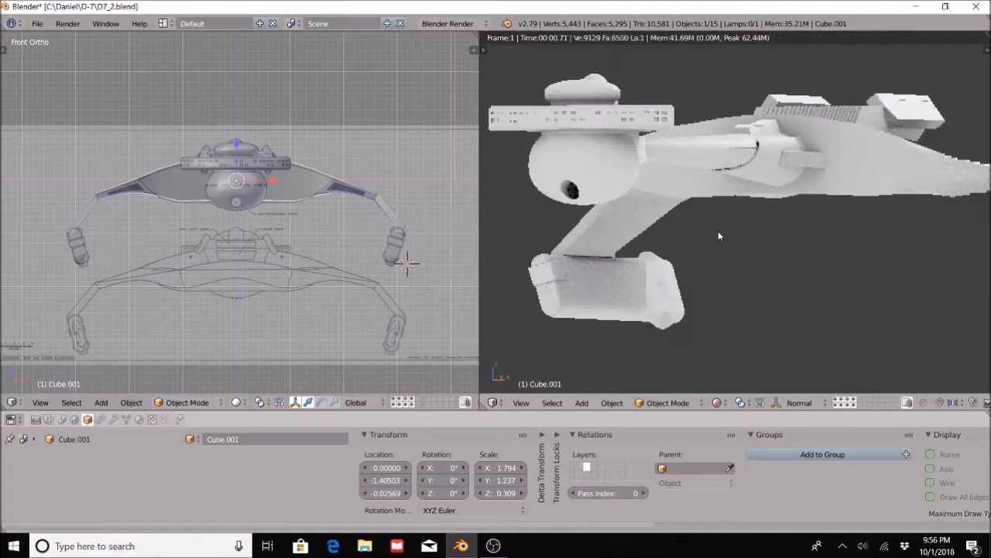
Examine the rendered ship model from the front, sides, above and below, including the head, neck, wings and nacelles
scroll(719, 233, "up", 2)
scroll(719, 234, "down", 2)
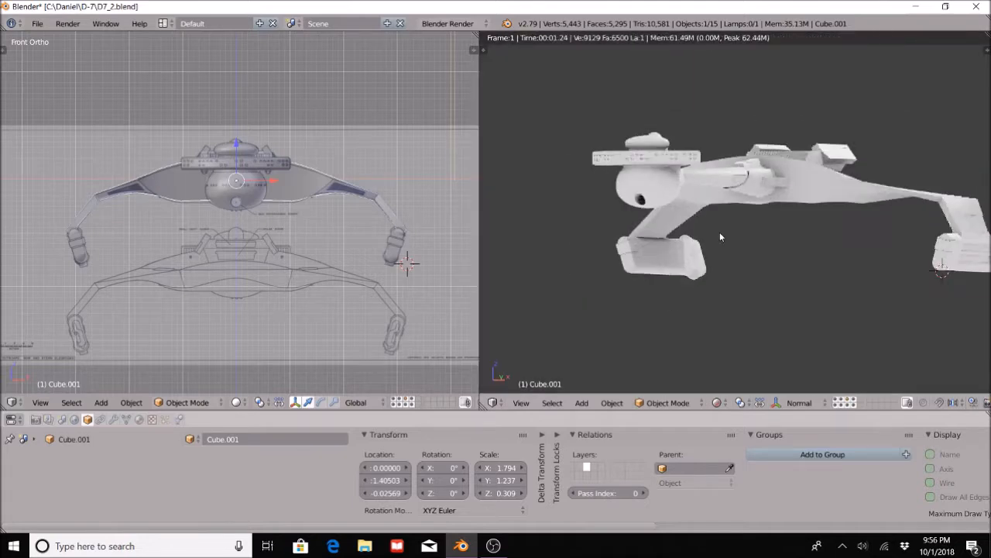
middle_click_drag(800, 202, 722, 211)
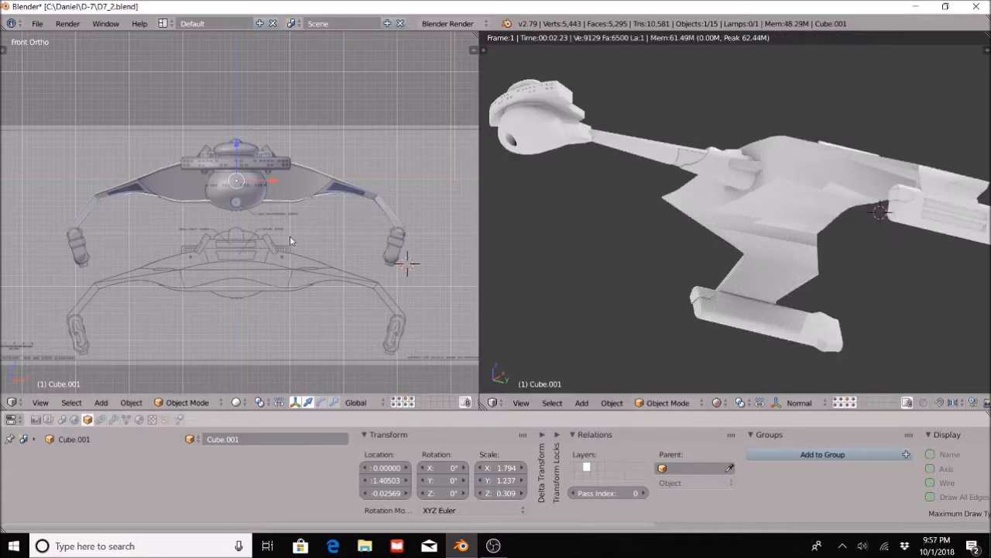
middle_click_drag(605, 209, 739, 251)
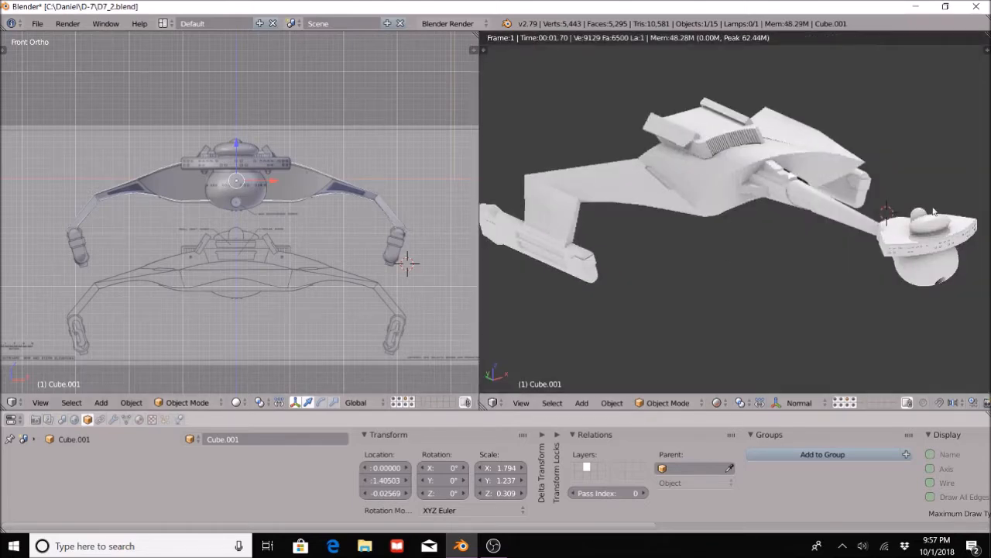
middle_click_drag(908, 246, 806, 225)
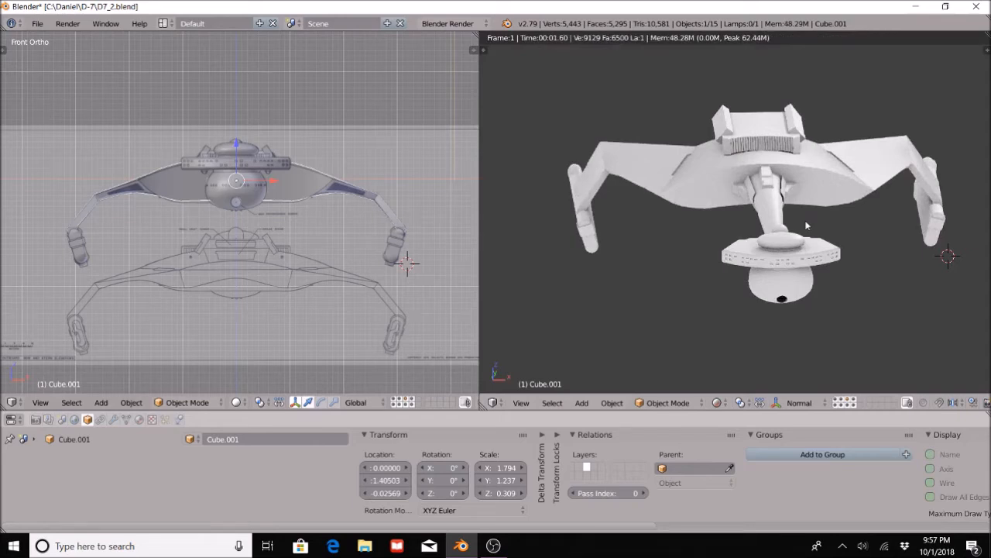
middle_click_drag(827, 283, 870, 292)
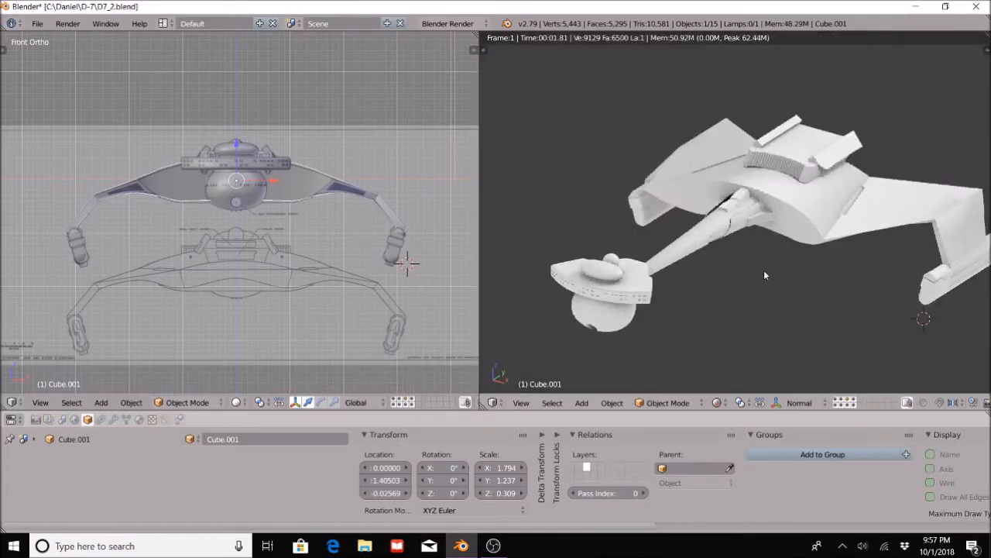
key("KP_1")
middle_click_drag(799, 118, 729, 132)
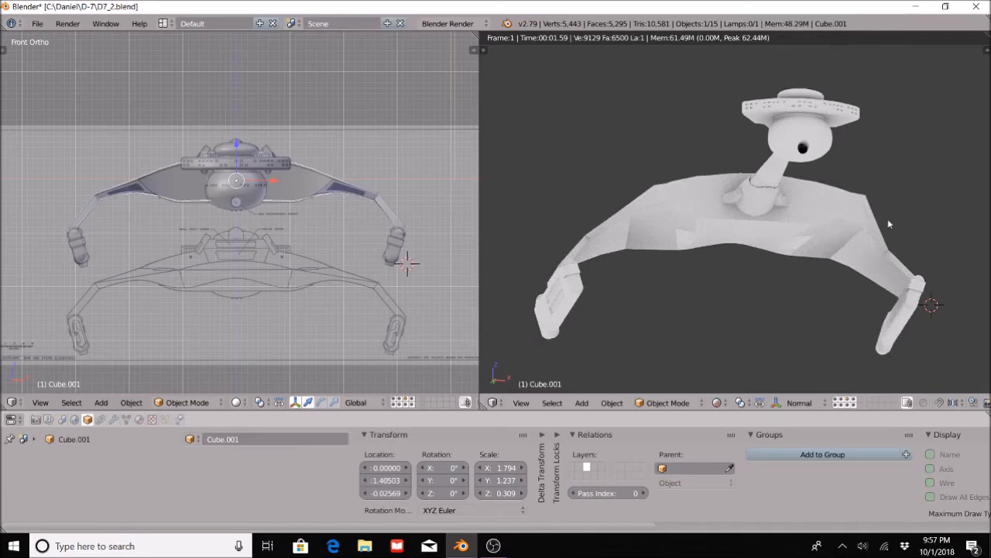
middle_click_drag(887, 218, 758, 347)
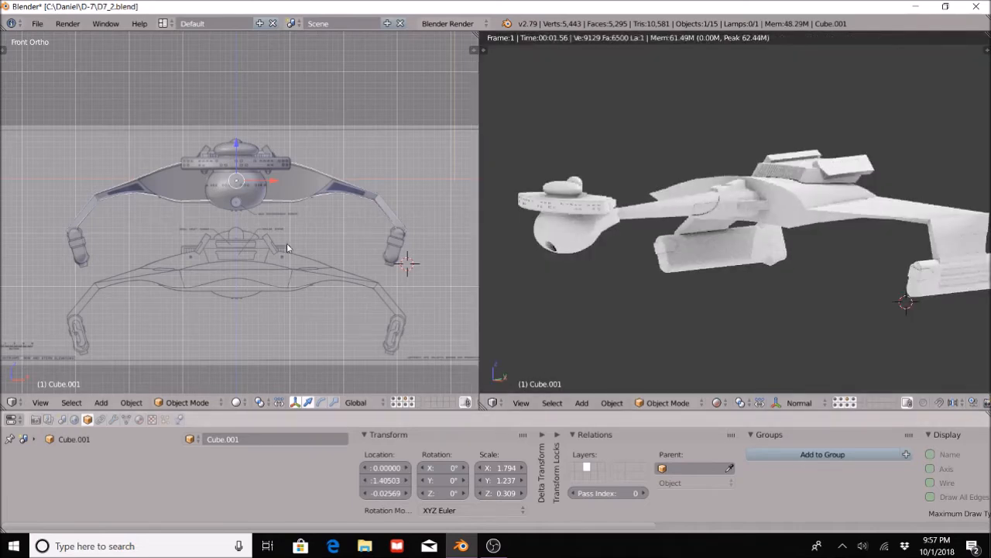
scroll(337, 215, "up", 2)
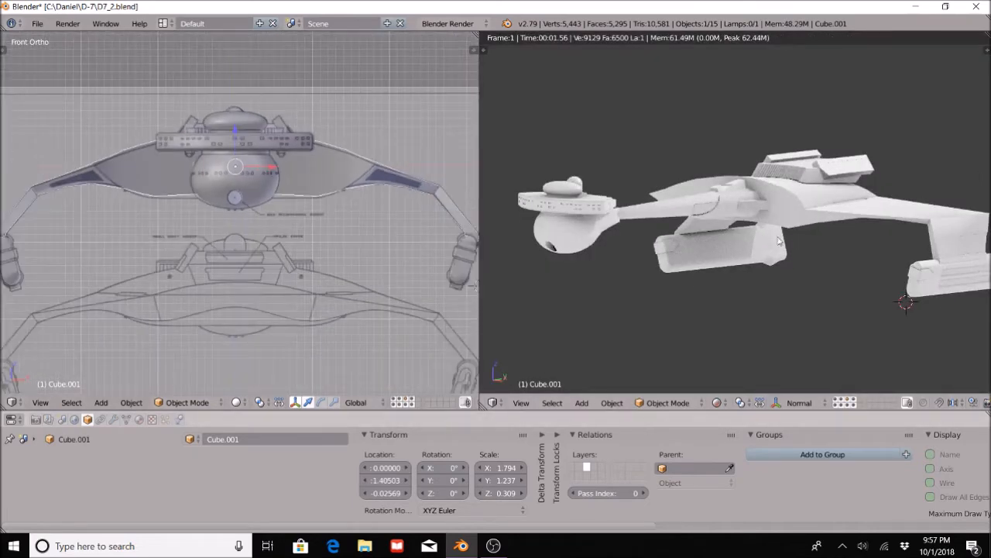
middle_click_drag(764, 236, 813, 265)
scroll(812, 264, "up", 4)
Switch the perspective view to Solid shading and select the flattened dome and the two small parts behind it atop the head
left_click(718, 402)
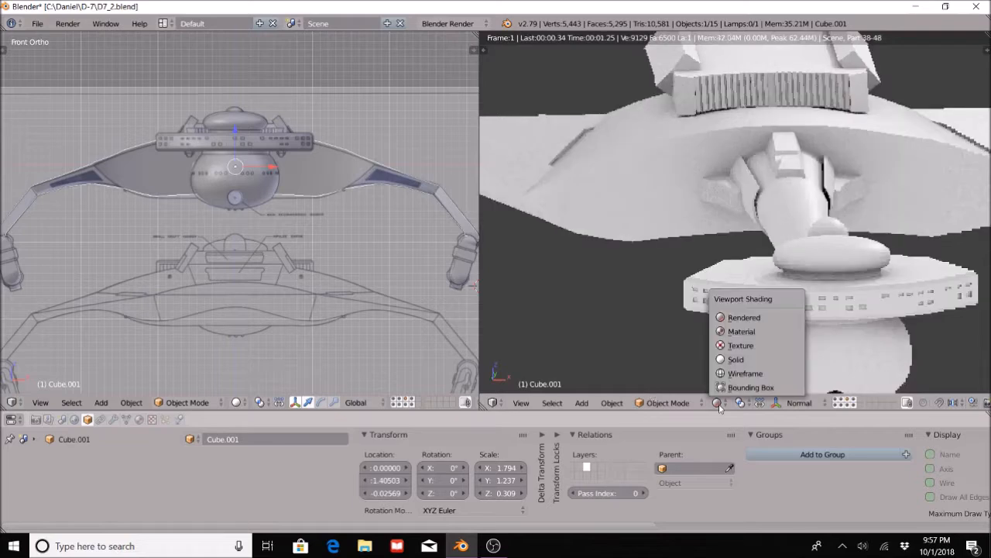
left_click(736, 359)
right_click(807, 266)
middle_click_drag(844, 249, 728, 281)
scroll(729, 281, "up", 6)
right_click(774, 240, "shift")
right_click(776, 200, "shift")
middle_click_drag(847, 237, 859, 264)
scroll(785, 253, "down", 5)
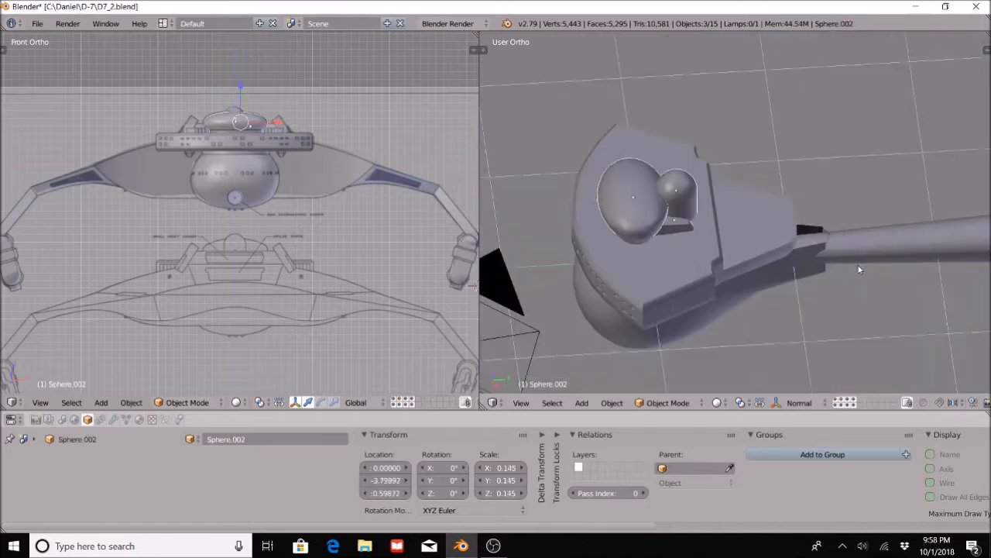
Select the head's lower sphere object and enter Edit Mode
scroll(864, 260, "up", 5)
scroll(868, 259, "down", 1)
right_click(881, 308)
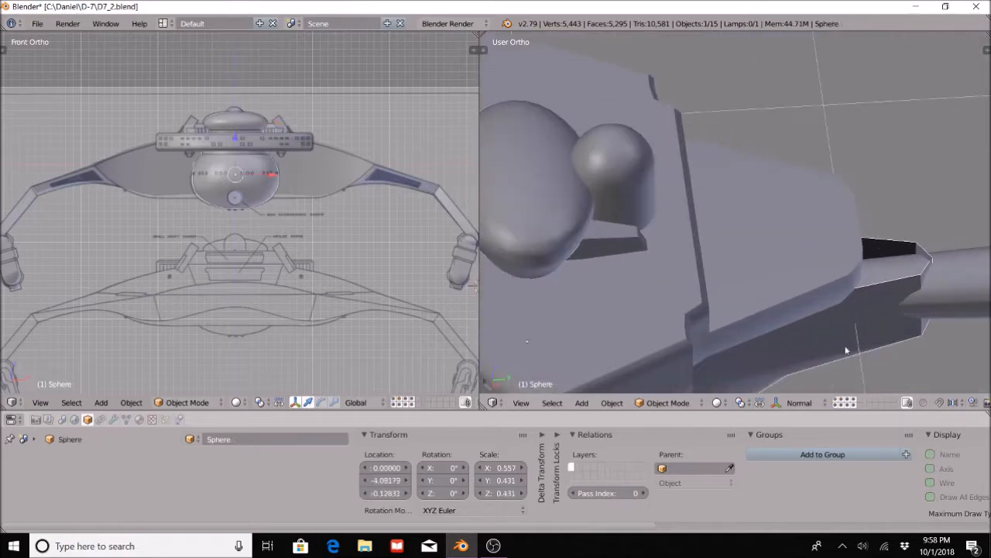
left_click(671, 403)
left_click(671, 372)
Extrude the upper edge vertices of the sphere's rear neck section inward toward the centre line, over the open gap
middle_click_drag(870, 310, 710, 312, "shift")
scroll(774, 334, "up", 4)
right_click(785, 338)
right_click(810, 305, "shift")
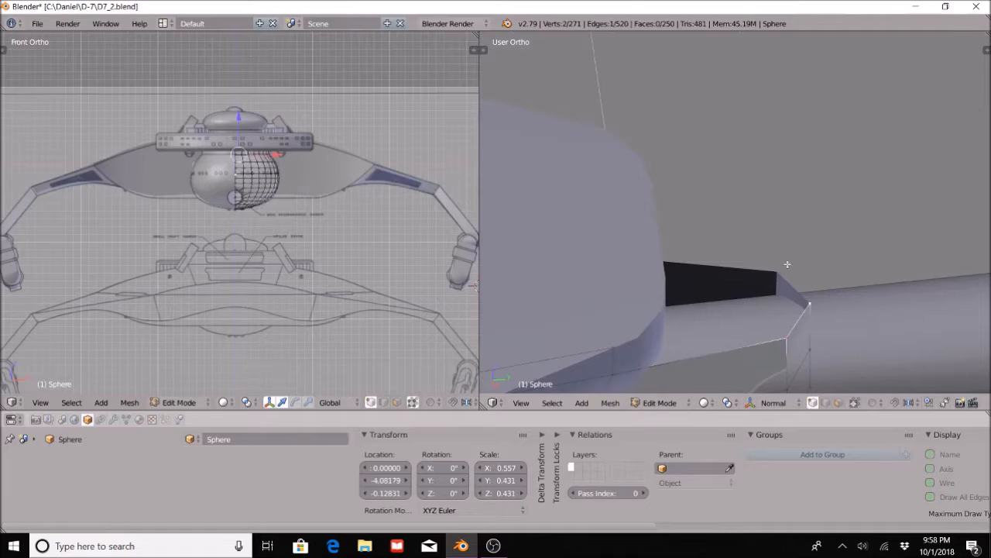
scroll(793, 336, "down", 3)
middle_click_drag(651, 327, 644, 303)
middle_click_drag(690, 204, 815, 341, "shift")
middle_click_drag(791, 292, 796, 358)
left_click(522, 402)
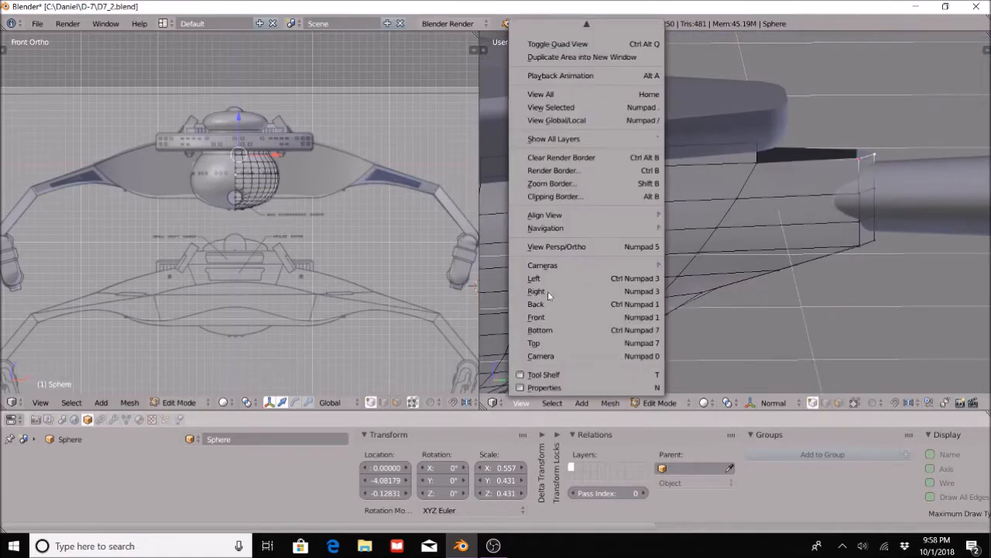
left_click(521, 402)
left_click(548, 297)
middle_click_drag(839, 122, 839, 202, "shift")
middle_click_drag(892, 131, 951, 237)
scroll(727, 291, "up", 2)
right_click(728, 291, "shift")
right_click(732, 266, "shift")
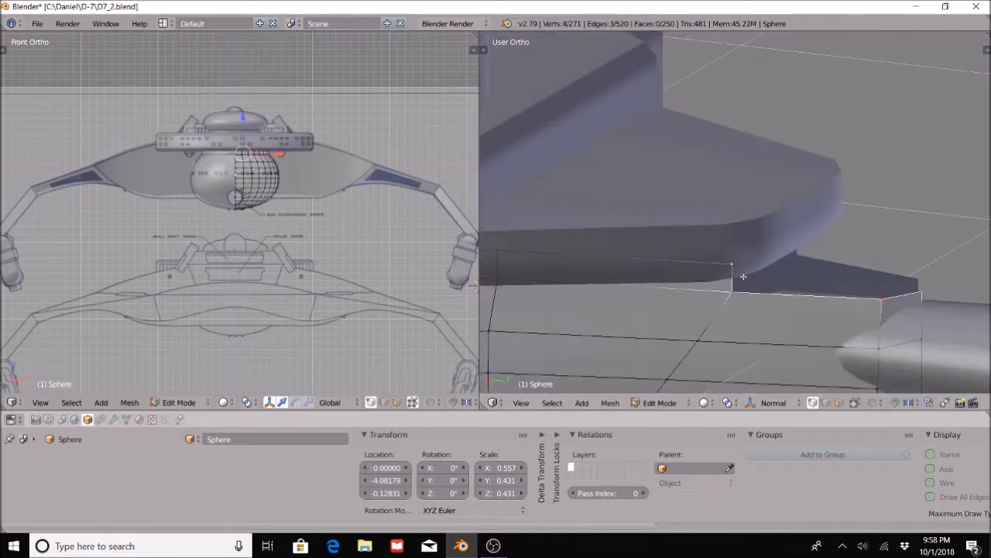
right_click(924, 293, "shift")
middle_click_drag(890, 325, 803, 313, "shift")
key("e")
key("y")
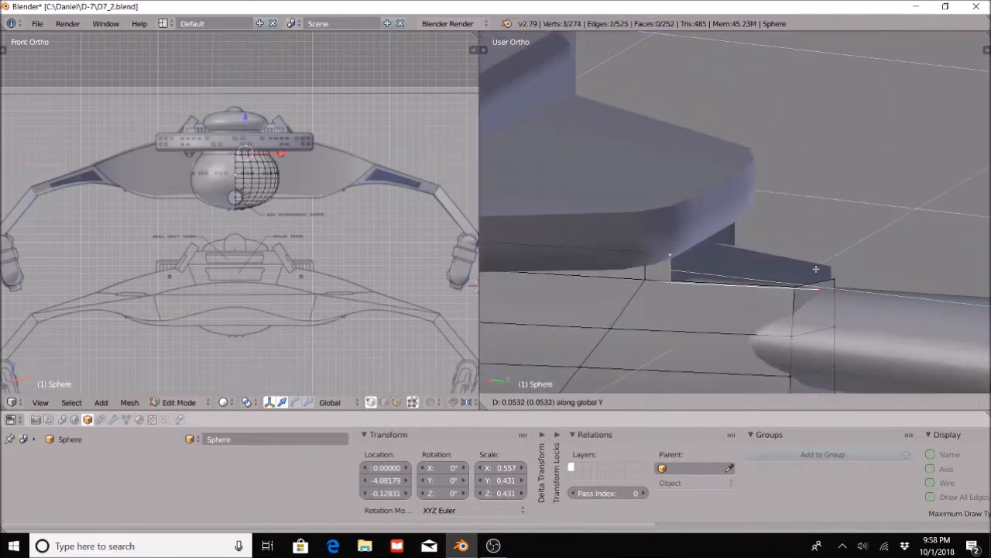
left_click(828, 233)
Fill the remaining face at the gap's rear tip and show the neck joint in Top view against the blueprint
right_click(839, 281)
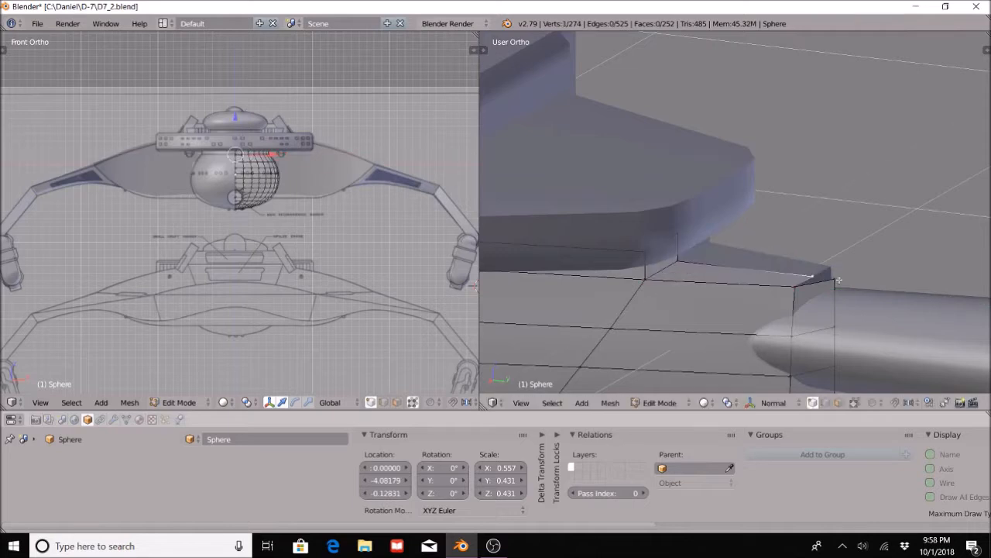
key("f")
key("a")
scroll(819, 288, "down", 4)
middle_click_drag(819, 288, 945, 227)
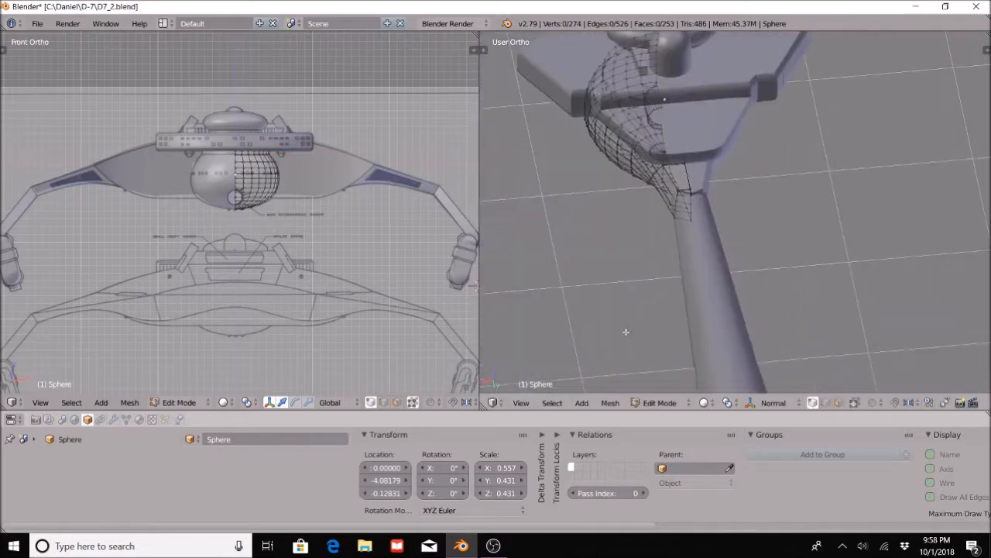
left_click(41, 402)
left_click(61, 344)
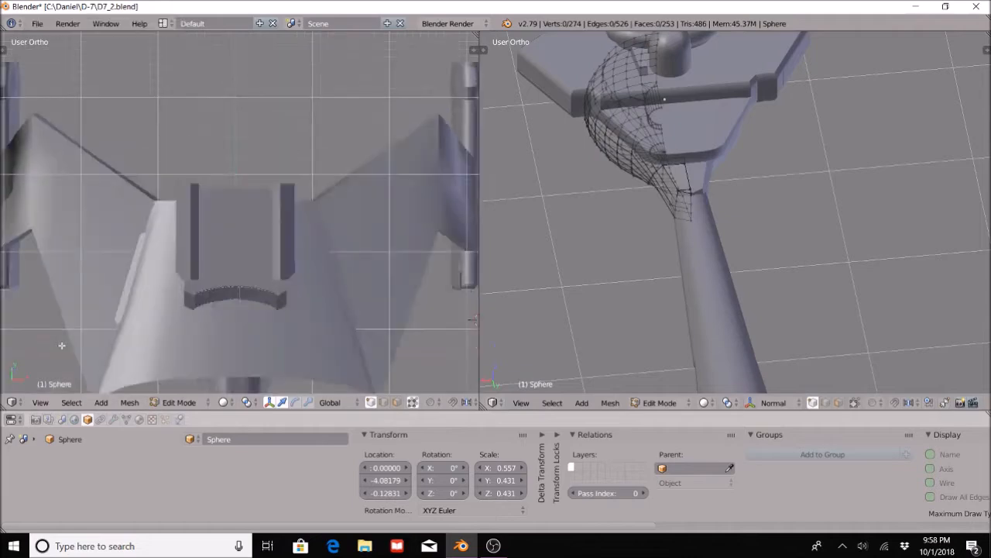
scroll(270, 355, "up", 10)
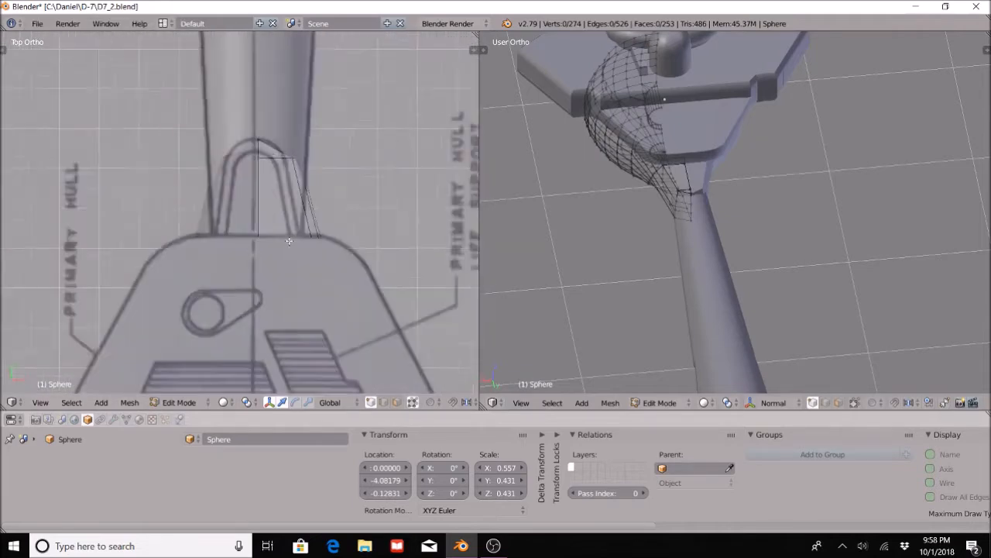
scroll(273, 180, "up", 3)
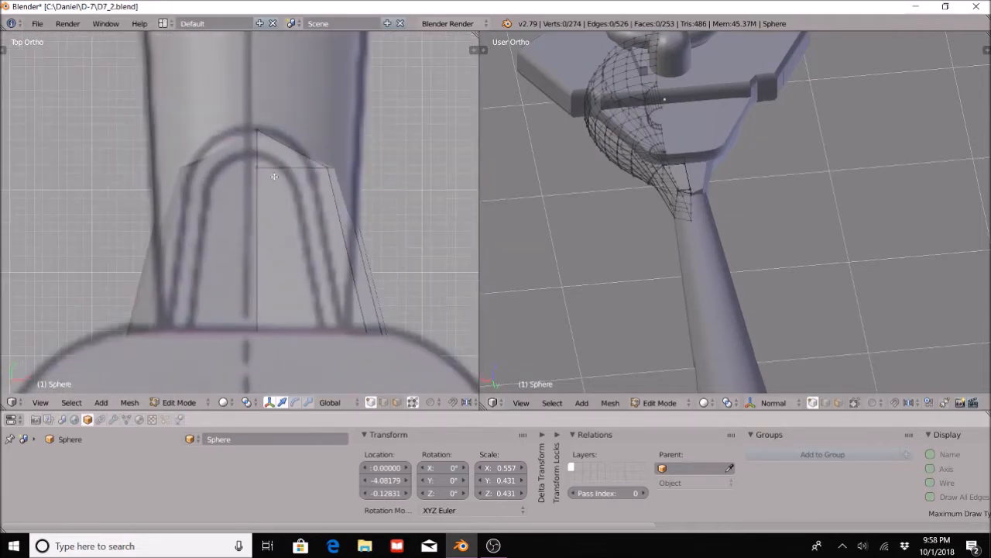
key("ctrl+r")
left_click(299, 169)
left_click(301, 168)
scroll(713, 237, "up", 8)
key("ctrl+r")
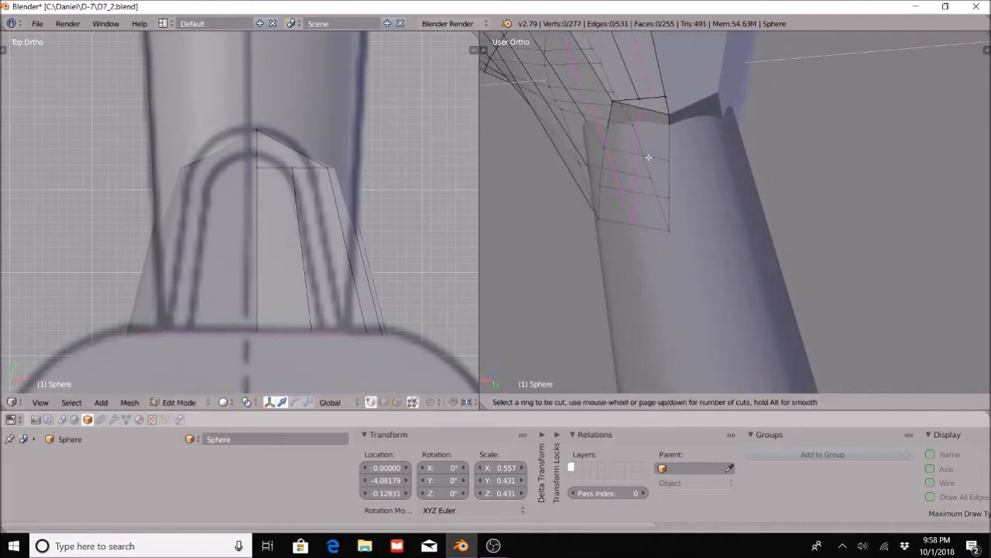
key("Escape")
key("ctrl+z")
key("ctrl+z")
Add a loop cut lengthwise through the strip of faces at the neck section's rear end
key("ctrl+r")
left_click(649, 157)
left_click(649, 157)
key("a")
scroll(643, 111, "down", 2)
key("ctrl+r")
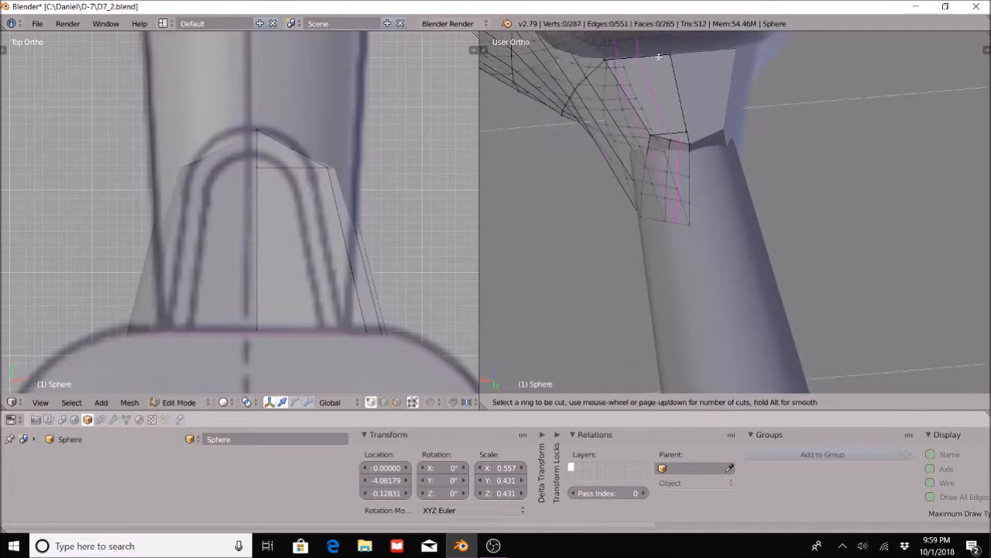
key("Escape")
key("a")
key("a")
scroll(692, 130, "up", 4)
right_click(609, 138)
right_click(683, 129, "shift")
key("x")
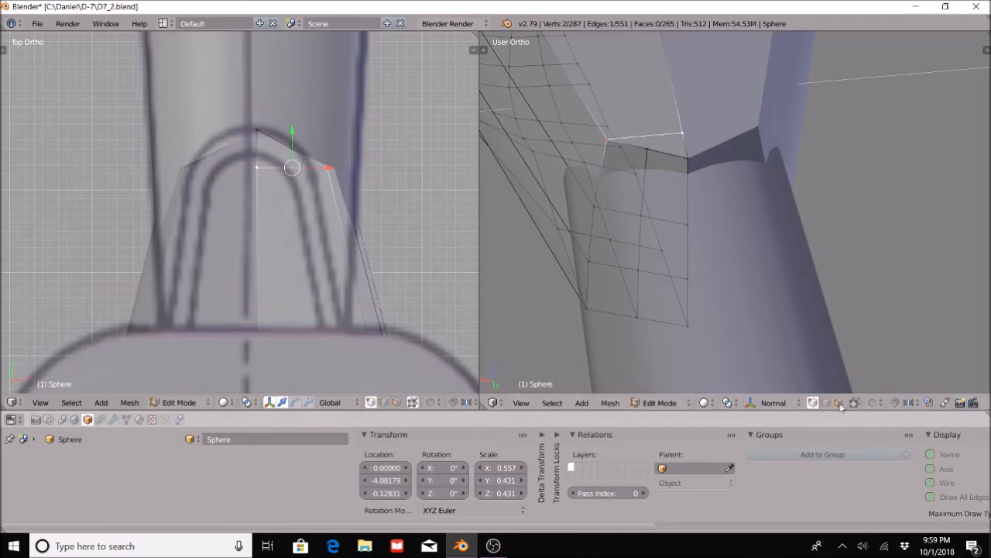
Delete the small top face at the neck section's rear tip in face select mode
left_click(838, 402)
right_click(664, 151)
key("x")
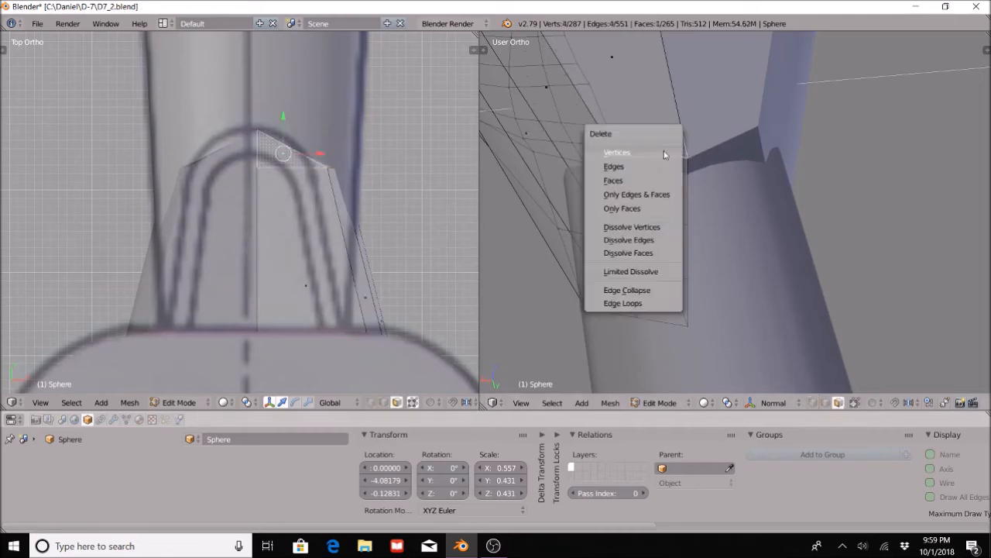
left_click(638, 183)
Add a centred lengthwise loop cut through the top faces of the neck section
middle_click_drag(642, 188, 758, 277)
key("ctrl+r")
left_click(641, 100)
right_click(642, 101)
scroll(310, 387, "up", 1)
Fill a triangular face on the outer side of the rear tip from three vertices, using vertex select mode
left_click(371, 402)
right_click(656, 236)
right_click(694, 232, "shift")
right_click(697, 244, "shift")
key("f")
key("a")
Fill a four-vertex face beside the centre line to close the rear tip of the neck section
right_click(696, 245)
right_click(693, 231, "shift")
right_click(732, 230, "shift")
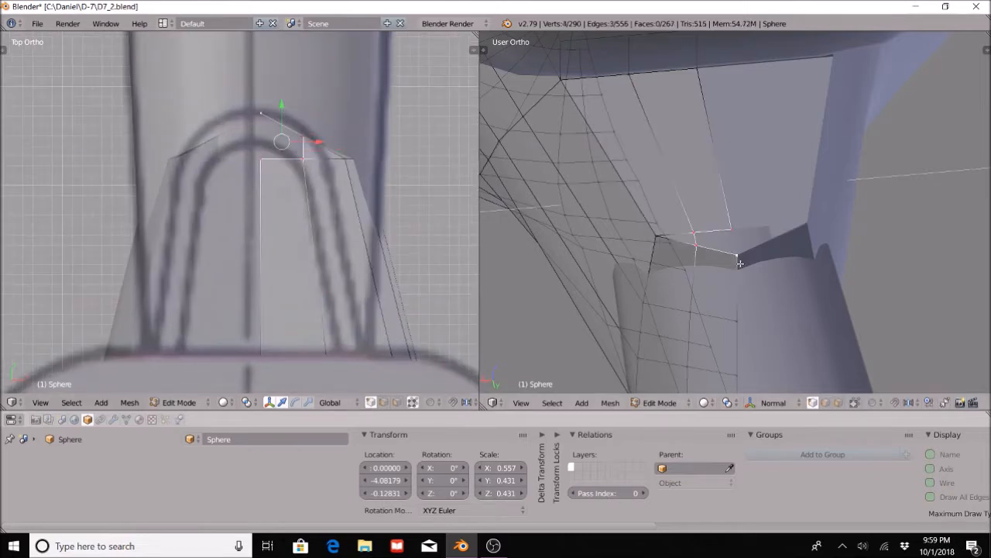
right_click(737, 255, "shift")
key("f")
key("a")
scroll(737, 289, "down", 2)
scroll(725, 267, "up", 1)
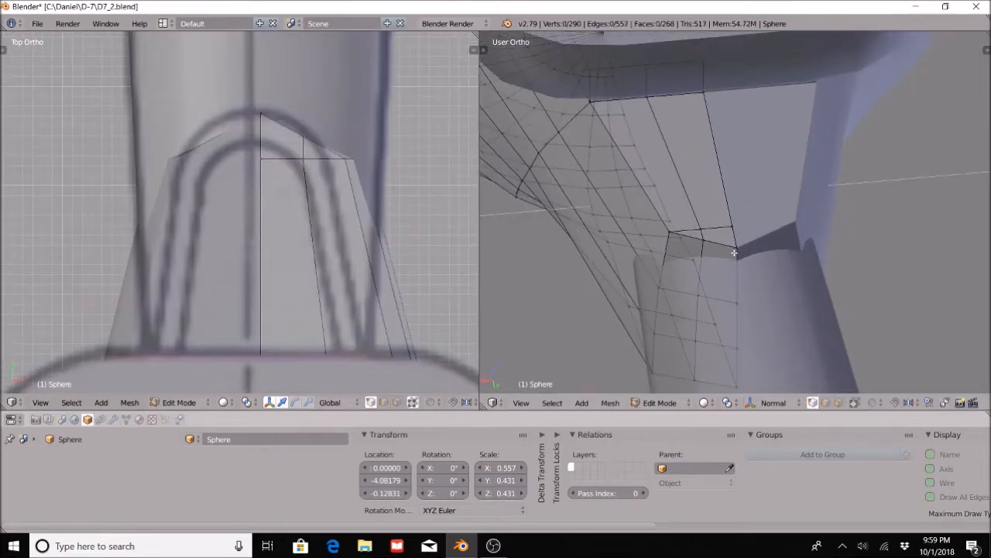
Move the middle column of rear tip vertices about 0.0098 along Y to follow the blueprint's curved outline
middle_click_drag(758, 342, 769, 266, "shift")
right_click(721, 282, "shift")
middle_click_drag(319, 176, 286, 253, "shift")
scroll(291, 254, "up", 2)
key("g")
key("y")
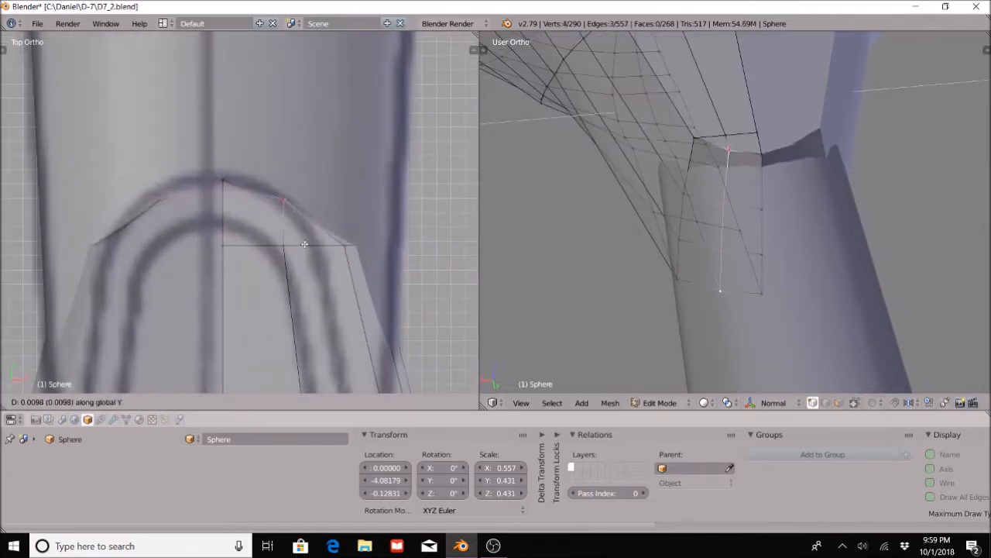
left_click(304, 243)
key("a")
scroll(305, 242, "down", 2)
scroll(770, 224, "down", 8)
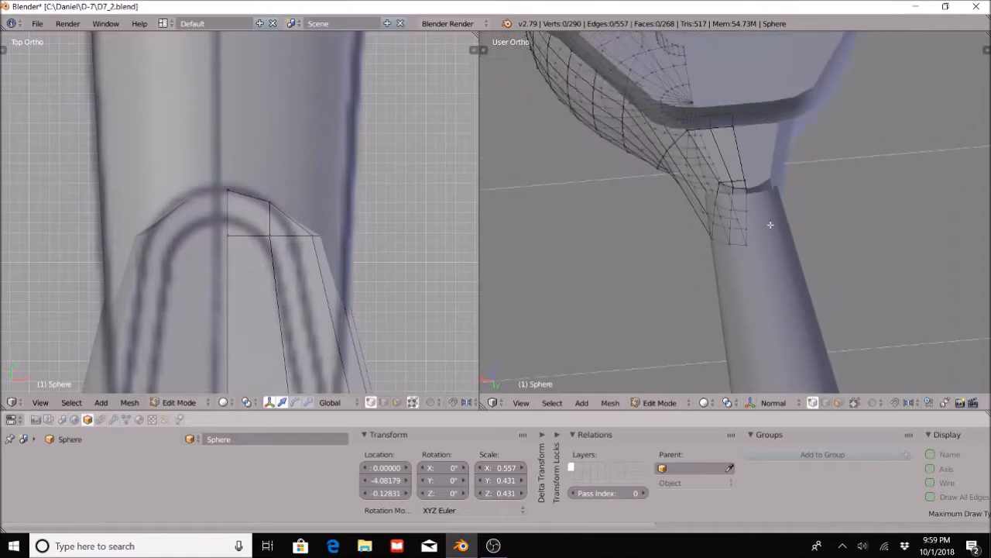
Extrude the rim edge loop of the round opening at the sphere's front and scale it inward
mouse_move(713, 266)
middle_mouse_down()
mouse_move(797, 210)
mouse_move(735, 248)
mouse_move(793, 214)
mouse_move(759, 213)
mouse_move(749, 235)
mouse_move(772, 209)
mouse_move(825, 235)
mouse_move(846, 213)
middle_mouse_up()
middle_click_drag(875, 40, 833, 182, "shift")
scroll(834, 182, "up", 5)
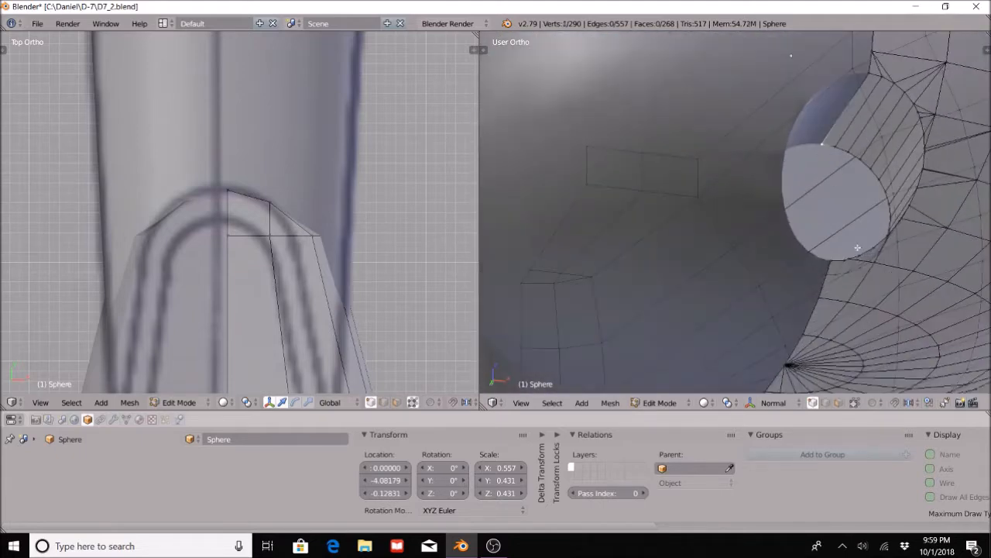
right_click(818, 275, "alt")
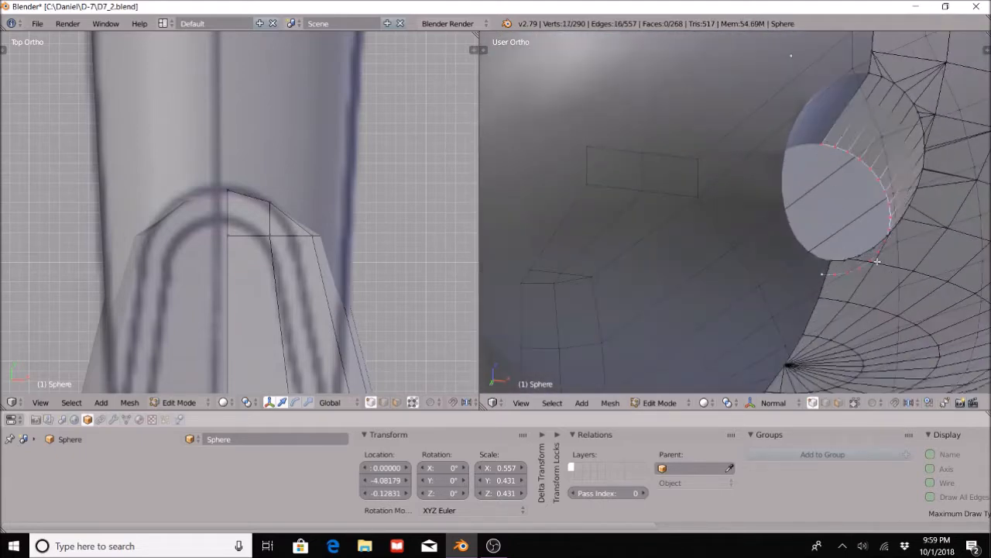
scroll(872, 276, "down", 1)
key("e")
key("s")
left_click(830, 247)
Merge the extruded ring's vertices at center to cap the opening, and adjust the merged vertex along X
key("alt+m")
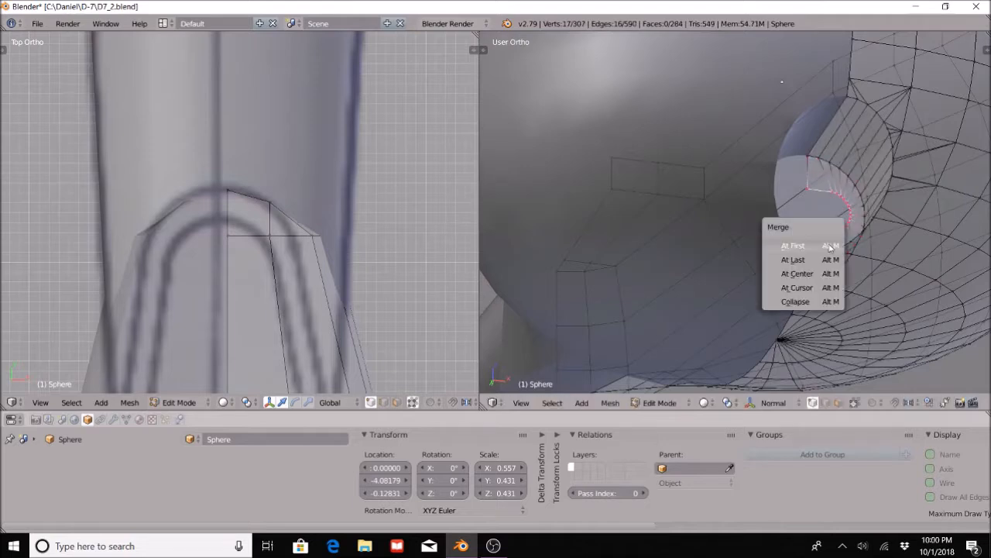
left_click(805, 275)
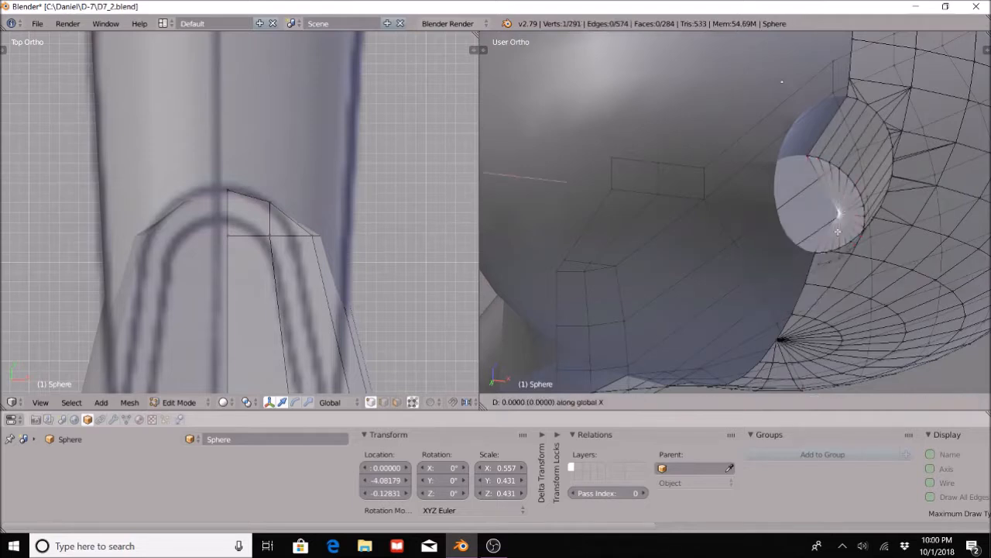
middle_click_drag(746, 228, 678, 393)
key("Tab")
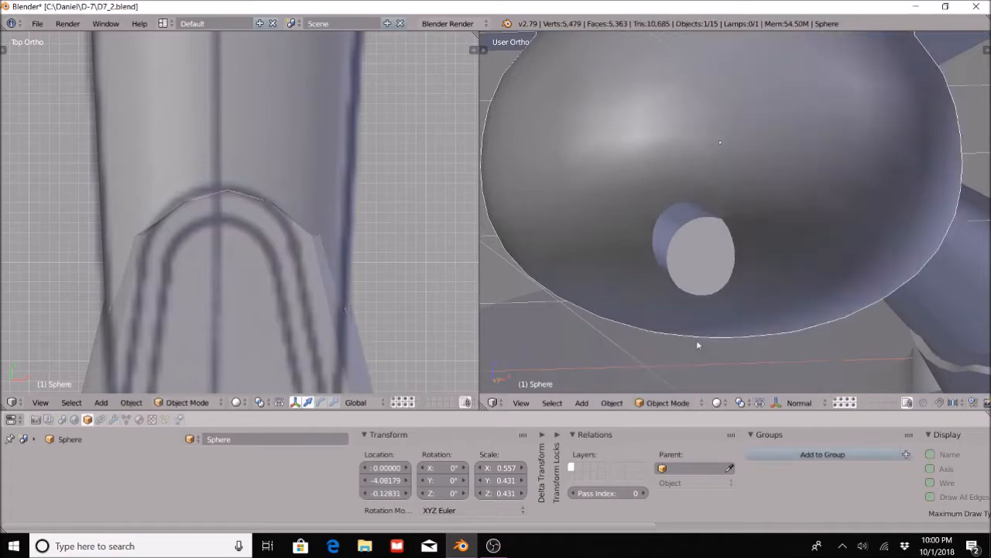
Examine the ship's head, its front sphere and neck, and the raised bridge details from several angles
scroll(726, 151, "down", 3)
scroll(686, 156, "up", 1)
scroll(686, 156, "down", 4)
middle_click_drag(863, 139, 751, 233)
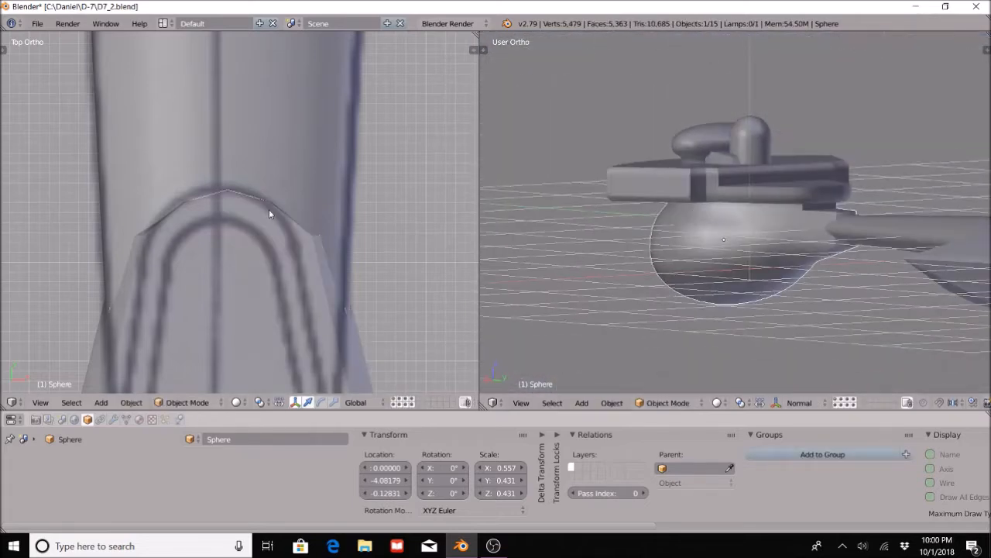
scroll(740, 147, "up", 2)
middle_click_drag(740, 146, 762, 257)
scroll(761, 256, "up", 1)
scroll(761, 257, "down", 3)
right_click(803, 191)
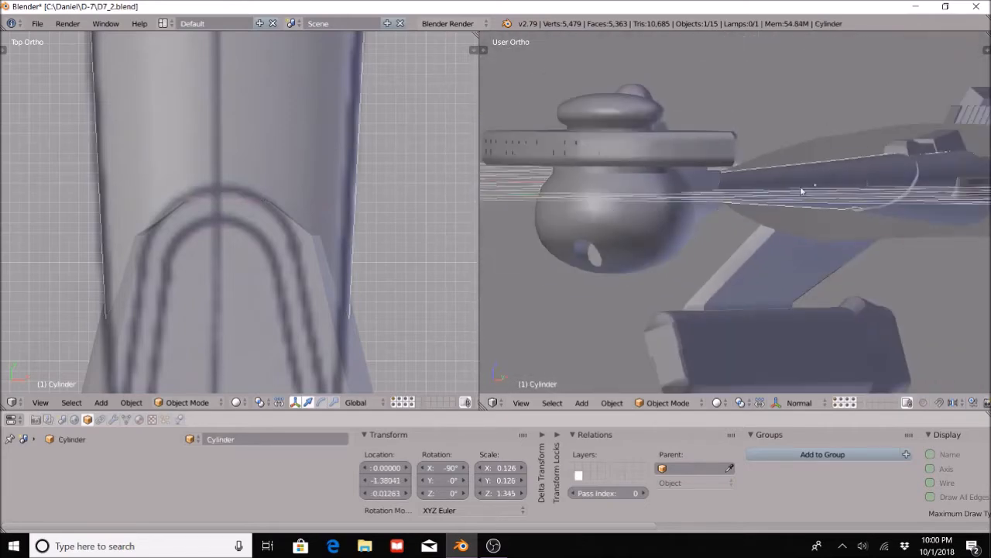
scroll(856, 294, "down", 4)
middle_click_drag(856, 295, 826, 317)
middle_click_drag(772, 187, 598, 203, "shift")
scroll(884, 233, "up", 6)
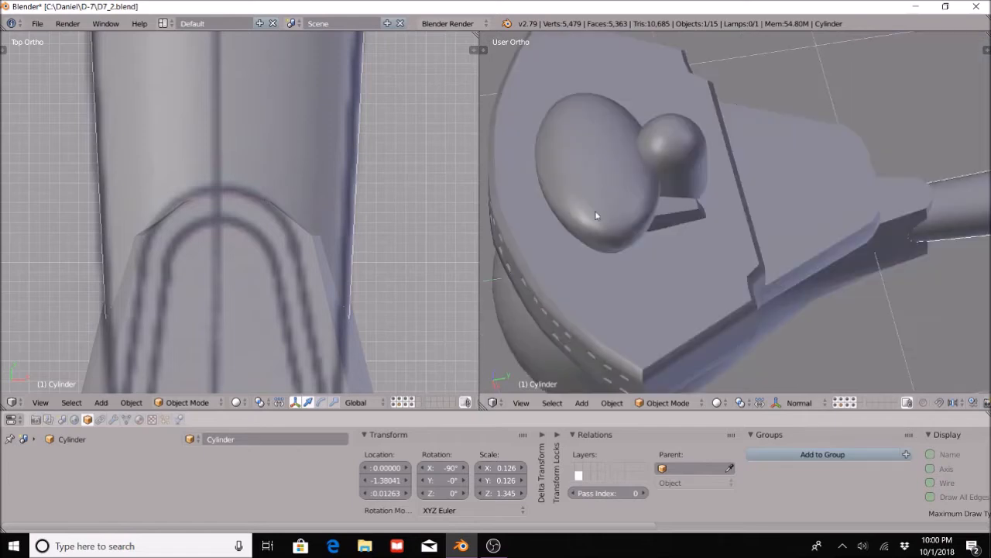
scroll(604, 220, "up", 2)
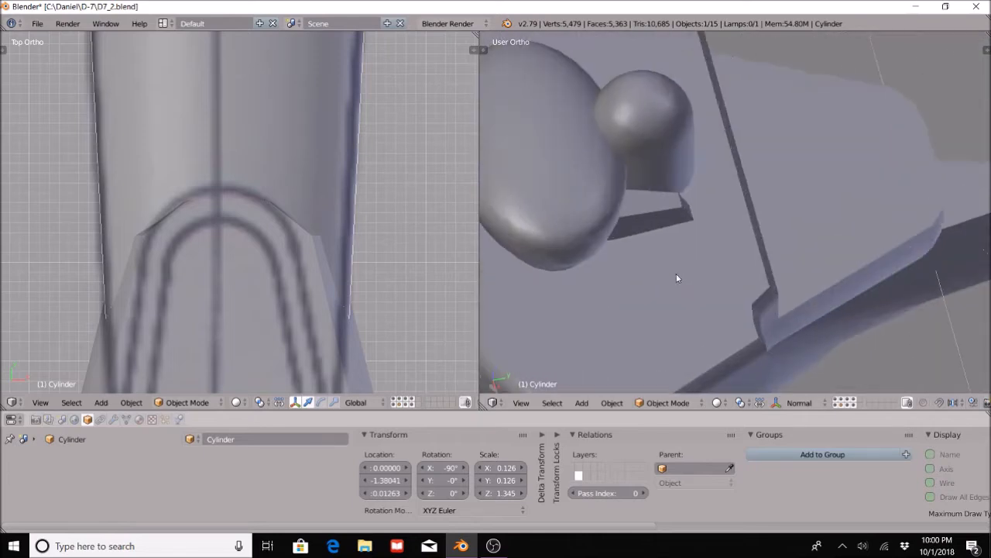
scroll(677, 276, "down", 3)
scroll(443, 227, "down", 1)
right_click(646, 188)
right_click(674, 175, "shift")
right_click(686, 214, "shift")
right_click(670, 161, "shift")
right_click(682, 211, "shift")
key("g")
right_click(637, 200)
mouse_move(784, 217)
middle_mouse_down()
mouse_move(754, 189)
mouse_move(687, 195)
mouse_move(762, 177)
mouse_move(780, 208)
middle_mouse_up()
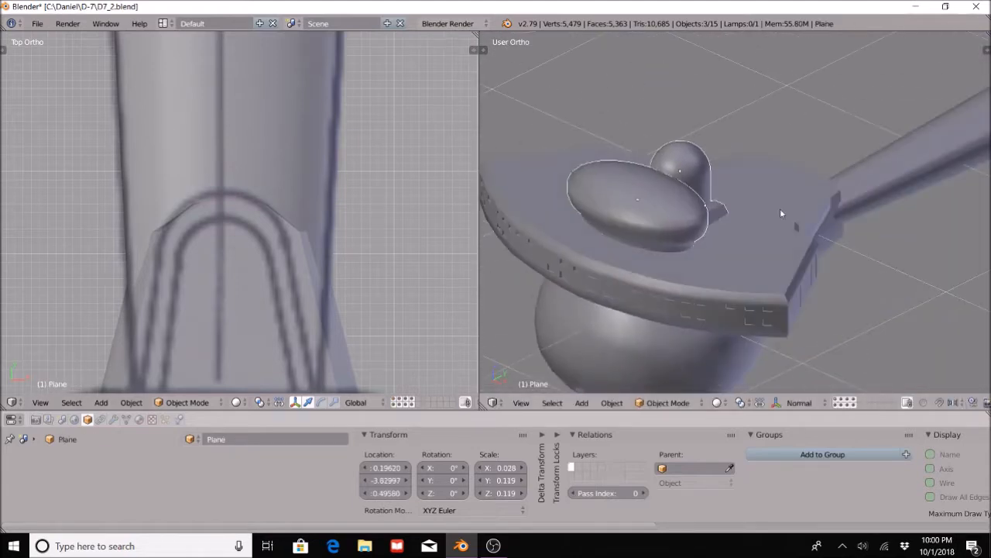
middle_click_drag(653, 236, 669, 232)
middle_click_drag(881, 228, 683, 183)
right_click(726, 164, "shift")
right_click(681, 183, "shift")
right_click(713, 155, "shift")
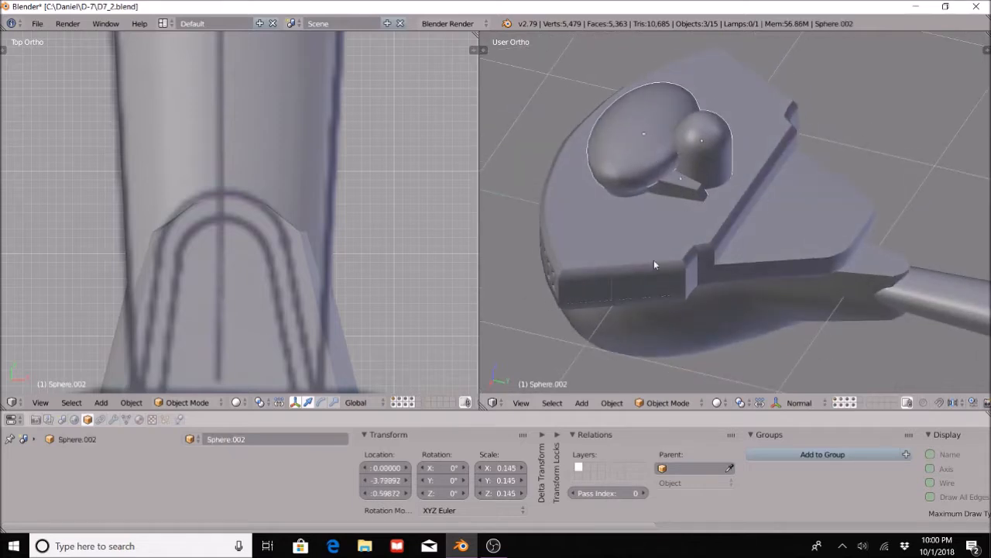
key("g")
right_click(661, 282)
Join the flattened oval dome, the small rounded dome and the wedge on the head's top into one object
right_click(681, 182, "shift")
right_click(724, 153, "shift")
right_click(649, 132)
right_click(650, 140)
right_click(673, 185, "shift")
right_click(686, 161, "shift")
middle_click_drag(655, 219, 756, 213)
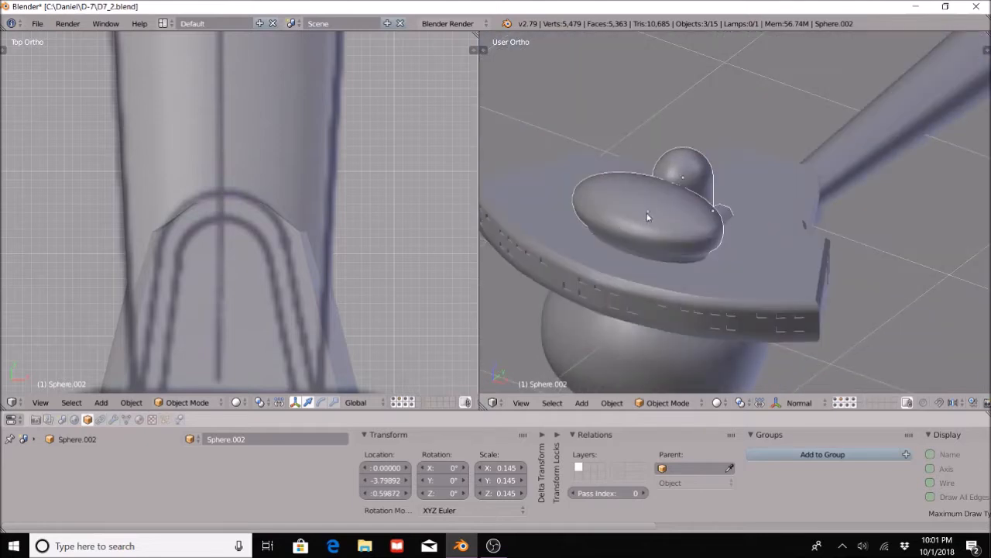
key("ctrl+j")
right_click(681, 175, "shift")
right_click(682, 174, "shift")
right_click(682, 174, "shift")
right_click(728, 150, "shift")
right_click(685, 162, "shift")
right_click(680, 158, "shift")
right_click(725, 148, "shift")
middle_click_drag(725, 148, 654, 185)
right_click(612, 186, "shift")
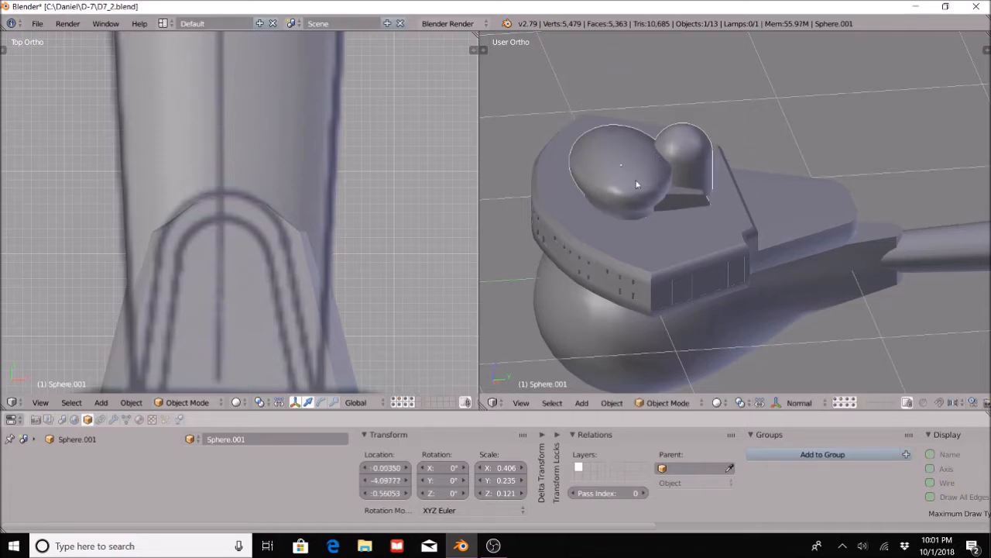
Examine the joined mesh's wireframe in Edit Mode where the oval dome meets the wedge and the rounded dome
middle_click_drag(653, 205, 611, 214)
left_click(668, 405)
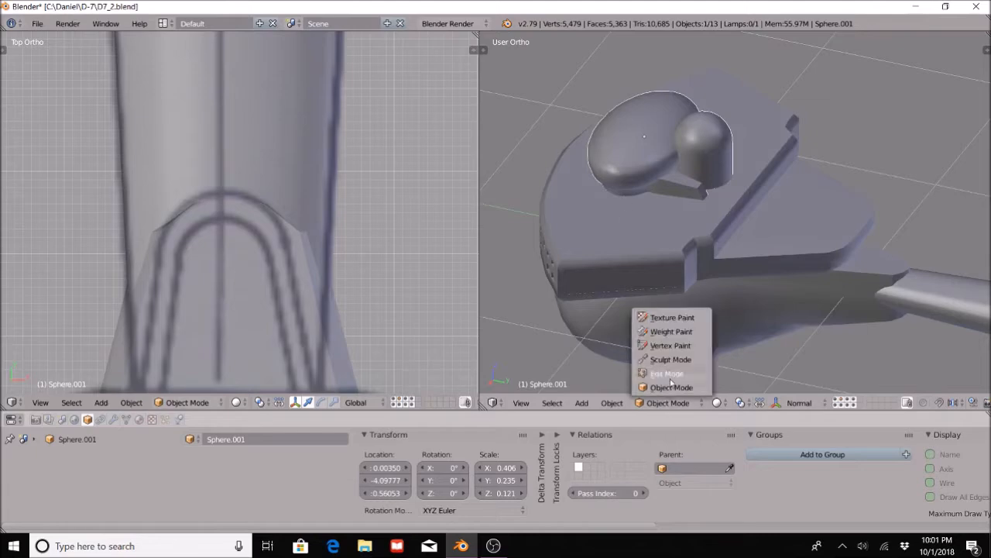
left_click(660, 375)
scroll(728, 263, "up", 4)
middle_click_drag(750, 285, 864, 391, "shift")
scroll(792, 316, "up", 4)
key("a")
key("a")
scroll(757, 323, "down", 4)
middle_click_drag(757, 323, 771, 290)
scroll(762, 319, "up", 4)
right_click(689, 251)
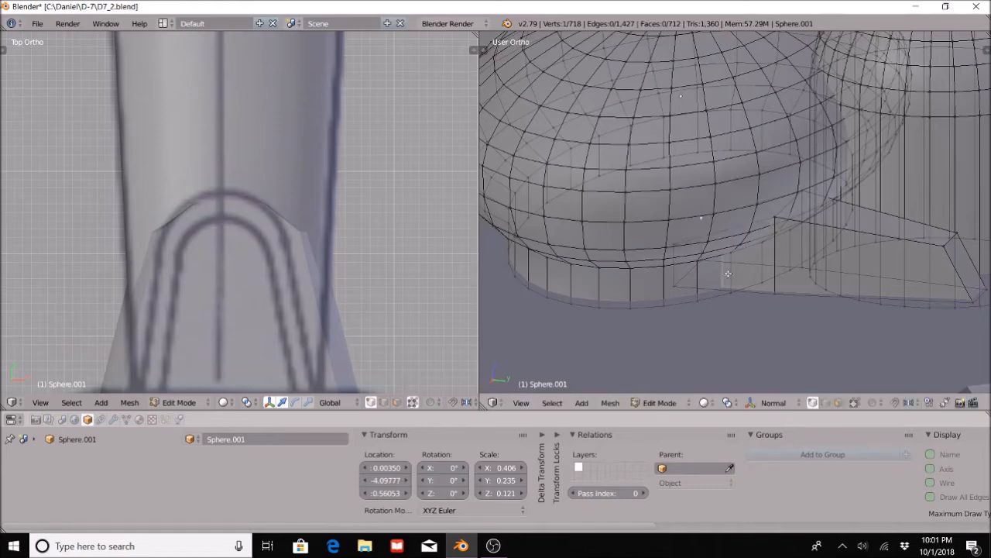
scroll(701, 227, "down", 4)
left_click(667, 403)
left_click(658, 378)
Look over the whole ship and check the joined object's material and mesh data settings
middle_click_drag(703, 240, 826, 265)
scroll(736, 256, "down", 5)
scroll(826, 265, "down", 4)
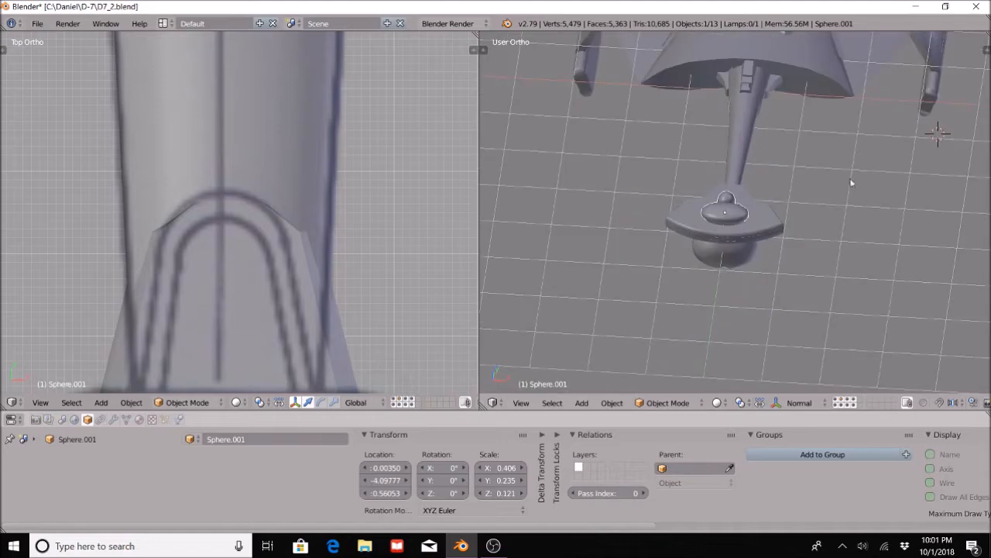
middle_click_drag(834, 228, 822, 316, "shift")
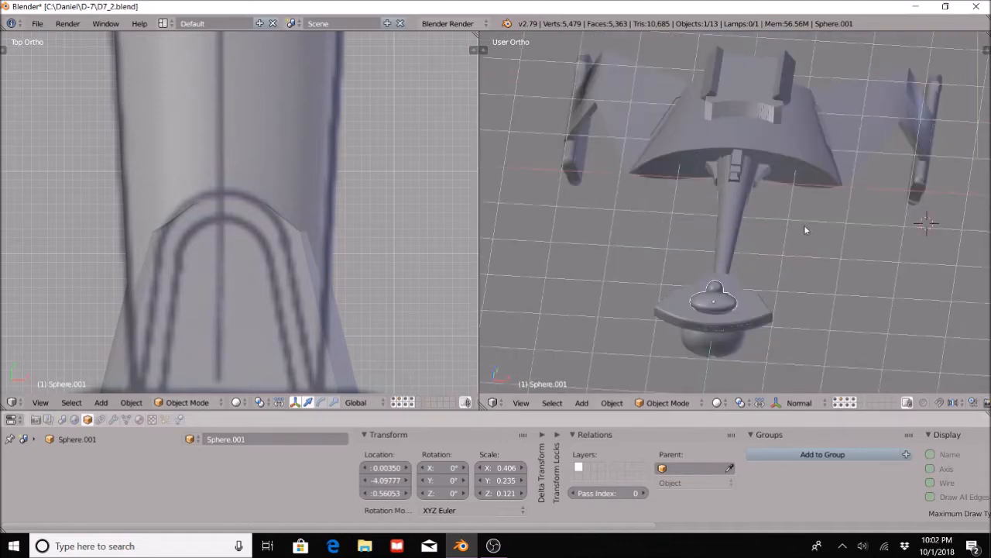
left_click(140, 419)
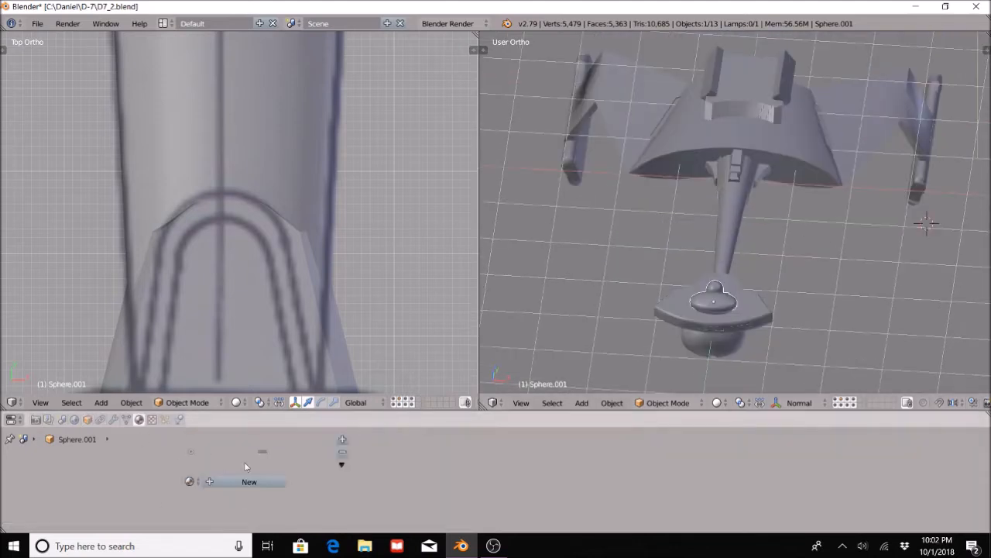
left_click(126, 419)
middle_click_drag(777, 280, 717, 201)
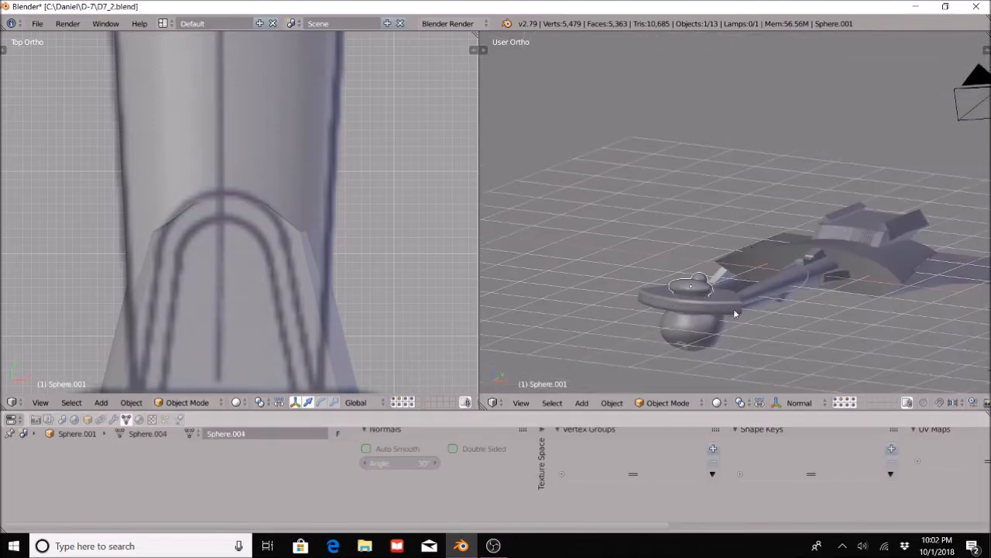
middle_click_drag(735, 314, 767, 197, "shift")
scroll(767, 197, "up", 5)
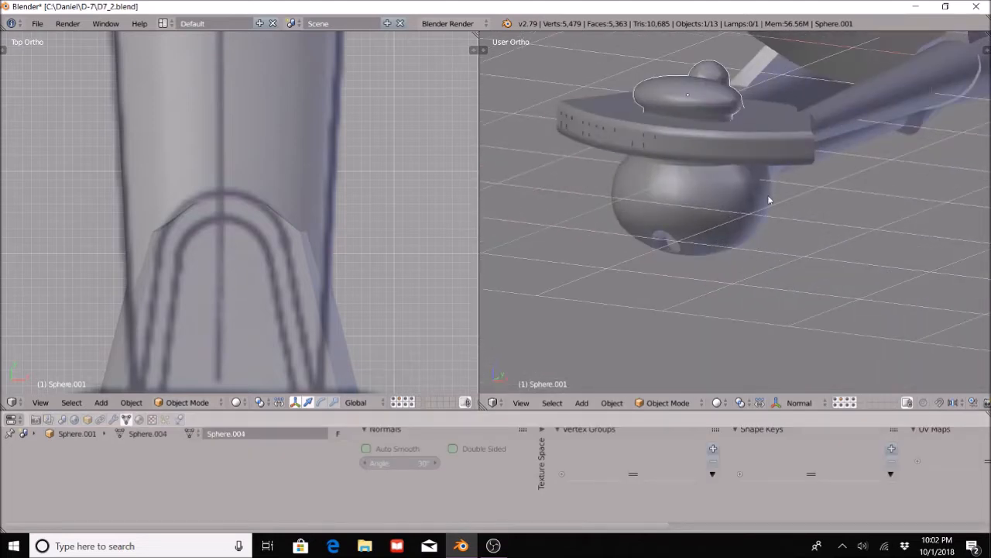
Undo joining the two domes and the wedge
key("ctrl+z")
scroll(823, 200, "up", 2)
middle_click_drag(824, 200, 753, 259)
scroll(752, 259, "up", 1)
Add a Boolean modifier to the oval dome, set to Union with the small rounded dome Sphere.002
right_click(753, 259)
right_click(700, 198)
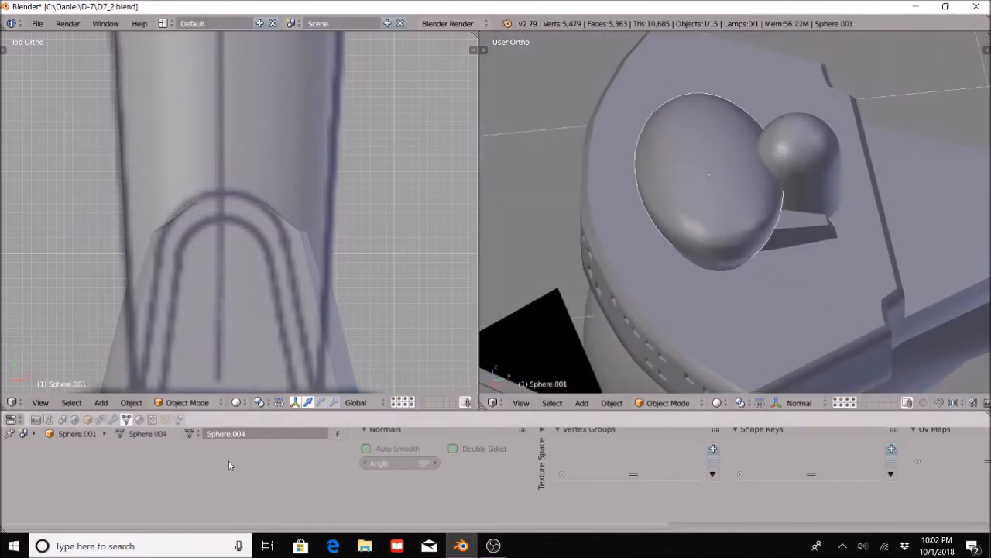
left_click(114, 419)
left_click(257, 438)
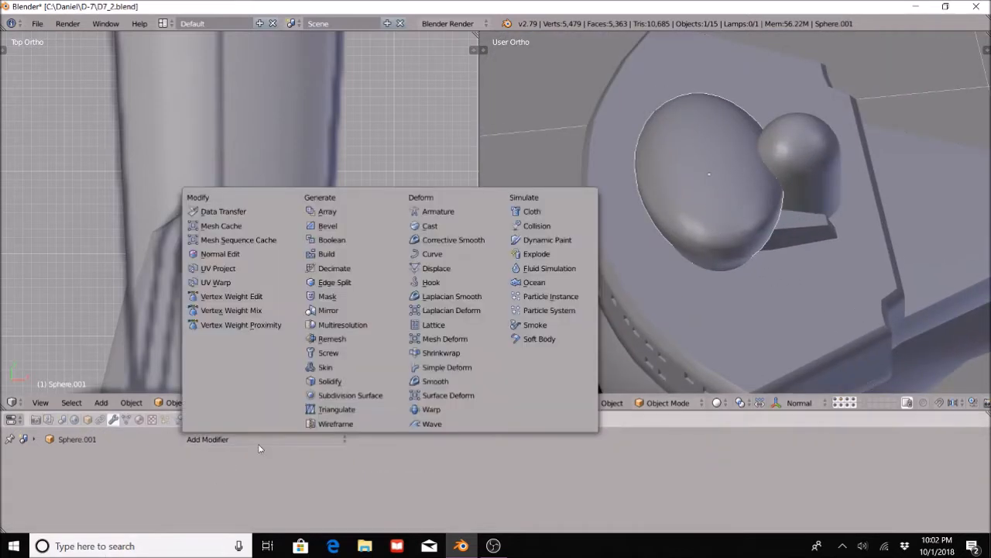
left_click(349, 240)
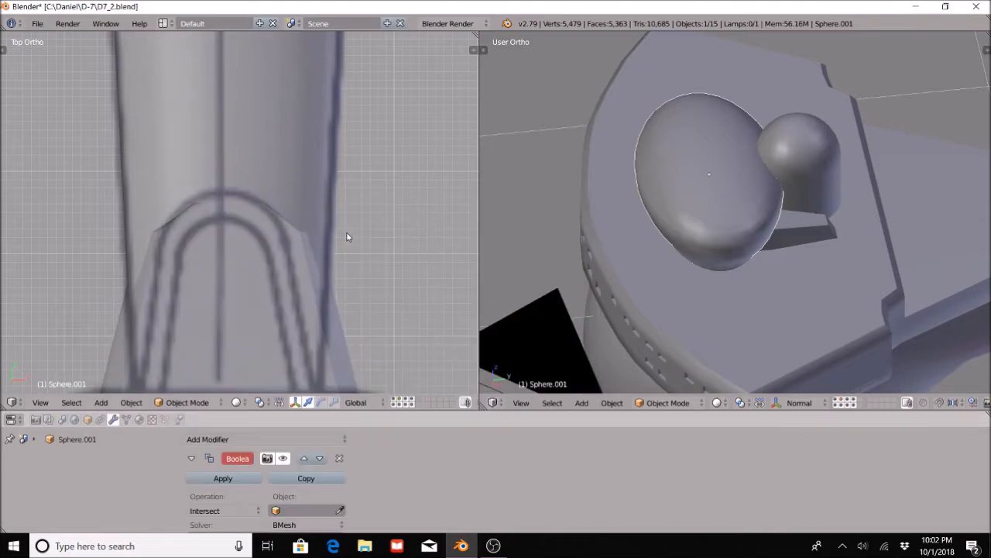
left_click(204, 511)
left_click(202, 481)
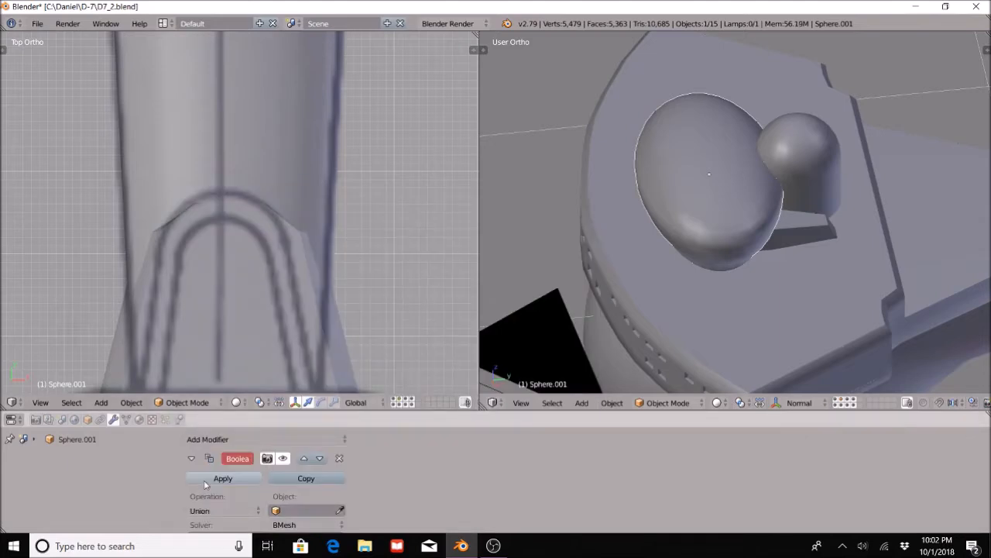
scroll(734, 213, "down", 1)
left_click(338, 510)
left_click(788, 179)
scroll(338, 482, "down", 3)
scroll(338, 482, "up", 3)
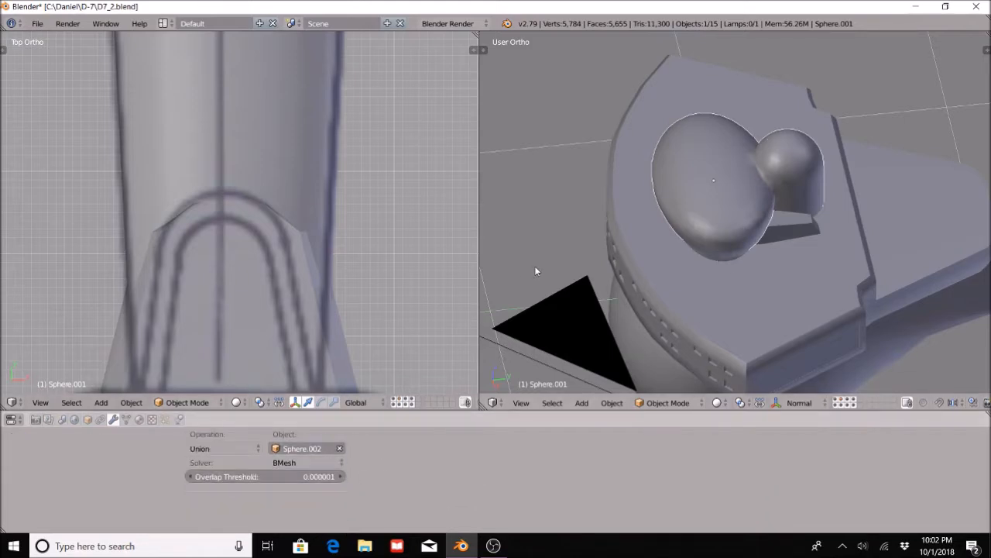
Inspect the union seam between the two domes and try applying the Boolean modifier
scroll(791, 129, "up", 5)
middle_click_drag(851, 165, 808, 327, "shift")
scroll(750, 307, "up", 3)
scroll(721, 296, "down", 3)
scroll(719, 297, "up", 1)
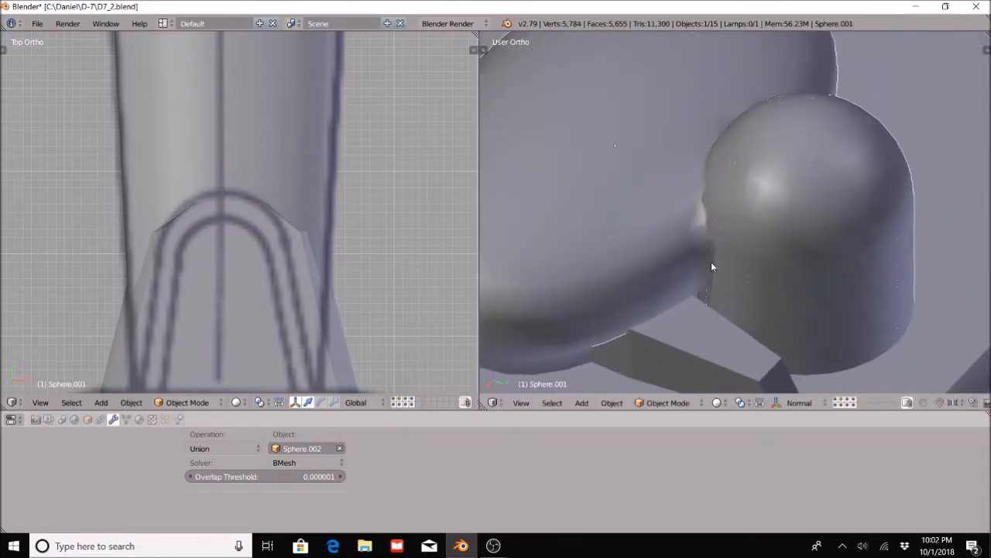
scroll(777, 99, "down", 3)
middle_click_drag(703, 306, 819, 280)
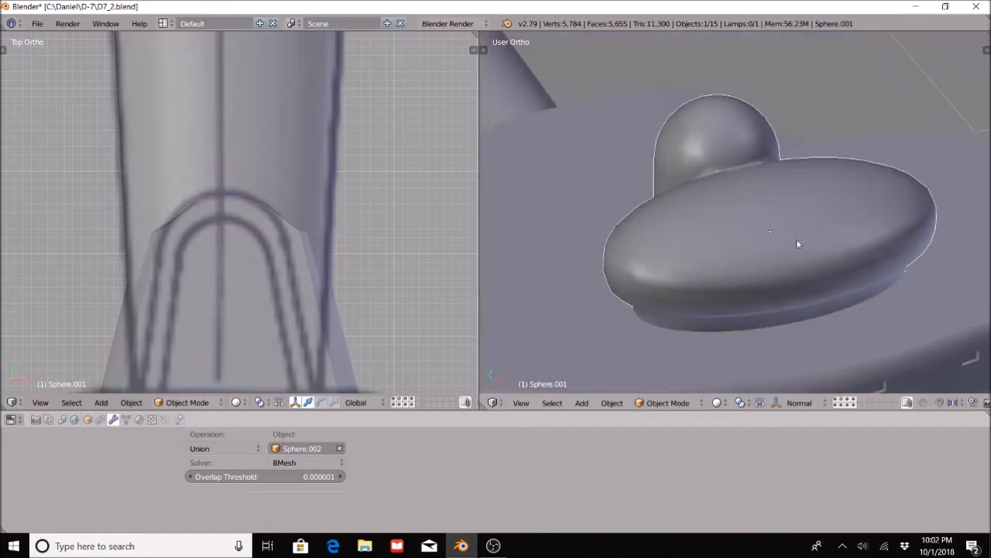
scroll(297, 472, "up", 2)
left_click(224, 478)
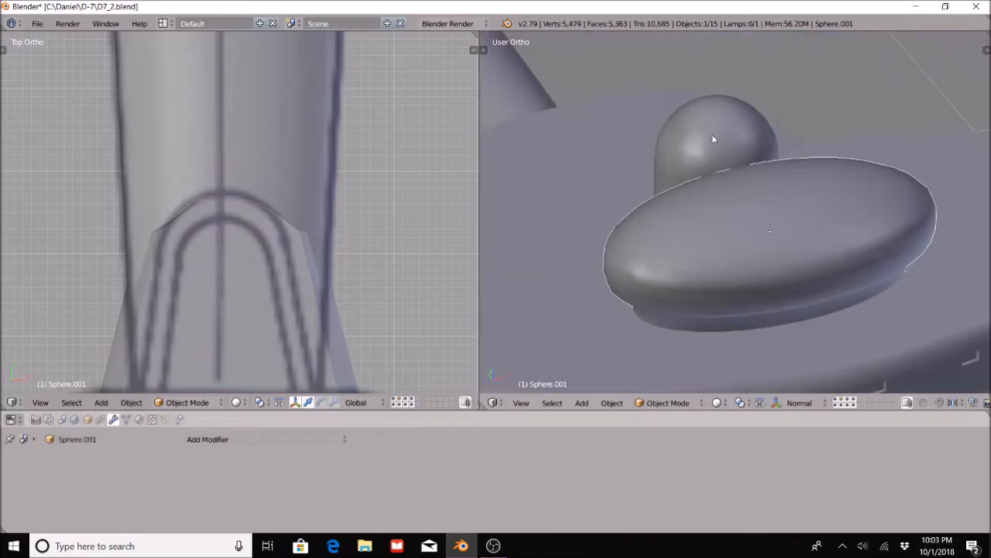
Add a horizontal loop cut around the straight cylindrical wall of the small rounded dome
left_click(668, 403)
left_click(664, 372)
scroll(679, 267, "up", 1)
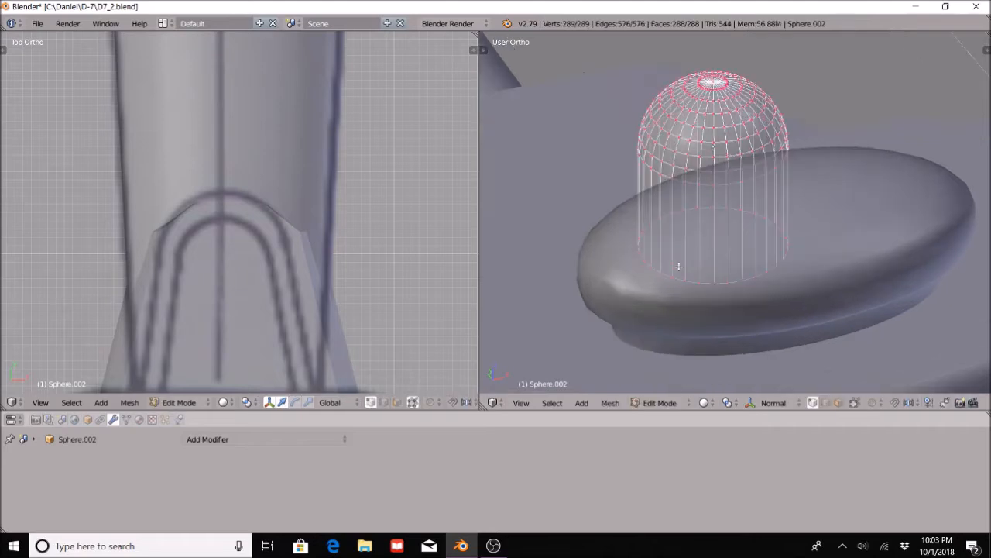
middle_click_drag(669, 267, 659, 246)
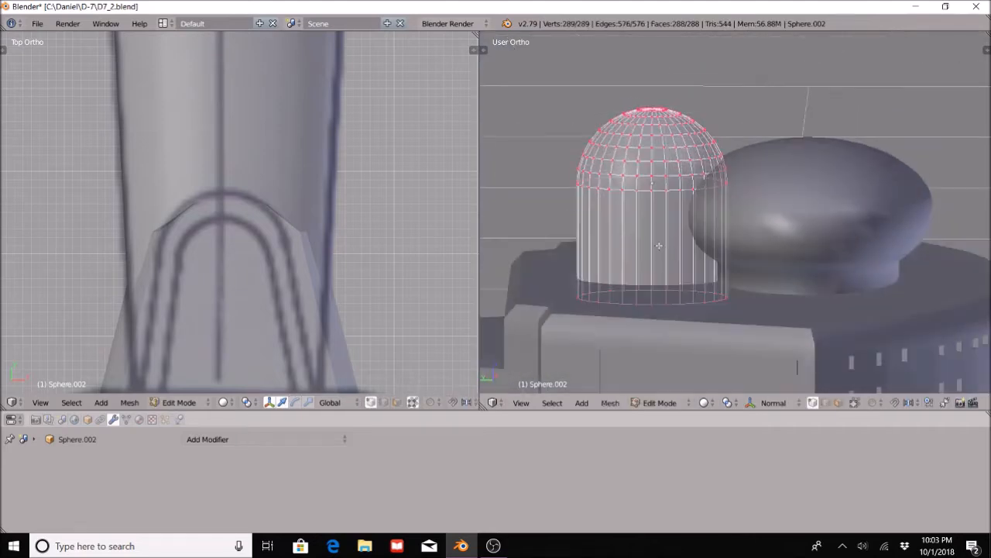
key("ctrl+r")
key("Escape")
middle_click_drag(698, 194, 661, 221)
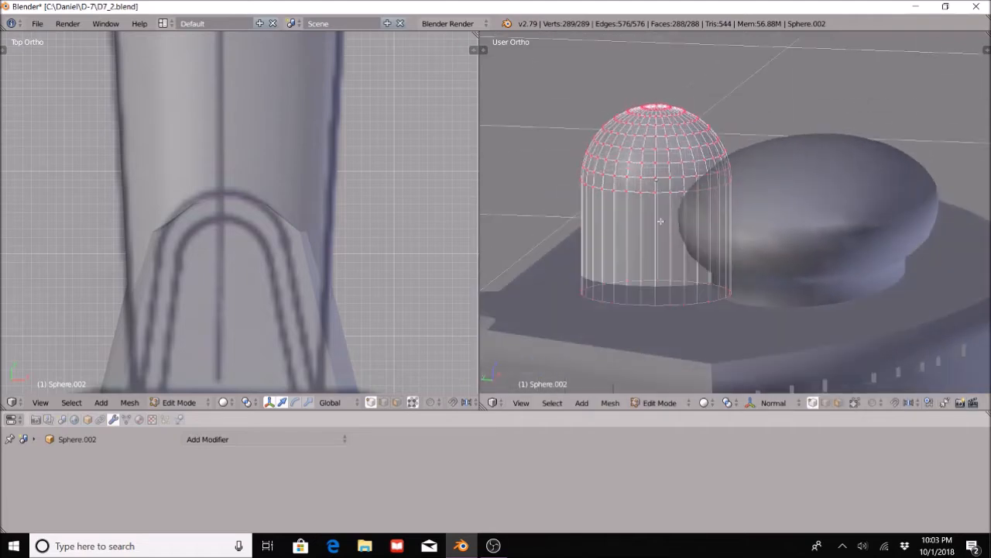
key("ctrl+r")
left_click(636, 243)
left_click(641, 214)
Add a second horizontal loop cut to the rounded dome's wall and return to Object Mode
key("ctrl+r")
left_click(639, 235)
left_click(641, 242)
key("a")
left_click(662, 402)
left_click(662, 386)
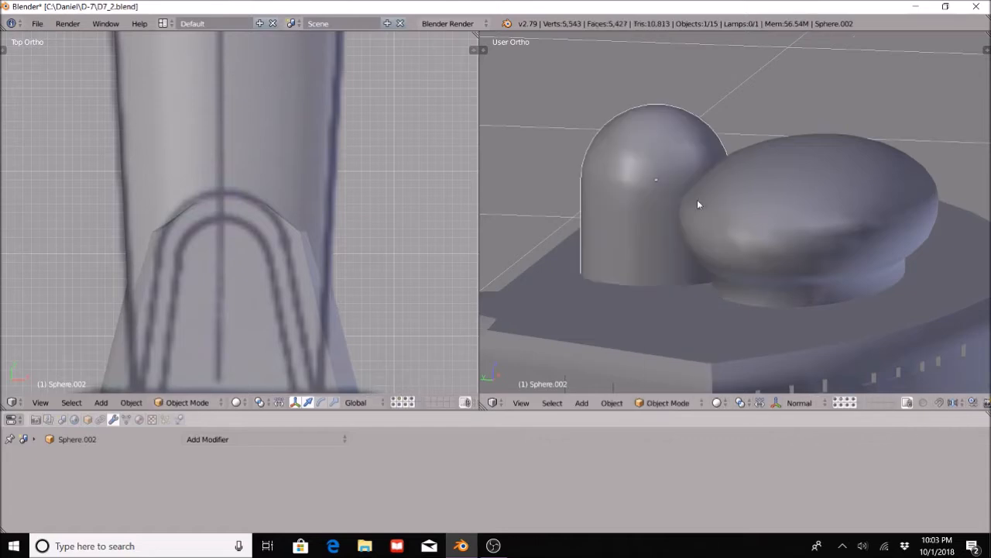
Give the oval dome a Boolean modifier that unites it with the rounded dome Sphere.002
scroll(698, 205, "down", 2)
right_click(736, 205)
left_click(253, 442)
left_click(256, 452)
left_click(256, 440)
left_click(333, 241)
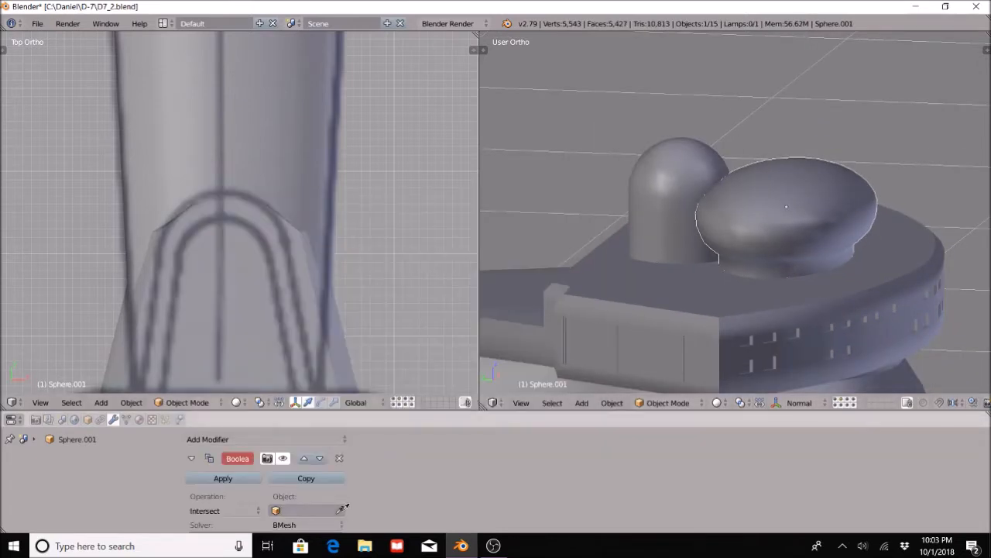
left_click(707, 145)
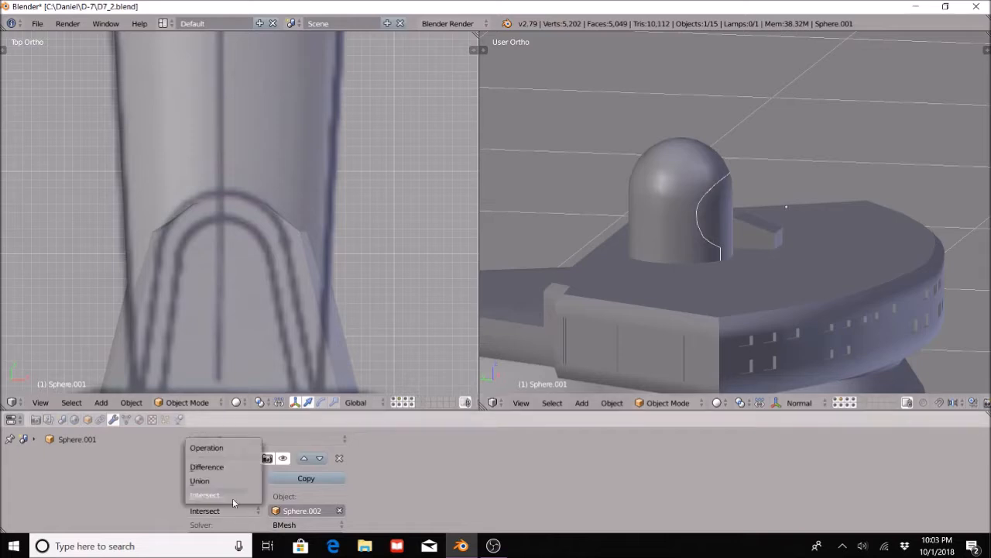
left_click(227, 481)
middle_click_drag(721, 217, 763, 209)
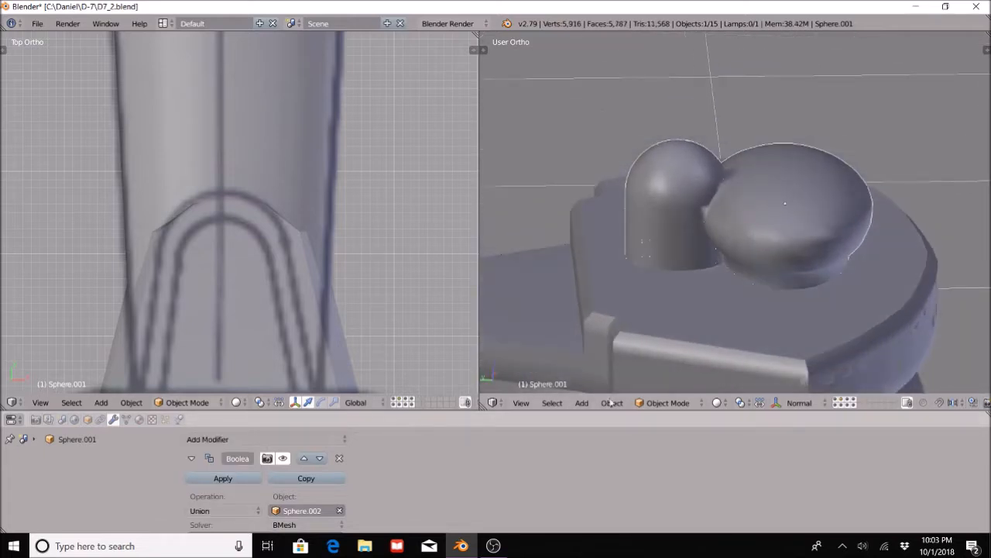
Limit selection to visible geometry and add a centred vertical loop cut to the oval dome beside the rounded dome
left_click(663, 403)
left_click(667, 374)
scroll(751, 175, "up", 5)
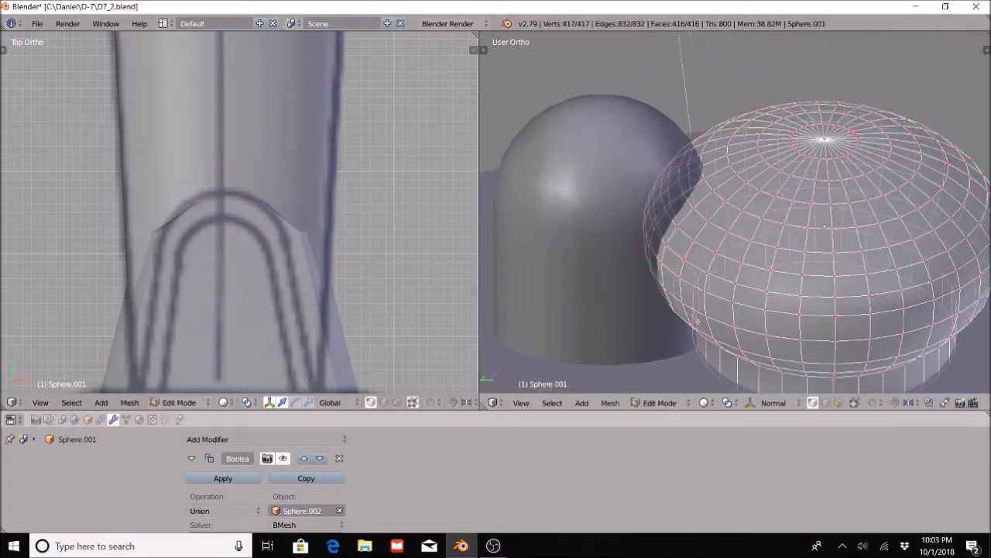
left_click(852, 402)
left_click(763, 178)
middle_click_drag(732, 151, 697, 240)
key("ctrl+r")
left_click(707, 242)
right_click(725, 275)
Try sliding the oval dome's vertical edge loop beside the rounded dome, and undo the last two changes
middle_click_drag(735, 281, 748, 214, "shift")
scroll(748, 214, "up", 3)
key("g")
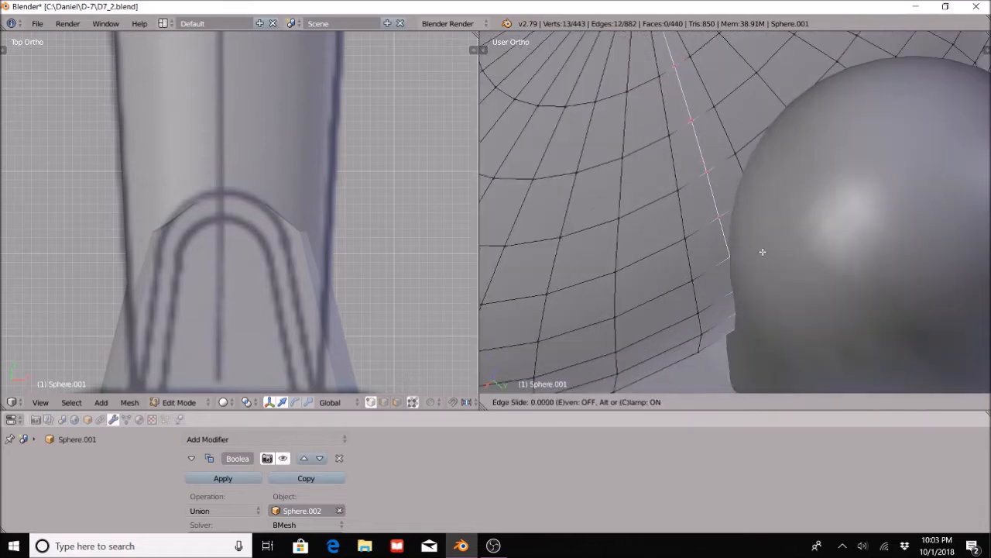
left_click(757, 254)
middle_click_drag(757, 254, 705, 265)
key("ctrl+z")
key("ctrl+z")
Slide a vertical edge loop on the oval dome's other side, beside the rounded dome, by a factor of about 0.3
middle_click_drag(751, 293, 721, 265)
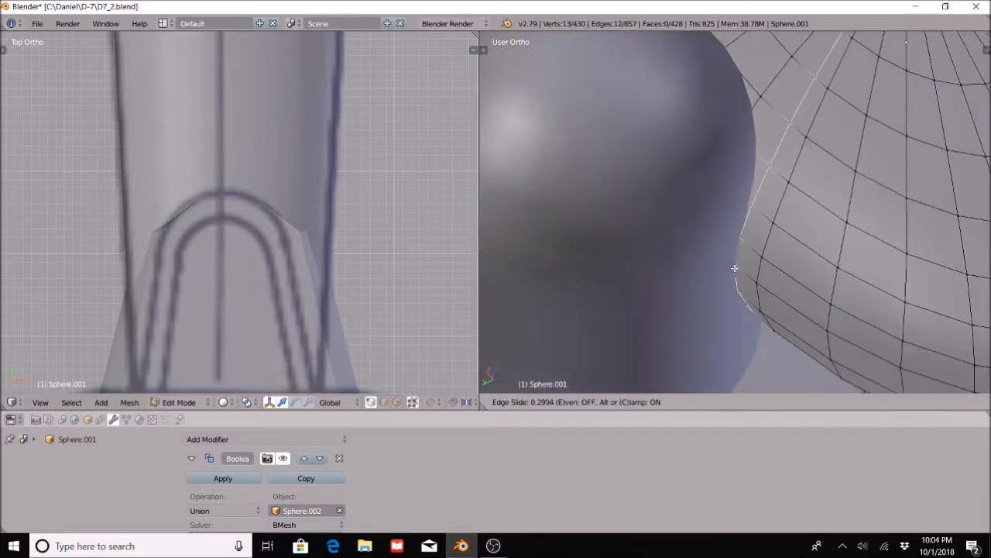
left_click(734, 268)
key("a")
middle_click_drag(651, 288, 784, 299)
left_click(593, 216)
left_click(589, 218)
key("a")
middle_click_drag(588, 218, 666, 268)
key("Tab")
Add centred horizontal loop cuts around the oval dome's lower side, where it meets the rounded dome
middle_click_drag(743, 325, 673, 231)
left_click(668, 402)
left_click(664, 374)
middle_click_drag(664, 286, 659, 232)
key("ctrl+r")
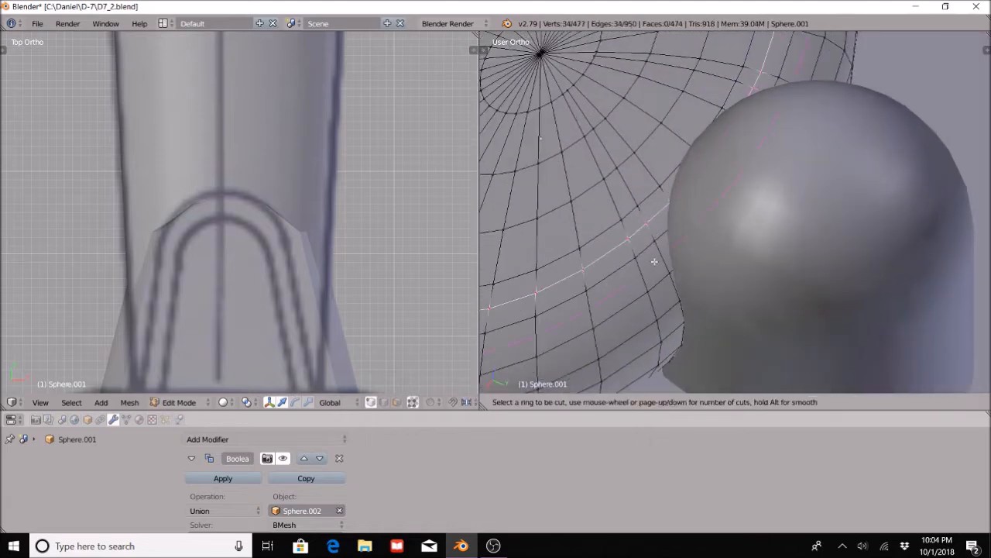
left_click(663, 301)
right_click(663, 302)
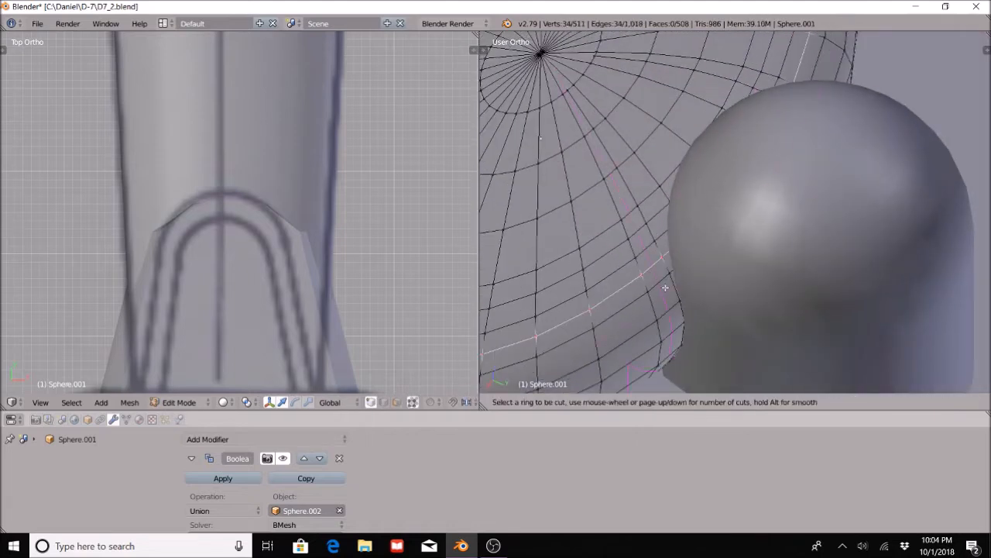
left_click(654, 298)
right_click(655, 297)
key("a")
middle_click_drag(655, 298, 668, 280)
Slide a vertex on the oval dome slightly along its edge at the seam with the rounded dome
left_click(666, 402)
left_click(664, 384)
left_click(668, 402)
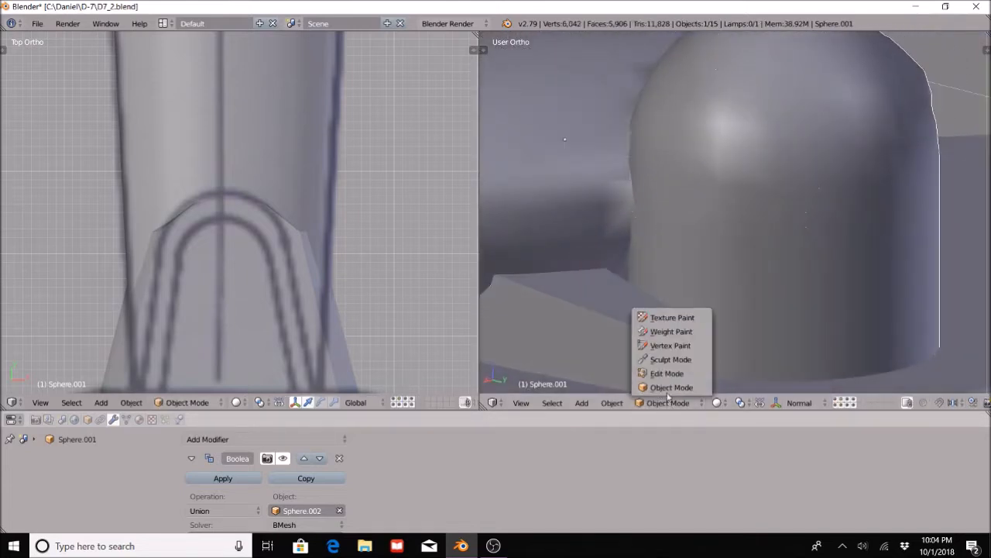
left_click(667, 374)
scroll(667, 326, "up", 3)
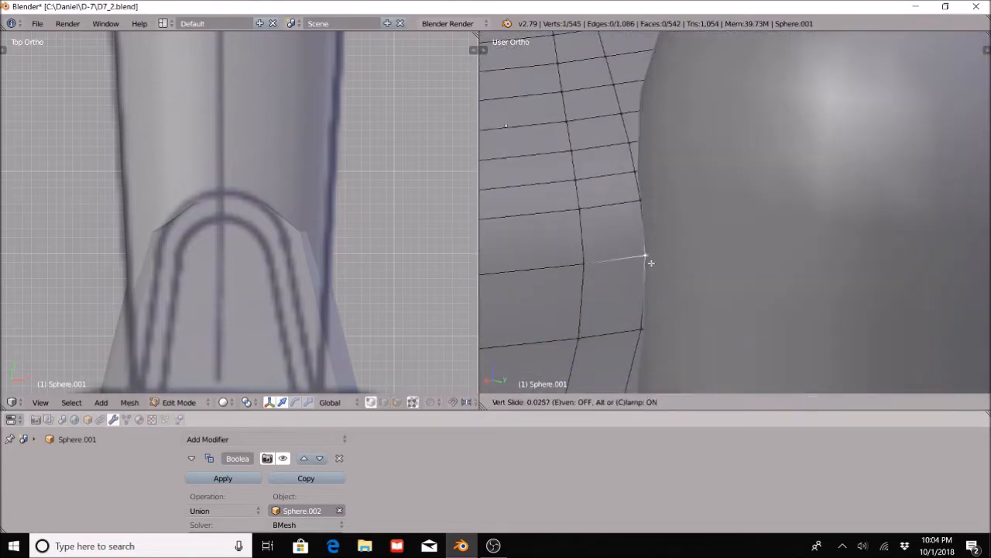
scroll(651, 264, "down", 6)
key("a")
left_click(659, 402)
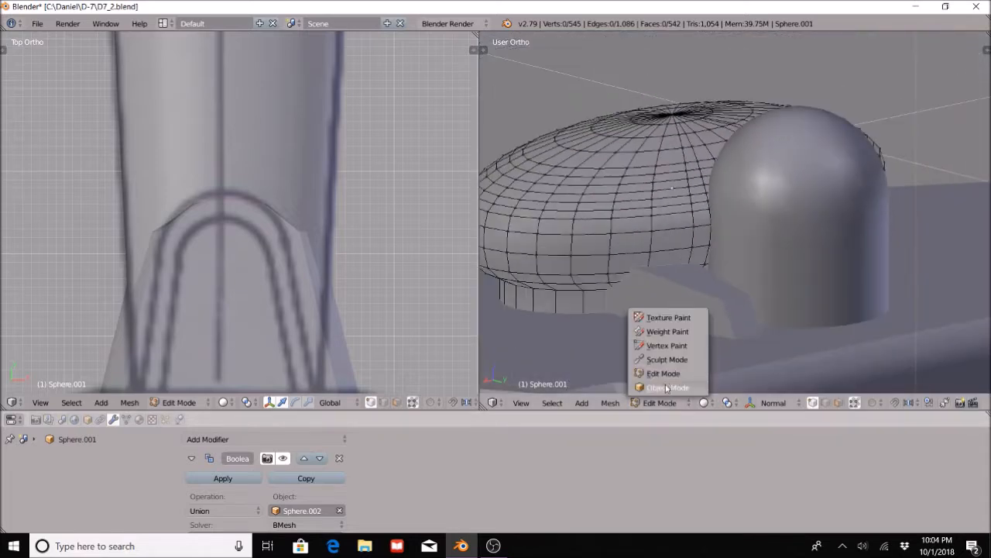
left_click(666, 387)
Add three centred horizontal loop cuts to the rounded dome's cylindrical wall
right_click(736, 310)
left_click(664, 402)
left_click(663, 374)
key("ctrl+r")
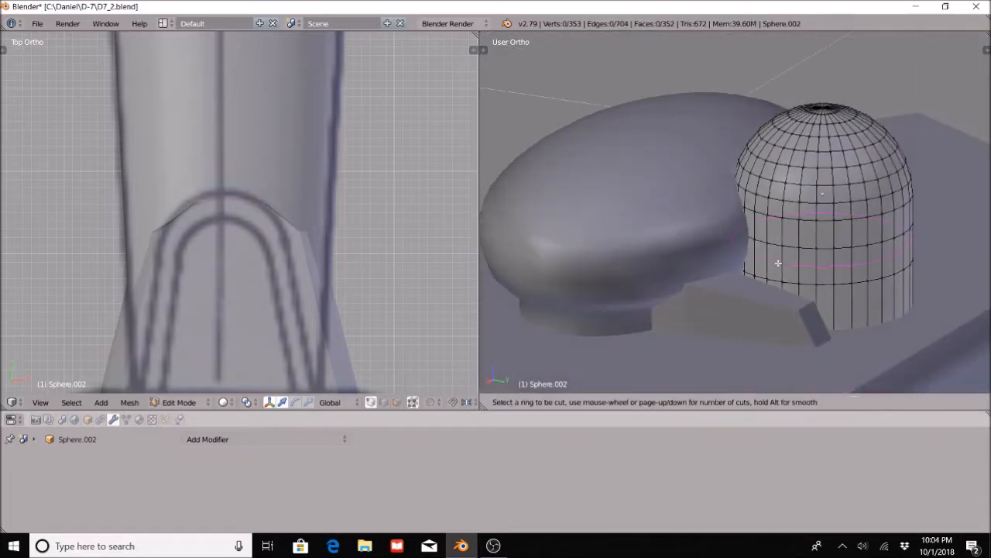
left_click(777, 267)
right_click(771, 291)
left_click(817, 294)
right_click(818, 295)
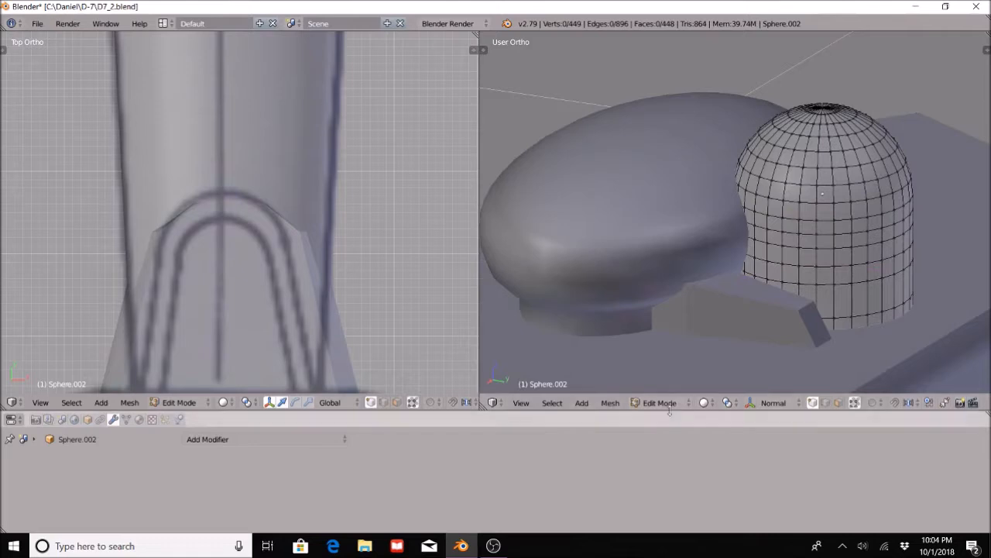
left_click(667, 402)
left_click(666, 387)
Select the oval dome and open its mesh for editing
middle_click_drag(755, 333, 719, 249)
left_click(671, 403)
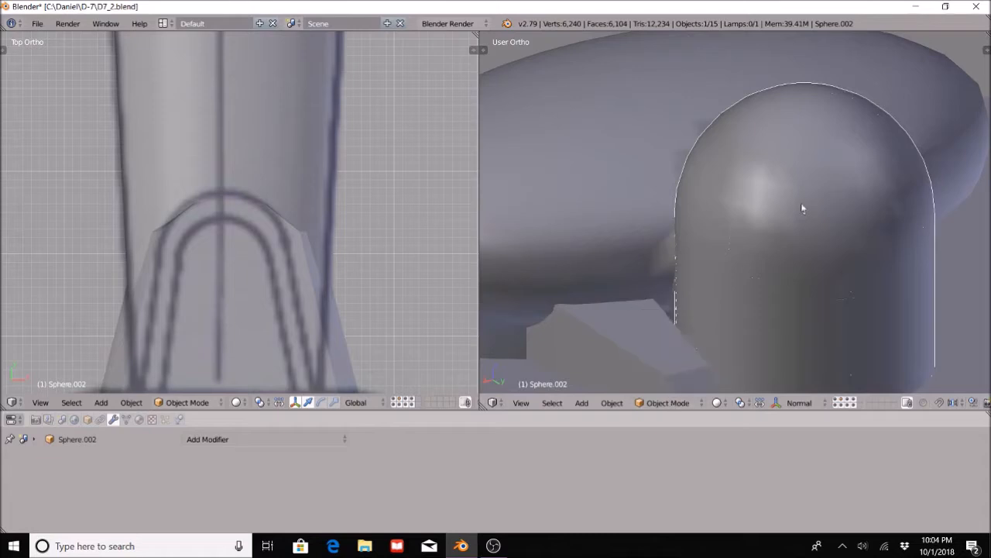
scroll(787, 229, "down", 2)
right_click(674, 217)
left_click(612, 403)
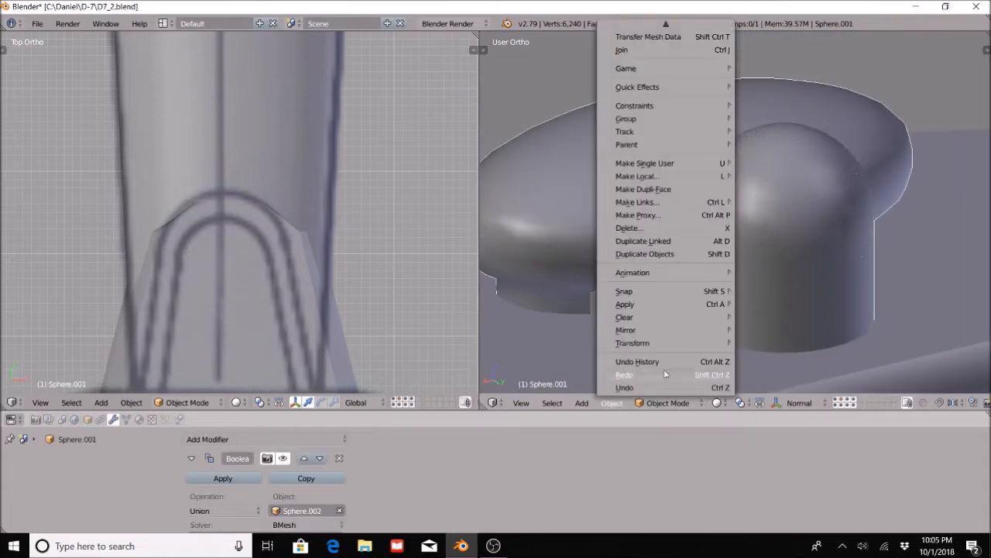
left_click(668, 402)
left_click(667, 385)
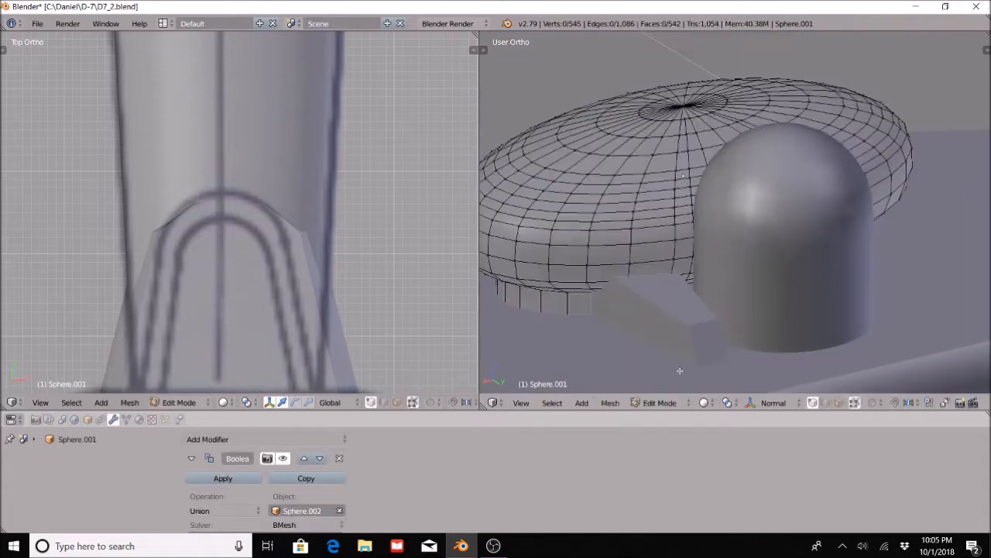
key("ctrl+v")
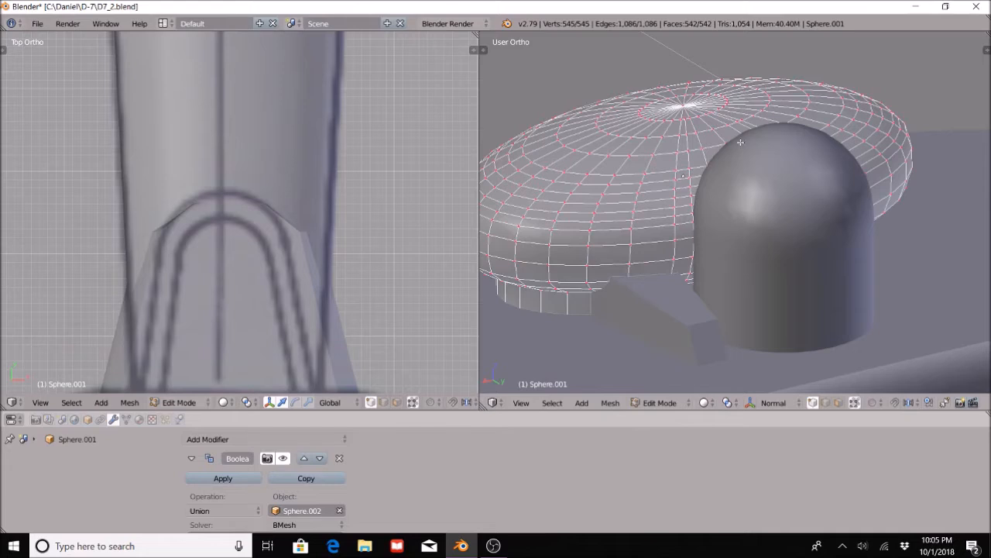
key("ctrl+v")
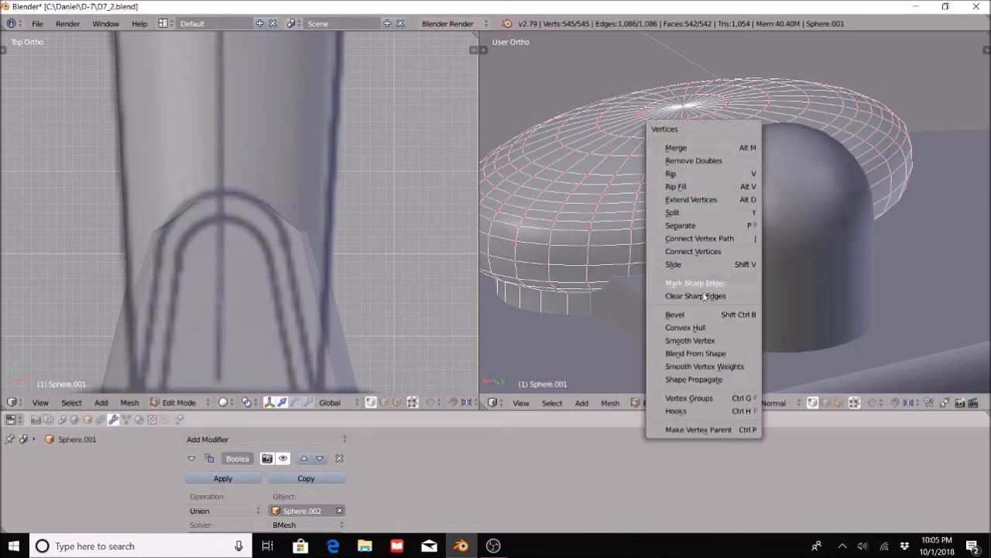
key("a")
left_click(660, 403)
left_click(610, 403)
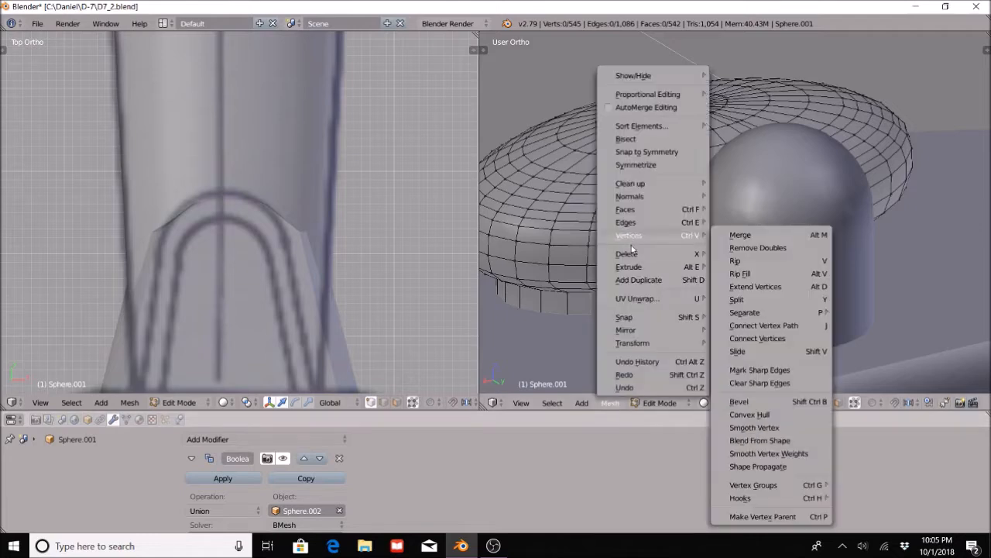
mouse_move(638, 219)
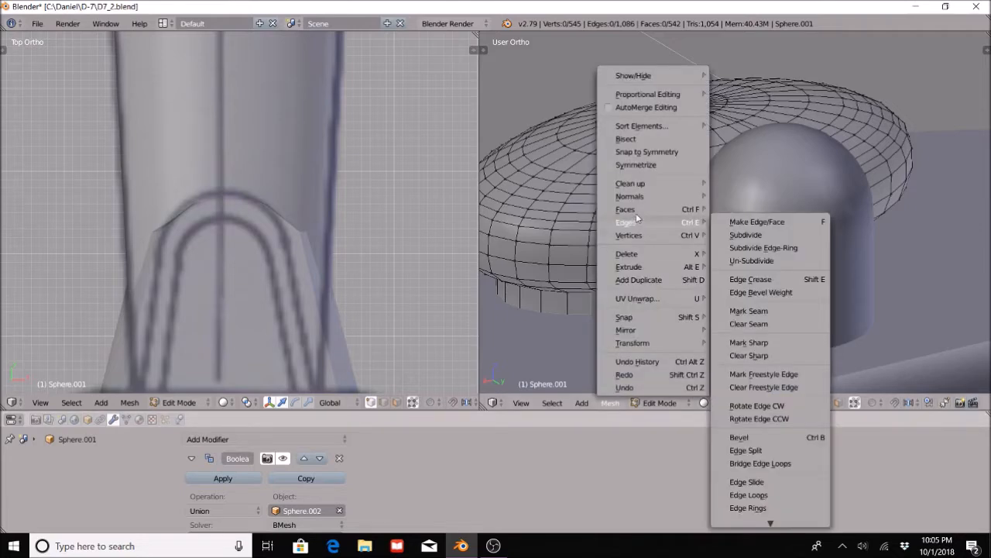
left_click(750, 236)
Subdivide the oval dome's entire mesh once and return to Object Mode
key("a")
key("ctrl+e")
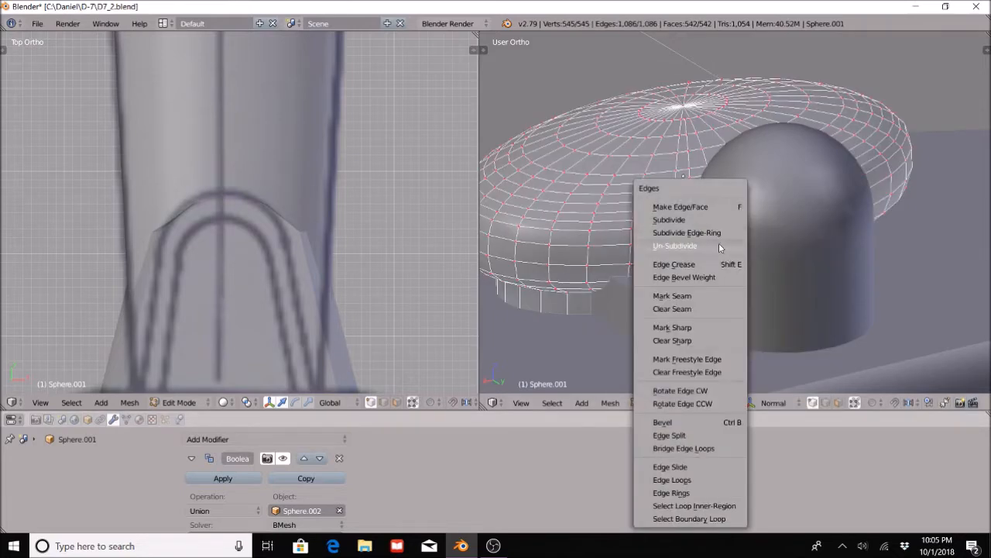
left_click(715, 220)
key("a")
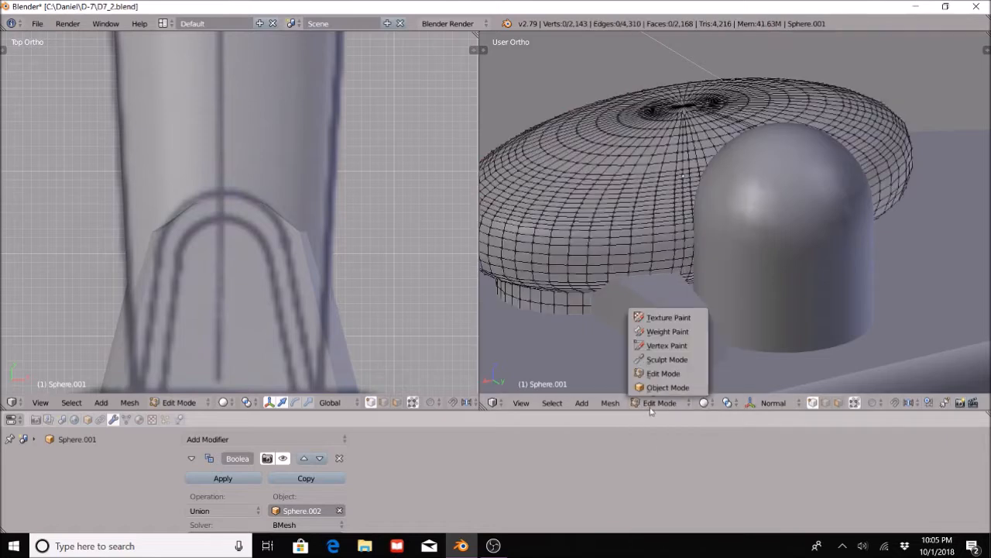
key("Tab")
Subdivide the rounded dome's entire mesh once and return to Object Mode
middle_click_drag(666, 233, 823, 250)
right_click(823, 250)
left_click(668, 402)
left_click(682, 381)
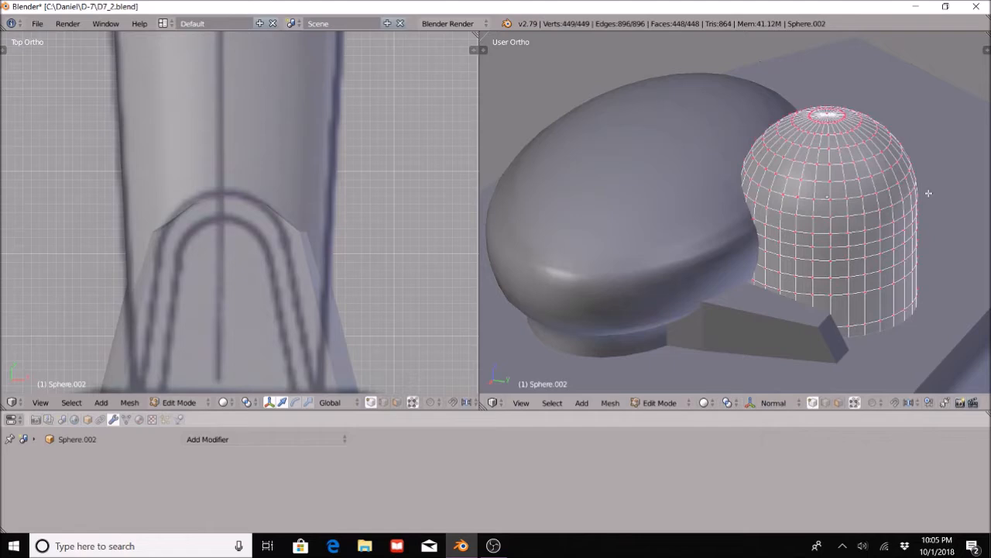
key("ctrl+e")
left_click(916, 200)
left_click(663, 403)
left_click(669, 389)
Apply the oval dome's Boolean union modifier
middle_click_drag(669, 388, 852, 267)
right_click(682, 271)
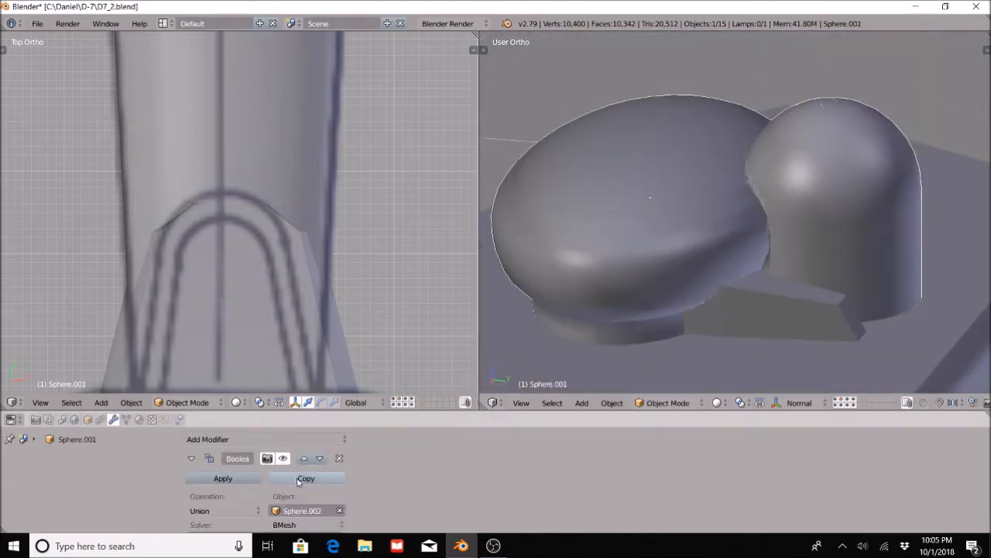
left_click(223, 480)
Move the leftover separate rounded dome, Sphere.002, to another layer
middle_click_drag(675, 262, 870, 263)
right_click(869, 259)
key("g")
right_click(781, 234)
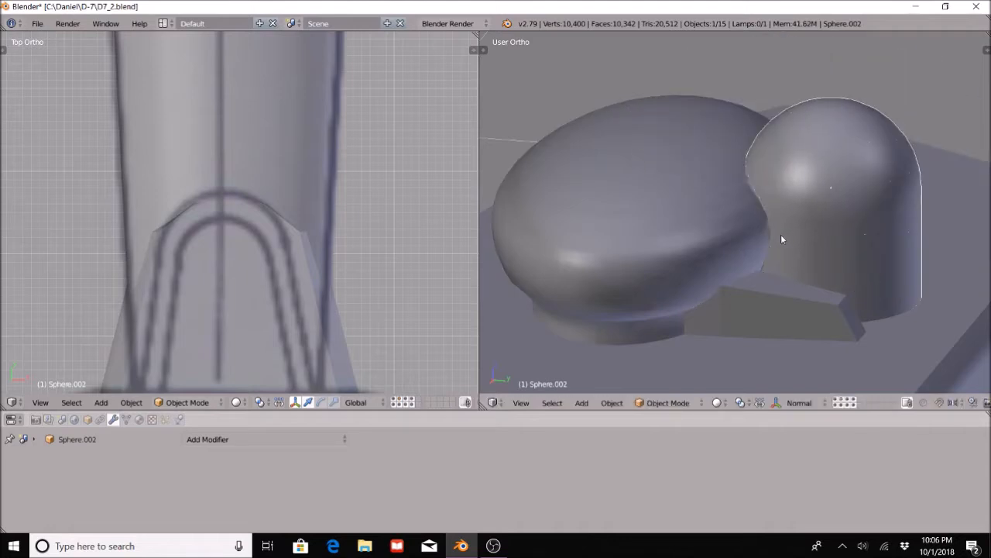
key("m")
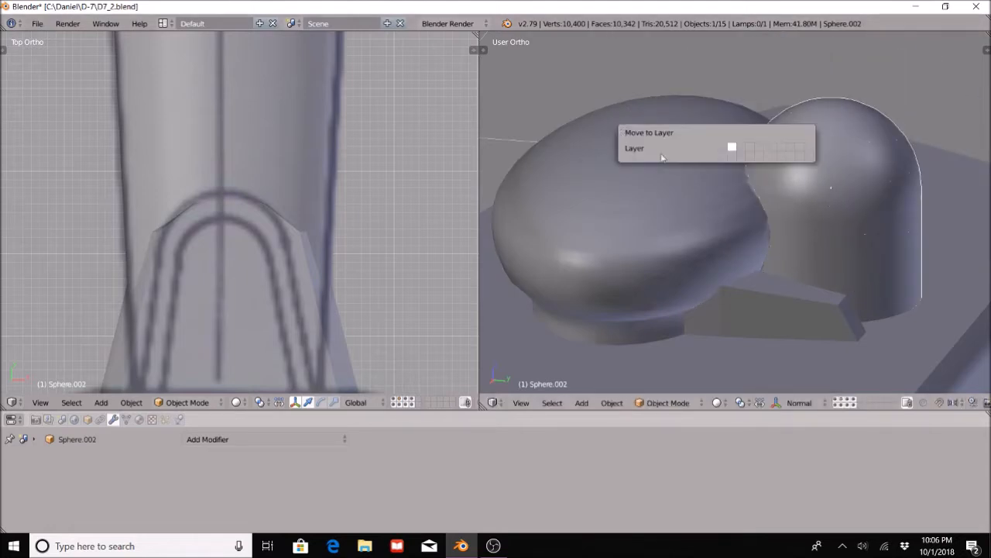
left_click(777, 152)
right_click(682, 363)
left_click(686, 406)
left_click(679, 374)
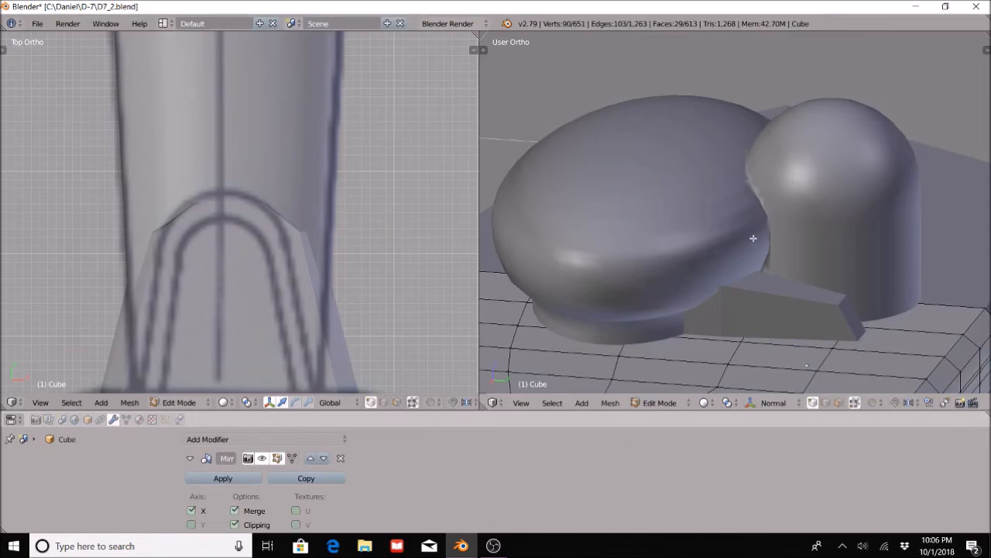
left_click(666, 405)
left_click(670, 386)
Examine the united domes' mesh from several sides, with hidden geometry shown through
right_click(670, 250)
left_click(668, 403)
left_click(668, 372)
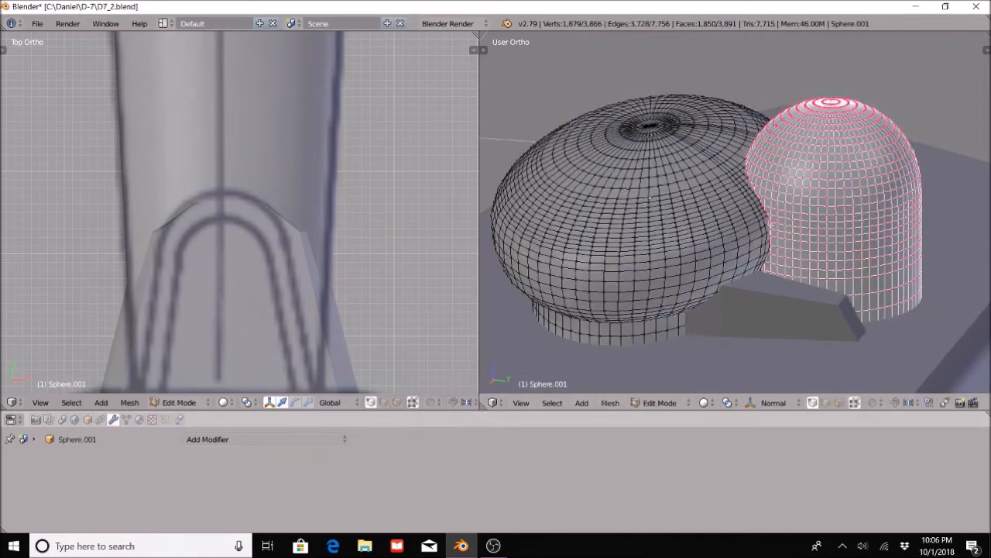
scroll(770, 225, "up", 5)
middle_click_drag(759, 235, 705, 315)
left_click(855, 402)
scroll(814, 256, "down", 3)
middle_click_drag(824, 309, 790, 284)
middle_click_drag(850, 275, 794, 144)
middle_click_drag(755, 305, 698, 310)
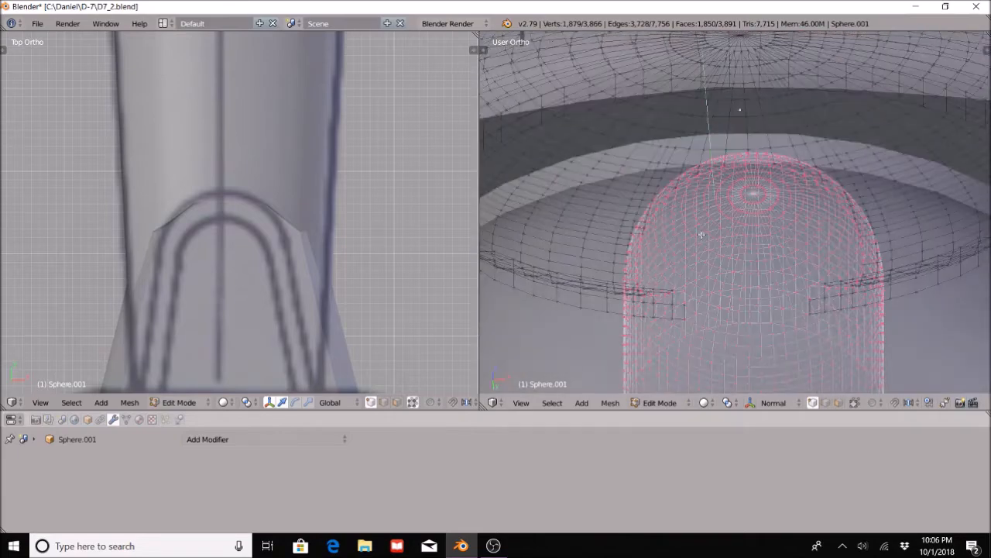
Isolate the united domes by showing only their layer, and open their mesh for editing
left_click(659, 402)
left_click(664, 386)
scroll(730, 242, "down", 5)
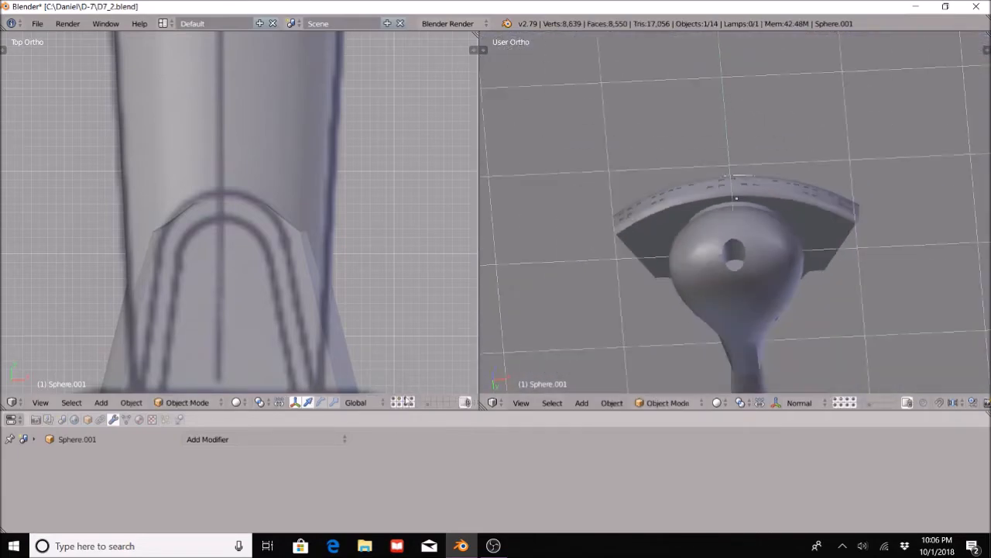
scroll(736, 216, "down", 5)
left_click(667, 402)
left_click(664, 374)
Examine the united domes' geometry around the seam from below and from outside
scroll(786, 265, "up", 8)
scroll(785, 265, "up", 5)
key("a")
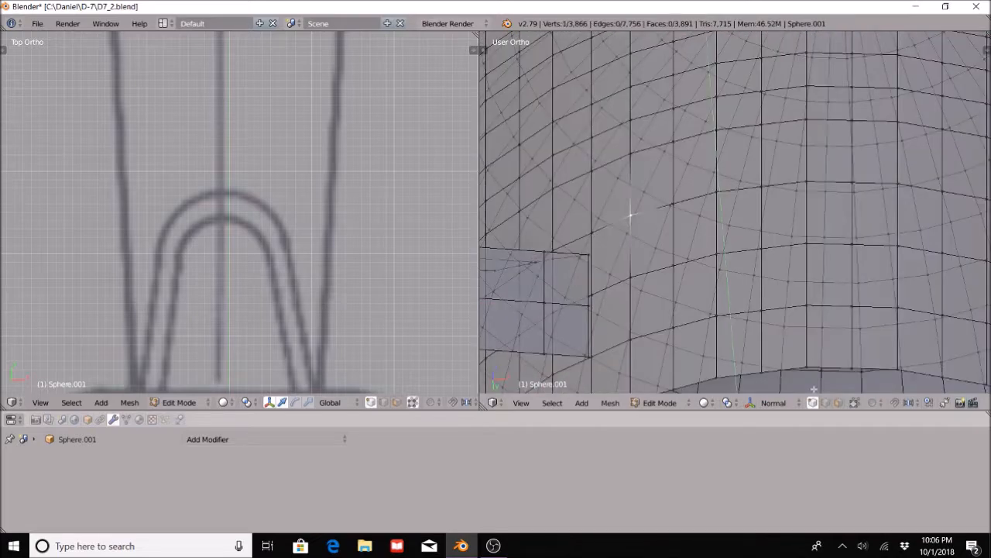
scroll(734, 266, "down", 6)
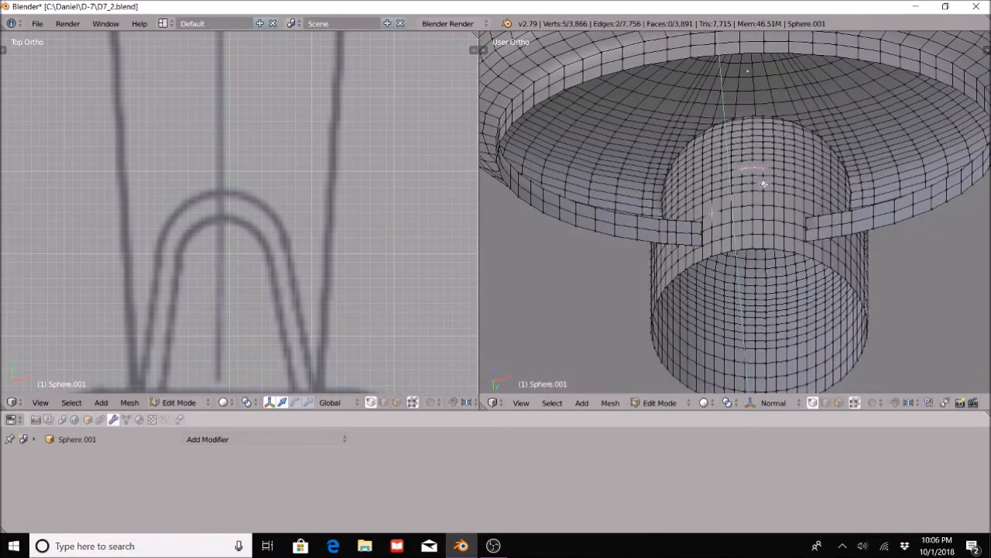
key("a")
scroll(777, 204, "up", 5)
scroll(776, 204, "down", 8)
middle_click_drag(806, 224, 701, 240)
middle_click_drag(747, 194, 657, 331)
scroll(721, 272, "up", 6)
scroll(685, 285, "up", 2)
key("Tab")
scroll(682, 175, "down", 8)
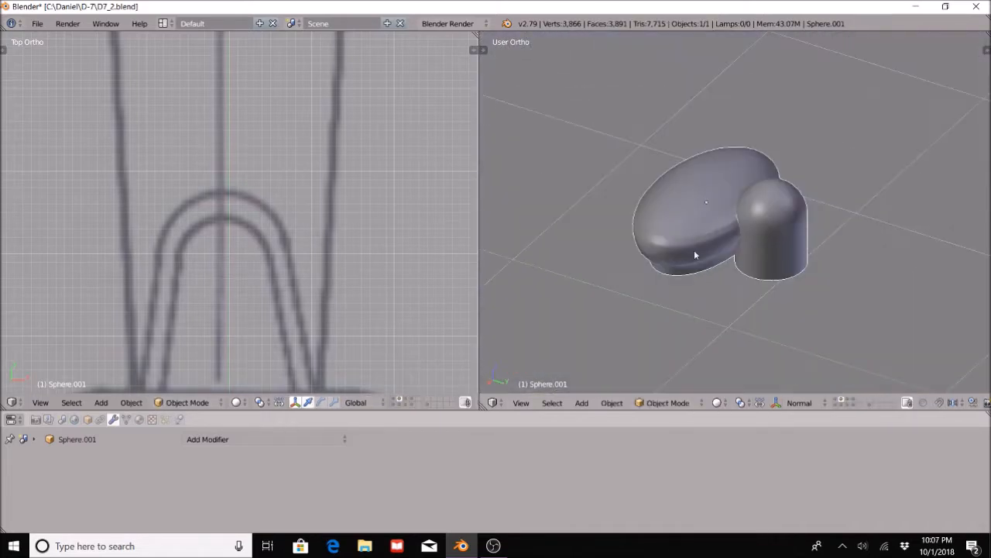
Show the layers holding the ship's hull and head again alongside the united domes
middle_click_drag(694, 249, 698, 244)
left_click(394, 400, "shift")
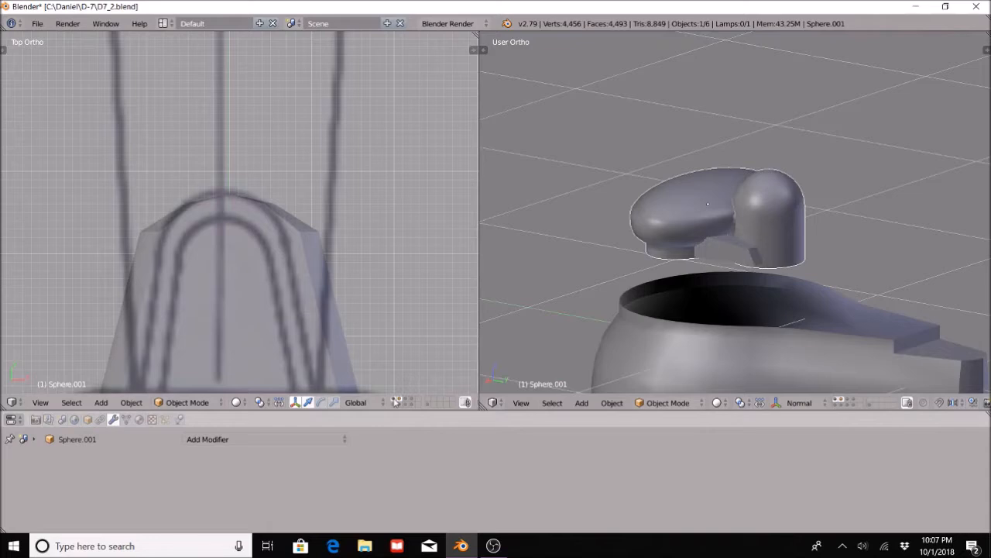
left_click(396, 404, "shift")
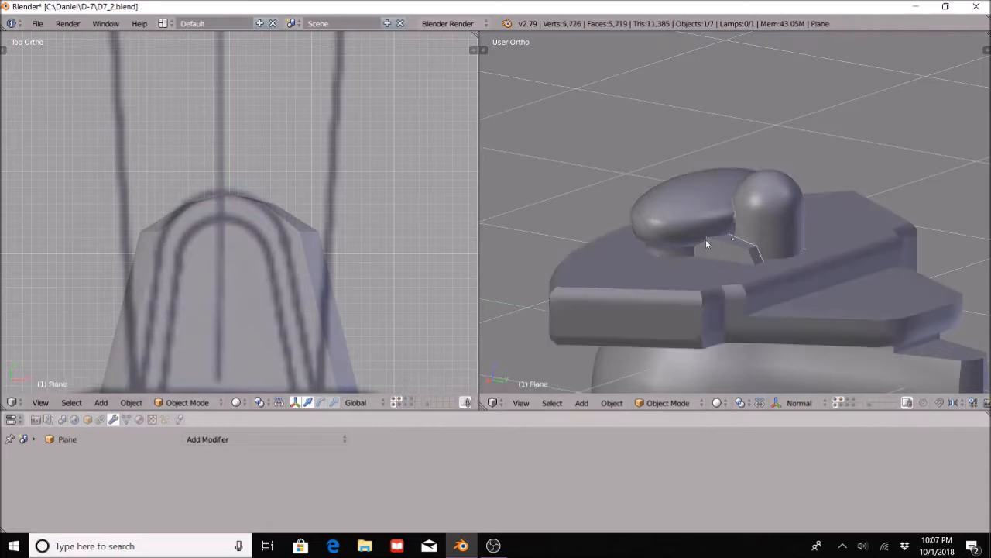
Subdivide the entire mesh of the small angular block beside the rounded dome twice
left_click(659, 402)
left_click(665, 377)
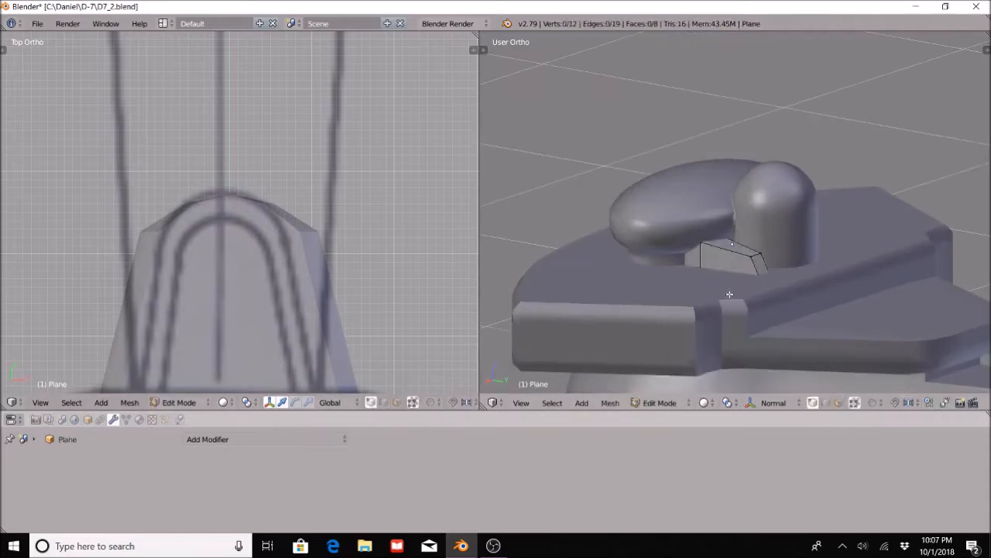
scroll(732, 296, "up", 5)
key("ctrl+e")
left_click(719, 219)
key("ctrl+e")
left_click(671, 219)
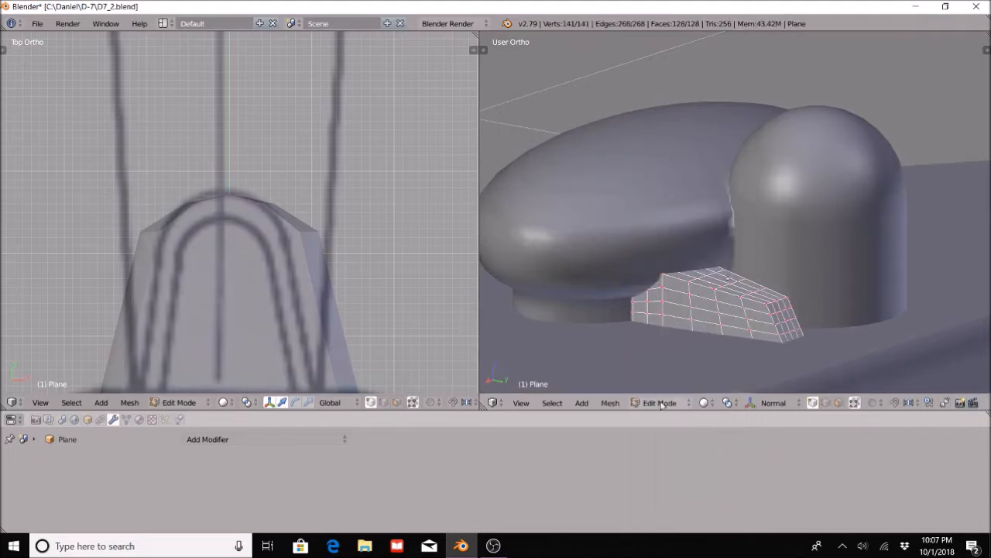
key("Tab")
Give the united domes a Boolean modifier that unites them with the angular block Plane
right_click(609, 228)
left_click(217, 439)
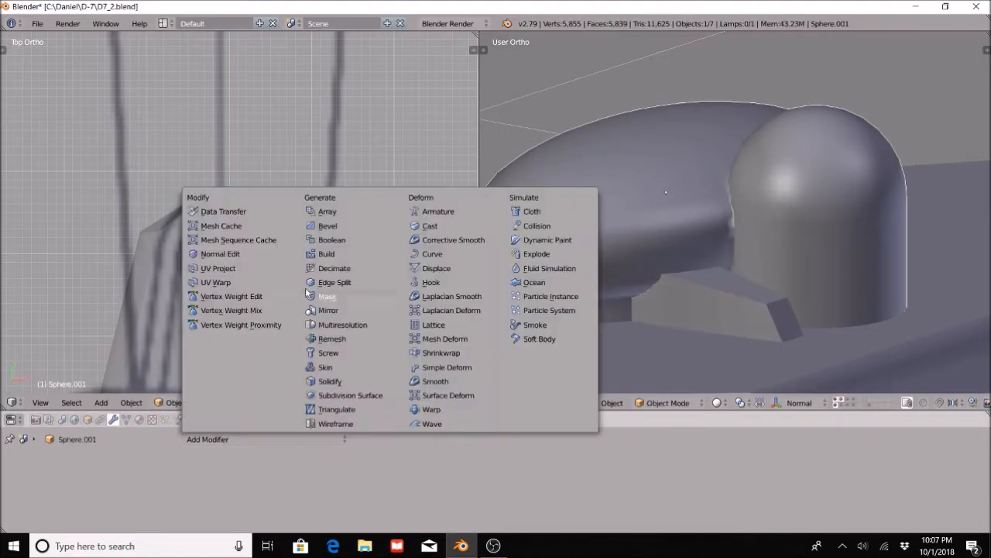
left_click(329, 240)
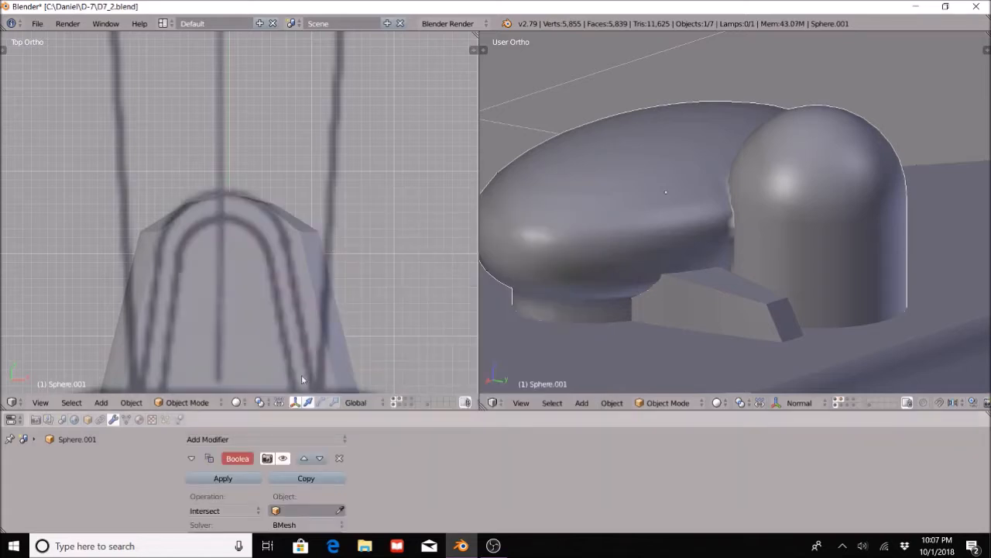
left_click(736, 289)
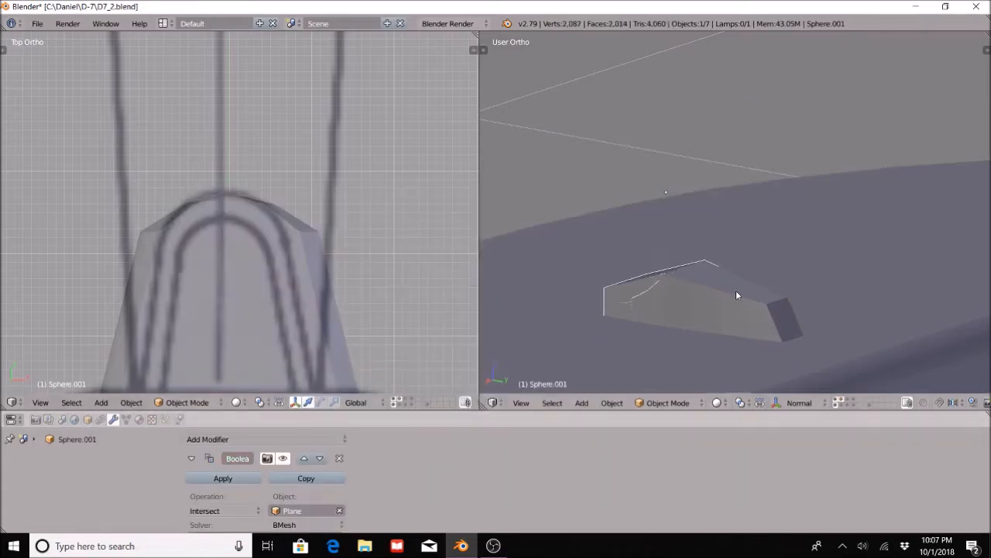
left_click(223, 486)
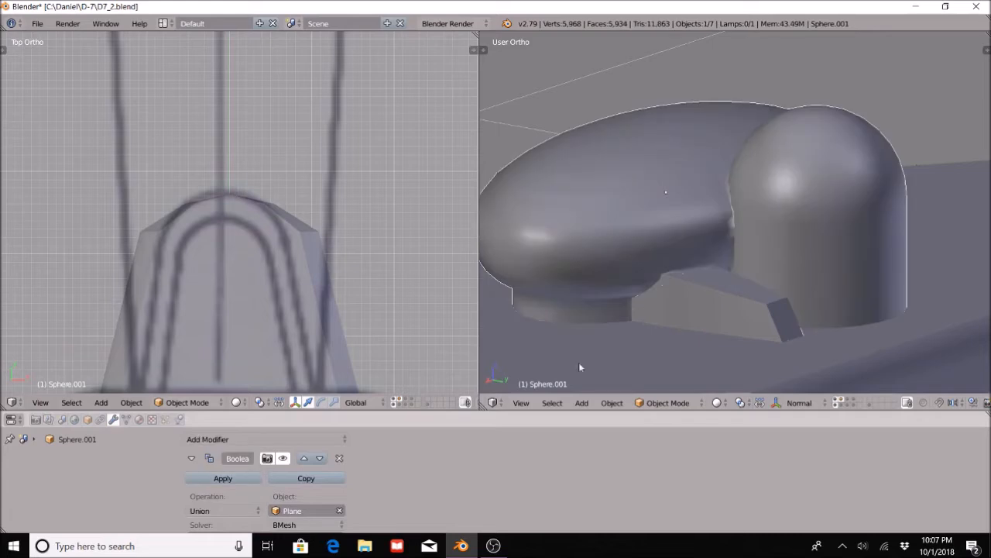
Inspect the junction between the united domes and the angular block, and apply the domes' Boolean union
scroll(689, 337, "up", 2)
middle_click_drag(689, 336, 721, 297)
scroll(721, 301, "down", 2)
scroll(722, 299, "down", 2)
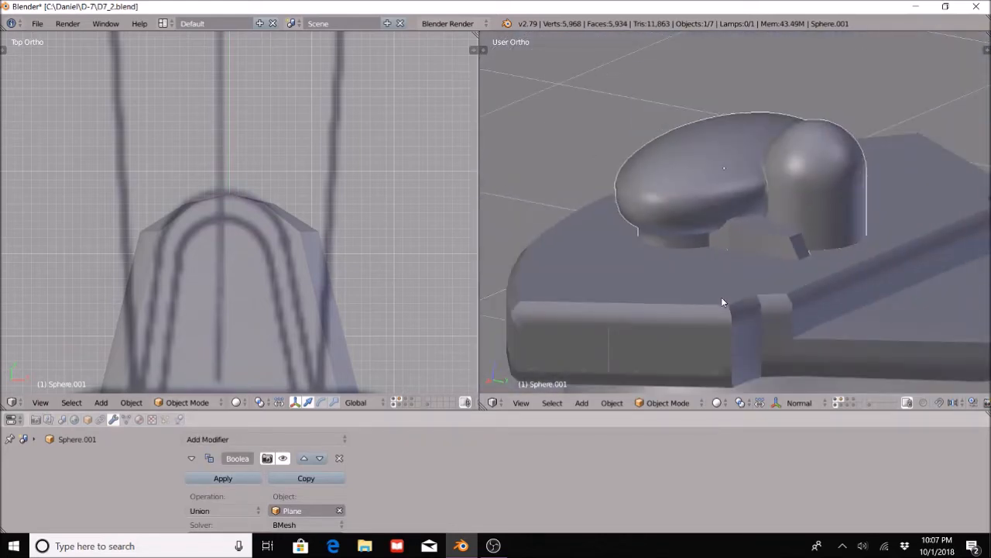
scroll(721, 301, "up", 2)
scroll(722, 303, "down", 1)
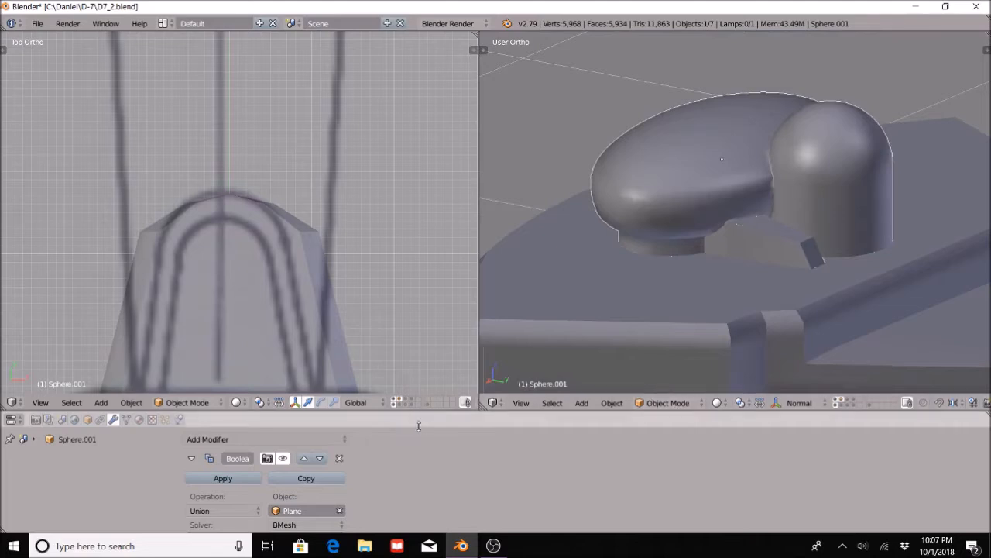
left_click(232, 478)
Move the original angular block Plane to a separate layer, away from the merged domes
right_click(786, 249)
key("m")
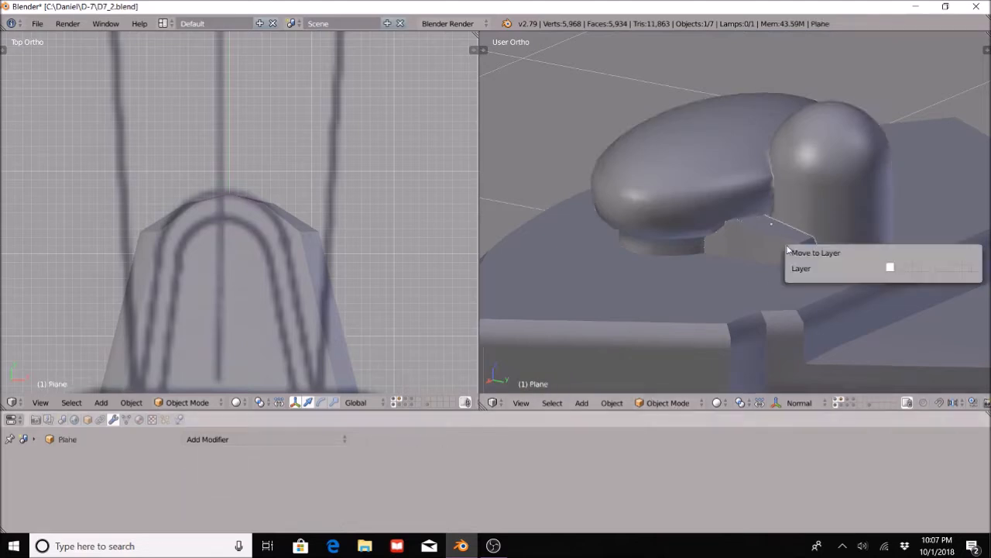
left_click(940, 276)
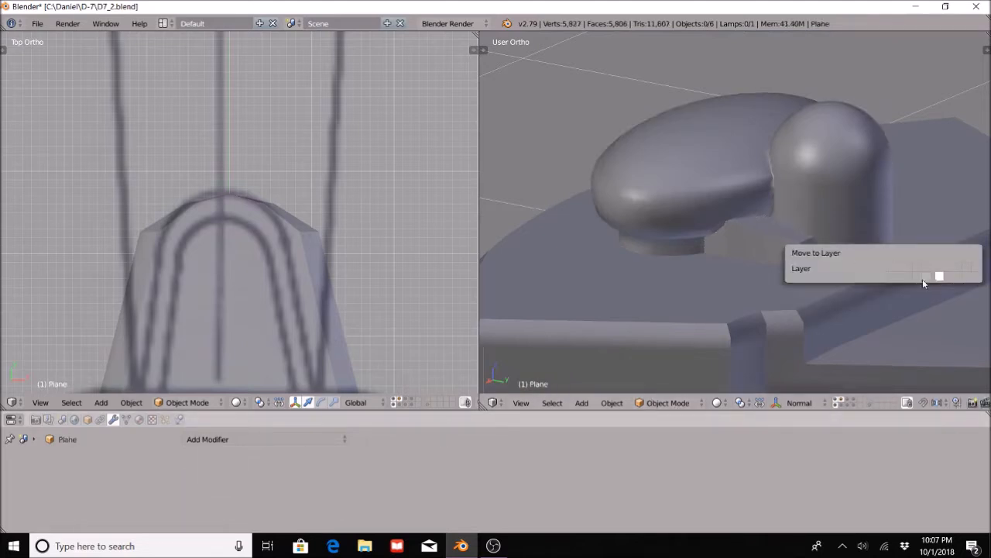
right_click(786, 237)
Examine the merged domes' mesh in Edit Mode along the seam between the flattened dome and the angular block
right_click(669, 177)
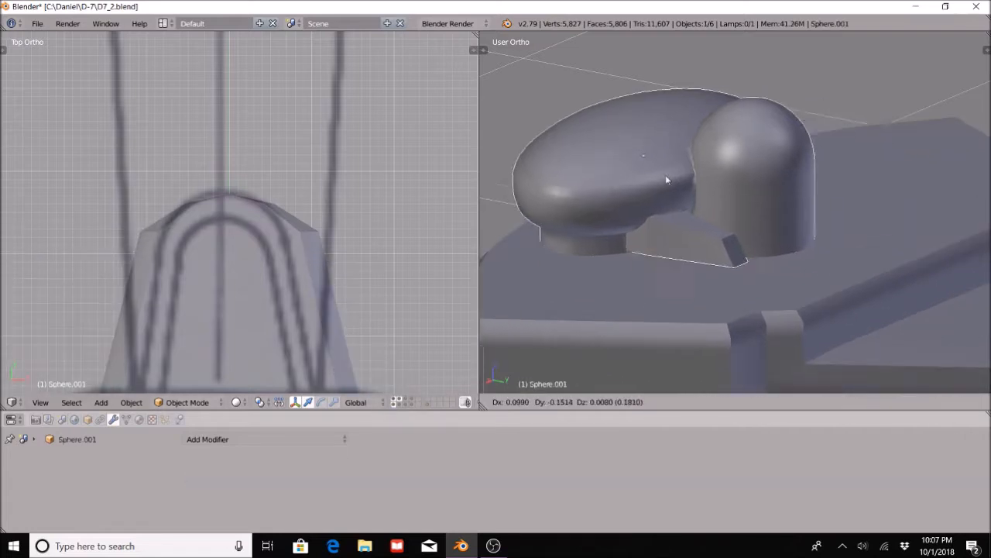
left_click(668, 403)
left_click(668, 403)
left_click(669, 375)
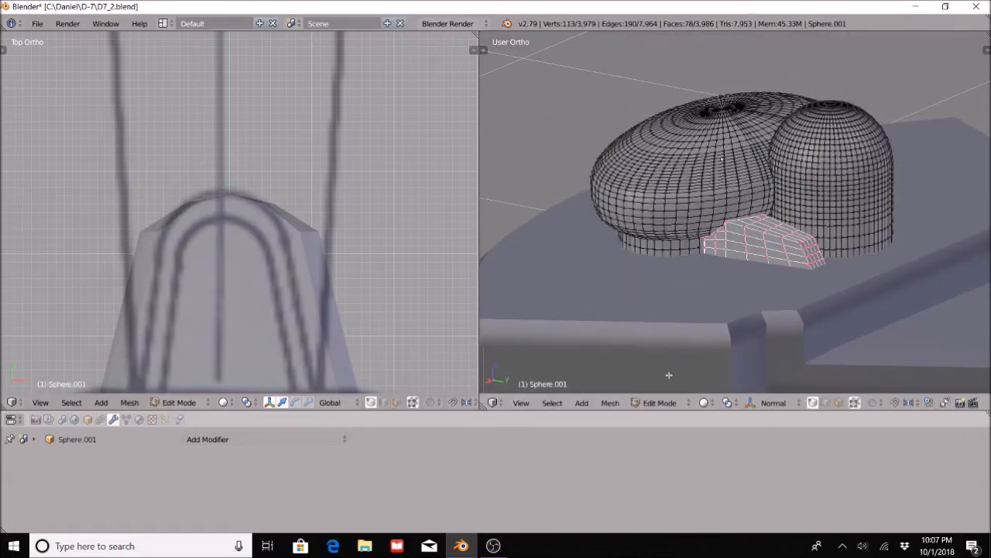
scroll(693, 240, "up", 6)
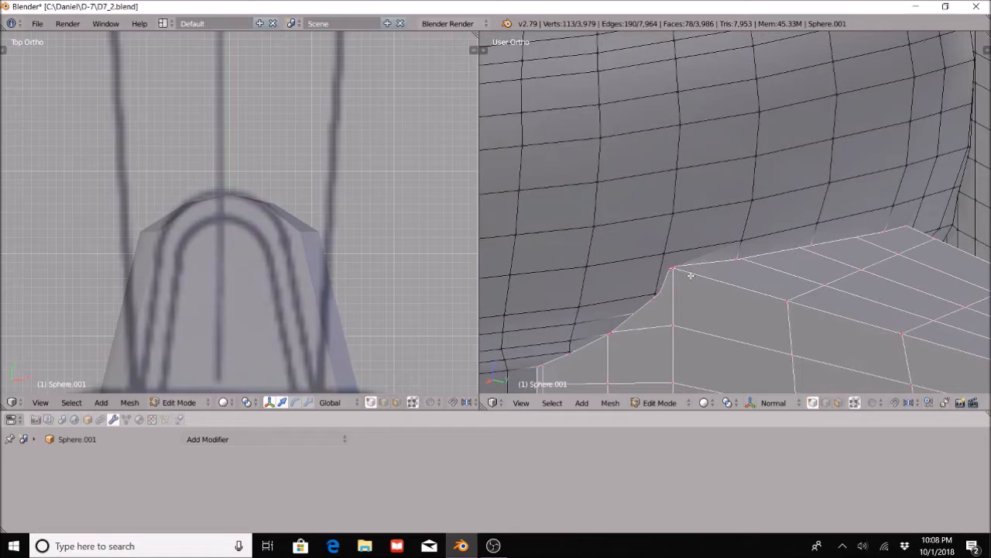
scroll(695, 277, "down", 8)
scroll(695, 277, "up", 5)
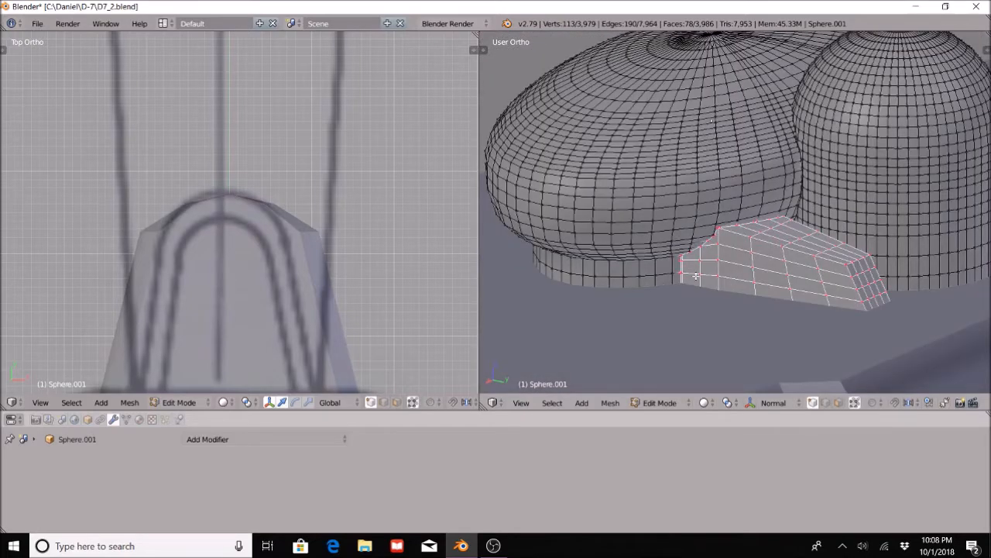
scroll(695, 277, "up", 8)
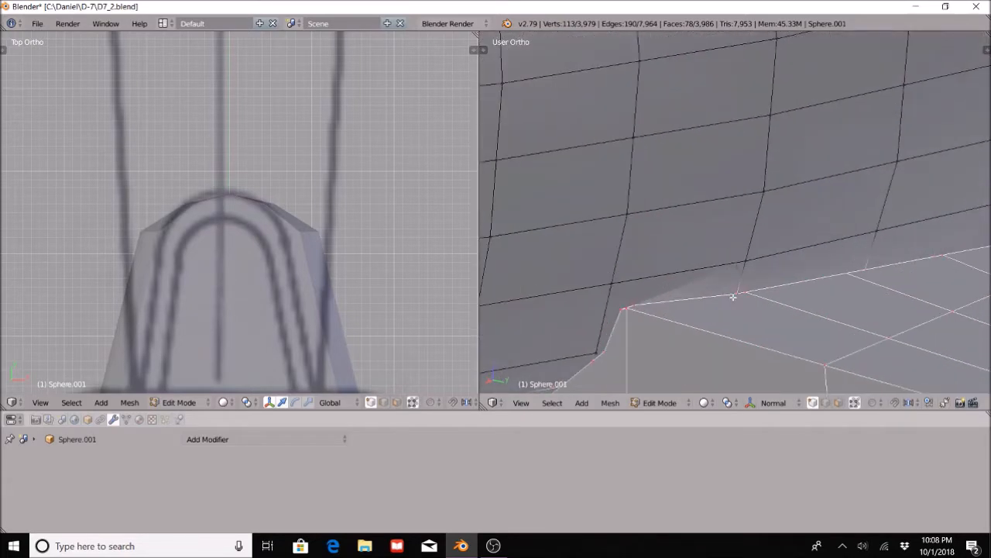
middle_click_drag(677, 295, 693, 256)
scroll(693, 256, "down", 8)
scroll(703, 256, "up", 6)
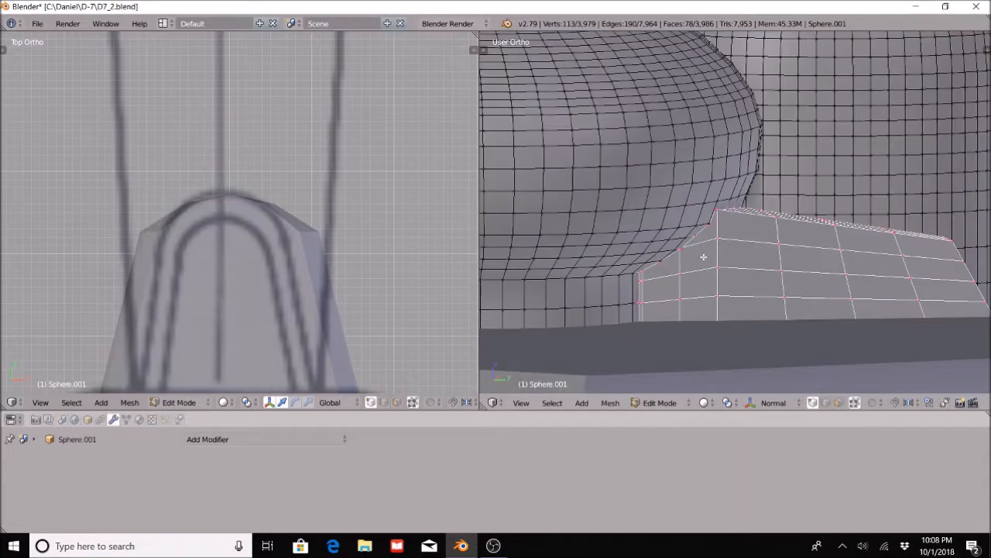
scroll(704, 256, "down", 6)
scroll(703, 257, "up", 7)
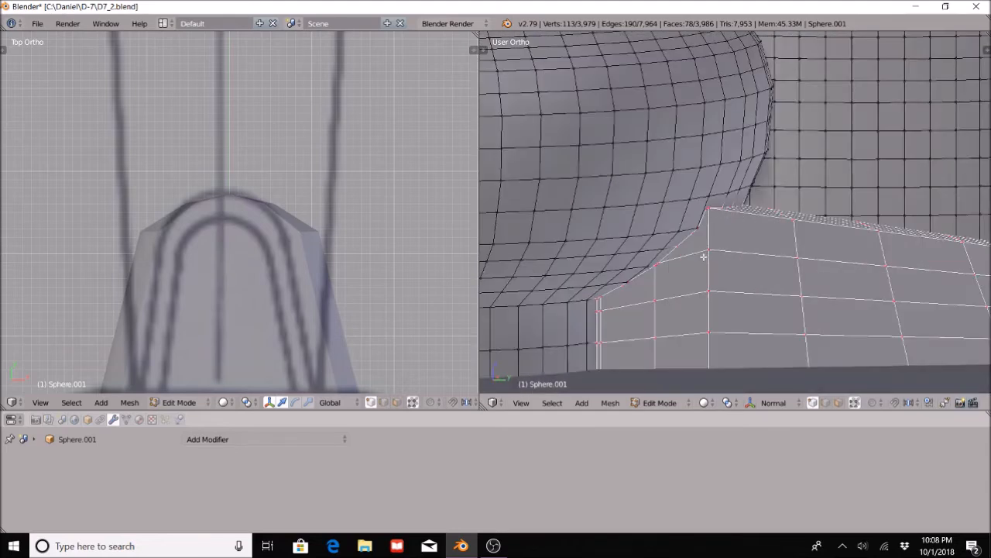
scroll(704, 256, "down", 2)
left_click(667, 387)
scroll(741, 202, "down", 4)
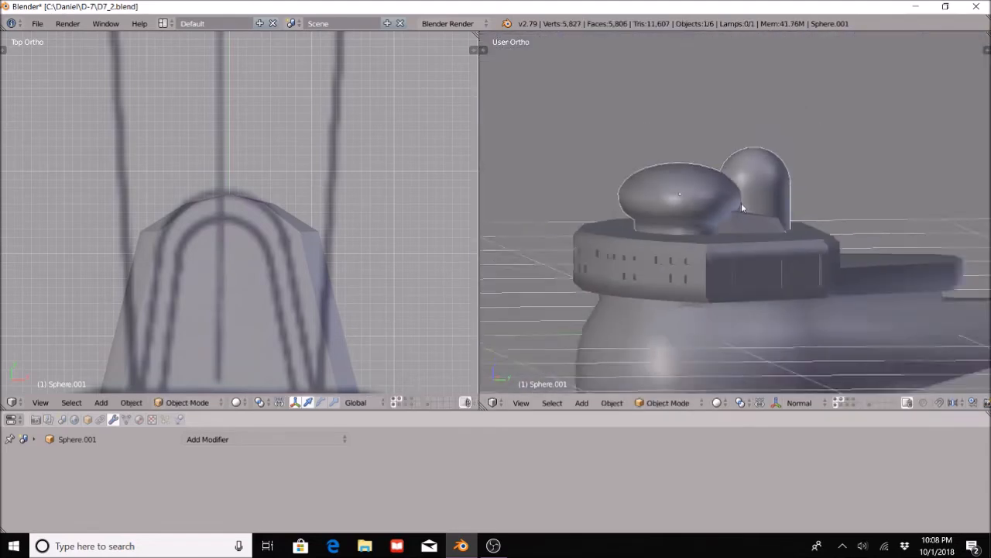
Undo the recent edits back to before the two dome meshes were subdivided and merged
scroll(742, 203, "up", 3)
key("ctrl+z")
key("ctrl+z")
key("ctrl+z")
key("ctrl+z")
key("ctrl+z")
key("ctrl+z")
key("ctrl+z")
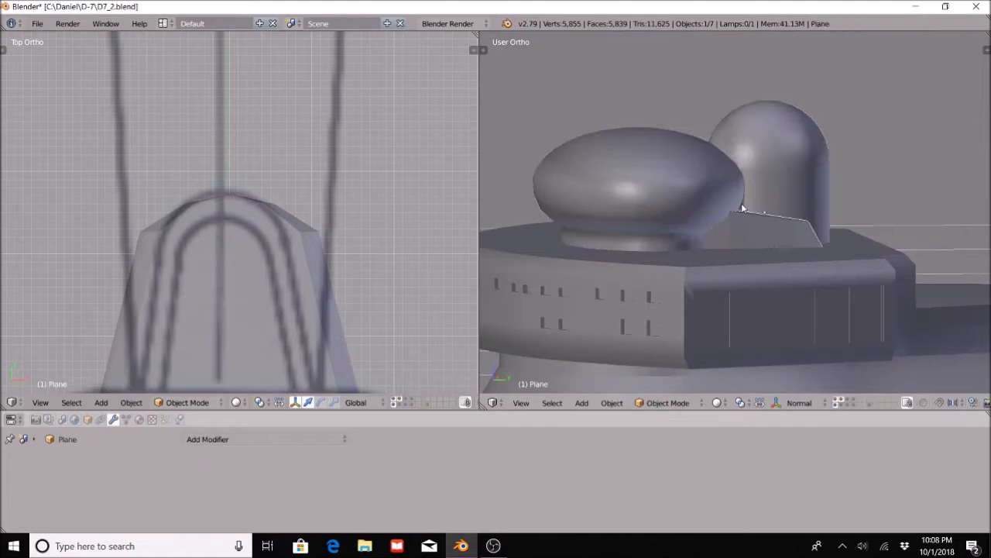
key("ctrl+z")
key("ctrl+z")
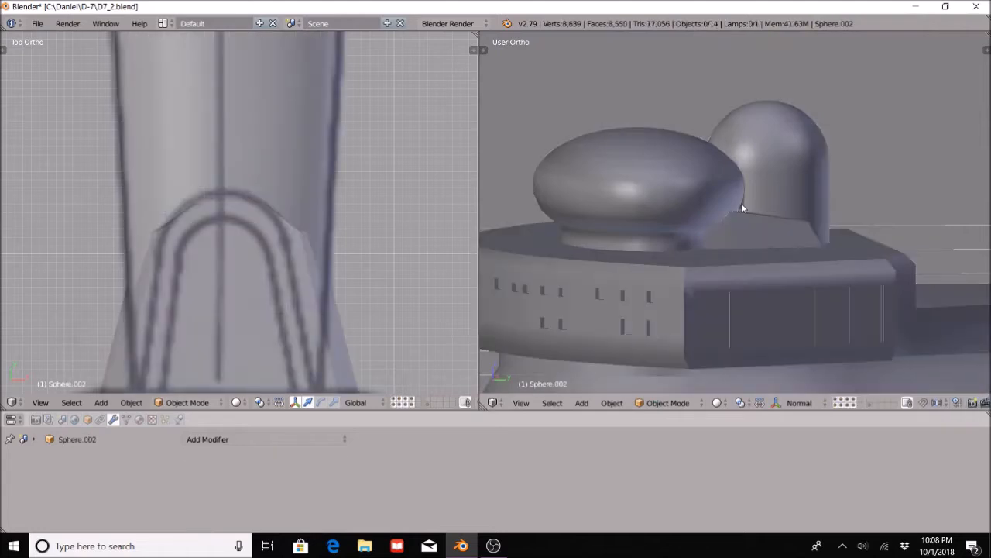
key("ctrl+z")
key("ctrl+z")
key("ctrl+z")
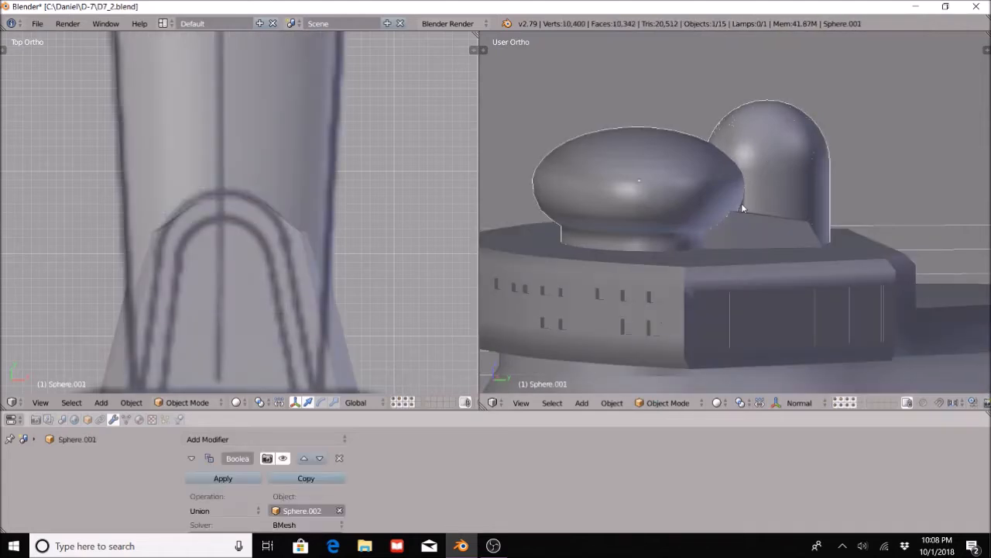
key("ctrl+z")
key("ctrl+z")
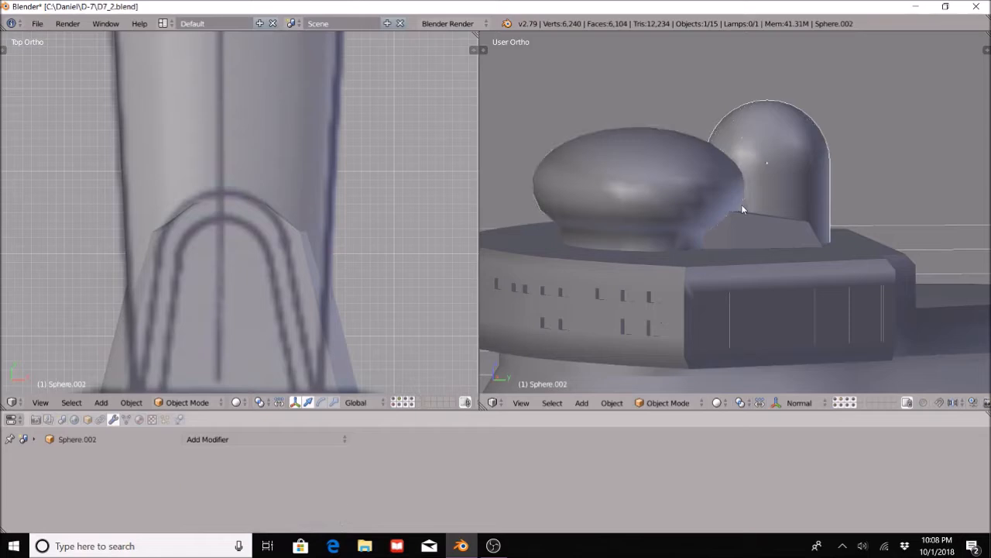
Inspect the flattened dome's mesh in Edit Mode and its junction with the rounded dome and angular block
scroll(742, 203, "down", 3)
middle_click_drag(725, 205, 708, 281)
scroll(777, 342, "up", 2)
left_click(681, 405)
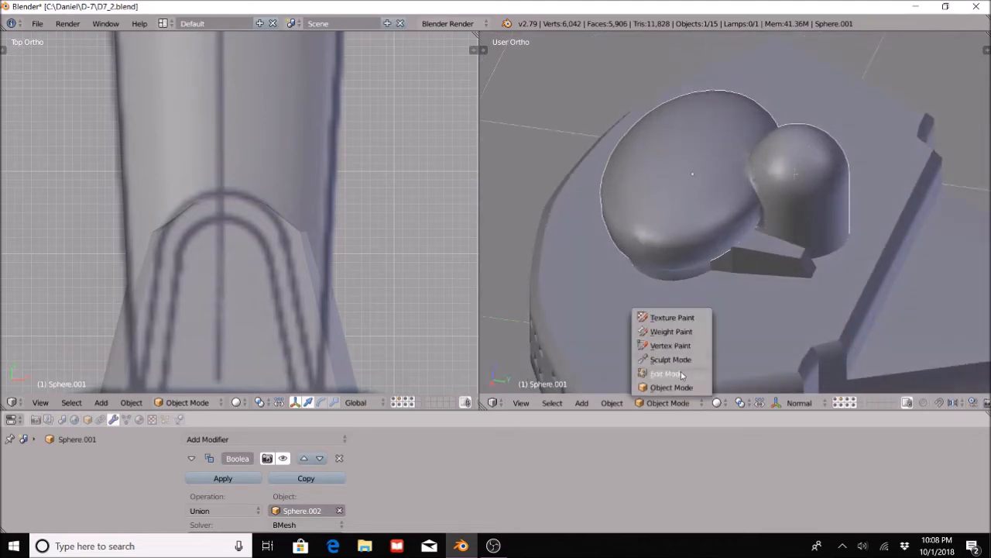
left_click(679, 373)
scroll(733, 266, "up", 4)
scroll(733, 265, "down", 4)
left_click(674, 405)
left_click(673, 387)
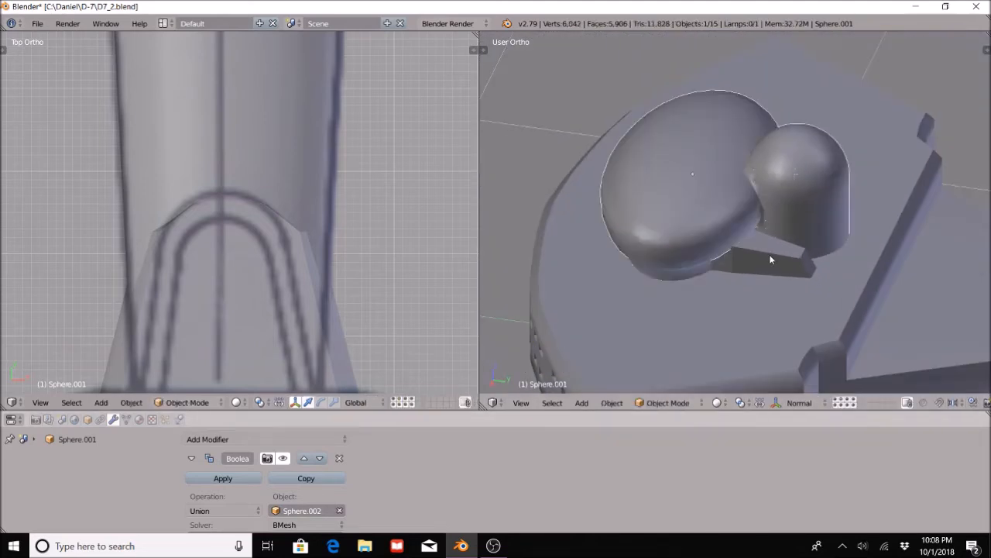
middle_click_drag(775, 262, 737, 258)
scroll(734, 267, "up", 3)
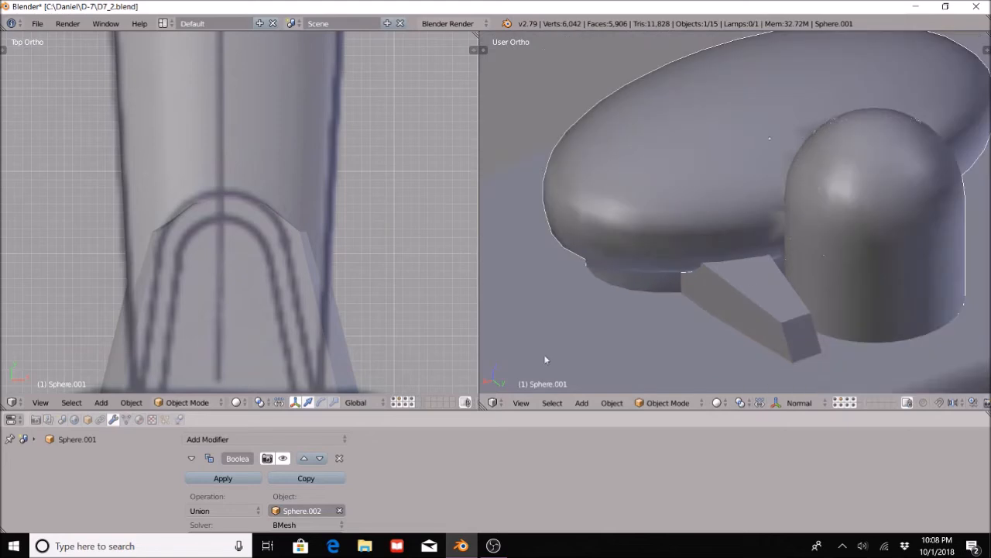
Add a Subdivision Surface modifier to the flattened dome Sphere.001 after its Boolean modifier
left_click(192, 459)
left_click(233, 439)
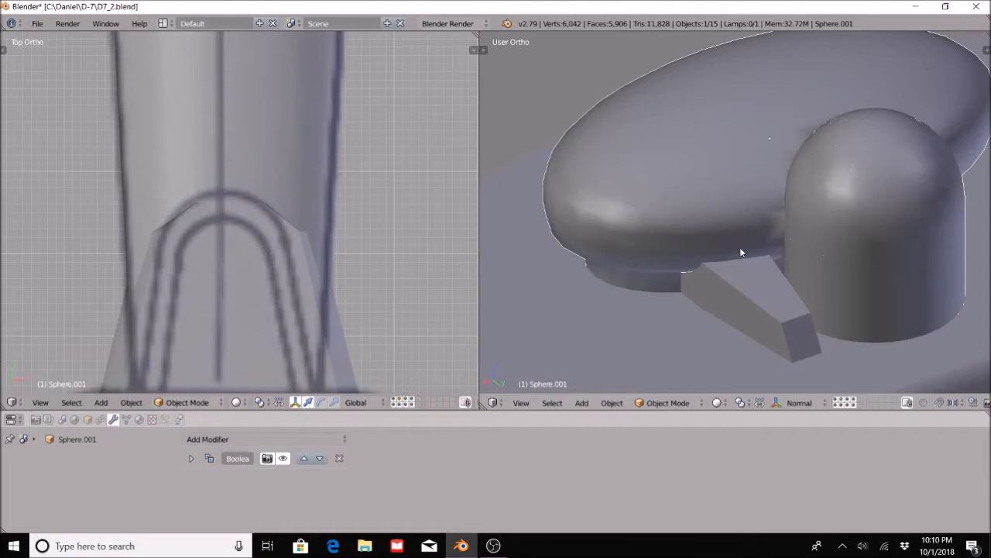
middle_click_drag(706, 307, 710, 281)
left_click(241, 440)
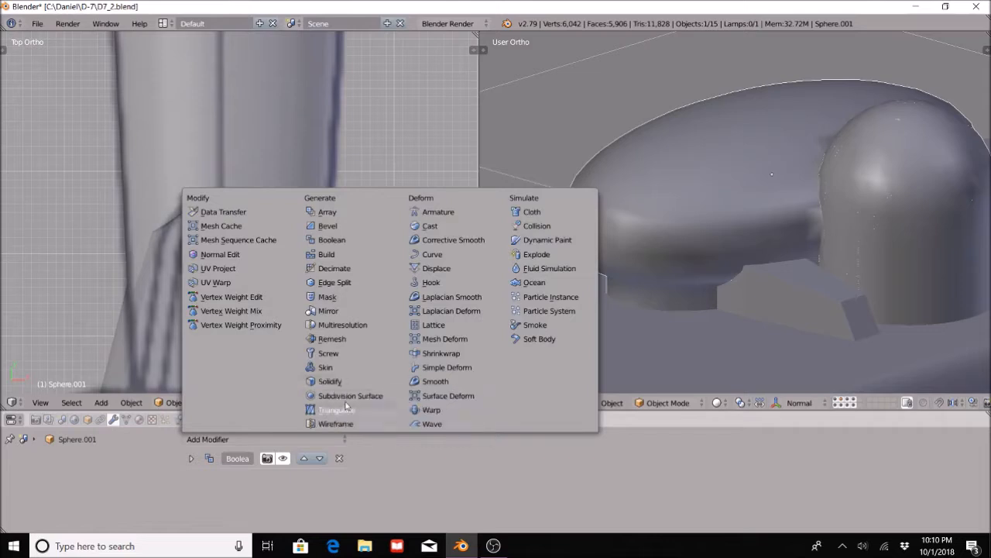
left_click(344, 395)
scroll(245, 504, "down", 2)
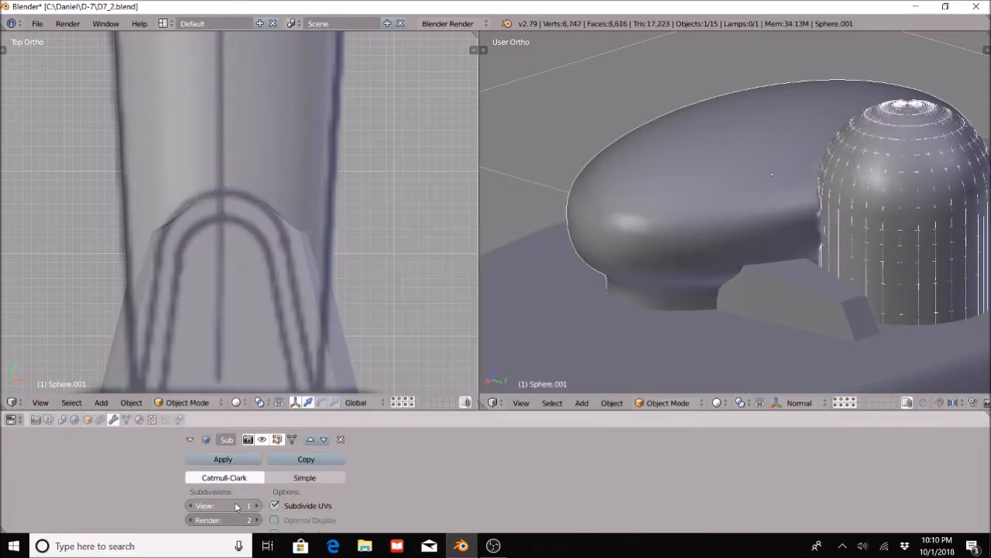
Add a Subdivision Surface modifier to the rounded dome Sphere.002 and check its junction with the flattened dome
middle_click_drag(649, 278, 703, 269)
right_click(866, 233)
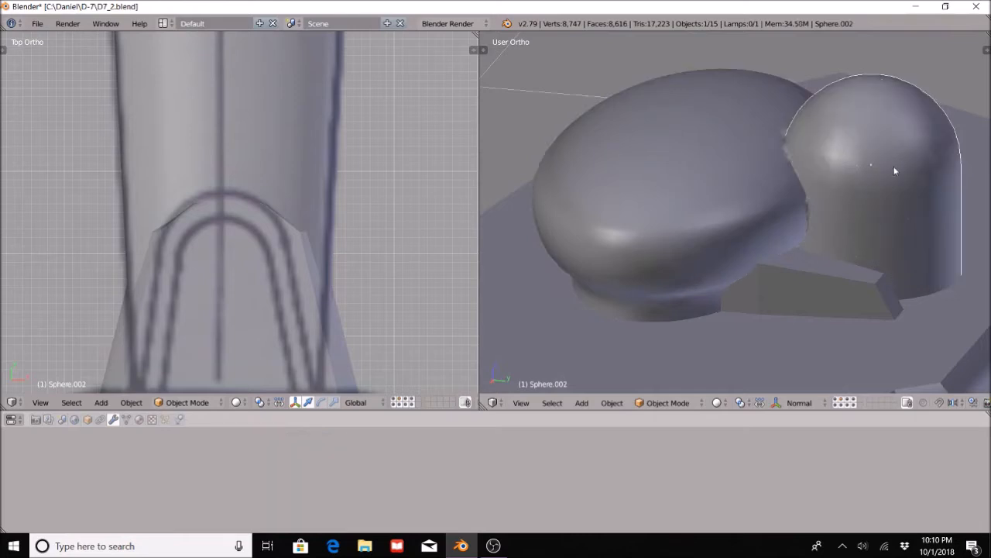
left_click(250, 439)
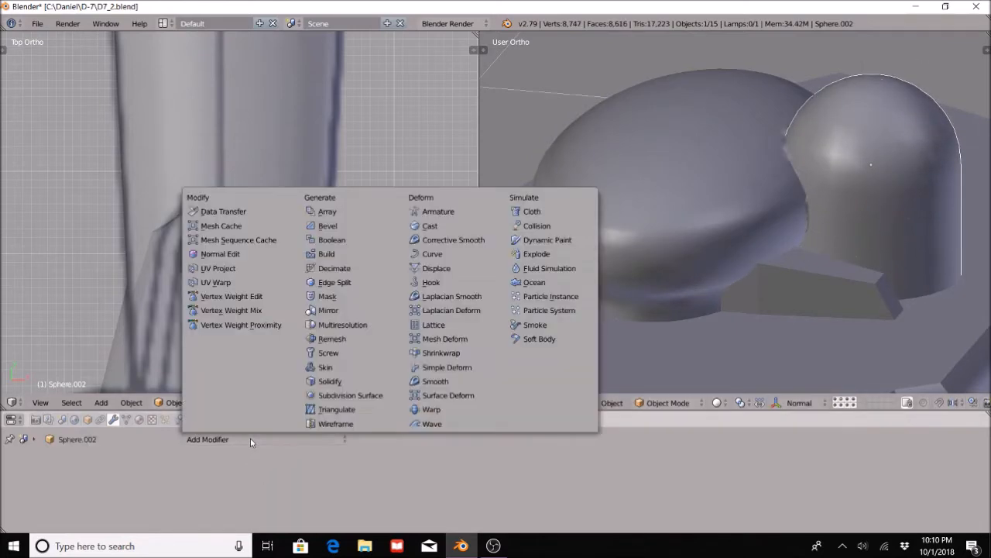
left_click(329, 395)
middle_click_drag(868, 193, 821, 201)
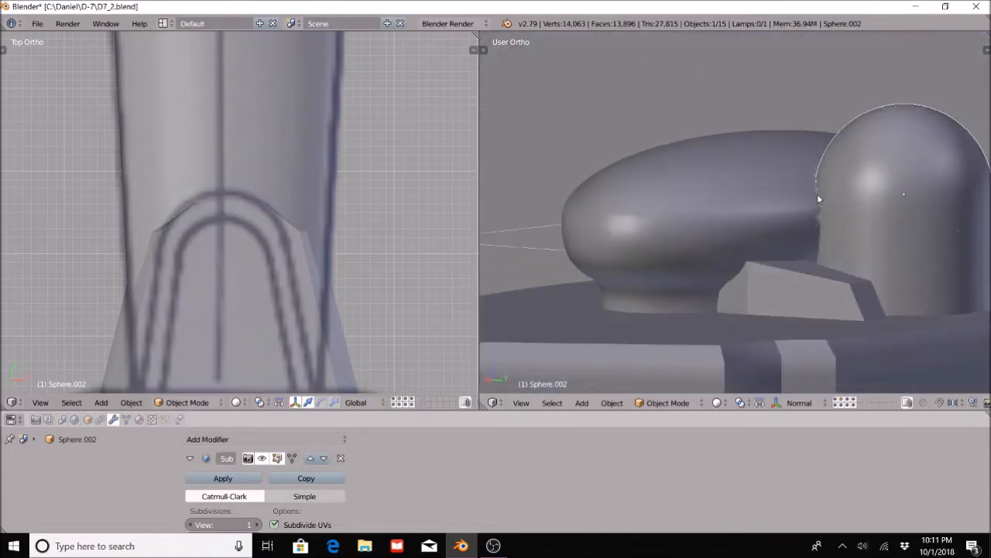
middle_click_drag(791, 186, 659, 250)
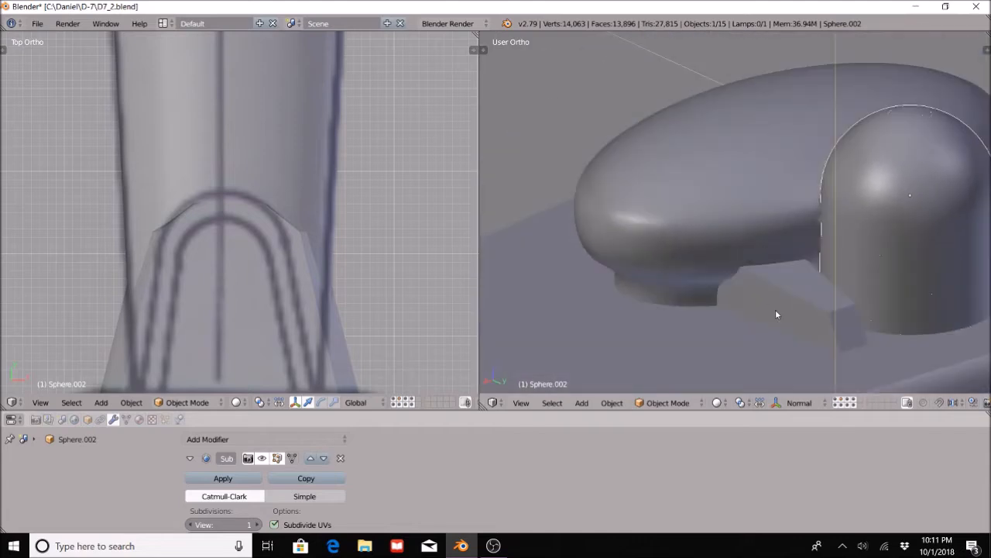
Apply the flattened dome's Boolean union with Sphere.002, leaving its Subdivision Surface modifier in place
right_click(734, 211)
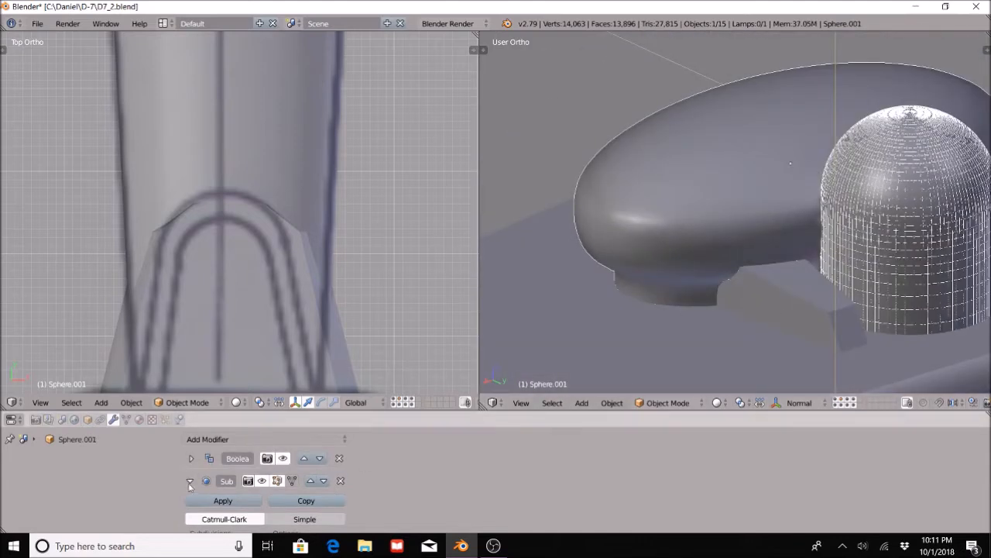
left_click(189, 481)
left_click(192, 458)
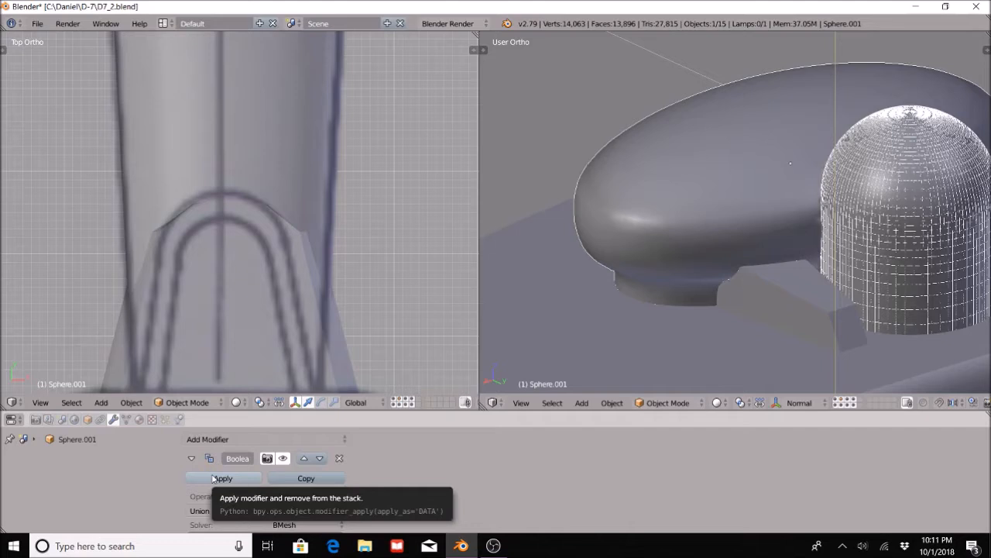
left_click(215, 478)
Add a Subdivision Surface modifier to the angular block Plane and inspect its shape
right_click(704, 318)
middle_click_drag(704, 317, 763, 330)
middle_click_drag(723, 261, 745, 288)
middle_click_drag(736, 321, 714, 319)
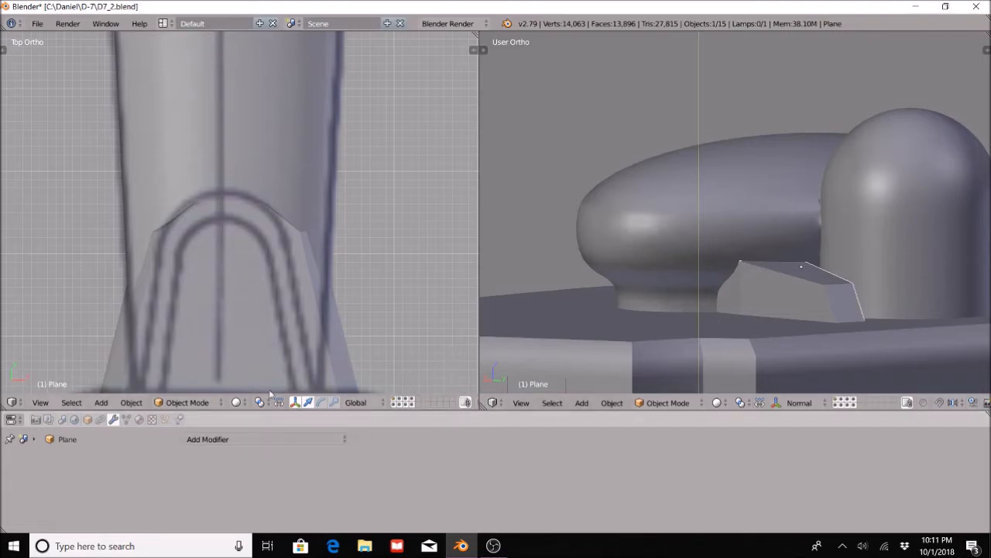
left_click(232, 439)
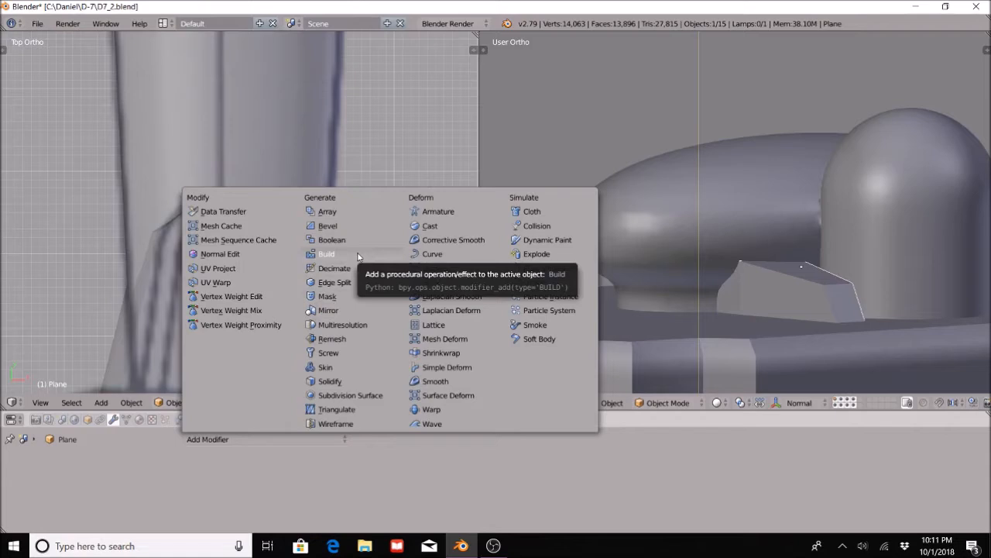
left_click(349, 395)
middle_click_drag(748, 330, 727, 333)
scroll(697, 350, "up", 2)
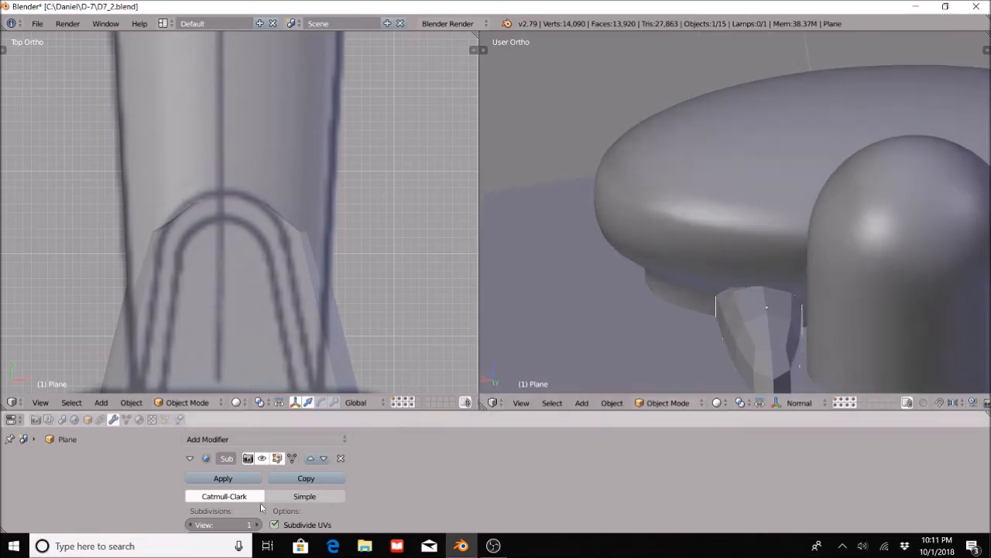
Switch the angular block's subdivision type to Simple, with one subdivision for both view and render
left_click(304, 496)
scroll(673, 264, "down", 4)
middle_click_drag(673, 259, 740, 232)
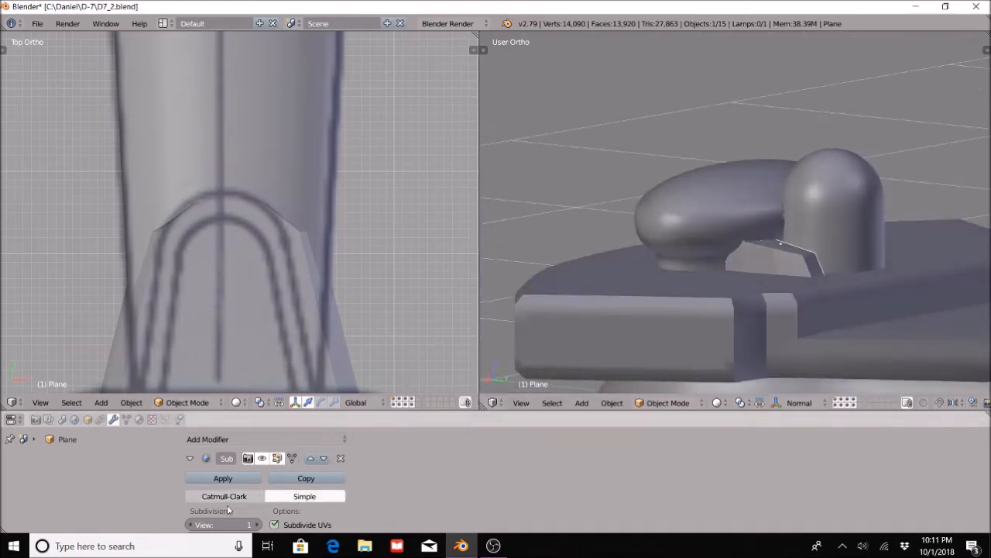
scroll(227, 504, "down", 2)
scroll(627, 298, "up", 4)
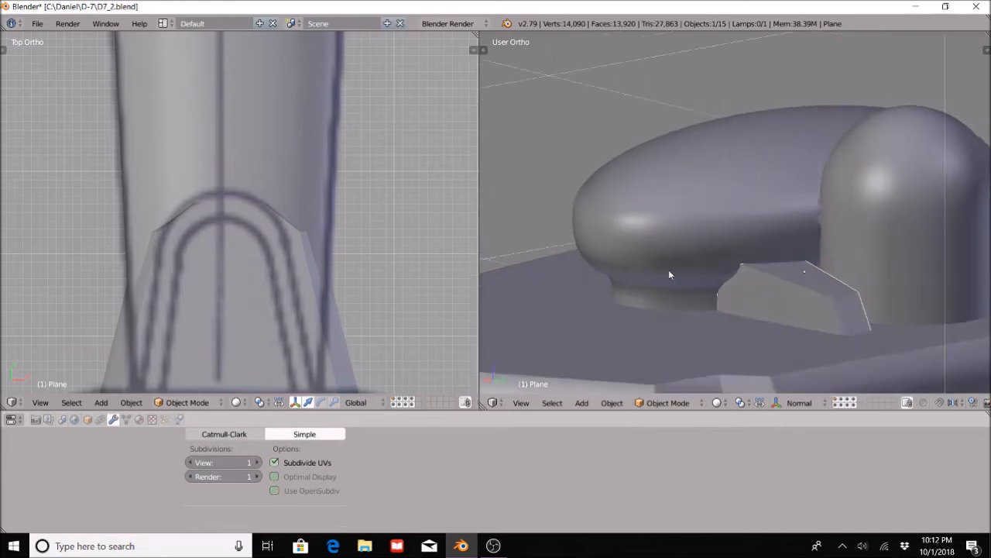
Unite the flattened dome with the angular block Plane using a Boolean modifier set to Union, and apply it
scroll(233, 472, "up", 3)
right_click(676, 227)
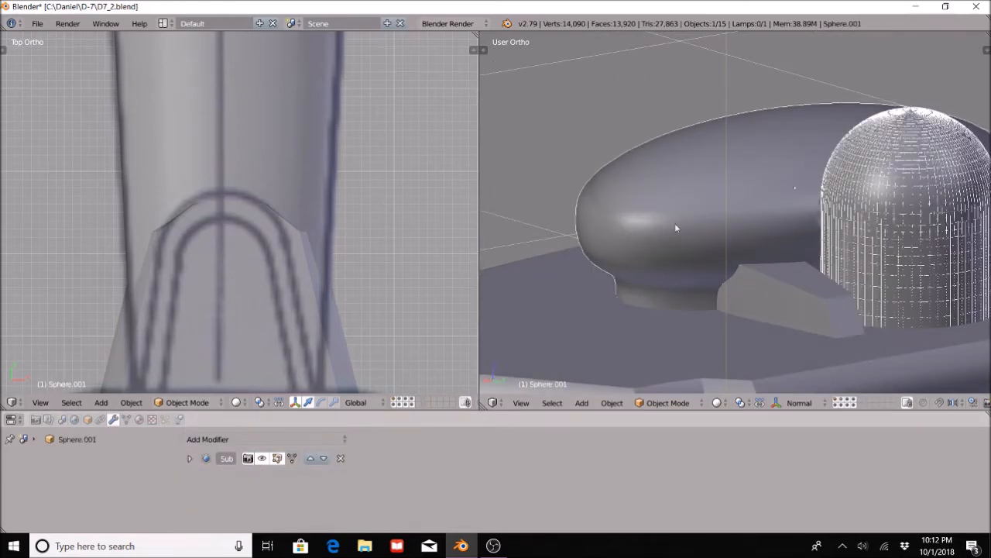
left_click(205, 443)
left_click(351, 242)
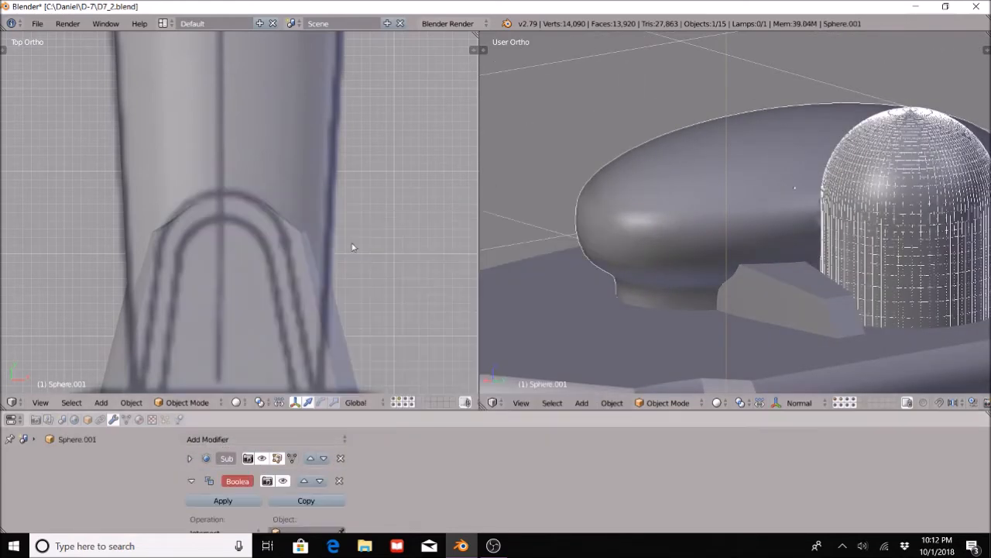
scroll(337, 513, "down", 1)
left_click(338, 512)
left_click(795, 302)
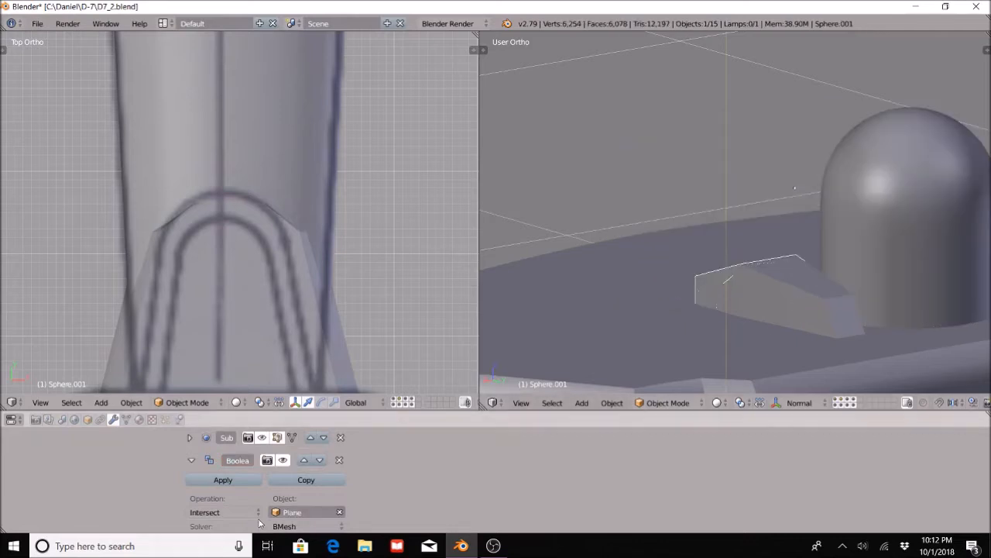
left_click(224, 512)
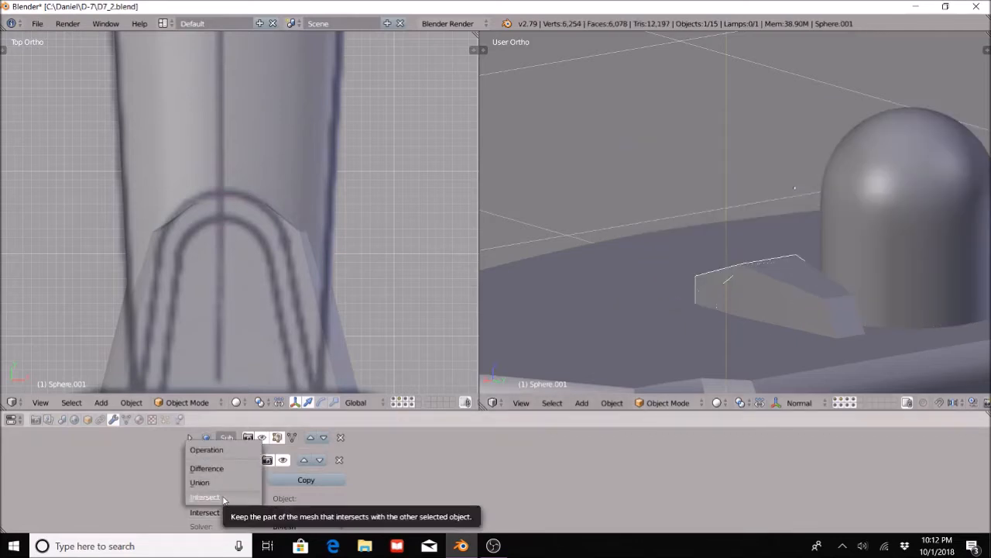
left_click(213, 482)
middle_click_drag(566, 301, 792, 267)
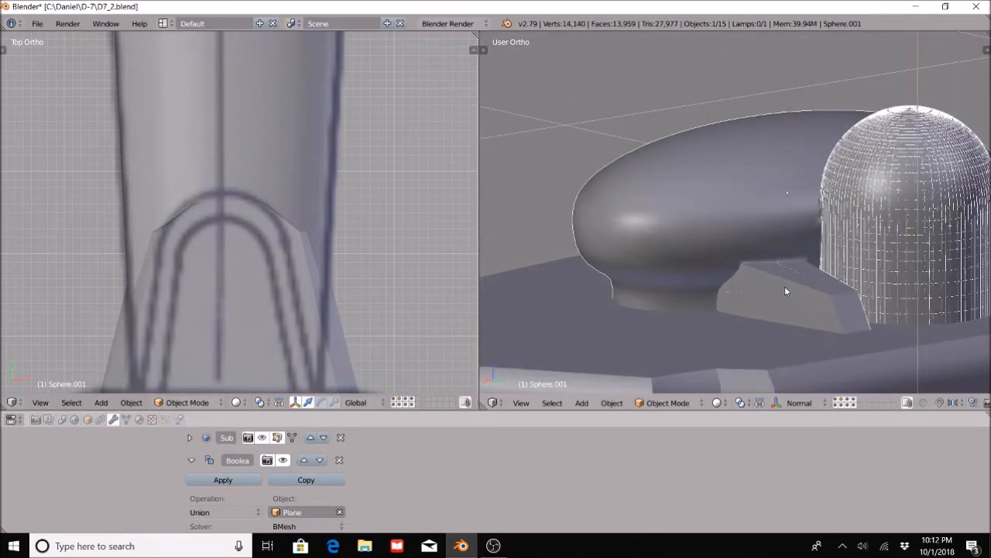
left_click(236, 480)
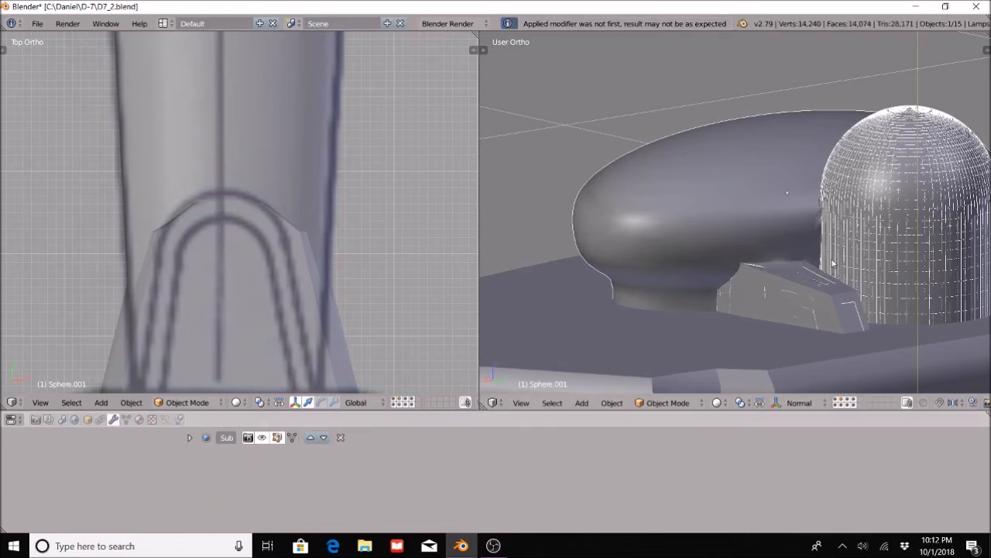
Move the leftover angular block Plane and rounded dome Sphere.002 objects to another layer
middle_click_drag(832, 256, 825, 275)
right_click(789, 302)
key("m")
left_click(935, 334)
right_click(880, 265)
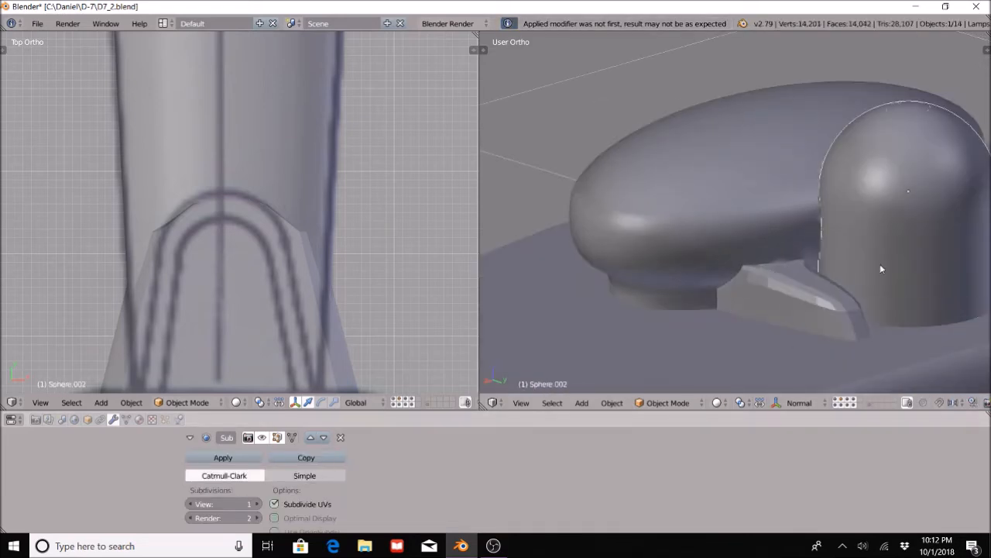
key("m")
left_click(948, 298)
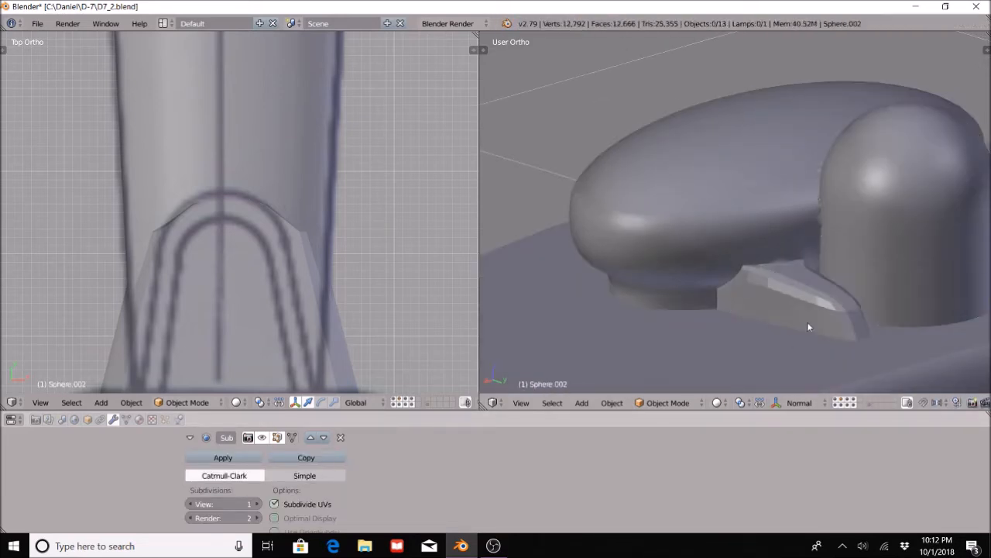
Try to sharpen the block's upper rim in Edit Mode by cutting an edge loop below it and sliding it up
right_click(743, 280)
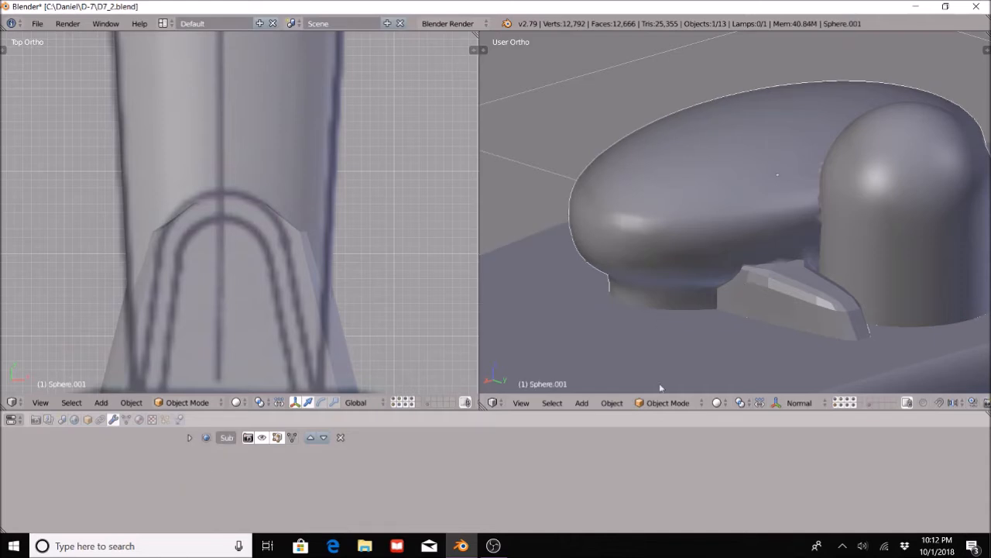
left_click(664, 403)
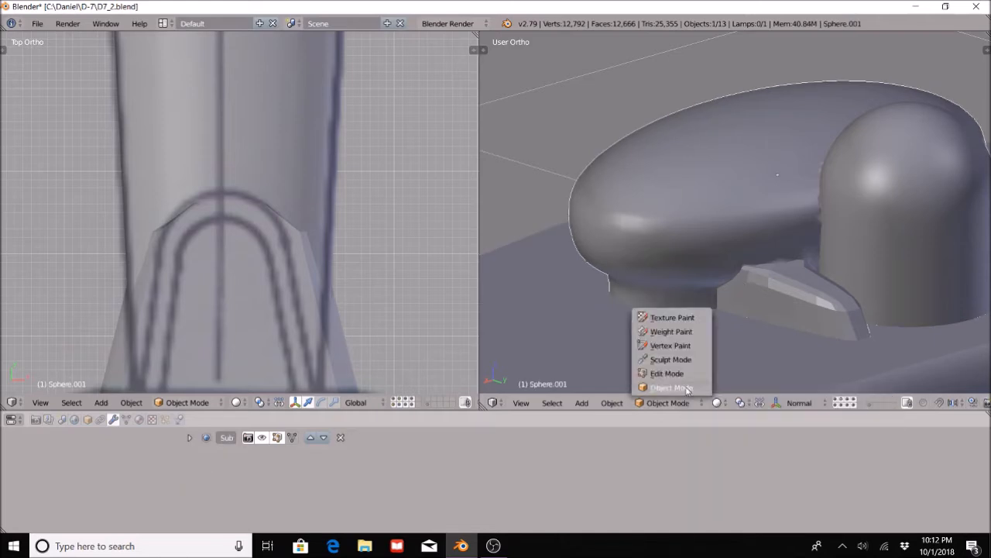
left_click(667, 373)
scroll(837, 335, "up", 6)
key("ctrl+r")
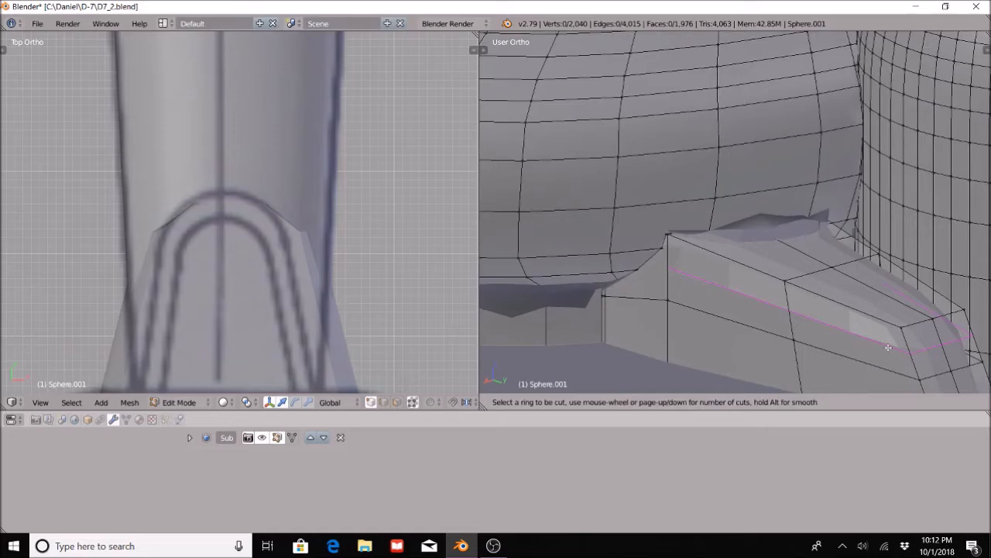
left_click(889, 348)
left_click(881, 319)
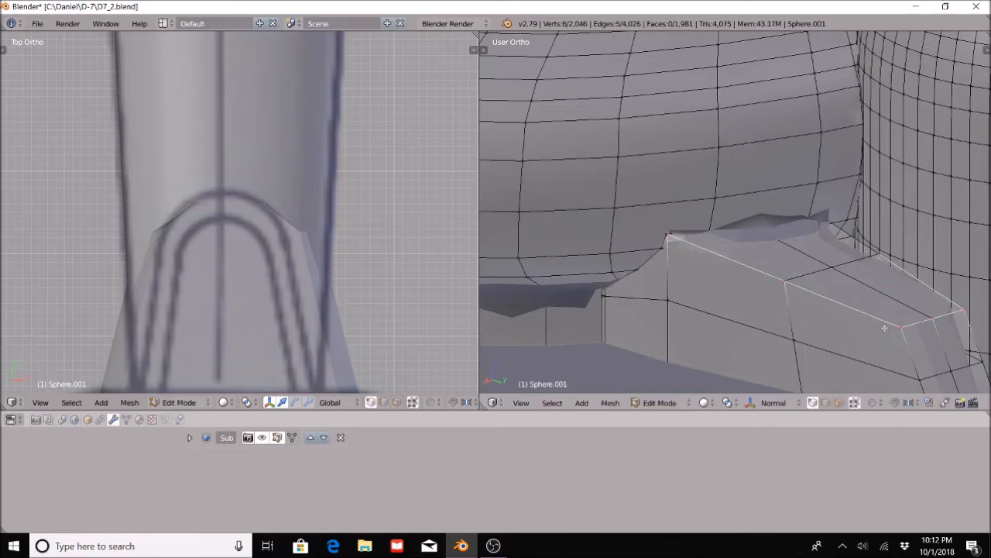
Try to sharpen the block's two long sides with edge loops cut lengthwise through its top and front
scroll(878, 331, "down", 2)
middle_click_drag(878, 334, 689, 251)
key("ctrl+r")
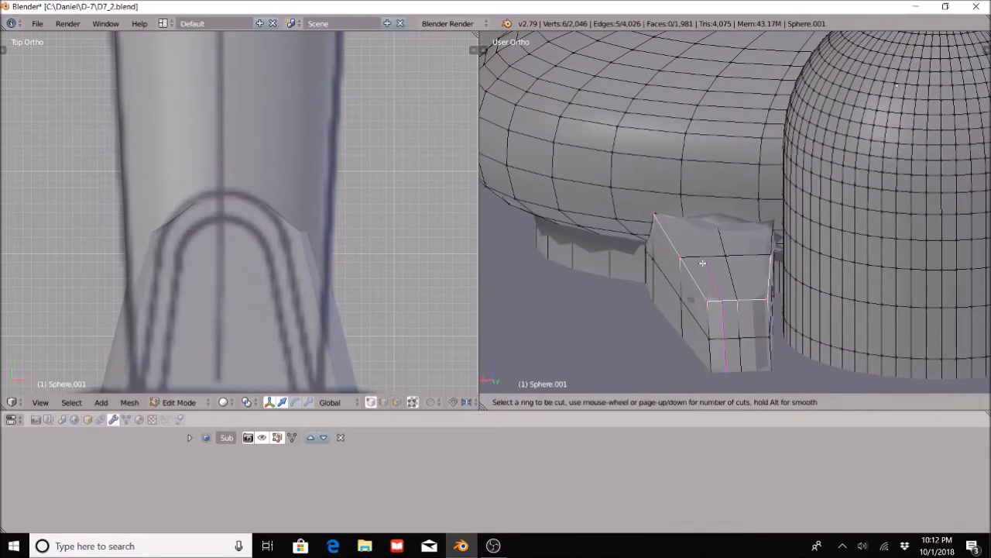
left_click(720, 291)
left_click(671, 294)
key("ctrl+r")
left_click(754, 295)
left_click(801, 292)
Return to Object Mode and examine how the added edge loops affect the block's shading
key("a")
key("ctrl+r")
key("Escape")
key("a")
middle_click_drag(682, 313, 805, 263)
key("a")
left_click(670, 404)
left_click(676, 388)
scroll(732, 329, "down", 3)
middle_click_drag(732, 330, 731, 334)
scroll(731, 334, "up", 2)
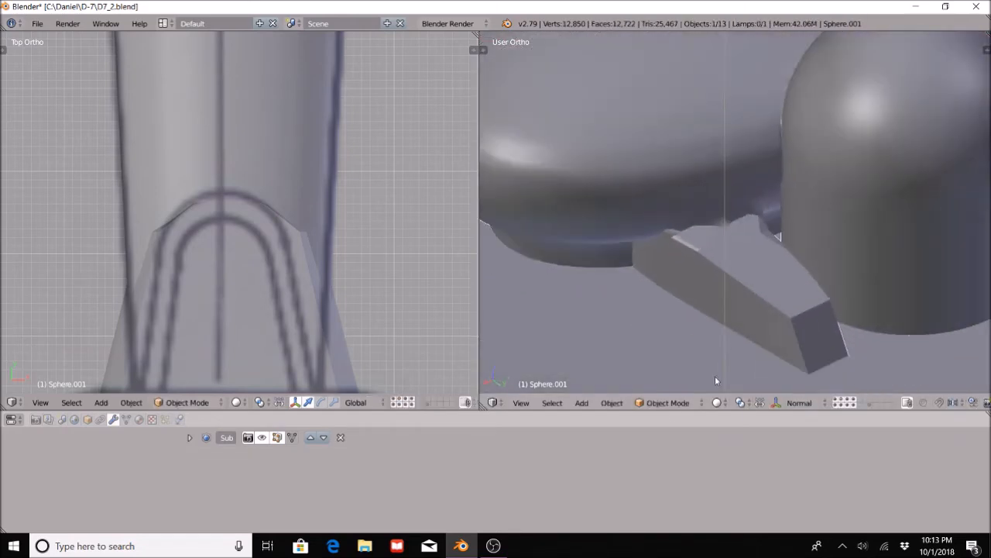
Edit the united mesh and crease the block's upper long edges and front top edge with a value of 1
left_click(674, 403)
left_click(668, 374)
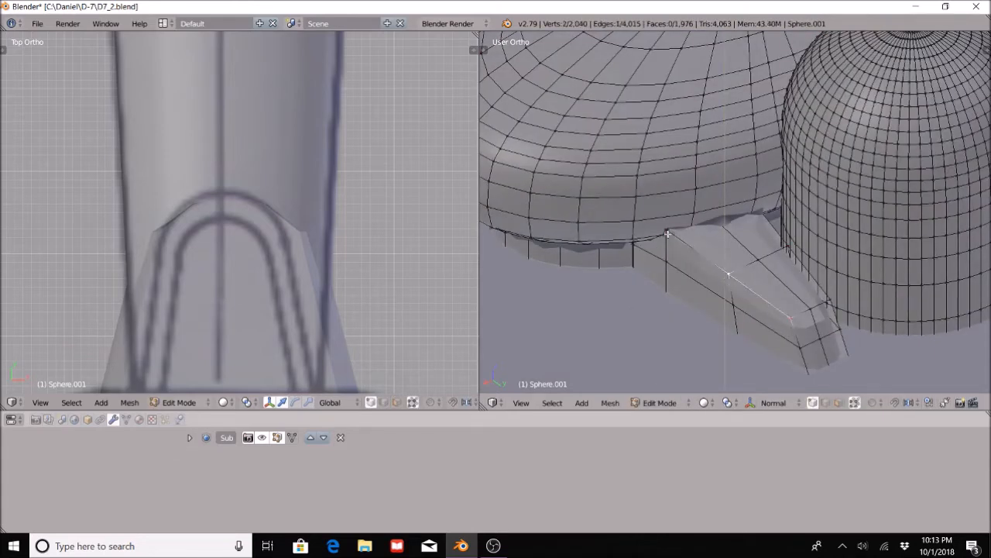
scroll(697, 251, "up", 3)
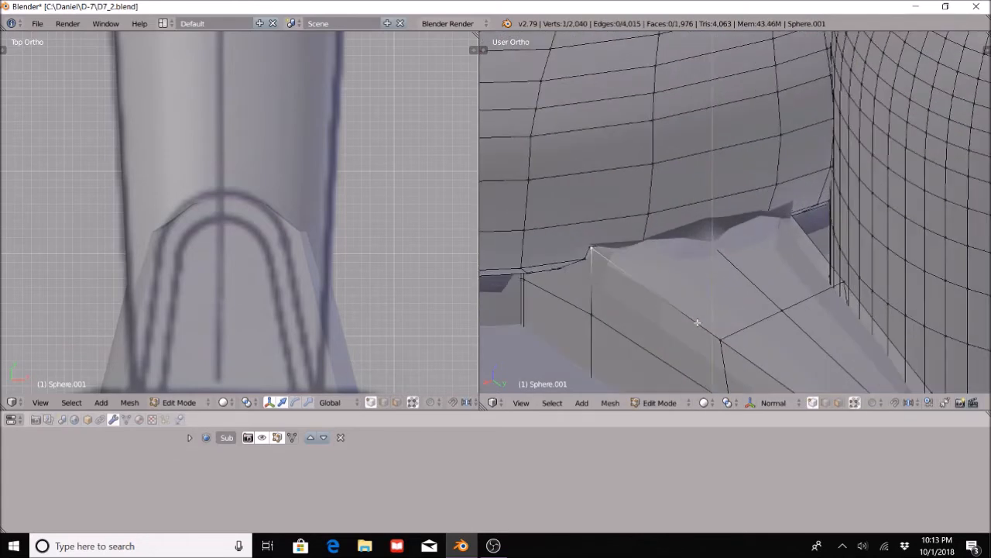
right_click(721, 339, "shift")
middle_click_drag(753, 357, 681, 205, "shift")
right_click(773, 276, "shift")
scroll(697, 270, "down", 3)
key("shift+e")
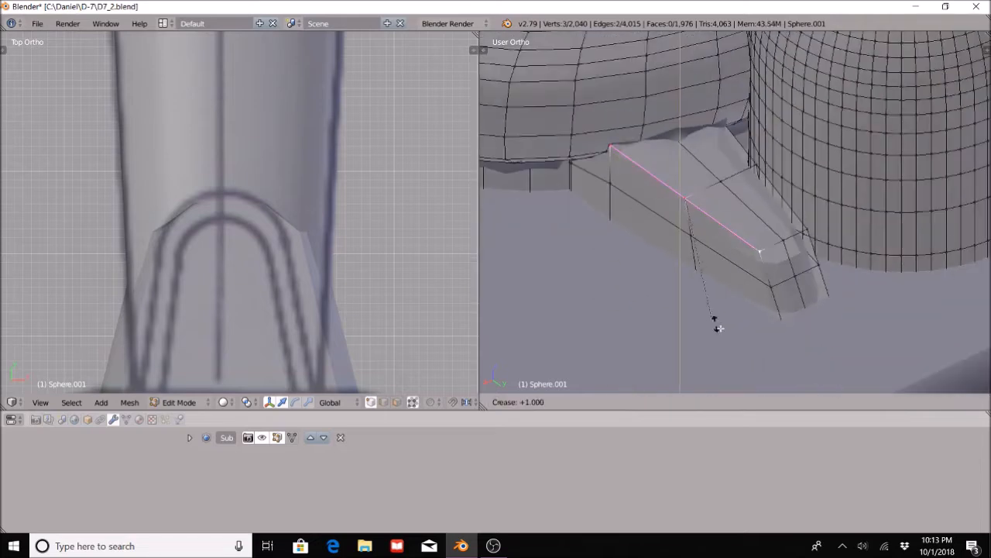
left_click(662, 382)
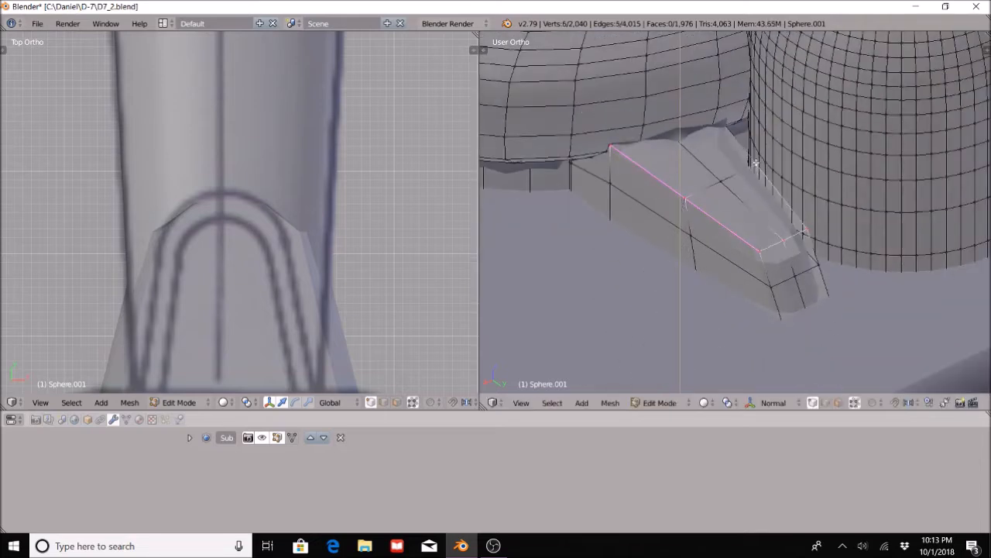
key("a")
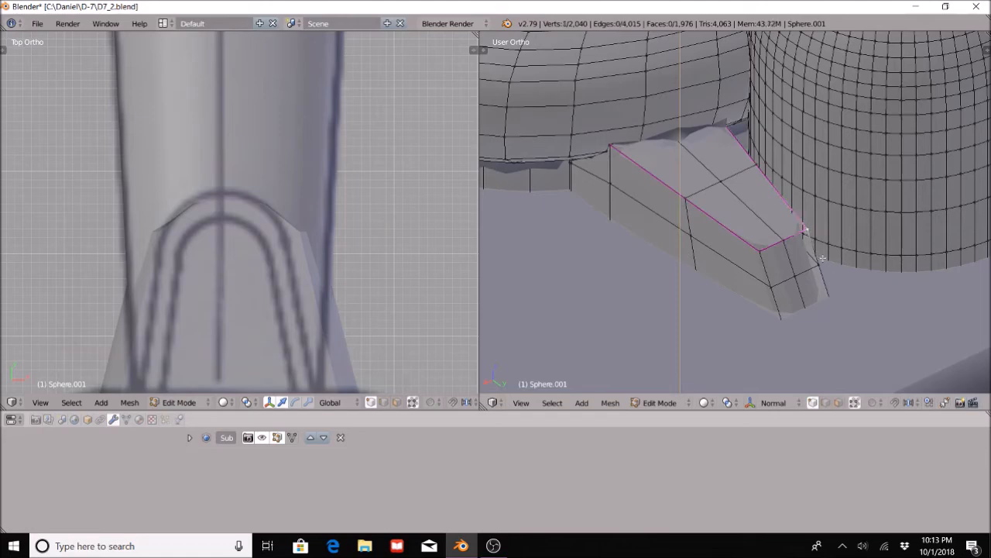
Enable selecting hidden geometry, crease the block's two slanted front corner edges fully, and return to Object Mode
left_click(855, 402)
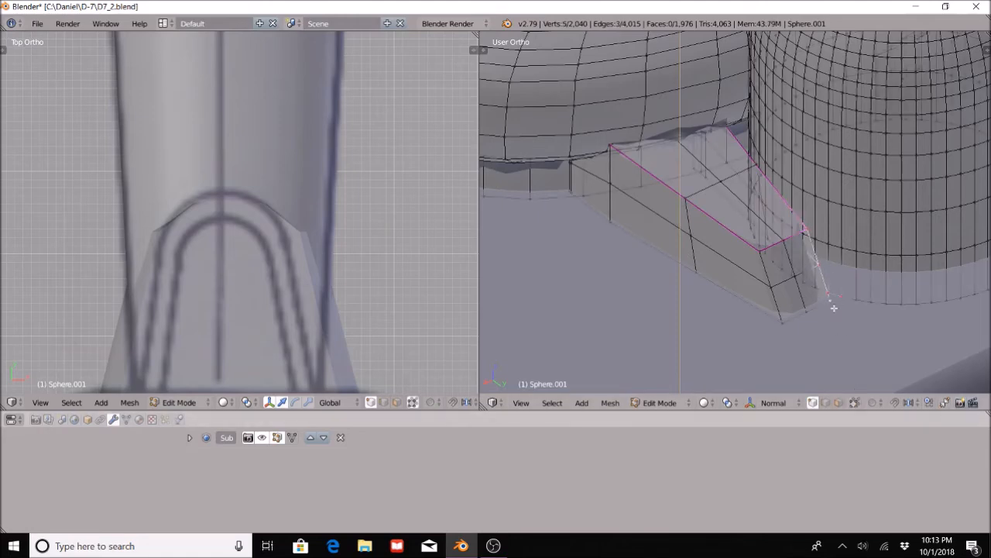
middle_click_drag(838, 303, 711, 310)
right_click(794, 296)
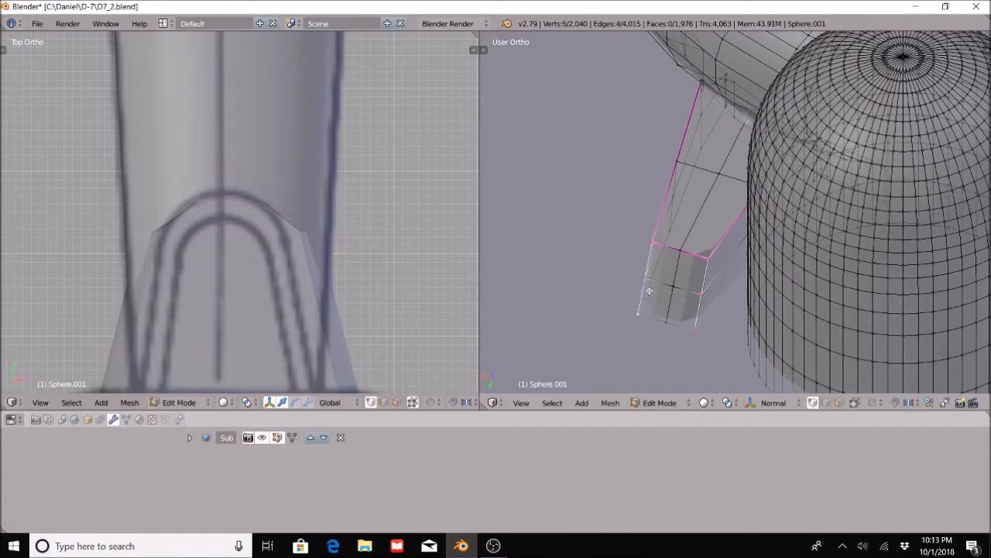
key("a")
right_click(684, 328, "shift")
key("shift+e")
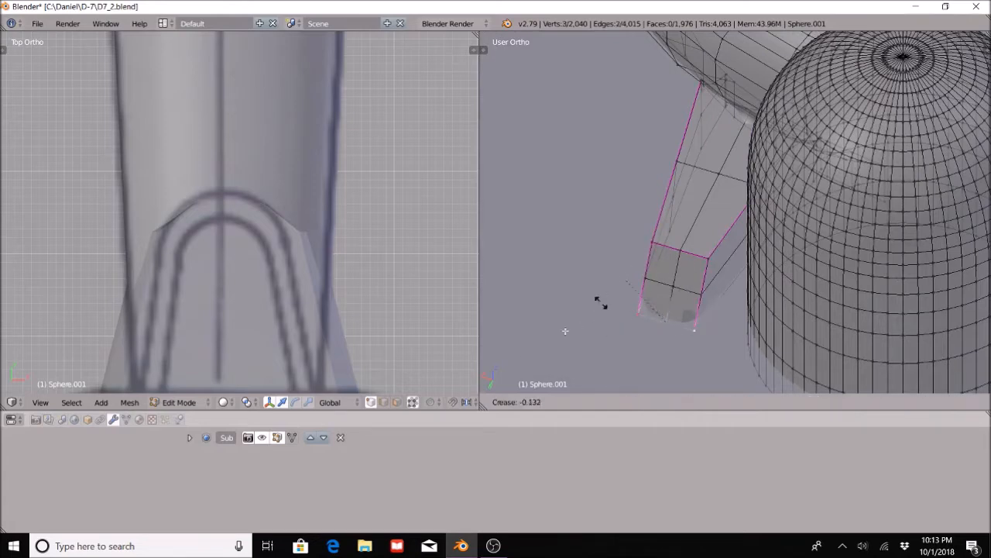
left_click(584, 150)
key("a")
scroll(620, 194, "down", 2)
middle_click_drag(643, 225, 730, 259)
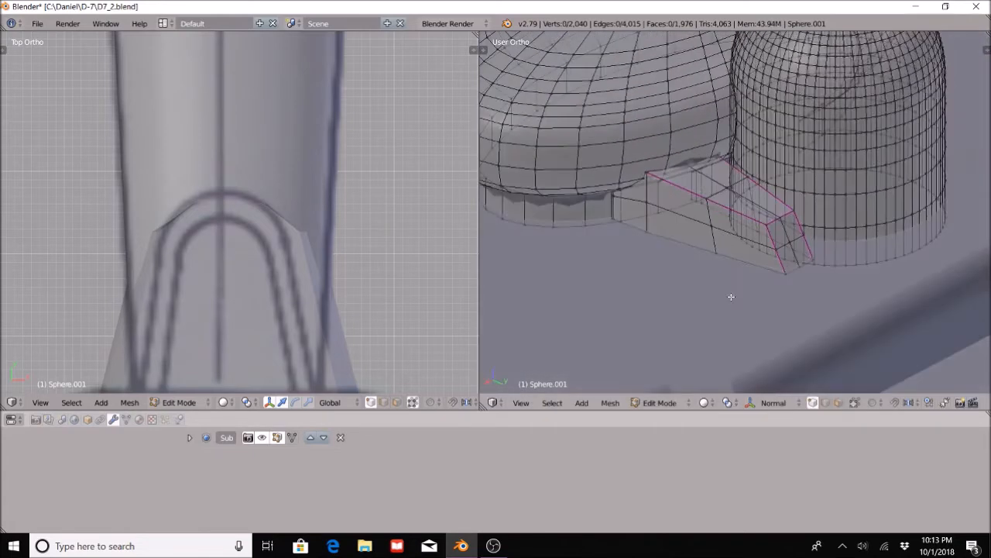
scroll(682, 298, "up", 2)
left_click(660, 402)
left_click(663, 387)
Crease the row of edges where the block's top meets the flattened dome, and return to Object Mode
scroll(673, 248, "up", 6)
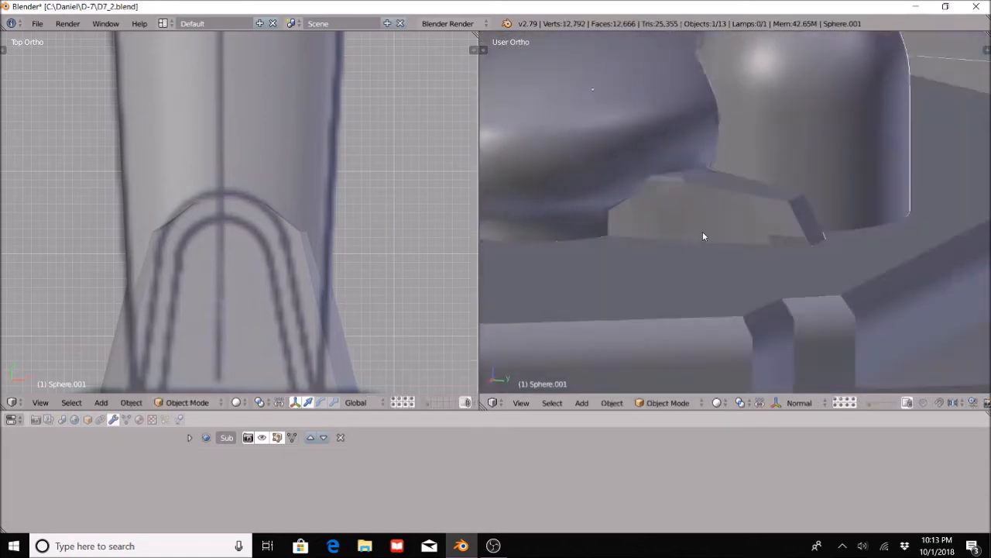
left_click(668, 402)
left_click(664, 374)
scroll(658, 264, "up", 3)
right_click(659, 259)
key("g")
right_click(661, 265)
scroll(682, 281, "up", 2)
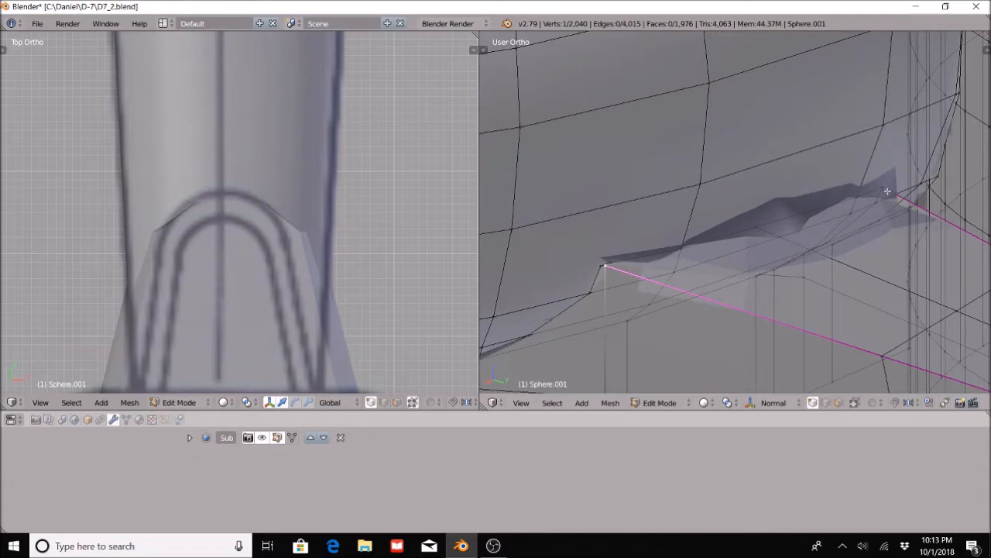
right_click(607, 277, "ctrl")
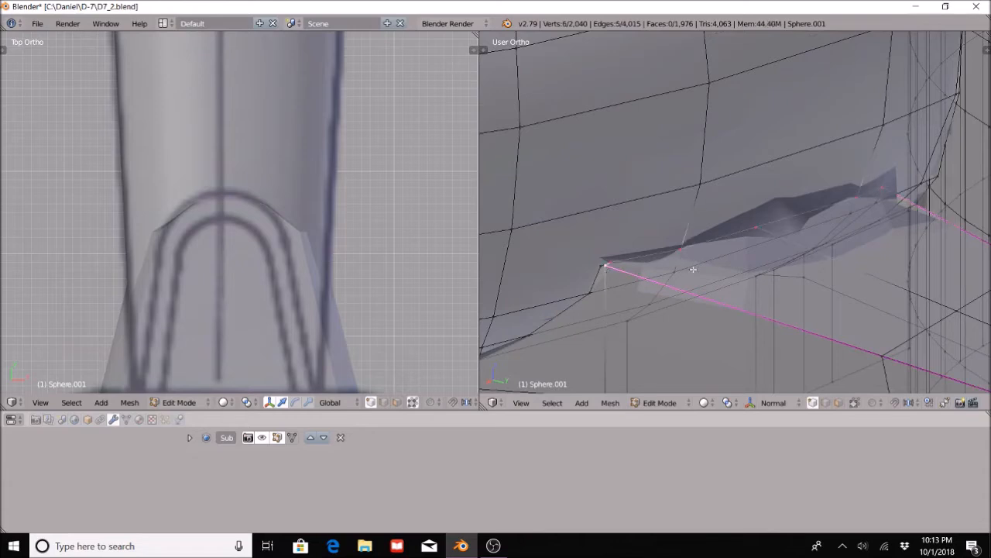
scroll(694, 270, "down", 2)
key("shift+e")
left_click(887, 35)
key("a")
left_click(660, 402)
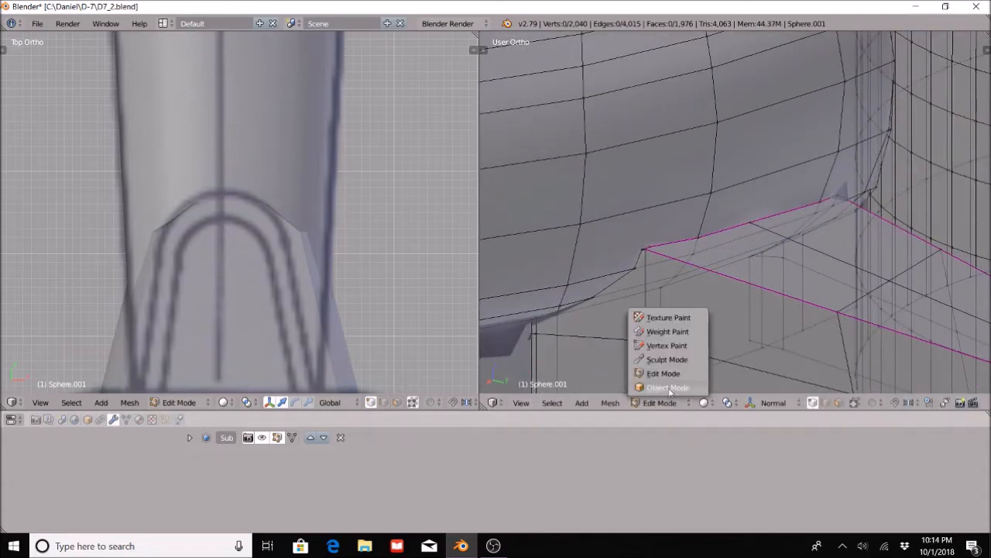
left_click(667, 388)
Inspect the united domes and creased block from several sides
scroll(781, 248, "down", 4)
mouse_move(783, 243)
middle_mouse_down()
mouse_move(814, 209)
mouse_move(767, 349)
middle_mouse_up()
scroll(767, 354, "down", 3)
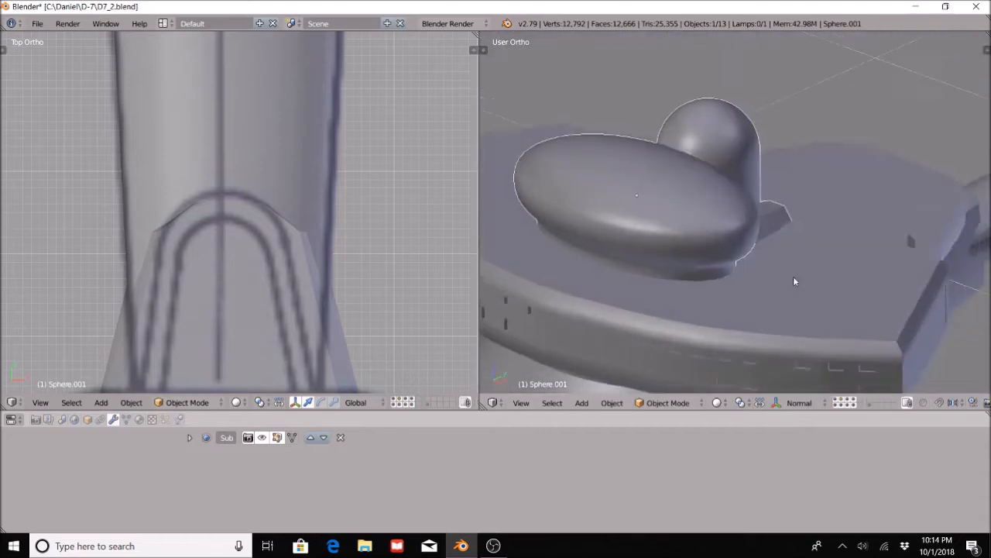
middle_click_drag(793, 276, 780, 218)
middle_click_drag(865, 179, 746, 196)
key("g")
left_click(708, 181)
Cut an edge loop around the flattened dome's base and slide it up towards the dome's underside
left_click(659, 402)
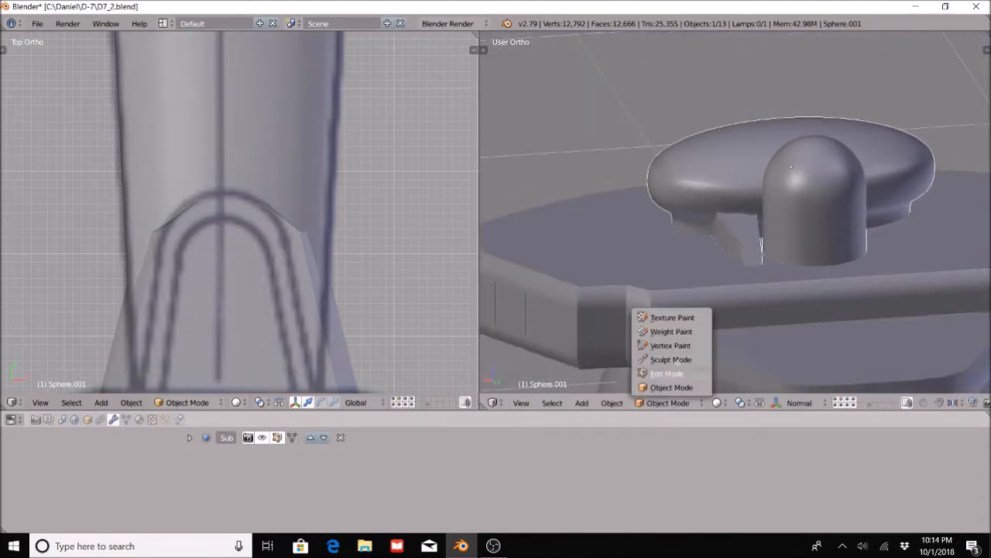
left_click(666, 374)
scroll(719, 277, "up", 5)
middle_click_drag(719, 277, 726, 295)
scroll(615, 312, "up", 4)
key("ctrl+r")
left_click(737, 298)
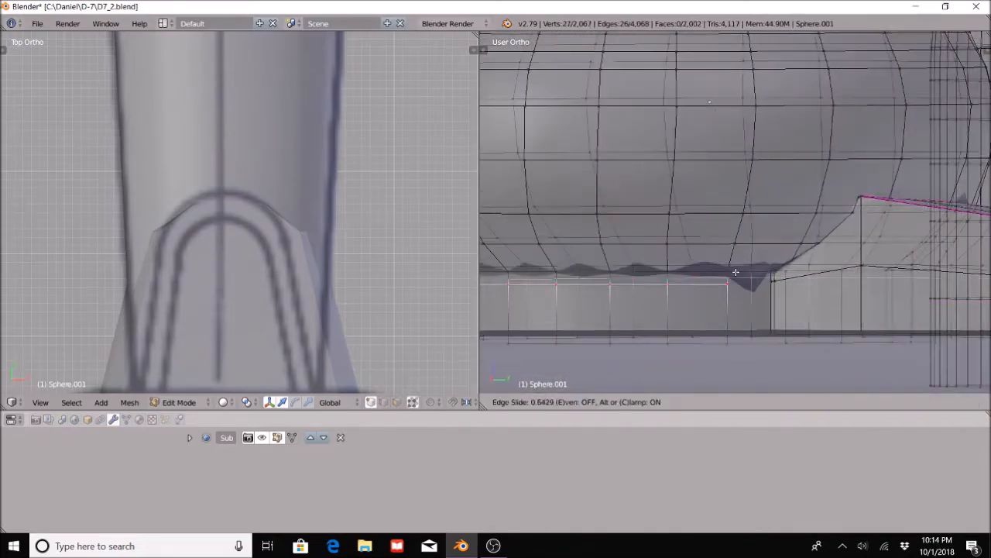
left_click(735, 262)
left_click(659, 402)
left_click(664, 387)
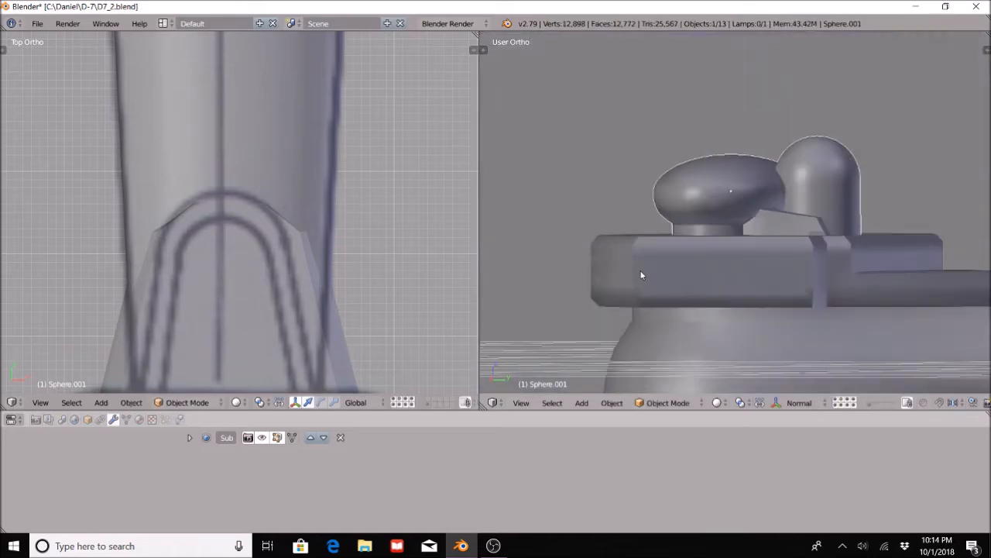
Set the reference view to Front and frame the main reconnaissance sensor on the underside of the head in both views
middle_click_drag(642, 275, 733, 239)
middle_click_drag(720, 193, 789, 265)
middle_click_drag(906, 280, 670, 265, "shift")
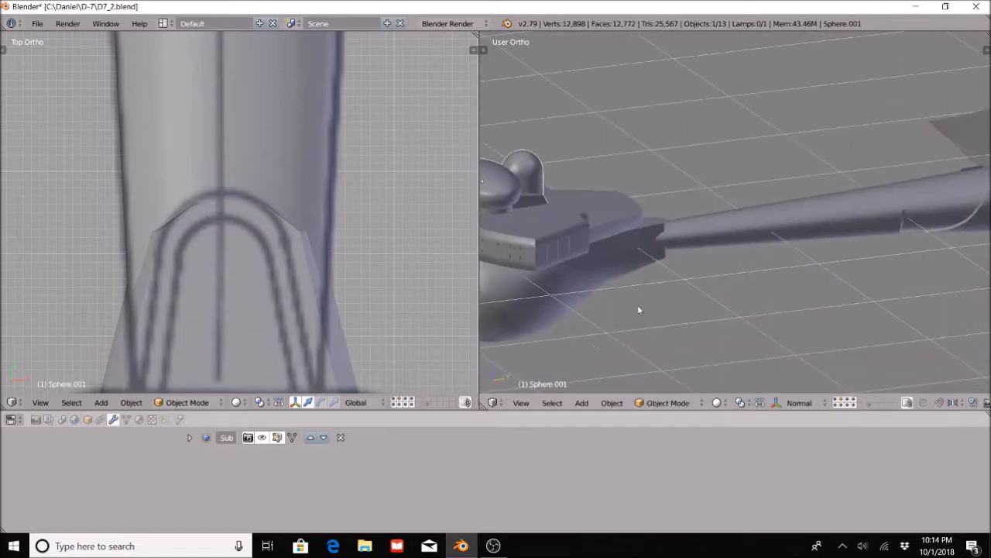
scroll(230, 321, "down", 9)
left_click(42, 402)
left_click(64, 316)
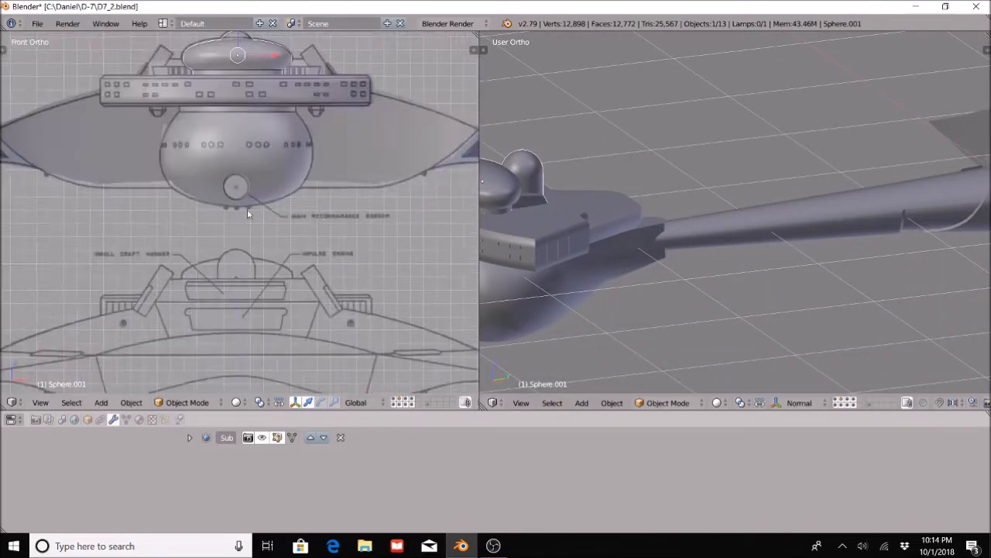
scroll(245, 224, "up", 6)
middle_click_drag(731, 292, 322, 243)
scroll(323, 243, "down", 3)
middle_click_drag(316, 175, 224, 279, "shift")
middle_click_drag(650, 332, 600, 294)
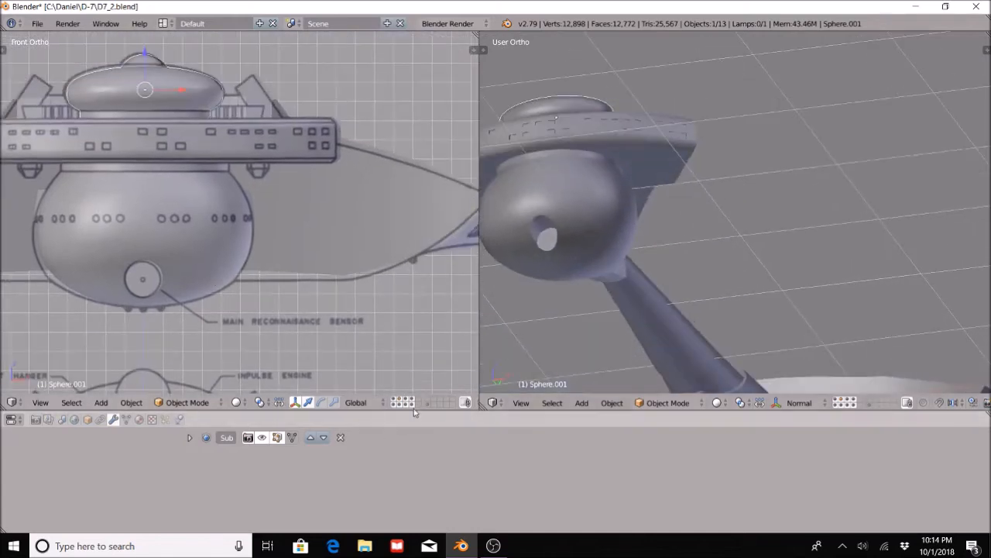
scroll(728, 262, "up", 3)
scroll(730, 249, "down", 4)
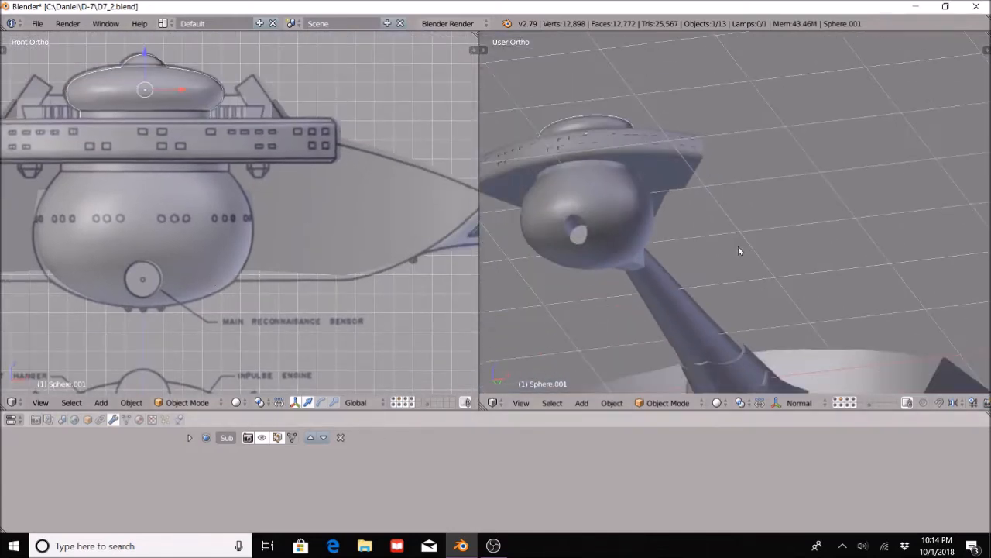
Select the main wing hull, frame its dark grille area in the front reference view, and enter Edit Mode
middle_click_drag(769, 193, 784, 230)
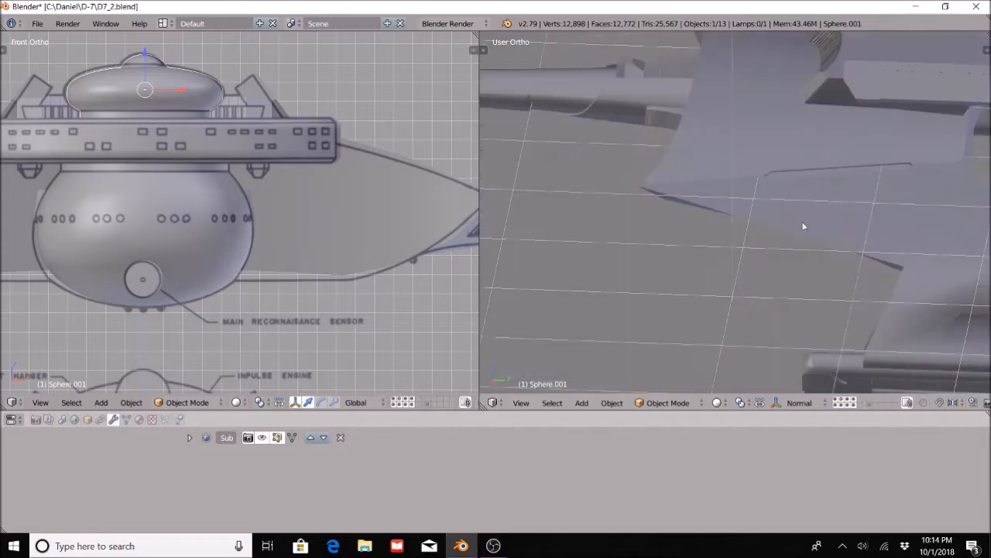
scroll(684, 255, "up", 7)
right_click(682, 223)
scroll(365, 230, "down", 5)
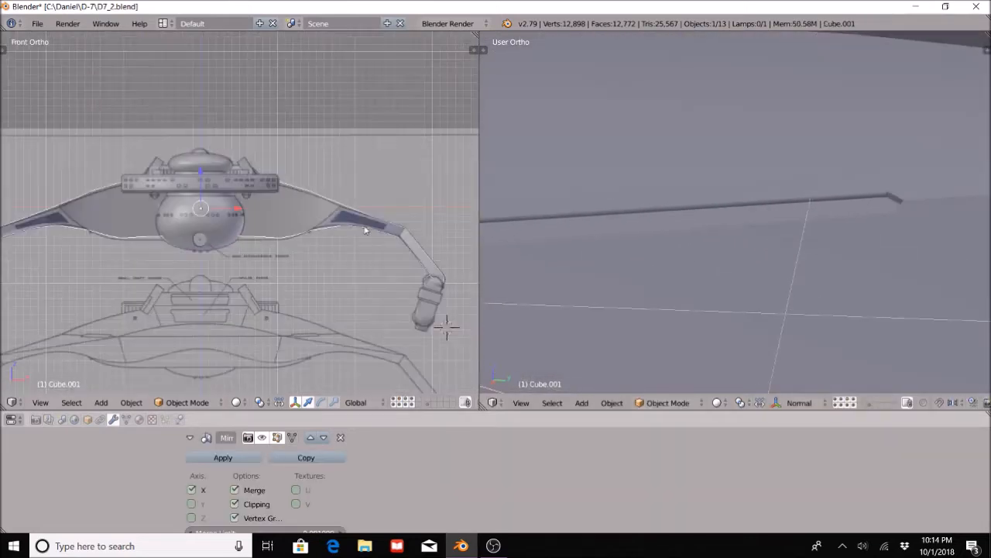
middle_click_drag(365, 230, 236, 232, "shift")
scroll(236, 232, "up", 5)
scroll(236, 233, "up", 3)
left_click(183, 402)
left_click(180, 373)
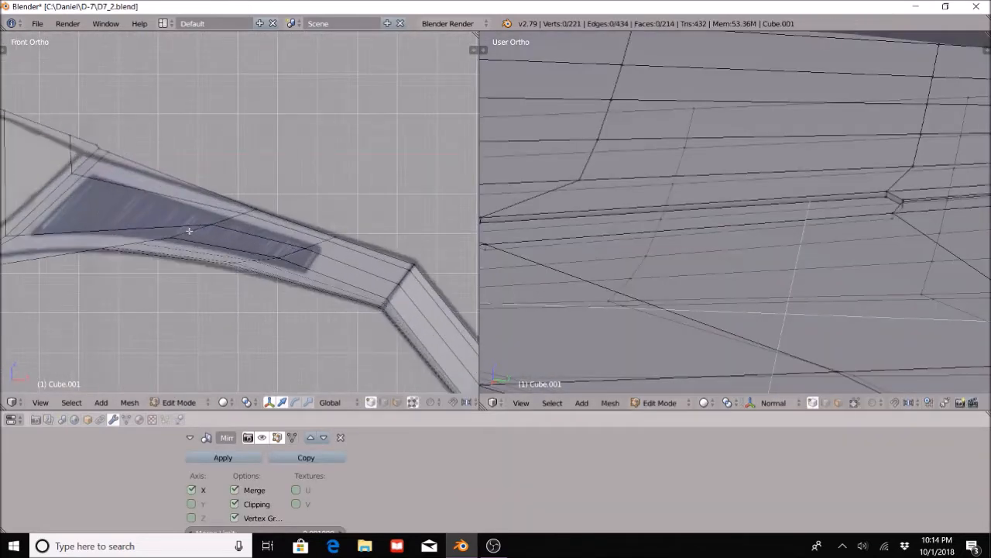
Slide the middle vertex of the wing's front strip towards its lower edge to follow the blueprint's grille outline
middle_click_drag(120, 207, 224, 208, "shift")
scroll(224, 207, "up", 4)
scroll(224, 210, "down", 3)
middle_click_drag(363, 255, 257, 210, "shift")
scroll(706, 256, "down", 5)
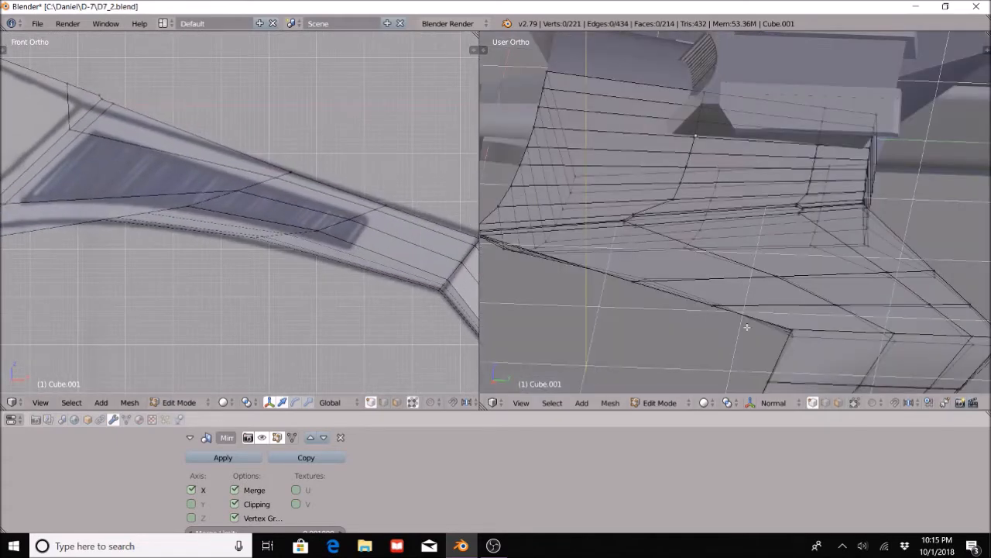
middle_click_drag(840, 378, 759, 312)
right_click(744, 314)
key("shift+v")
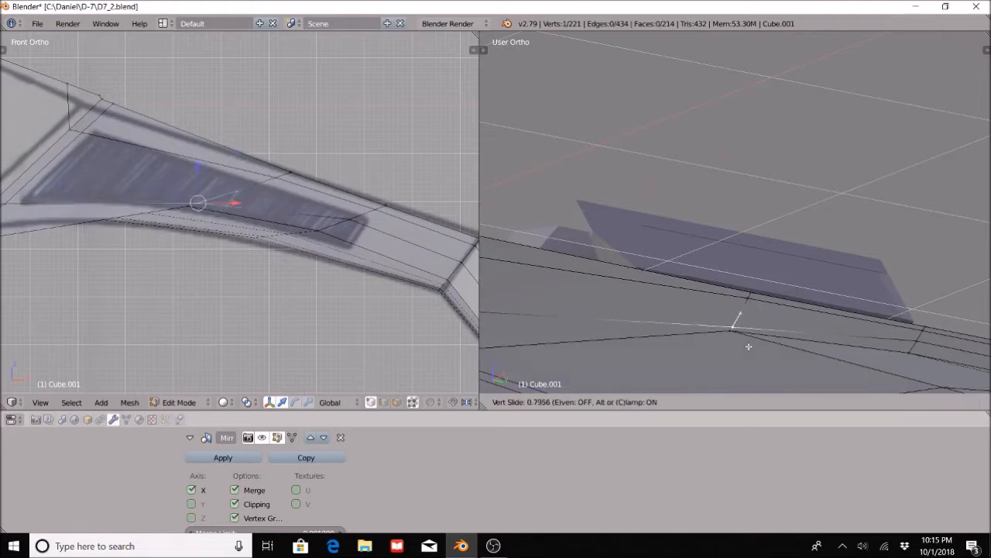
left_click(748, 343)
Slide the vertex at the strip's outer end down its edge and clear the selection
right_click(921, 344)
key("g")
key("g")
left_click(919, 350)
key("a")
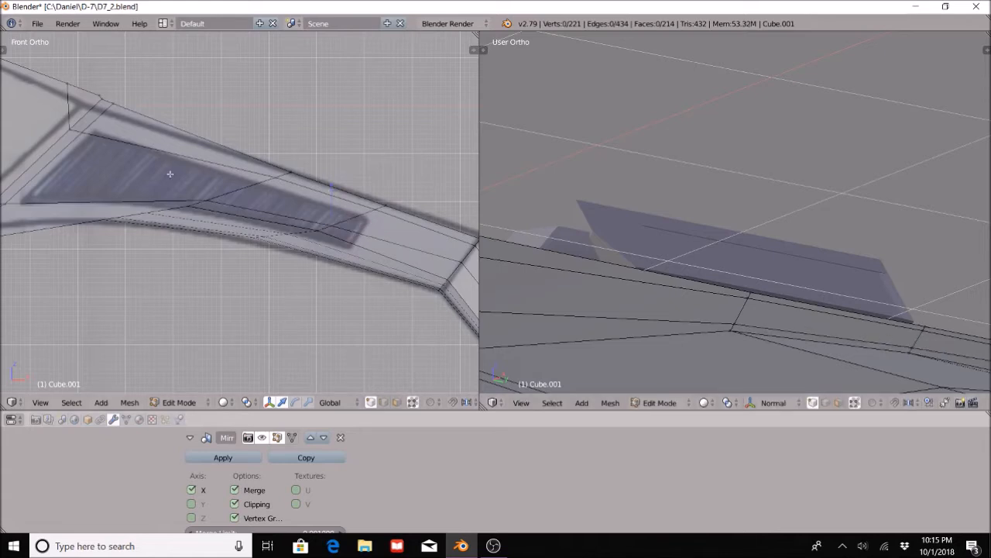
Check the strip's two grille faces against the blueprint and slide their lower outer corner vertex outwards along its edge
scroll(166, 186, "down", 1)
middle_click_drag(155, 223, 166, 222, "shift")
middle_click_drag(736, 260, 741, 258, "shift")
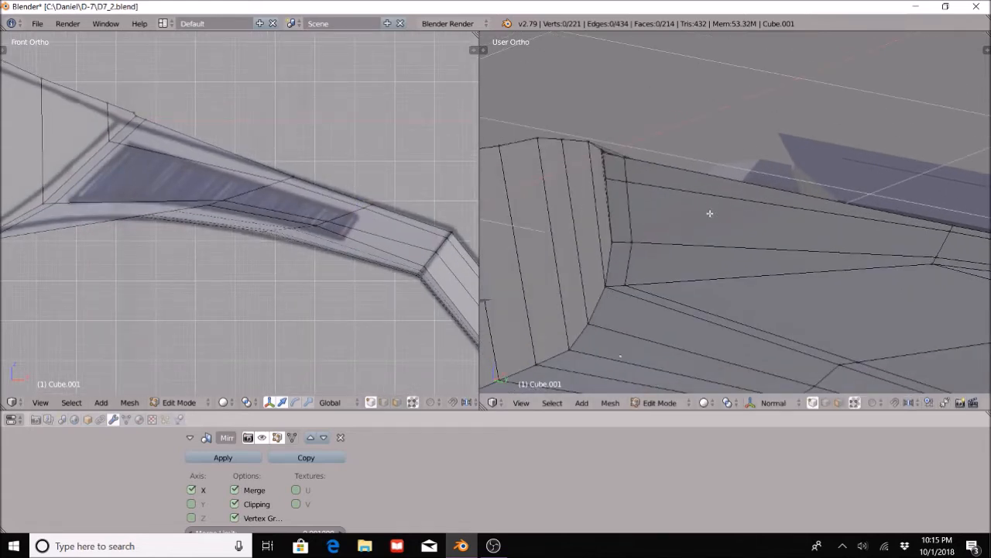
right_click(771, 221)
middle_click_drag(937, 285, 767, 270, "shift")
right_click(849, 245, "shift")
middle_click_drag(884, 308, 692, 290, "shift")
scroll(783, 326, "up", 2)
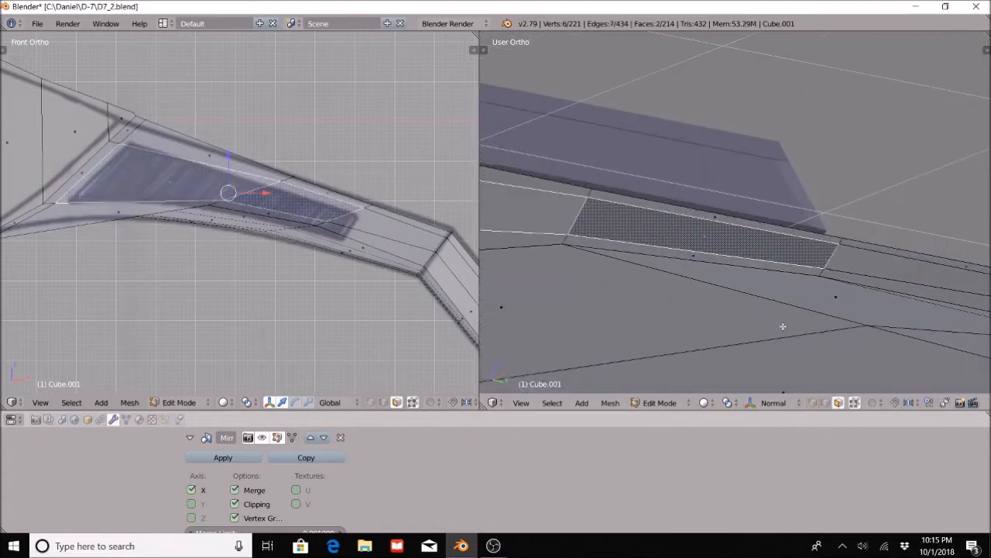
left_click(812, 402)
right_click(828, 267)
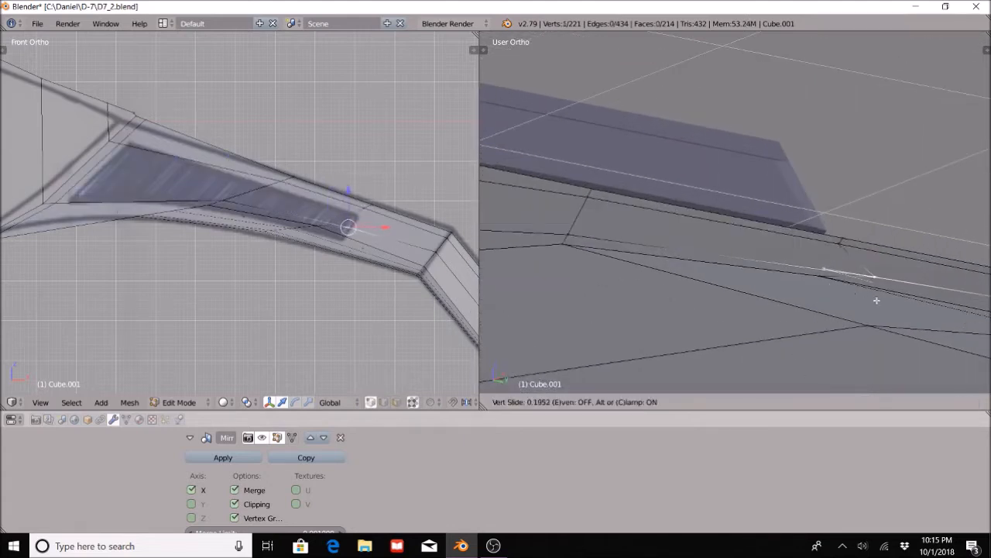
middle_click_drag(852, 304, 813, 311)
scroll(751, 290, "up", 4)
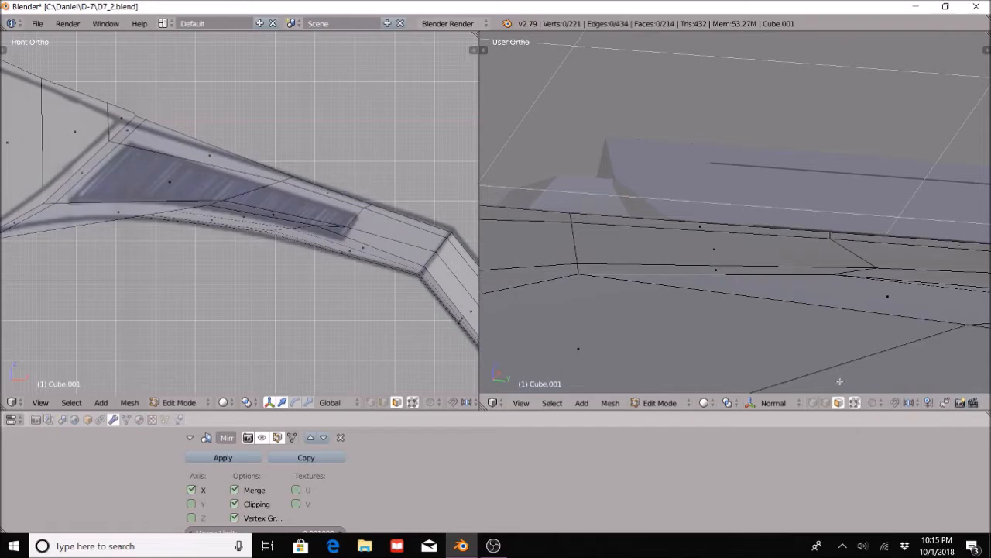
Select the long and short grille faces on the wing's front strip and extrude them
right_click(731, 237)
scroll(555, 260, "down", 2)
right_click(557, 234, "shift")
middle_click_drag(653, 268, 846, 247, "shift")
middle_click_drag(845, 306, 813, 288)
scroll(803, 304, "up", 6)
scroll(805, 306, "down", 3)
key("e")
left_click(815, 306)
Set the reference view to Right and move the extruded grille faces along the Y axis to recess them
left_click(40, 402)
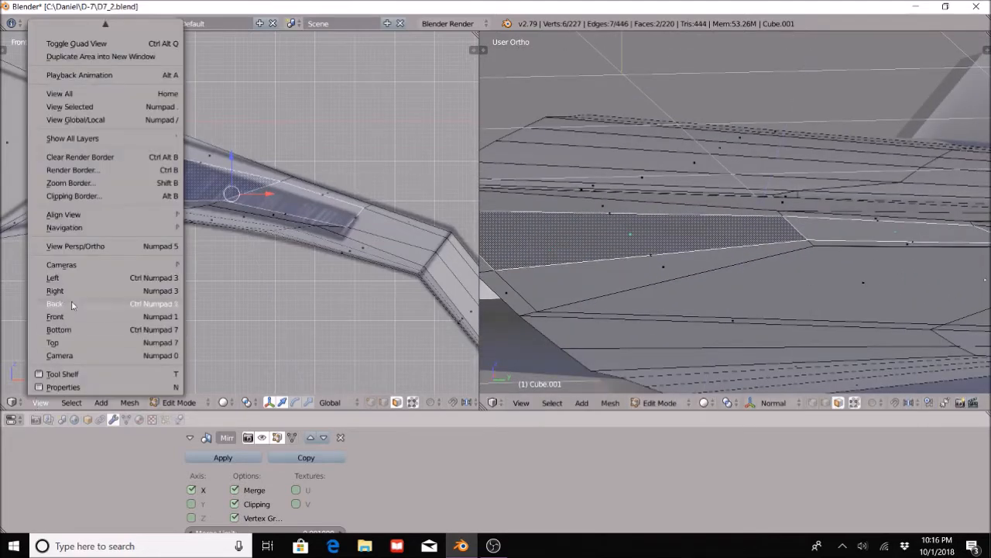
left_click(72, 289)
scroll(411, 217, "up", 8)
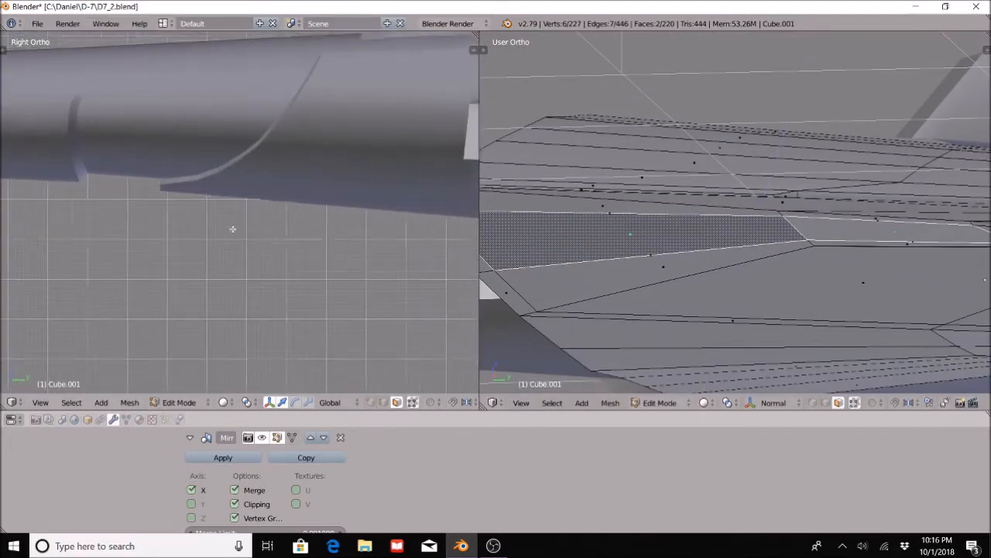
middle_click_drag(418, 287, 229, 266, "shift")
key("g")
key("y")
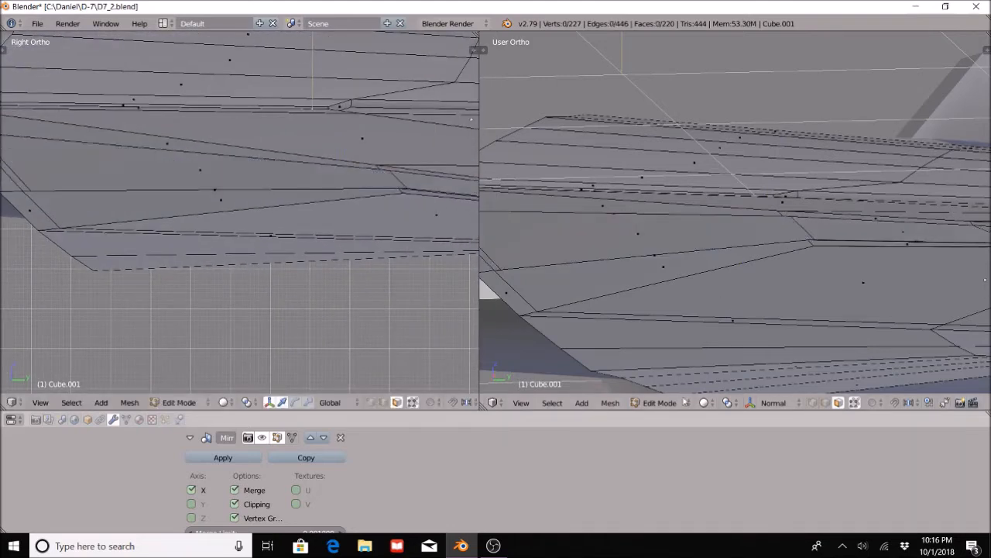
Inspect the recessed grille in Object Mode and Edit Mode, and compare the hull with the Right reference drawing
key("Tab")
middle_click_drag(716, 280, 815, 236)
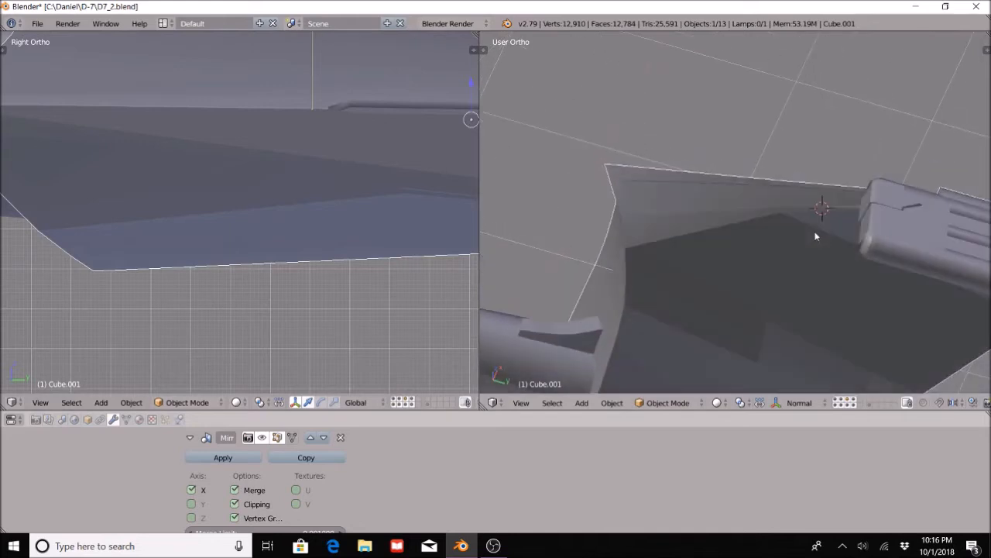
scroll(783, 318, "up", 4)
left_click(672, 403)
left_click(676, 375)
scroll(686, 254, "down", 1)
scroll(321, 261, "down", 9)
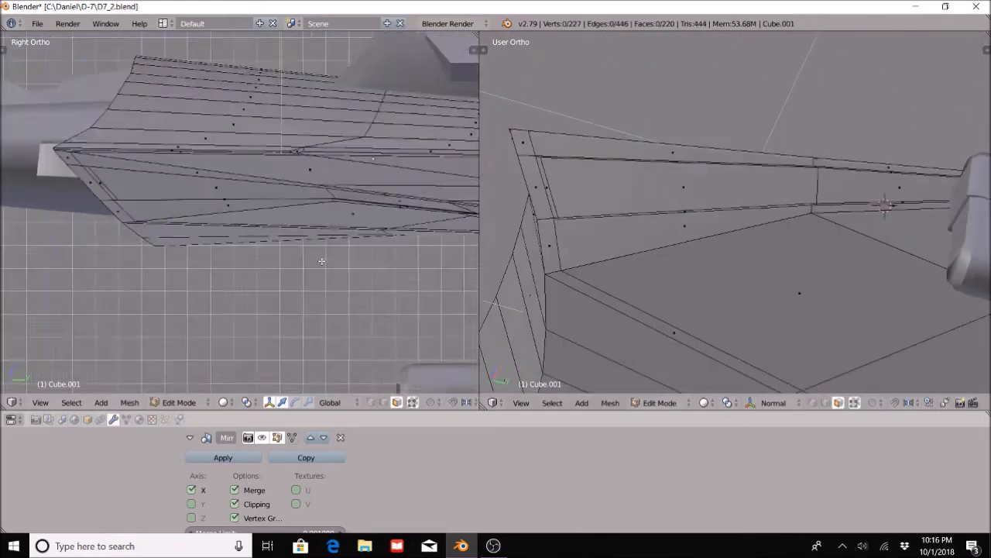
left_click(49, 406)
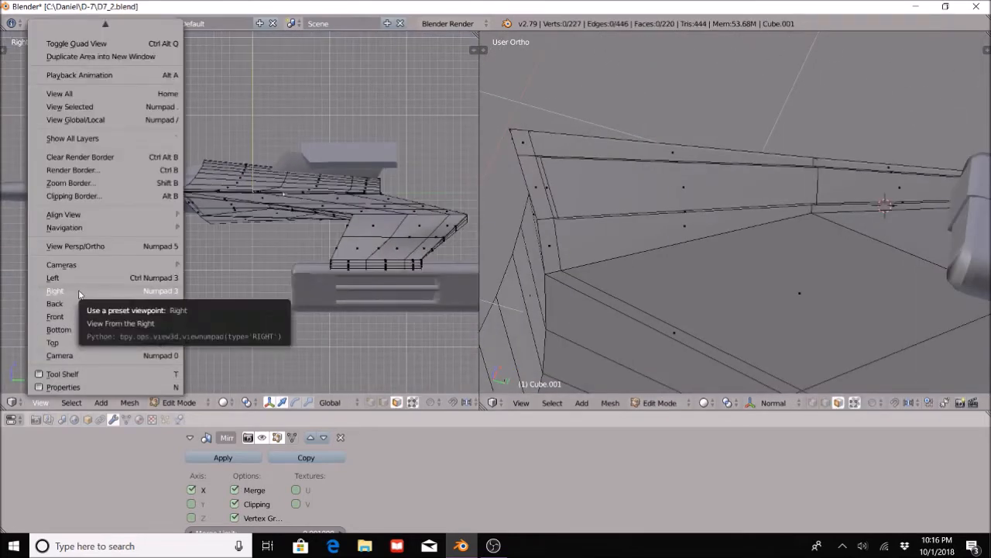
left_click(522, 403)
left_click(565, 291)
scroll(873, 247, "down", 3)
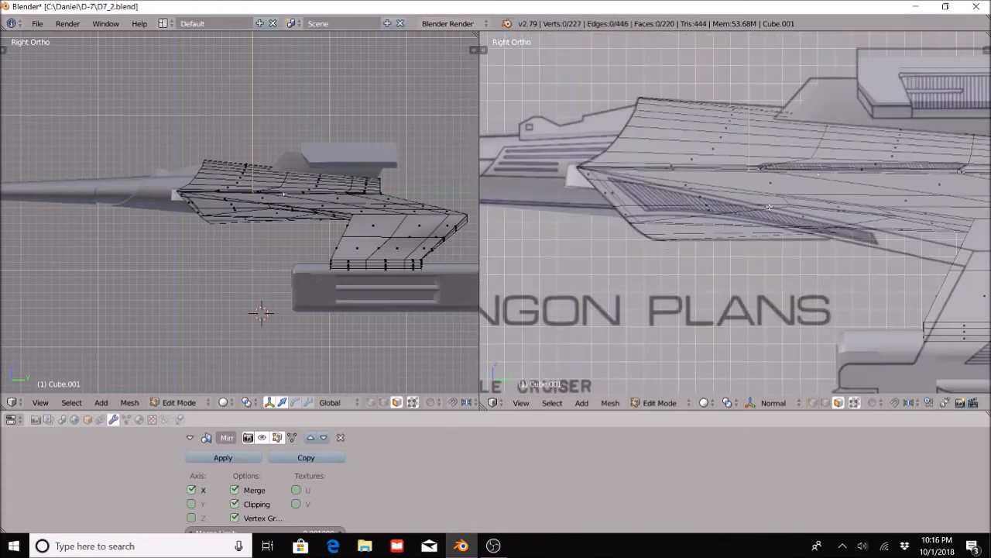
Select both recessed grille faces on the wing's front strip
middle_click_drag(681, 203, 701, 178)
right_click(702, 178)
middle_click_drag(849, 184, 715, 189, "shift")
right_click(786, 189, "shift")
middle_click_drag(803, 232, 984, 203, "shift")
middle_click_drag(758, 178, 772, 195)
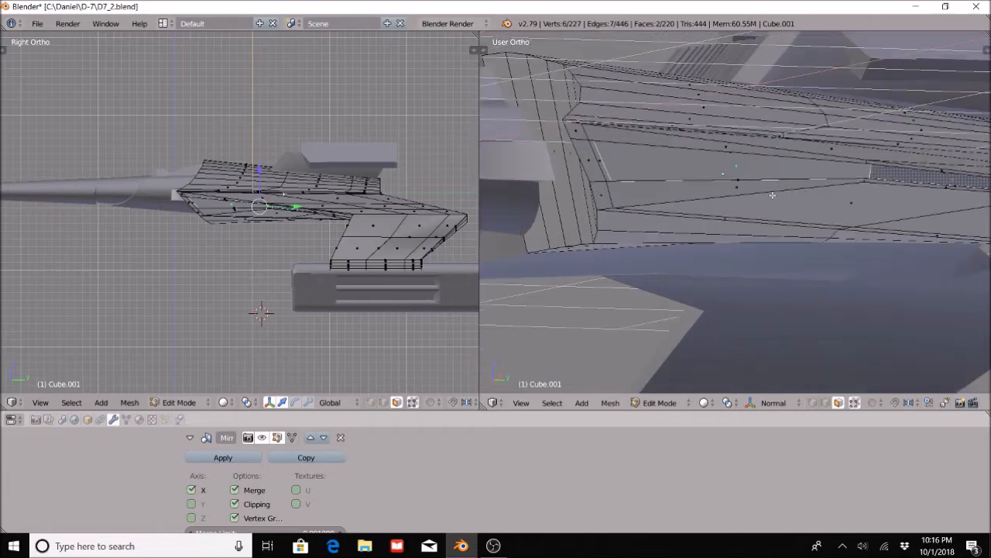
Compare the hull's side and pylon with the Right blueprint in Object Mode, and examine the wing's front from an angle
left_click(659, 403)
left_click(658, 390)
left_click(521, 403)
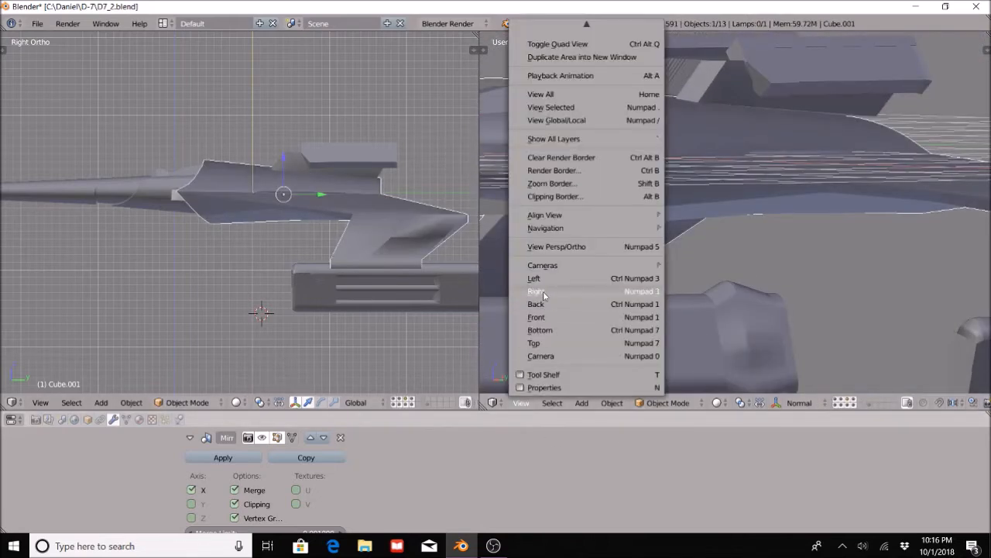
left_click(543, 291)
scroll(769, 262, "up", 2)
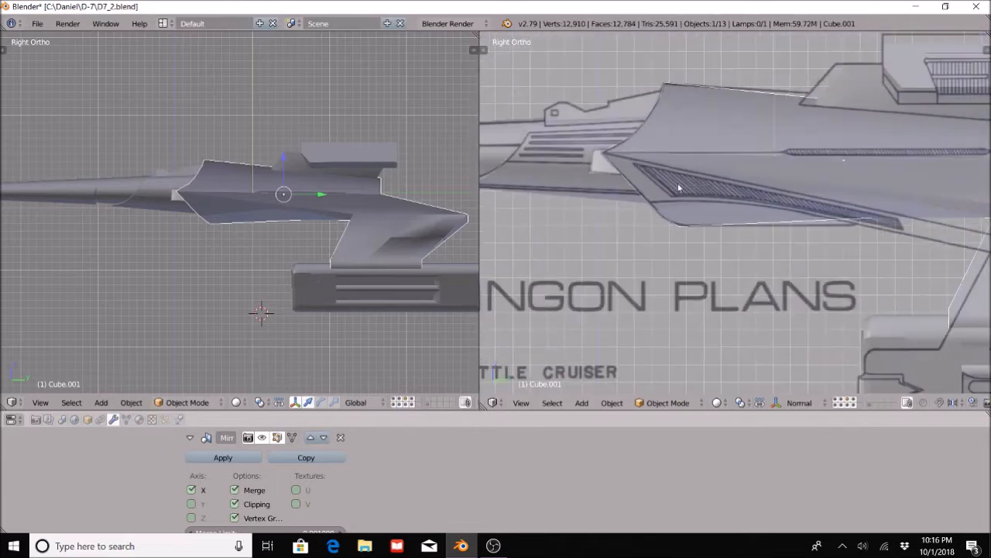
middle_click_drag(942, 152, 815, 134, "shift")
middle_click_drag(924, 353, 810, 237, "shift")
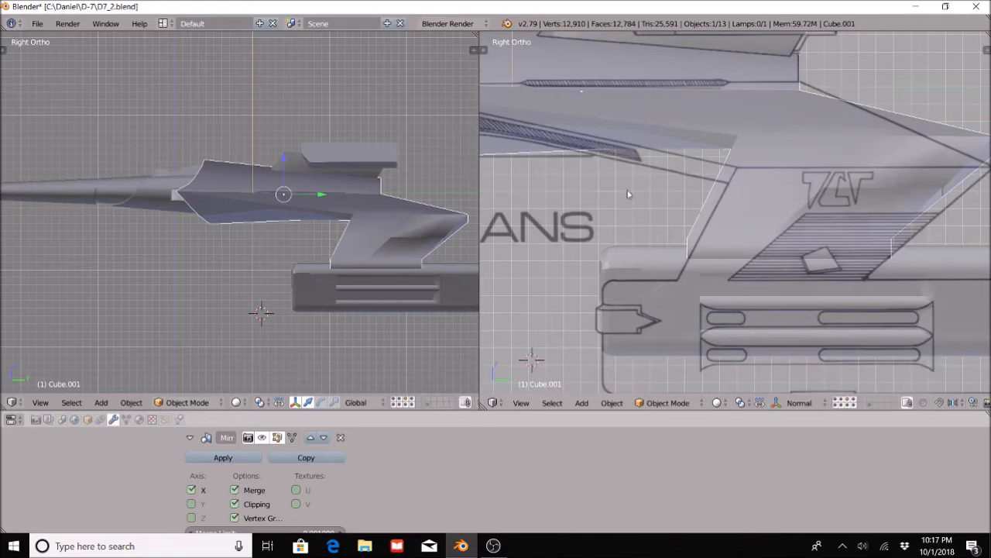
middle_click_drag(628, 194, 818, 298, "shift")
scroll(375, 218, "up", 5)
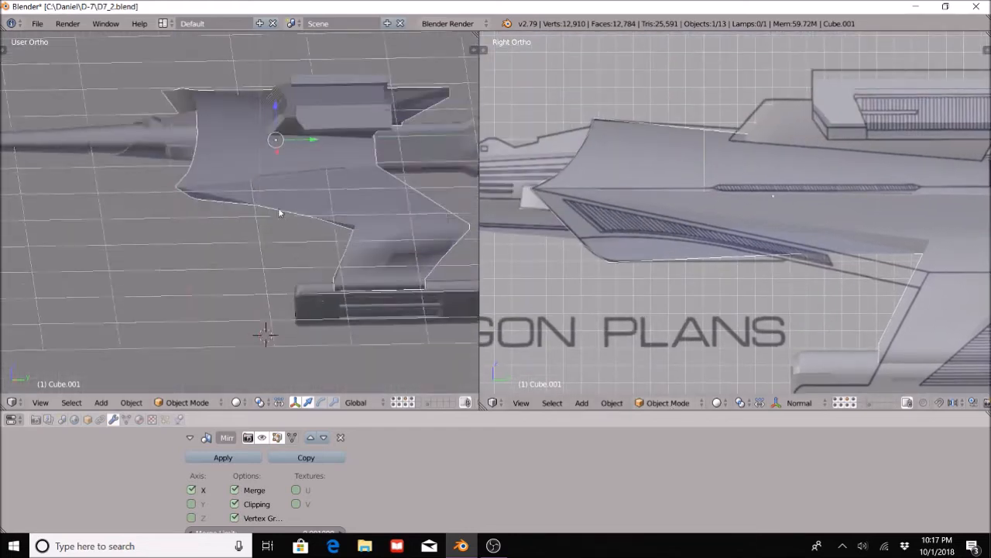
middle_click_drag(315, 148, 214, 206)
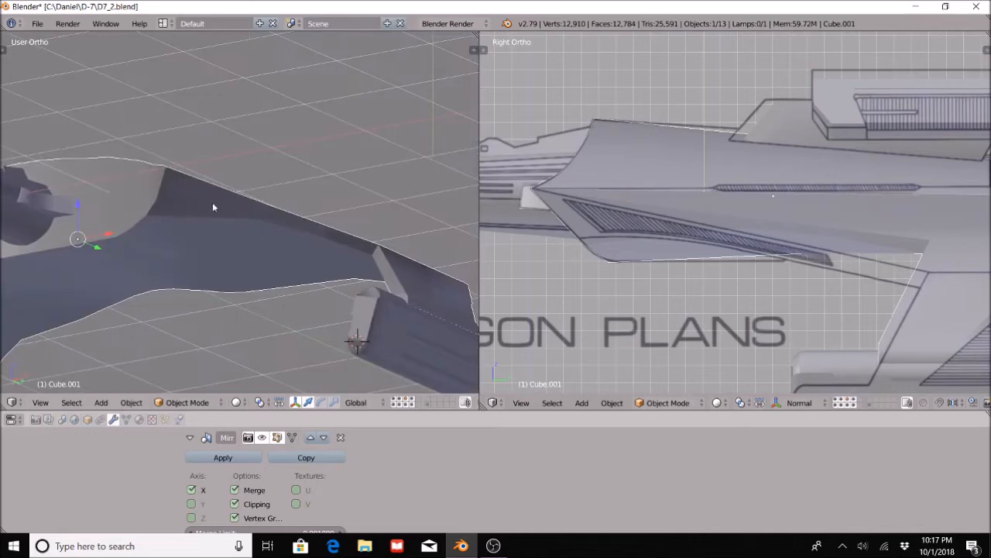
Return to Edit Mode and separate the selected grille faces into their own mesh
left_click(192, 397)
left_click(180, 375)
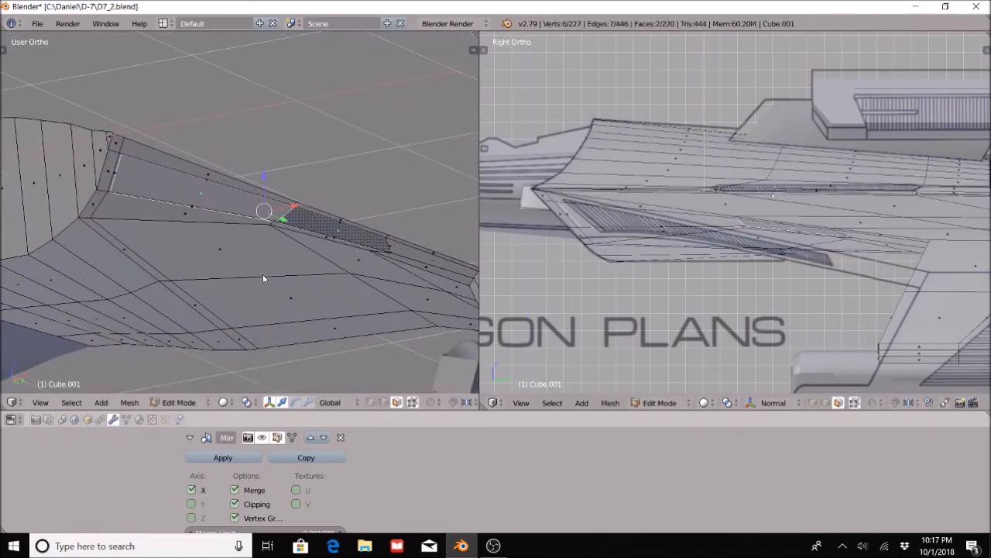
key("ctrl+p")
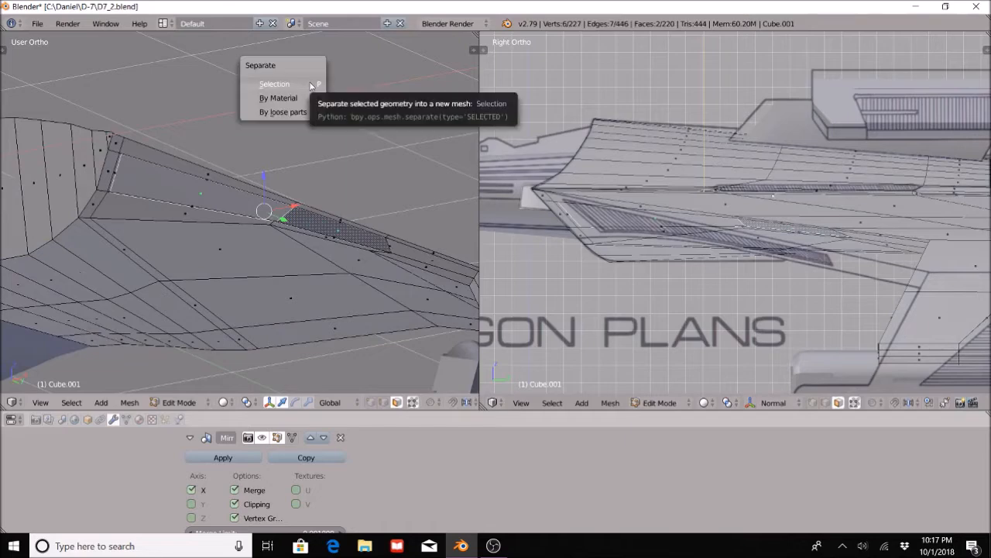
left_click(310, 85)
Select the pylon's side grille face with the connected strip faces around it and separate the selection into a new mesh
middle_click_drag(264, 233, 242, 167)
right_click(241, 165)
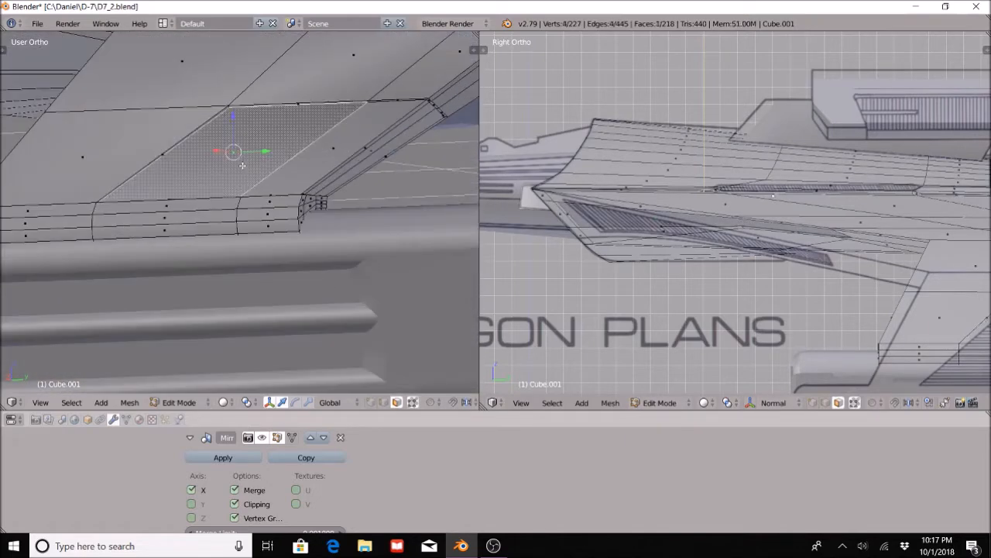
middle_click_drag(385, 154, 305, 207)
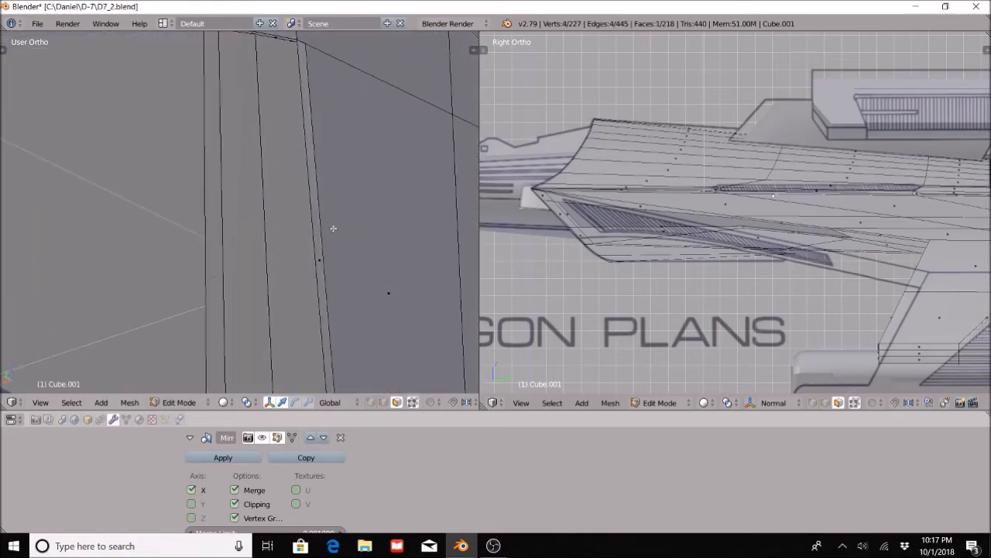
right_click(319, 240, "ctrl")
scroll(302, 232, "down", 5)
middle_click_drag(294, 252, 366, 246)
scroll(366, 246, "up", 4)
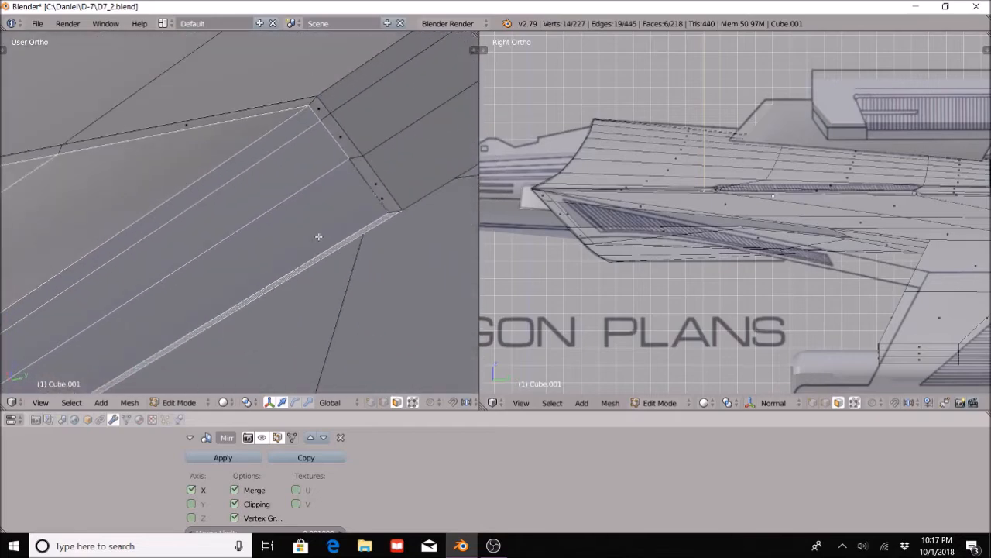
key("g")
left_click(326, 232)
scroll(202, 233, "down", 3)
middle_click_drag(202, 234, 212, 252)
key("p")
left_click(212, 251)
Check the separated pylon grille in Object Mode, deselect everything, and reopen the hull in Edit Mode
scroll(191, 321, "down", 7)
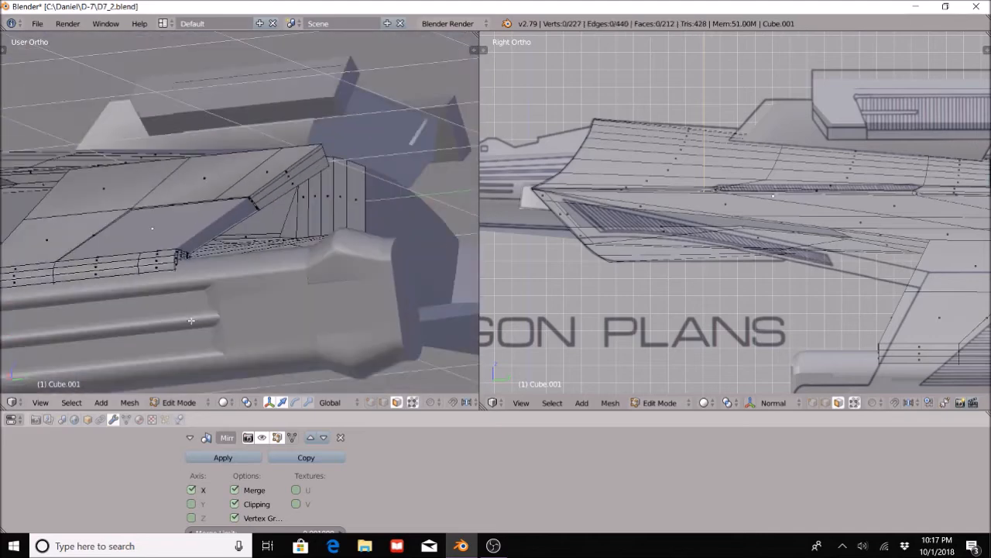
scroll(191, 321, "down", 3)
key("Tab")
middle_click_drag(201, 216, 152, 229)
scroll(235, 281, "up", 3)
key("a")
middle_click_drag(289, 221, 341, 372, "shift")
left_click(187, 402)
left_click(186, 368)
Select the narrow recessed slot face along the hull's side edge and separate it into its own mesh
middle_click_drag(243, 194, 240, 101)
middle_click_drag(154, 124, 344, 292, "shift")
scroll(233, 264, "up", 5)
right_click(115, 257)
scroll(116, 259, "down", 3)
middle_click_drag(209, 300, 283, 295, "shift")
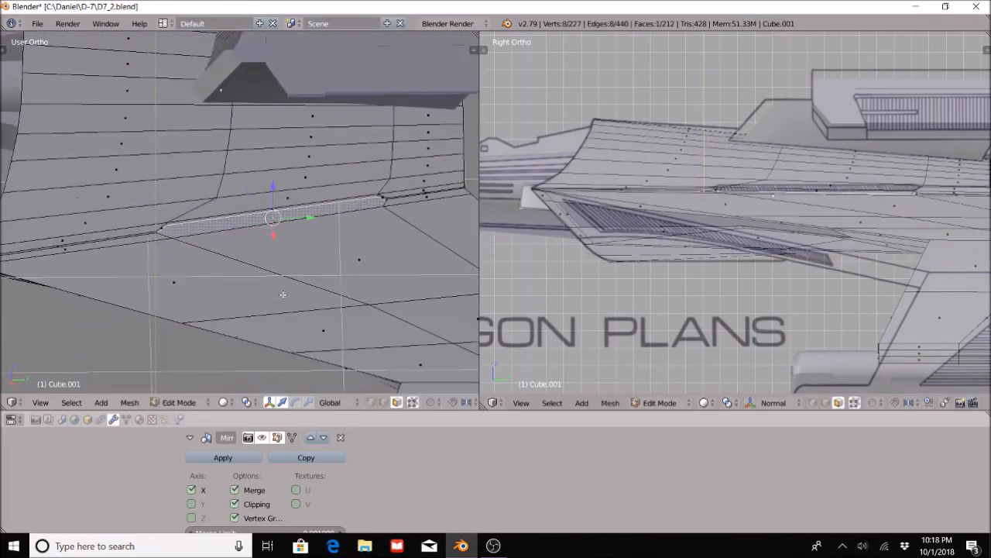
key("p")
left_click(284, 294)
Leave the hull's Edit Mode and open the box-shaped housing on top of the hull for editing
scroll(284, 294, "down", 3)
middle_click_drag(283, 294, 214, 232, "shift")
left_click(188, 388)
scroll(214, 233, "up", 4)
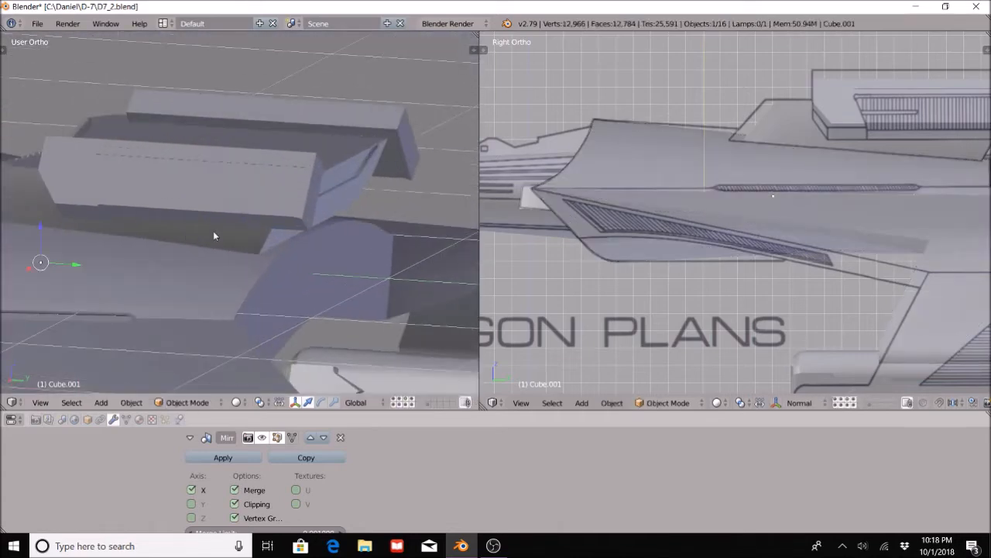
left_click(198, 375)
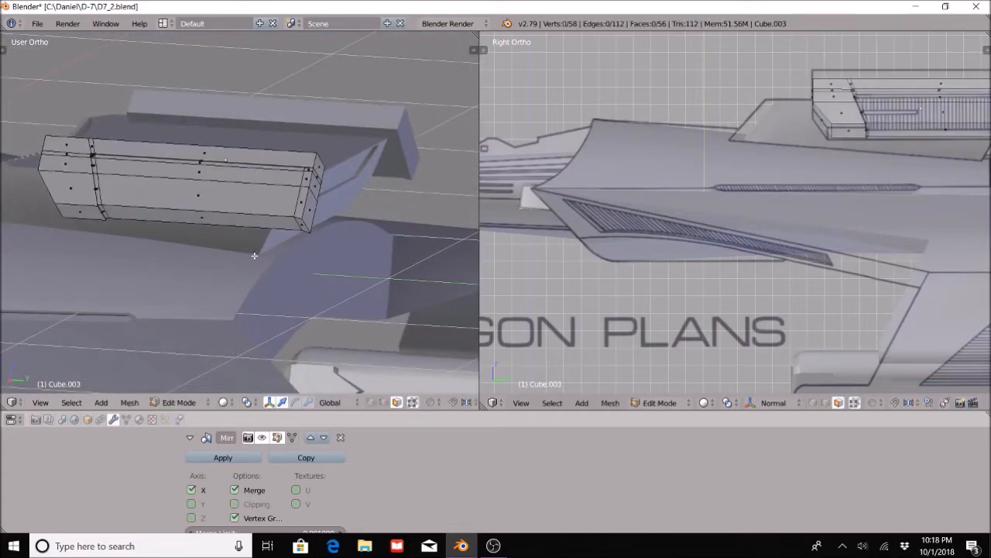
scroll(255, 255, "up", 3)
Select the housing's recessed outer side faces together with the adjoining faces on its end
right_click(194, 191, "ctrl")
middle_click_drag(195, 191, 282, 215)
scroll(281, 215, "up", 4)
middle_click_drag(457, 206, 258, 200, "shift")
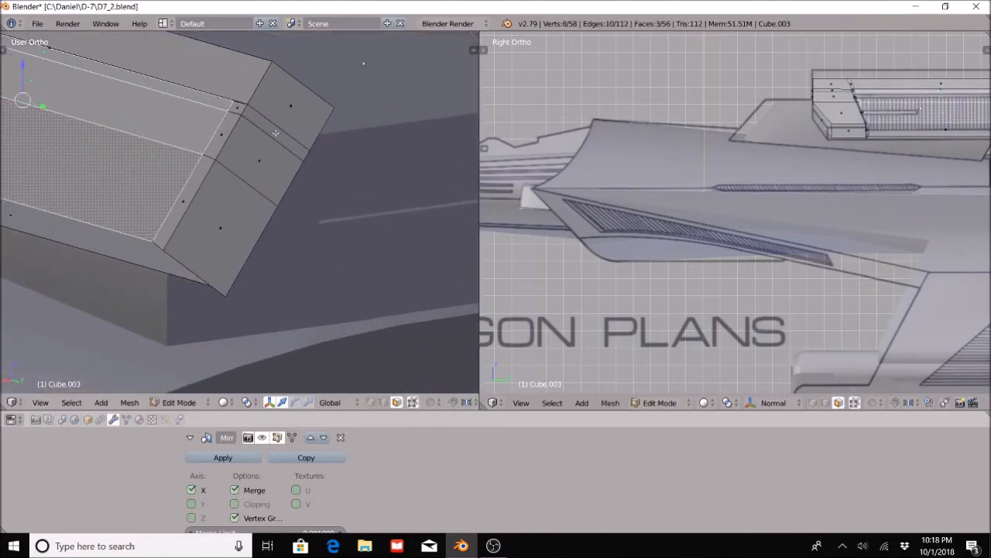
right_click(241, 111, "shift")
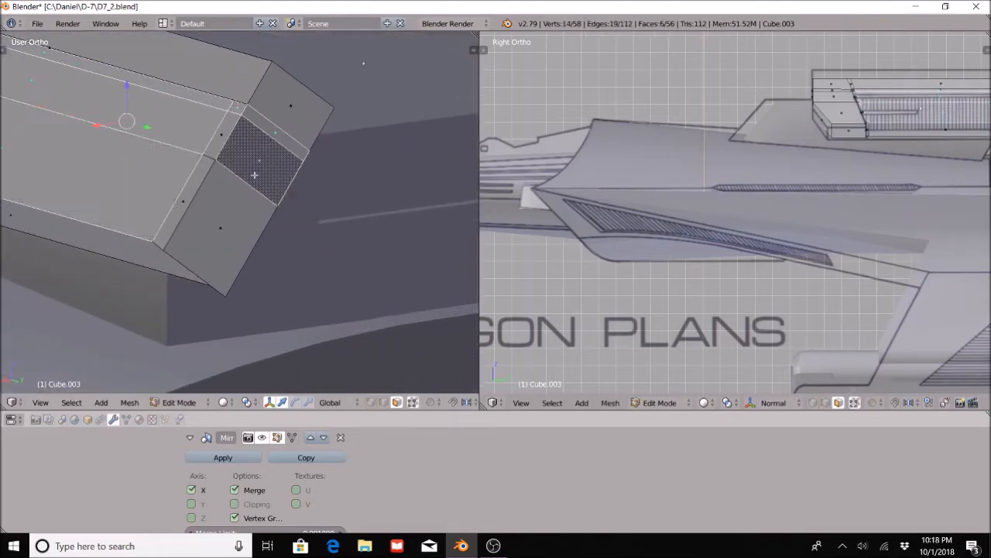
right_click(198, 174, "shift")
right_click(196, 234, "shift")
right_click(144, 253, "shift")
Add the recessed faces around the housing's far end and along its inner side to the selection
scroll(155, 262, "down", 7)
mouse_move(159, 265)
middle_mouse_down()
mouse_move(239, 228)
mouse_move(152, 253)
middle_mouse_up()
middle_click_drag(352, 259, 270, 264, "shift")
scroll(270, 263, "up", 5)
middle_click_drag(364, 309, 263, 265, "shift")
scroll(254, 272, "up", 6)
right_click(215, 222, "shift")
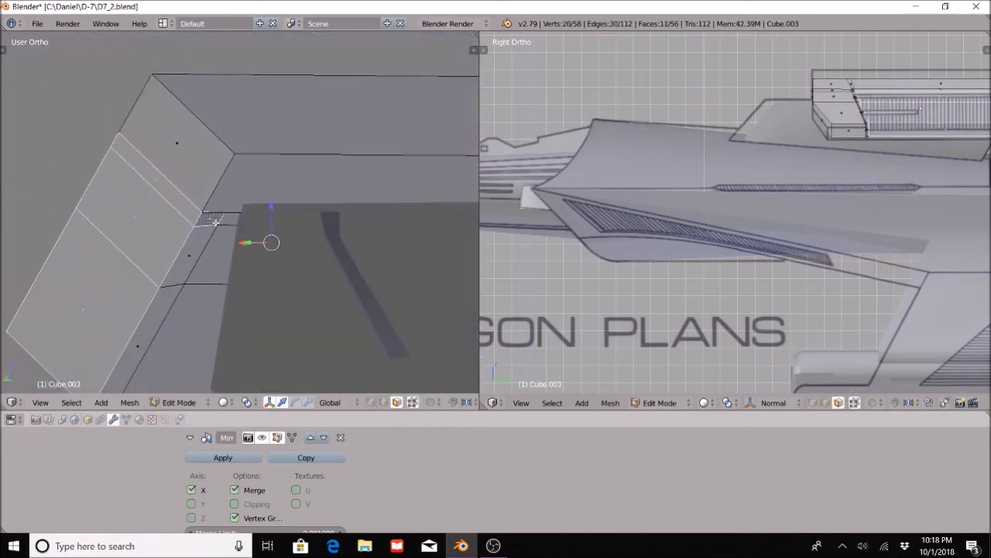
right_click(212, 253, "shift")
right_click(177, 315, "shift")
right_click(148, 323, "shift")
Add the housing's remaining recessed side faces, including the narrow ones beside the front block, to the selection
scroll(147, 321, "down", 6)
middle_click_drag(147, 322, 343, 274)
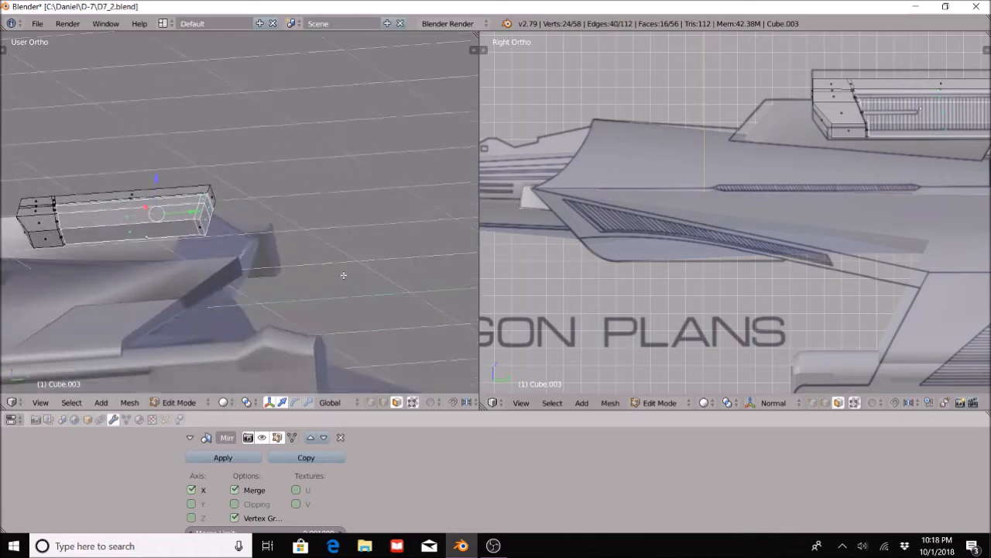
scroll(181, 294, "up", 5)
right_click(124, 267, "shift")
middle_click_drag(182, 295, 351, 288)
scroll(92, 290, "down", 4)
scroll(136, 311, "up", 4)
scroll(239, 297, "up", 6)
middle_click_drag(239, 297, 335, 270, "shift")
scroll(293, 284, "up", 5)
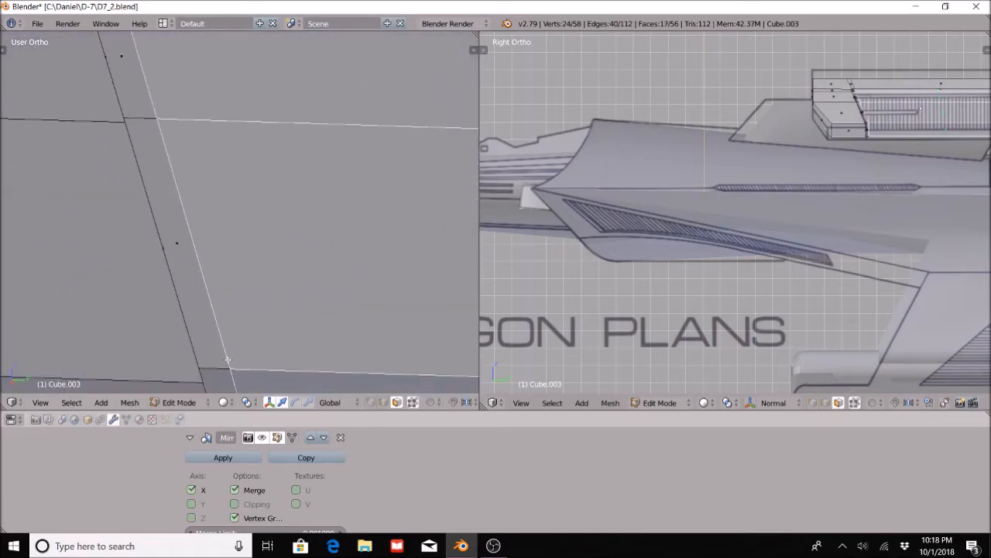
scroll(233, 350, "down", 2)
right_click(151, 54, "shift")
scroll(198, 223, "down", 7)
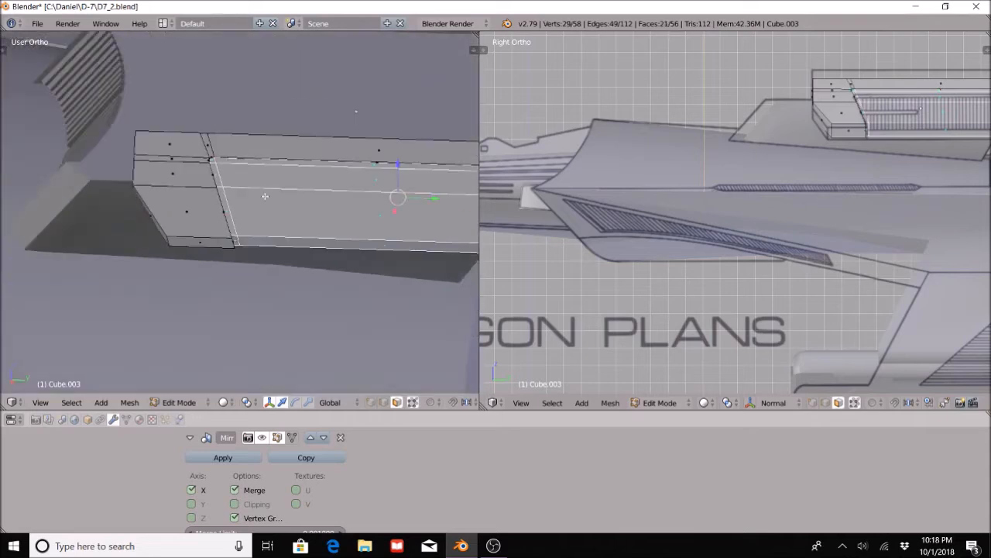
Separate the selected housing faces into their own mesh and return to Object Mode
middle_click_drag(319, 188, 130, 198, "shift")
left_click(137, 203)
scroll(137, 203, "down", 8)
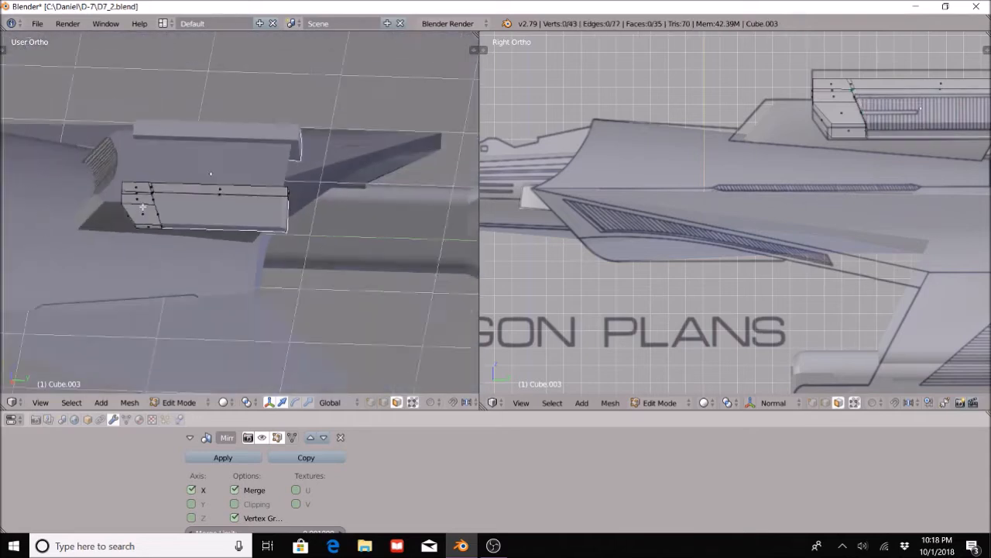
left_click(178, 401)
left_click(180, 386)
Try moving the housing and its separated grille part to check that they are independent
middle_click_drag(237, 274, 302, 260)
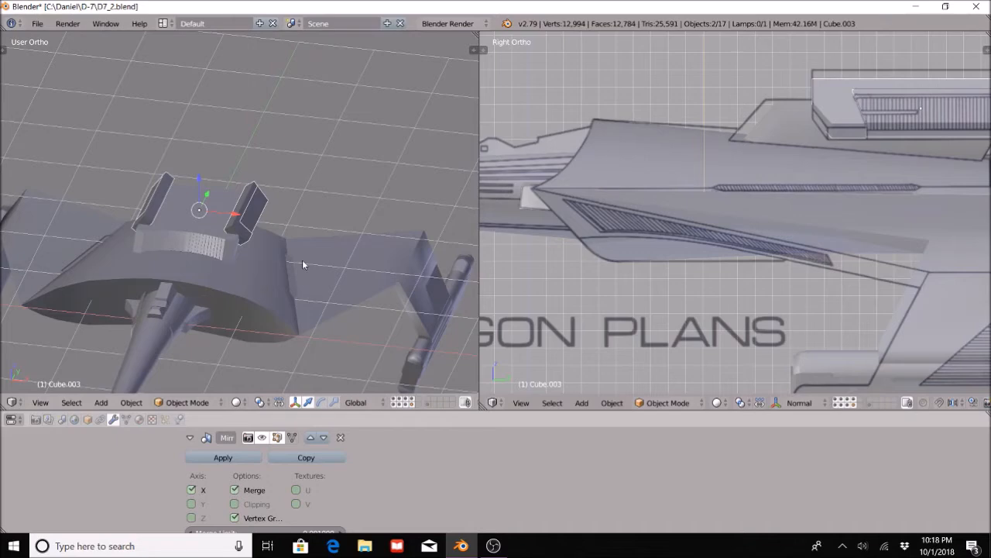
middle_click_drag(331, 240, 360, 269)
scroll(121, 250, "up", 4)
key("g")
right_click(330, 307)
right_click(282, 218)
key("g")
right_click(321, 287)
Select the separated grille mesh on the wing and open it in Edit Mode
middle_click_drag(284, 284, 257, 300)
scroll(233, 325, "down", 8)
middle_click_drag(209, 355, 226, 311)
scroll(733, 210, "down", 2)
middle_click_drag(729, 252, 699, 236, "shift")
scroll(695, 256, "down", 1)
scroll(693, 274, "up", 1)
mouse_move(692, 273)
middle_mouse_down()
mouse_move(593, 224)
mouse_move(697, 281)
mouse_move(684, 261)
middle_mouse_up()
scroll(681, 261, "down", 5)
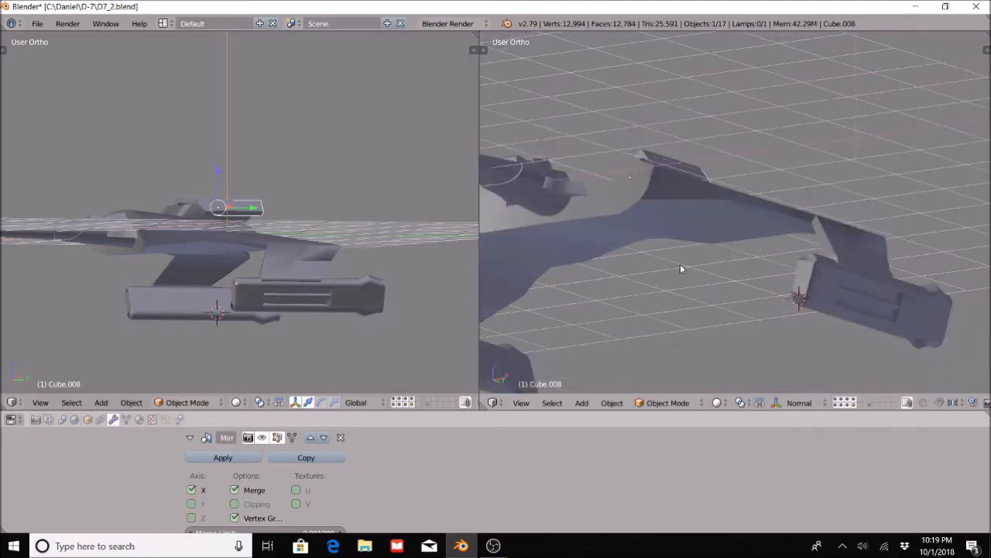
right_click(743, 247)
scroll(744, 248, "up", 5)
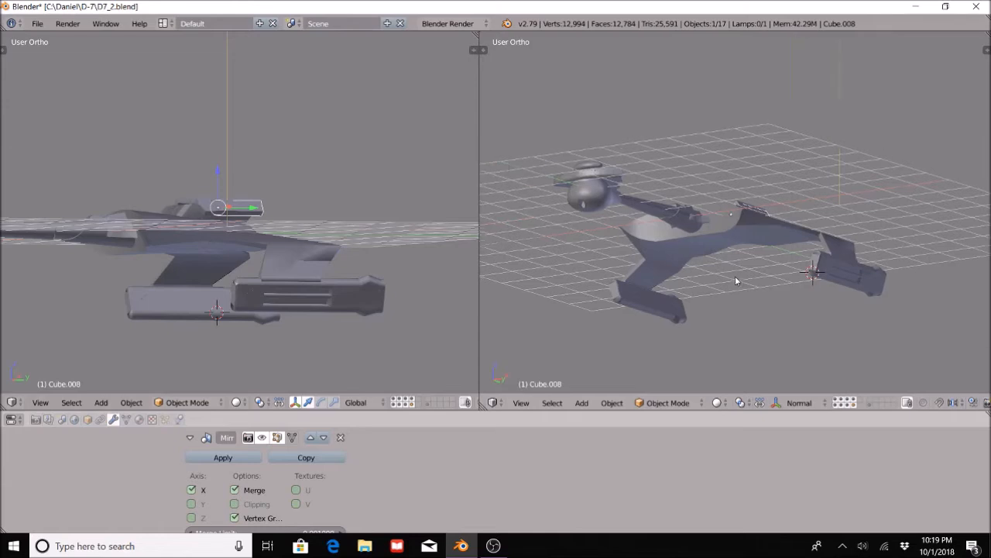
right_click(757, 220)
left_click(671, 404)
left_click(670, 373)
Add 47 evenly spaced loop cuts across the wing grille's larger inner face, using the front blueprint as reference, and deselect everything
scroll(728, 217, "up", 1)
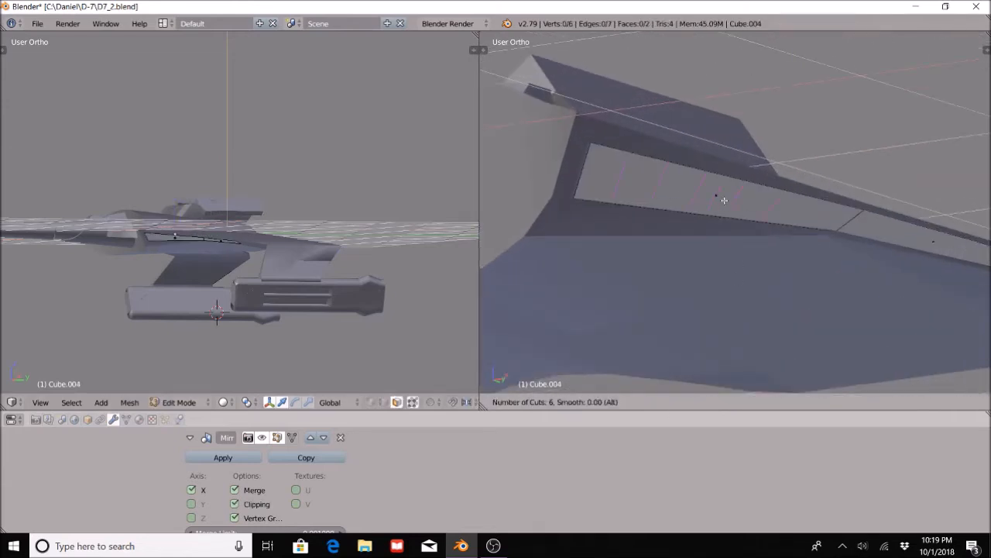
left_click(40, 402)
left_click(54, 326)
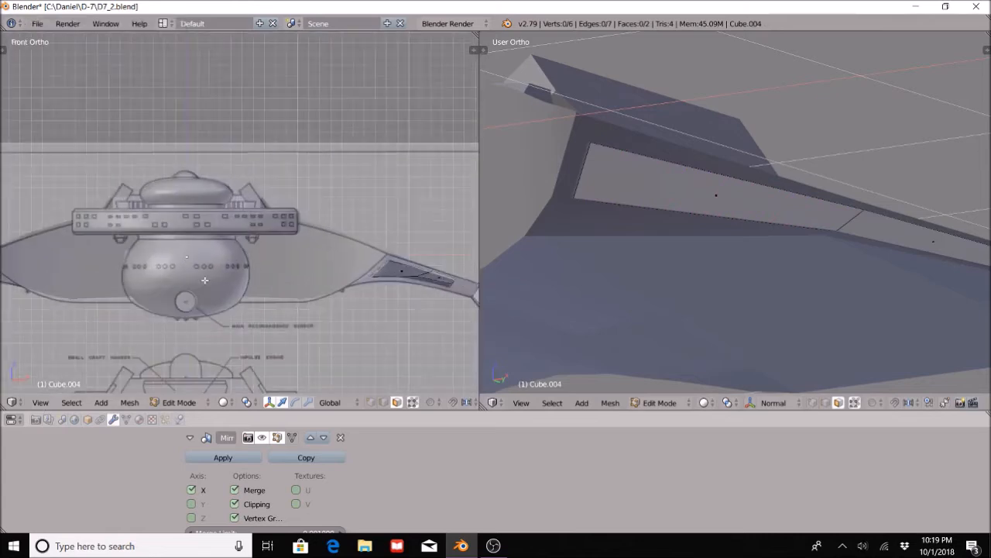
scroll(297, 313, "up", 5)
scroll(705, 201, "up", 2)
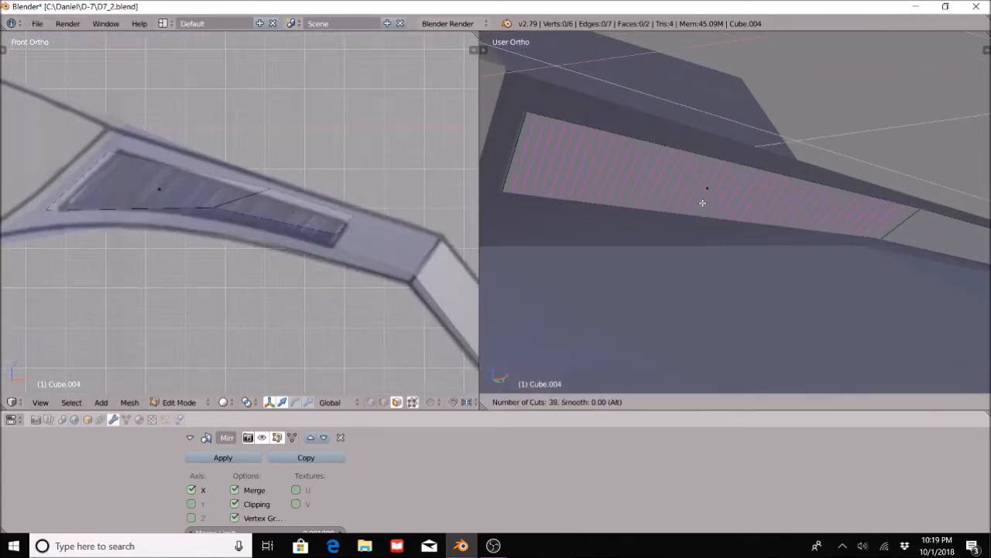
left_click(702, 203)
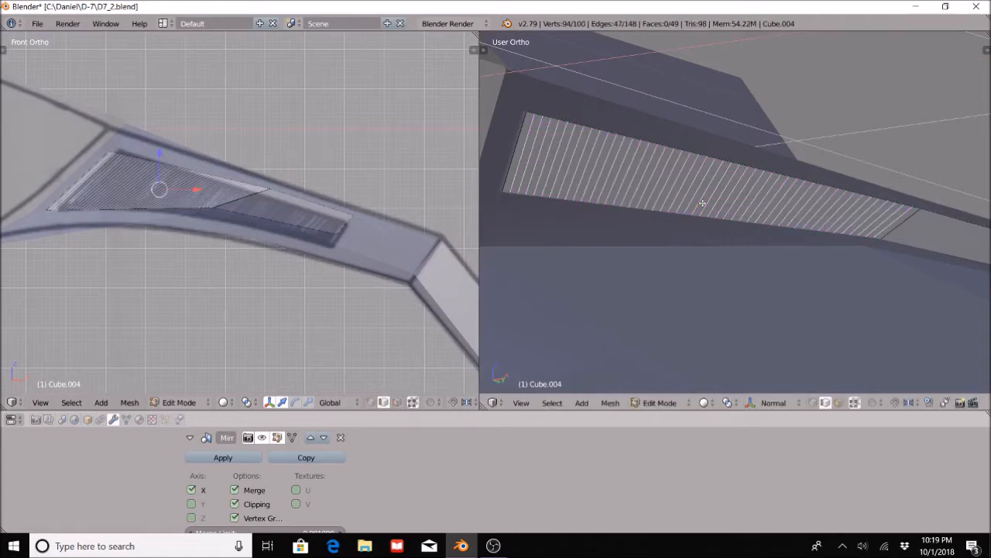
key("a")
Add 33 evenly spaced loop cuts across the wing grille's smaller outer face and deselect everything
middle_click_drag(909, 255, 697, 228, "shift")
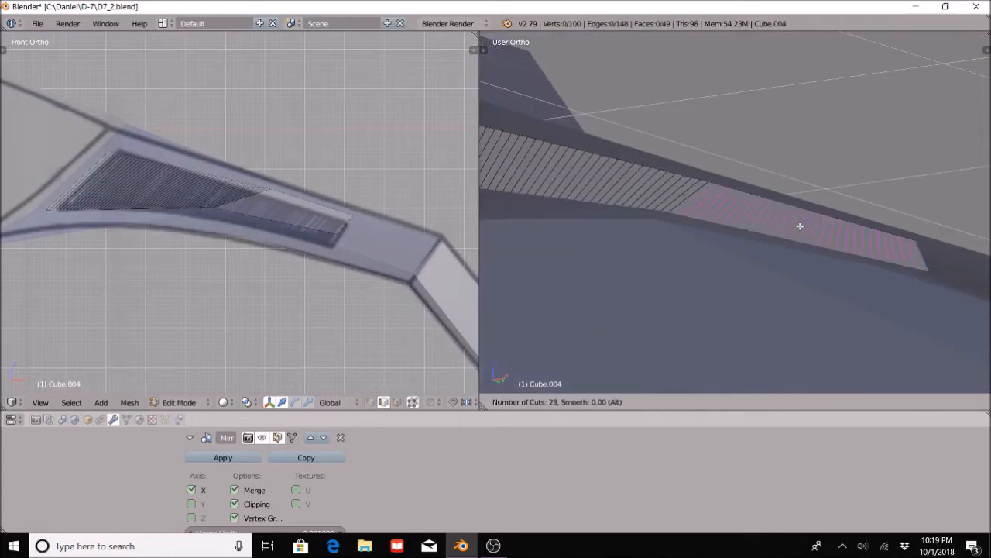
left_click(800, 226)
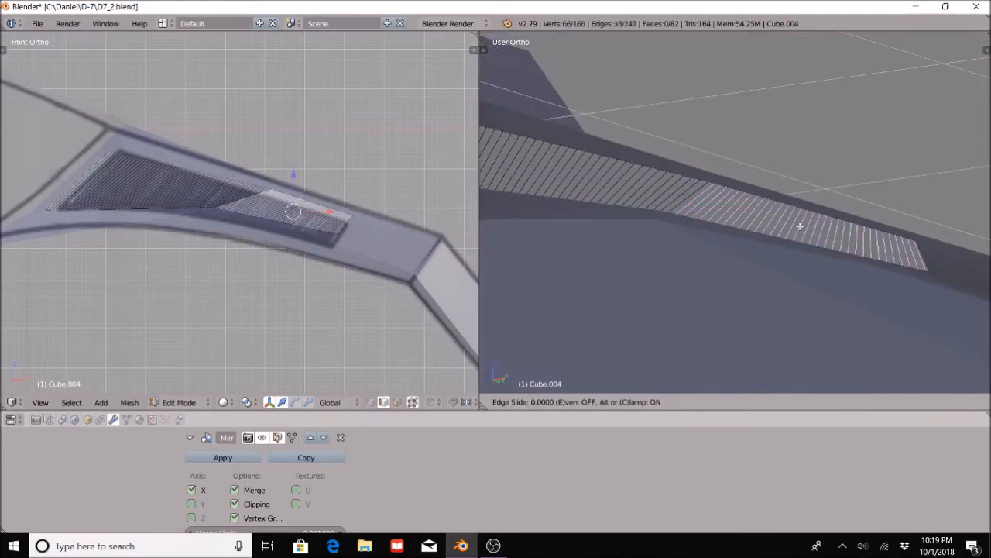
left_click(777, 289)
key("a")
Select every other strip face along the wing grille, from the outer tip to the inner end
mouse_move(730, 268)
middle_mouse_down()
mouse_move(750, 295)
mouse_move(818, 300)
middle_mouse_up()
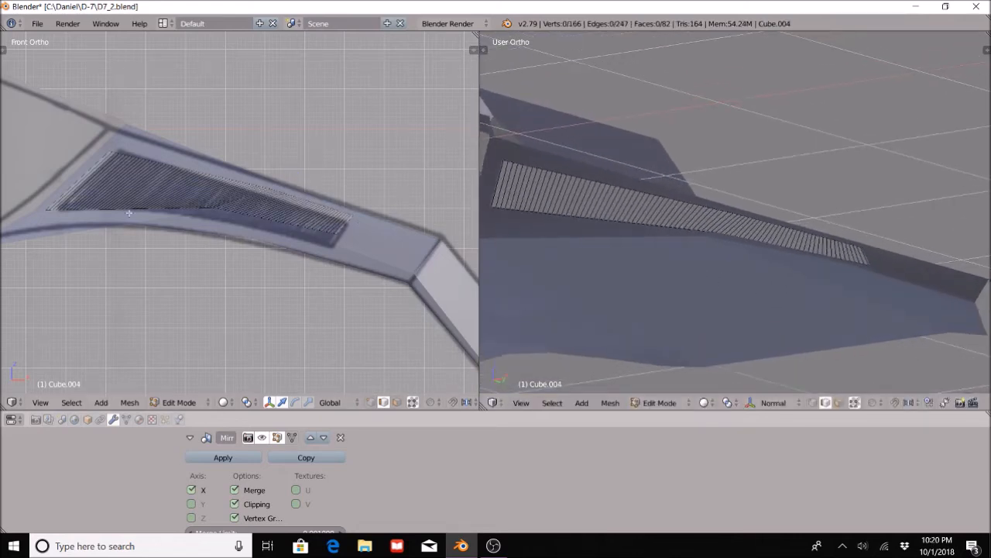
middle_click_drag(797, 237, 770, 237)
scroll(255, 276, "down", 7)
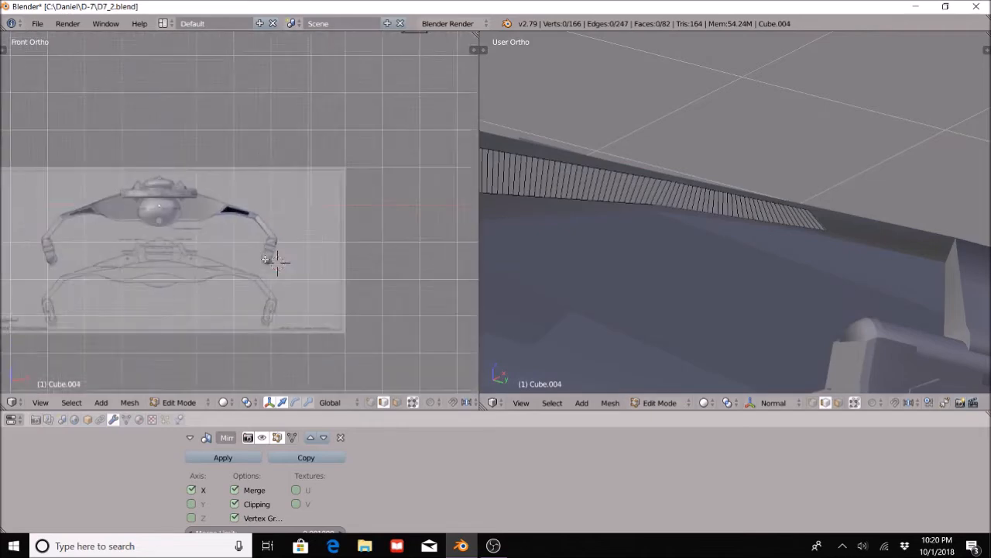
scroll(356, 361, "up", 4)
scroll(624, 207, "up", 4)
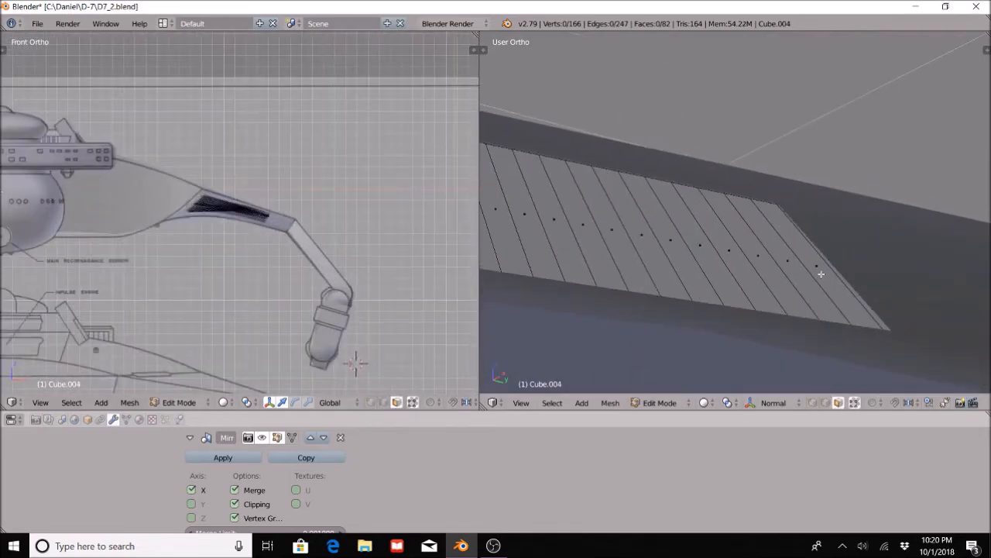
right_click(762, 262, "shift")
right_click(703, 251, "shift")
right_click(642, 241, "shift")
right_click(585, 235, "shift")
middle_click_drag(553, 235, 761, 264, "shift")
right_click(732, 246, "shift")
right_click(677, 236, "shift")
right_click(604, 222, "shift")
right_click(562, 221, "shift")
middle_click_drag(573, 228, 682, 226, "shift")
right_click(678, 228, "shift")
right_click(616, 221, "shift")
middle_click_drag(614, 220, 780, 286, "shift")
right_click(742, 253, "shift")
right_click(676, 232, "shift")
right_click(612, 228, "shift")
right_click(553, 228, "shift")
mouse_move(553, 228)
middle_mouse_down("shift")
mouse_move(591, 267)
mouse_move(814, 304)
middle_mouse_up("shift")
right_click(763, 267, "shift")
right_click(693, 252, "shift")
right_click(628, 237, "shift")
right_click(552, 230, "shift")
middle_click_drag(551, 231, 844, 264, "shift")
right_click(763, 246, "shift")
right_click(693, 233, "shift")
right_click(629, 223, "shift")
right_click(562, 218, "shift")
middle_click_drag(570, 215, 855, 265, "shift")
right_click(700, 232, "shift")
right_click(640, 217, "shift")
right_click(575, 214, "shift")
middle_click_drag(574, 214, 703, 226, "shift")
right_click(706, 225, "shift")
right_click(640, 215, "shift")
right_click(572, 207, "shift")
middle_click_drag(572, 207, 796, 237, "shift")
right_click(728, 229, "shift")
right_click(661, 222, "shift")
right_click(595, 224, "shift")
right_click(526, 224, "shift")
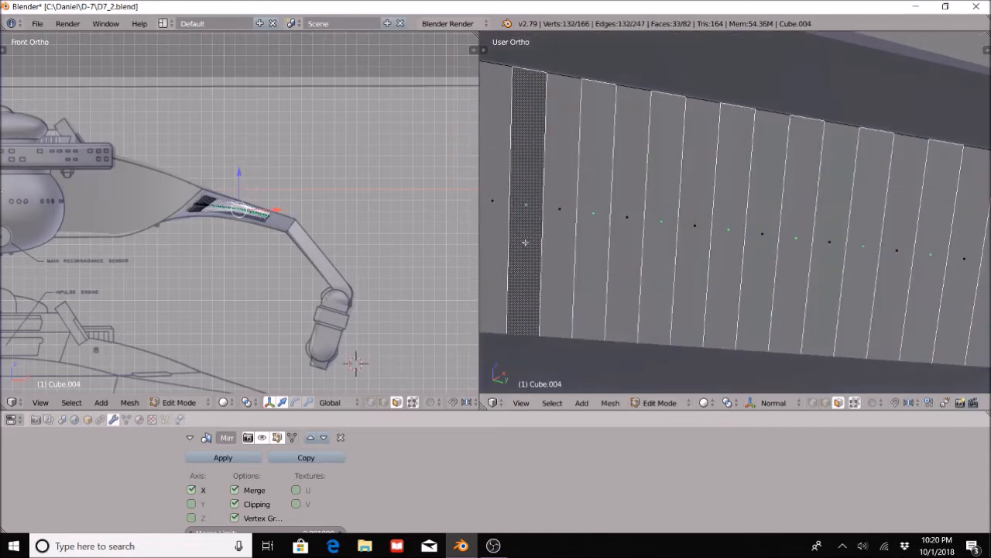
middle_click_drag(527, 225, 782, 237, "shift")
right_click(716, 233, "shift")
right_click(649, 226, "shift")
right_click(581, 221, "shift")
right_click(518, 223, "shift")
middle_click_drag(518, 223, 767, 230, "shift")
right_click(698, 209, "shift")
right_click(630, 201, "shift")
right_click(564, 196, "shift")
right_click(502, 189, "shift")
scroll(739, 268, "down", 4)
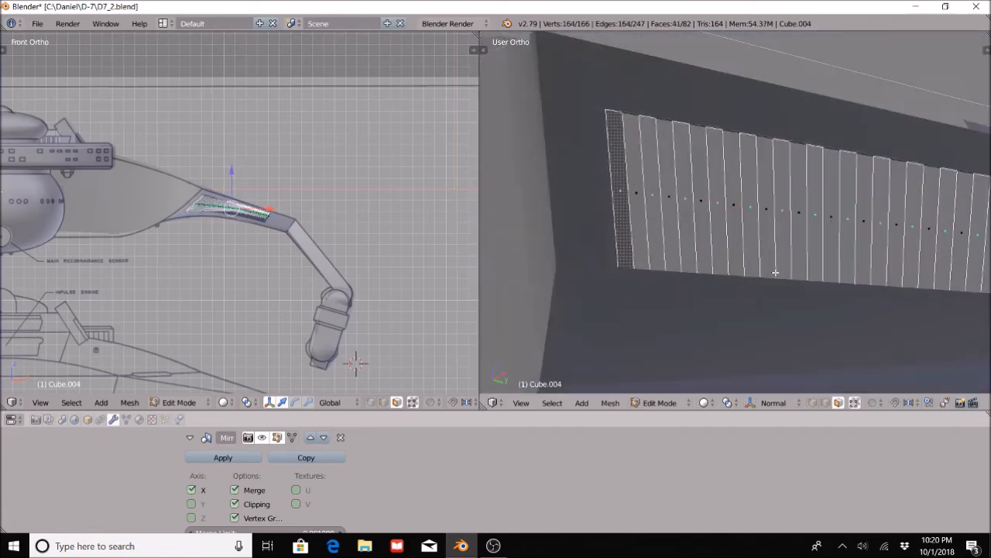
scroll(316, 264, "up", 10)
middle_click_drag(310, 263, 265, 274)
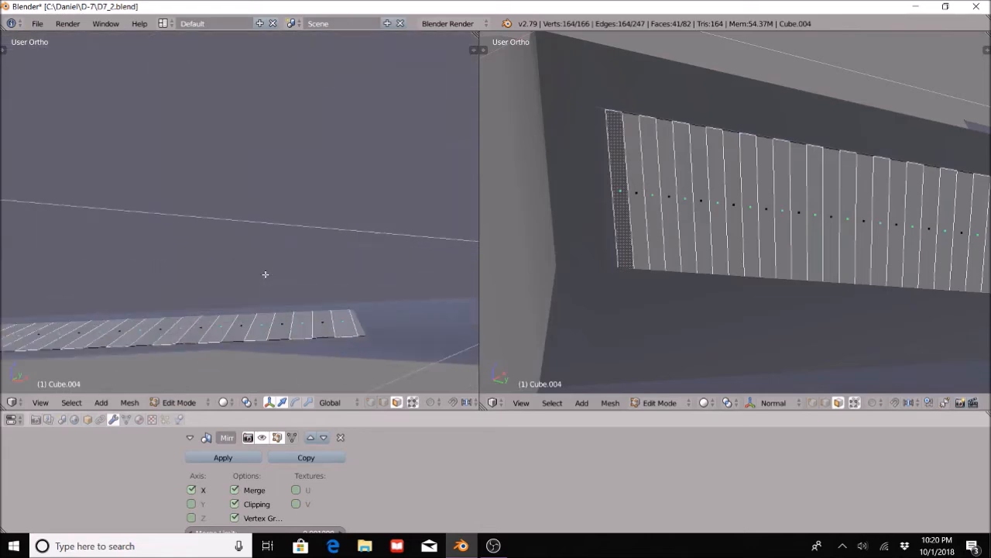
middle_click_drag(326, 319, 328, 320)
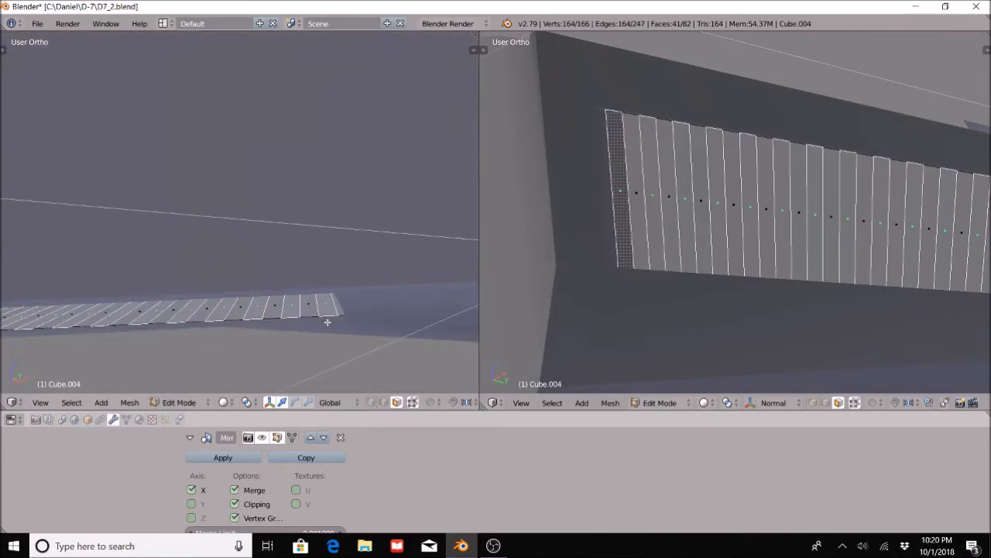
Select a single end strip of the wing grille and invert the selection to pick all the other strips
right_click(613, 274)
middle_click_drag(613, 274, 762, 253)
key("ctrl+i")
right_click(908, 325)
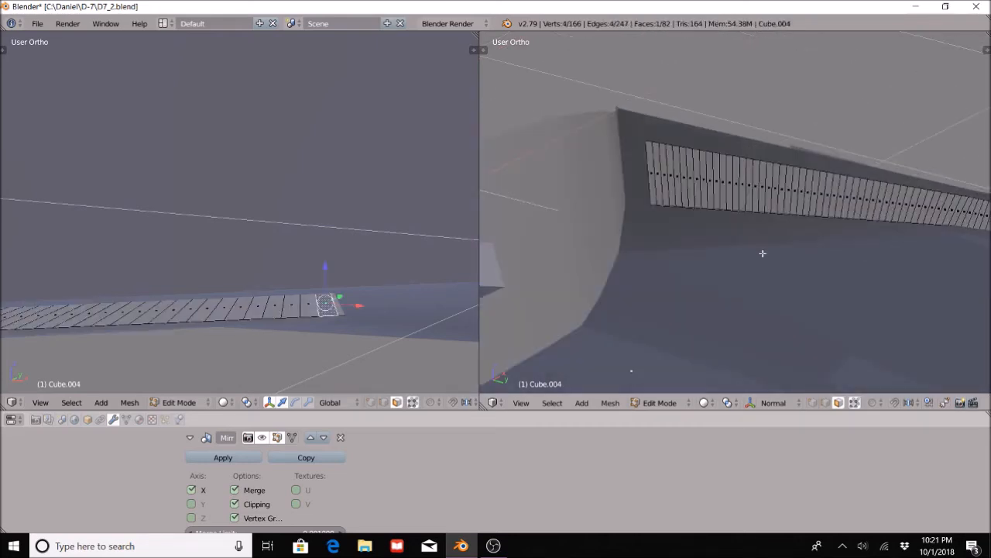
key("ctrl+i")
scroll(727, 264, "up", 4)
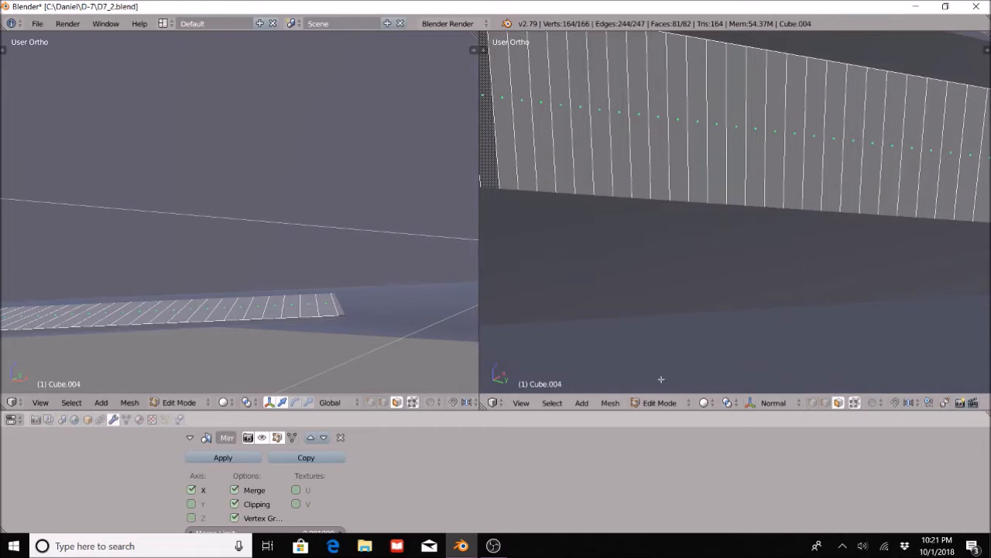
Extrude the selected grille strips as individual faces
left_click(610, 402)
mouse_move(678, 211)
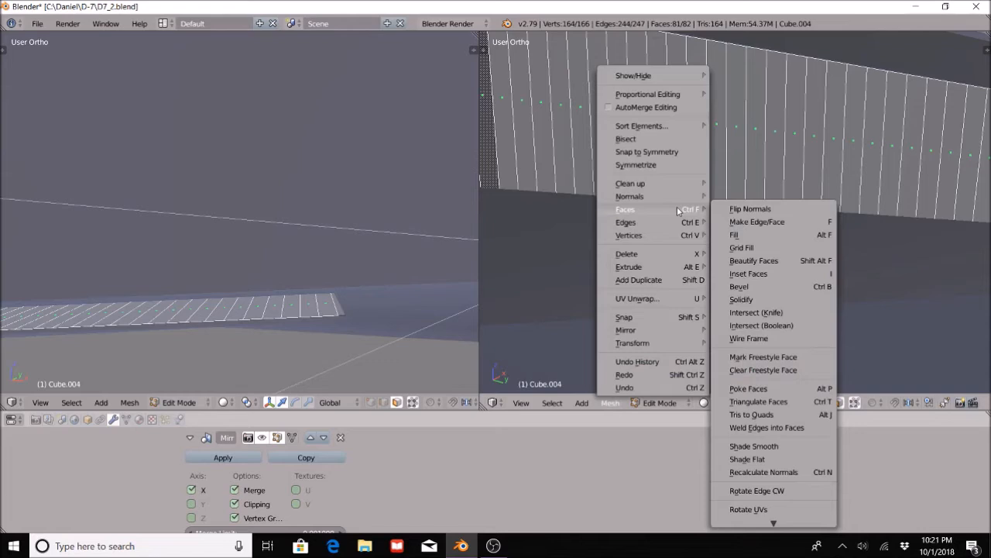
mouse_move(785, 530)
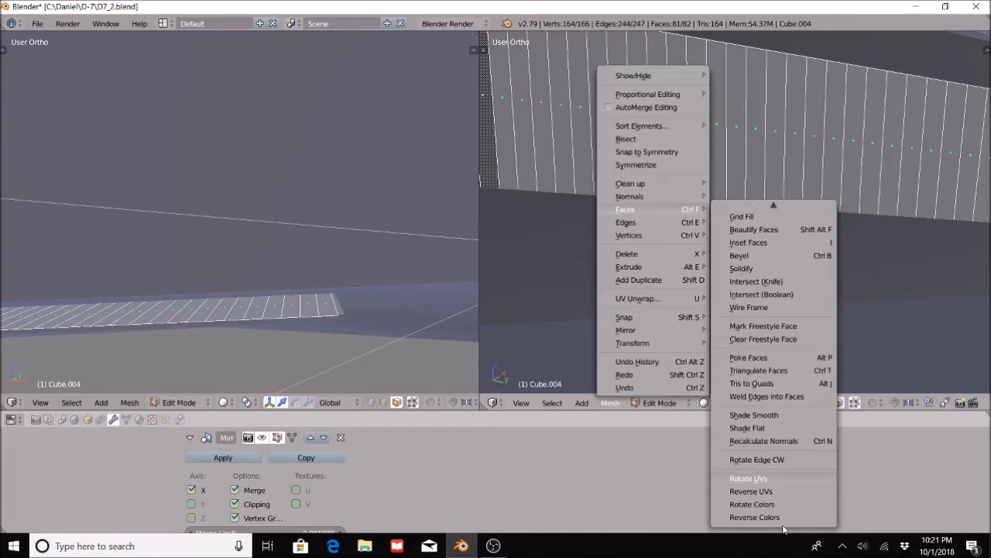
mouse_move(647, 237)
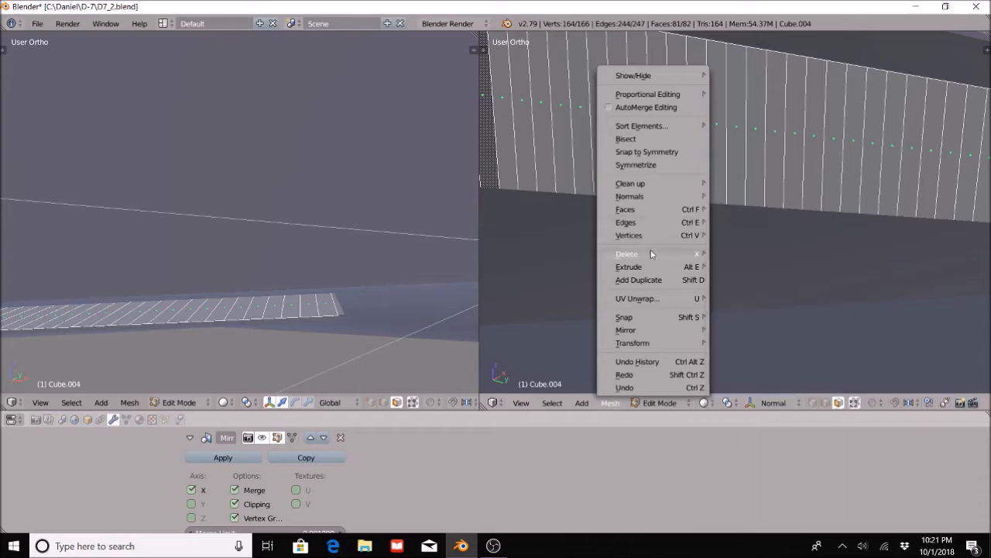
mouse_move(651, 265)
left_click(784, 294)
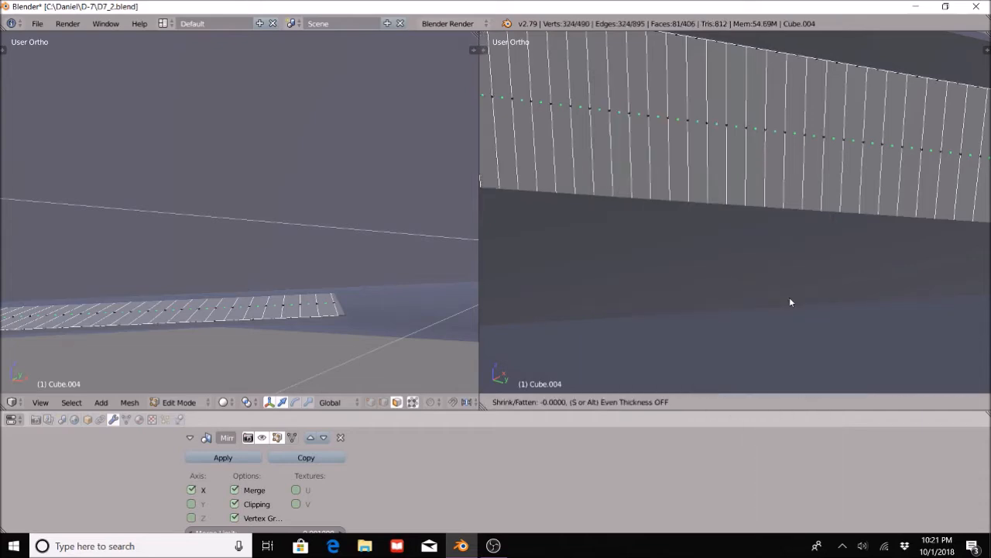
left_click(929, 300)
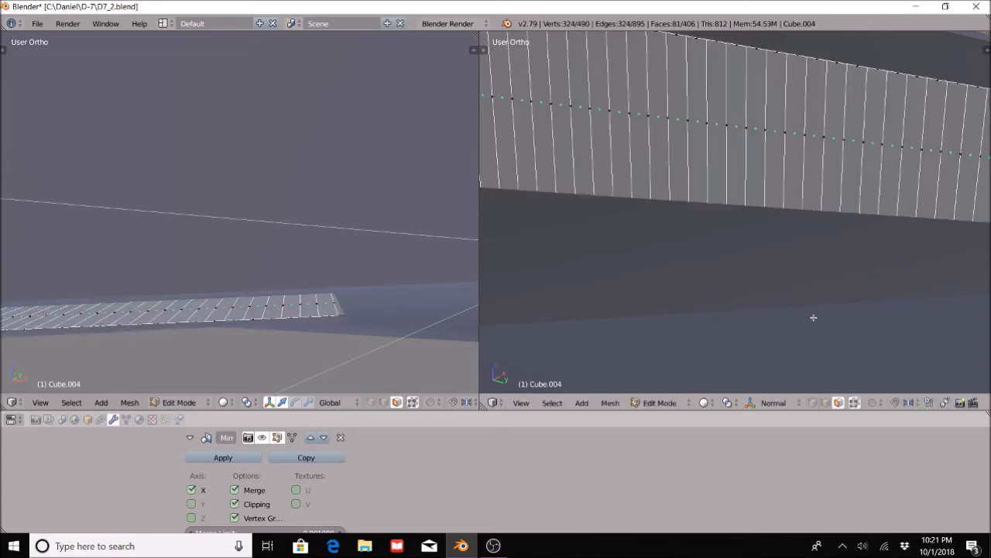
Try to move the extruded strips along the global Y axis and scale them as one group
scroll(637, 310, "down", 4)
left_click(40, 402)
key("g")
key("y")
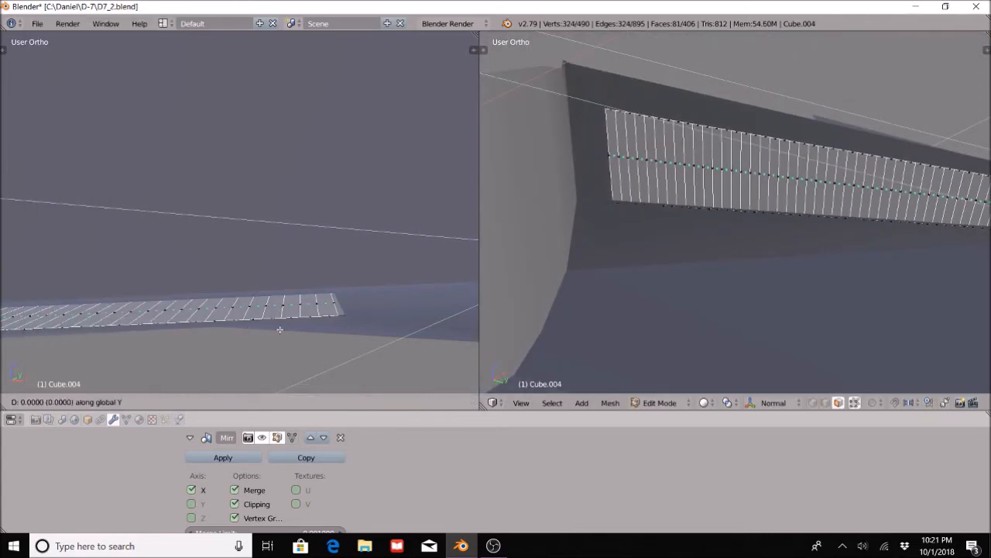
left_click(279, 327)
scroll(777, 248, "up", 3)
key("s")
left_click(946, 272)
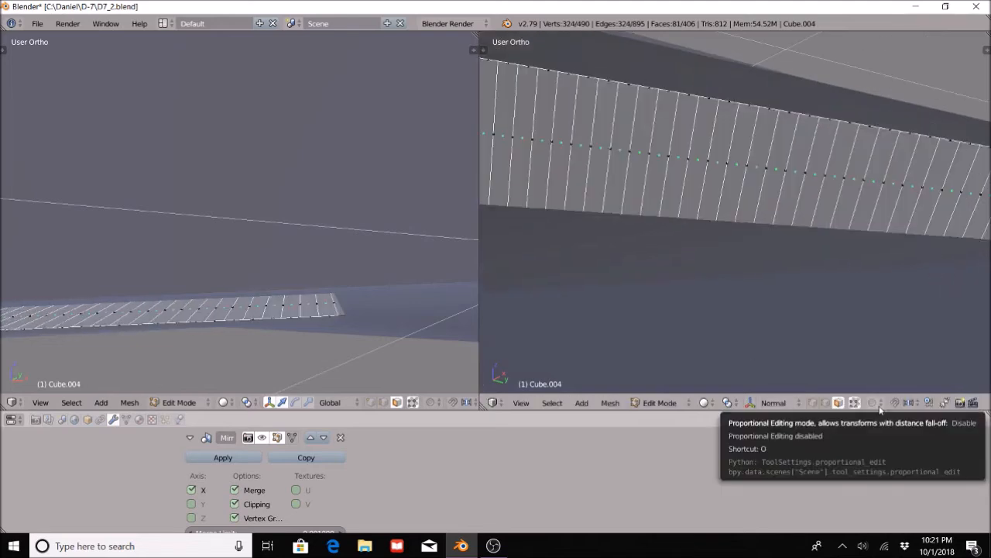
Set the pivot point to Individual Origins and scale each extruded strip down within its own outline
left_click(728, 402)
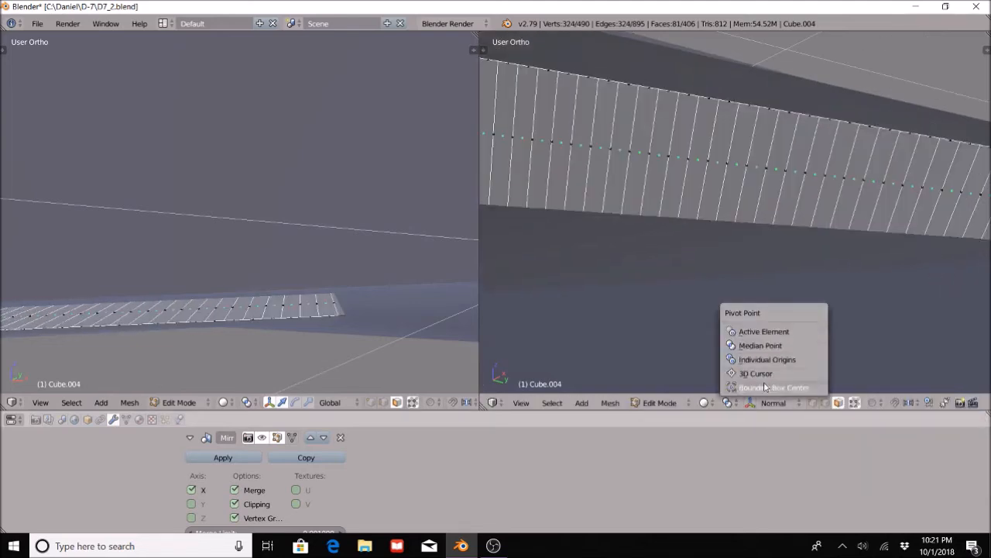
left_click(803, 360)
key("s")
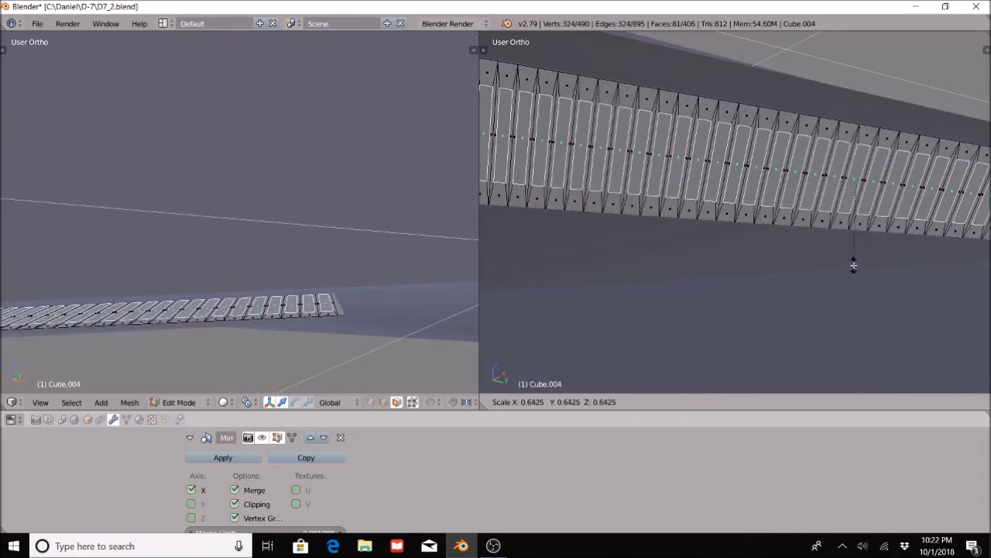
left_click(848, 225)
scroll(750, 258, "up", 5)
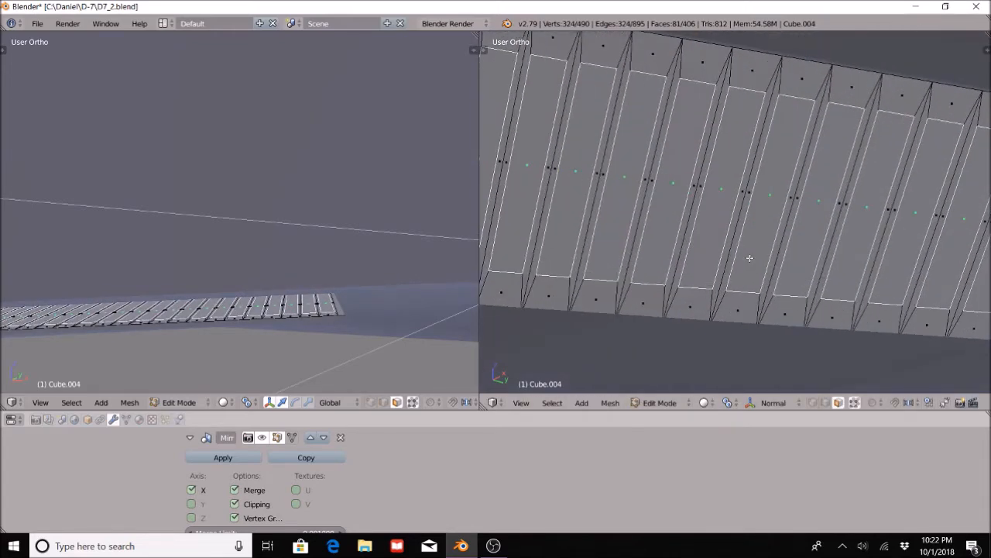
Try to scale the extruded strips along their normal Y axis
key("z")
key("z")
key("s")
key("z")
key("z")
key("y")
key("y")
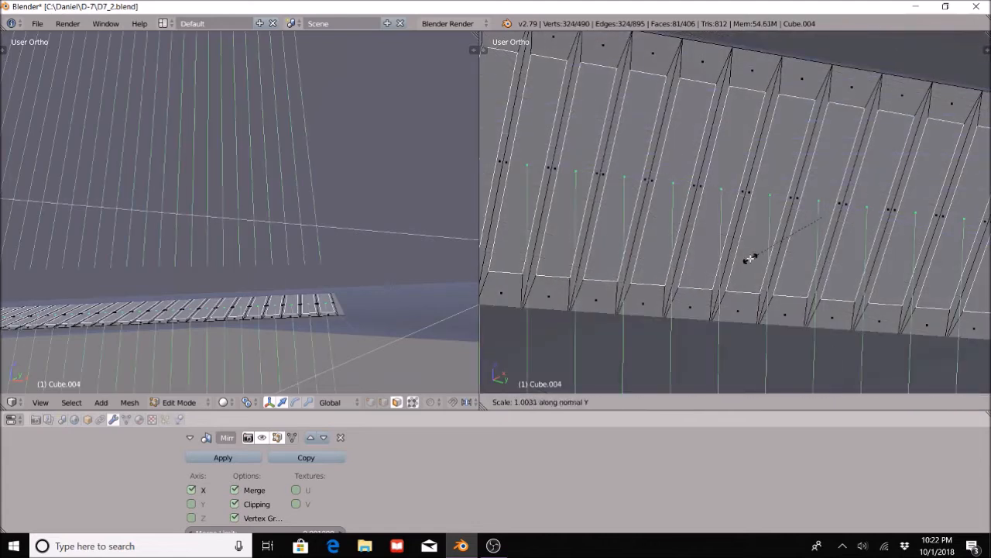
left_click(744, 282)
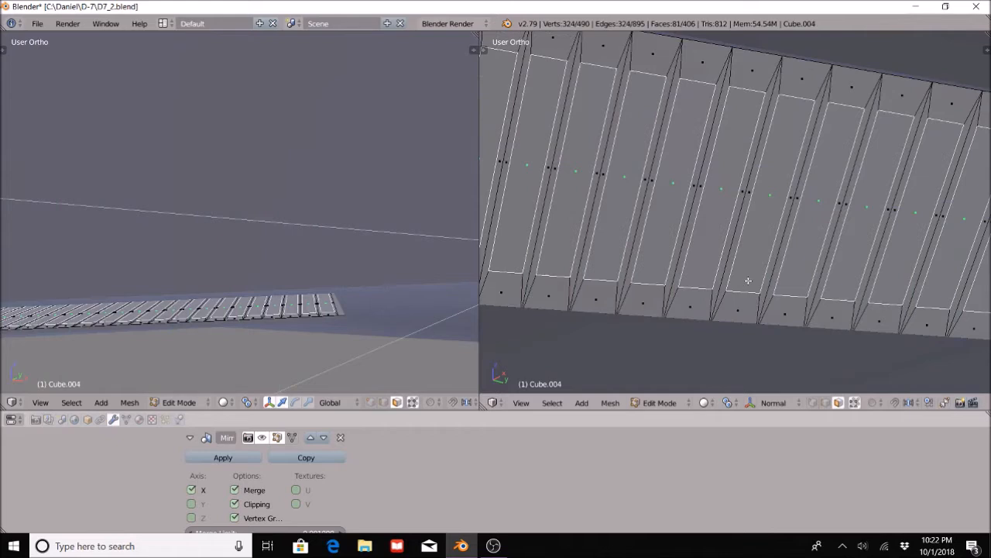
Stretch the extruded strips lengthwise along each strip's normal Y axis so they nearly reach the grille's long edges
scroll(819, 270, "down", 4)
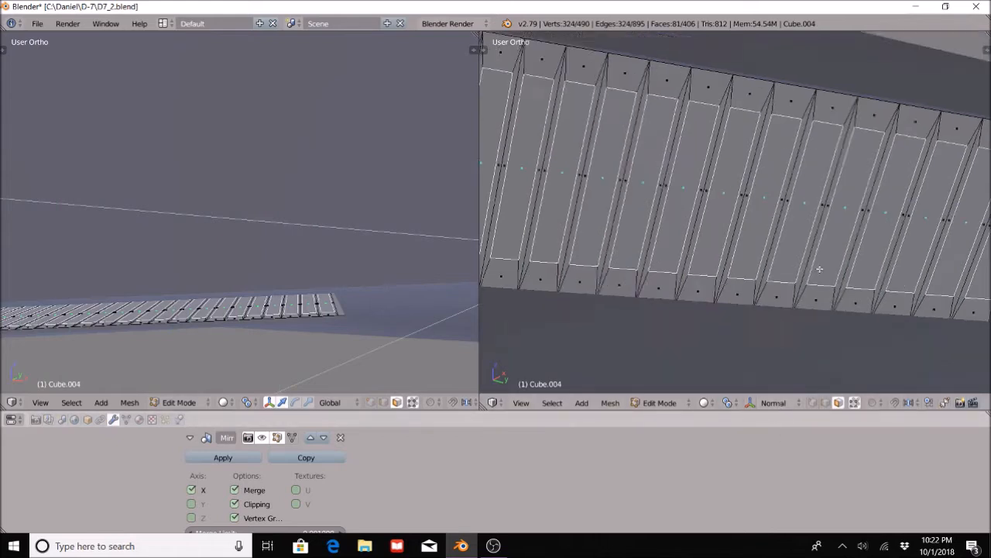
scroll(855, 282, "up", 3)
key("s")
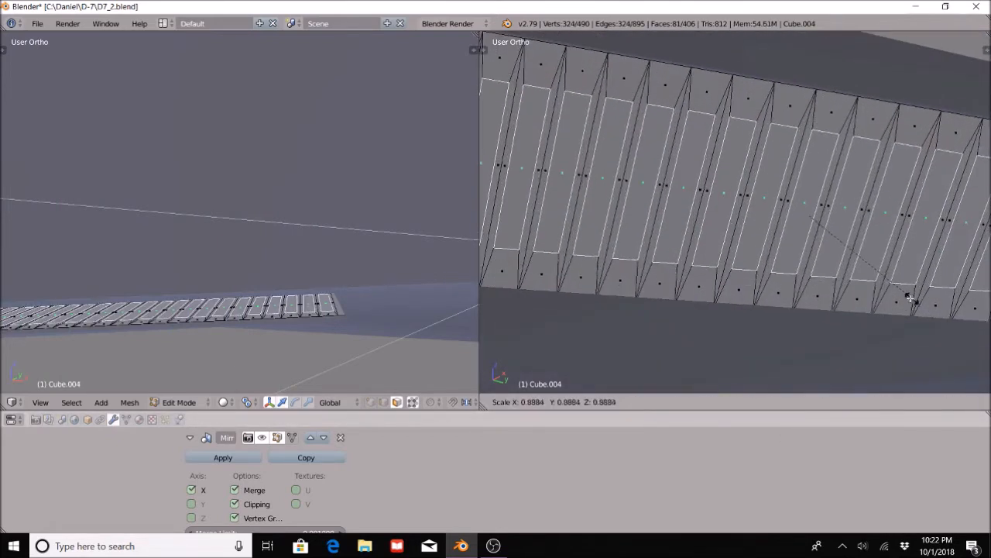
key("Escape")
key("s")
key("y")
key("y")
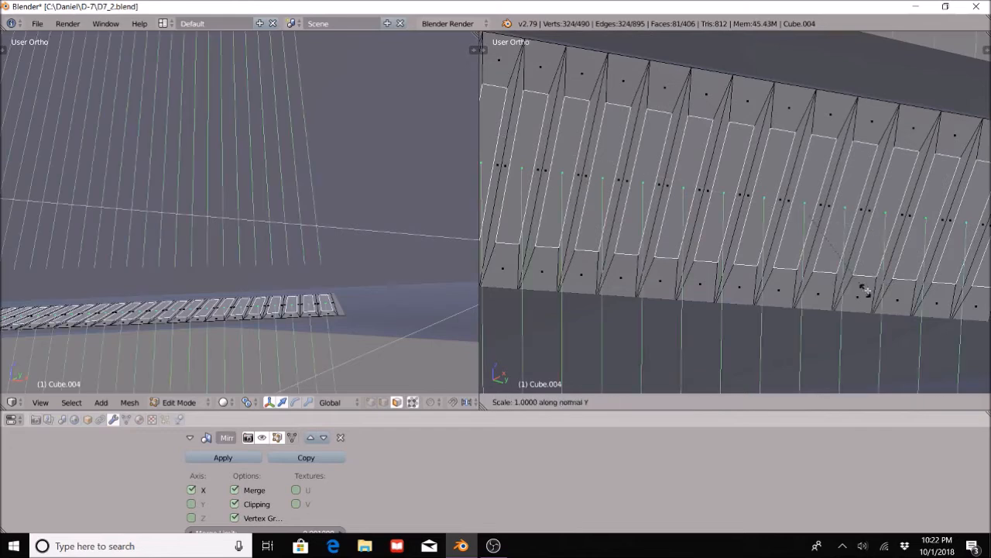
left_click(858, 345)
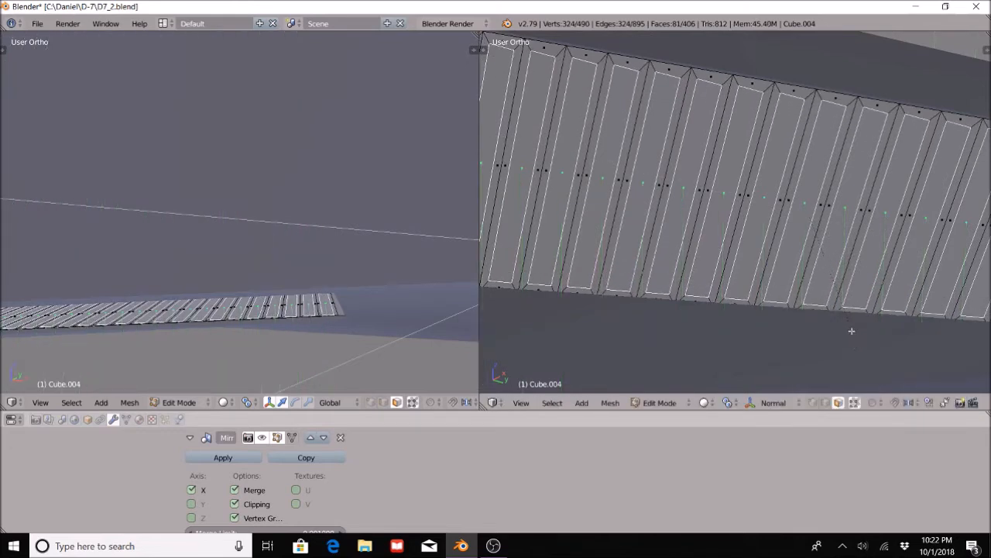
Set the pivot point to Active Element for the selected wing grille strips
scroll(852, 336, "down", 13)
scroll(837, 310, "up", 4)
middle_click_drag(265, 349, 222, 247, "shift")
scroll(222, 248, "up", 2)
scroll(233, 248, "up", 4)
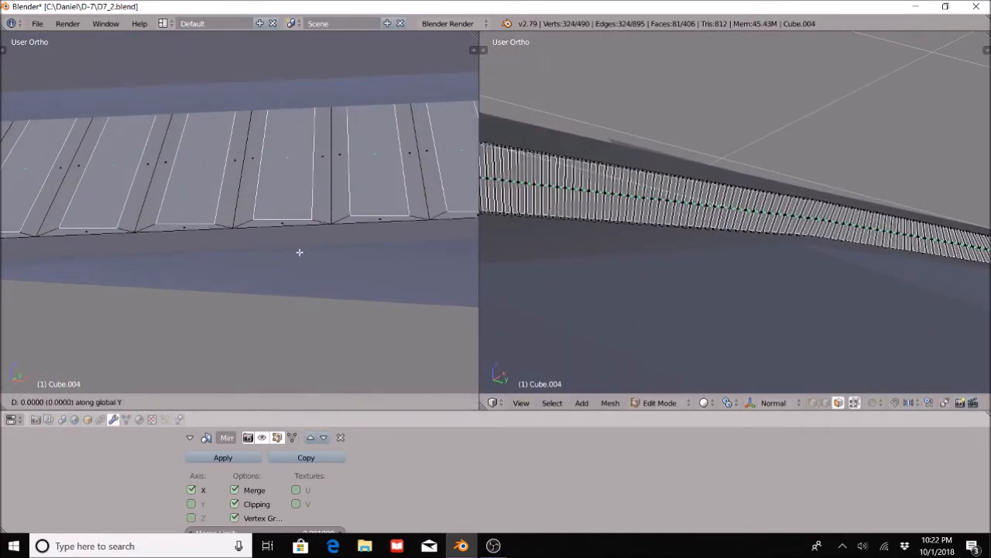
left_click(248, 403)
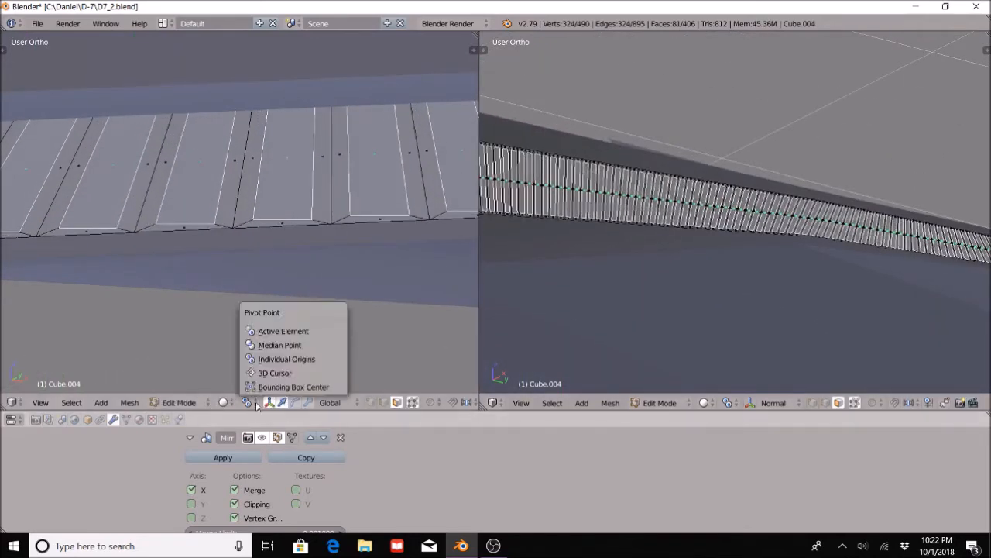
left_click(283, 331)
Try to move the selected strips along the Y, X and Z axes
key("g")
key("y")
right_click(332, 273)
key("g")
key("y")
key("y")
right_click(333, 292)
key("g")
key("x")
key("x")
right_click(336, 325)
key("g")
key("z")
key("z")
right_click(341, 319)
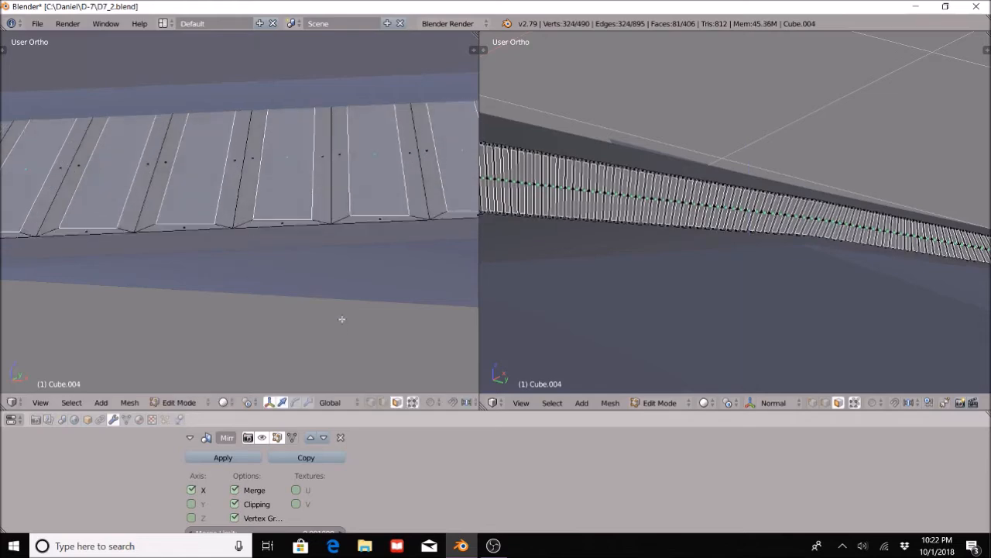
From the bottom view, move the selected wing grille strips about 0.002 along the global Y axis
scroll(283, 280, "down", 18)
middle_click_drag(213, 304, 140, 349)
left_click(40, 403)
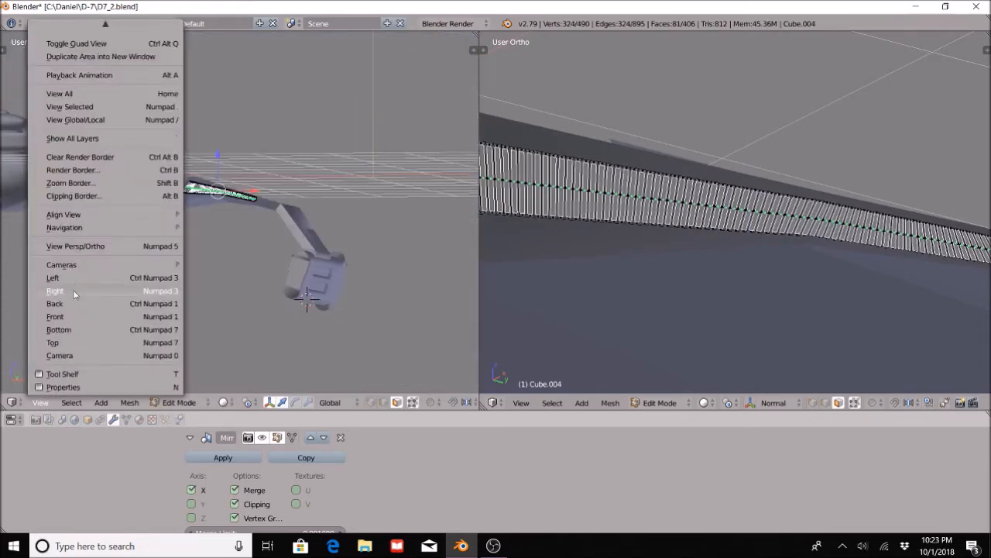
left_click(64, 342)
scroll(234, 70, "up", 4)
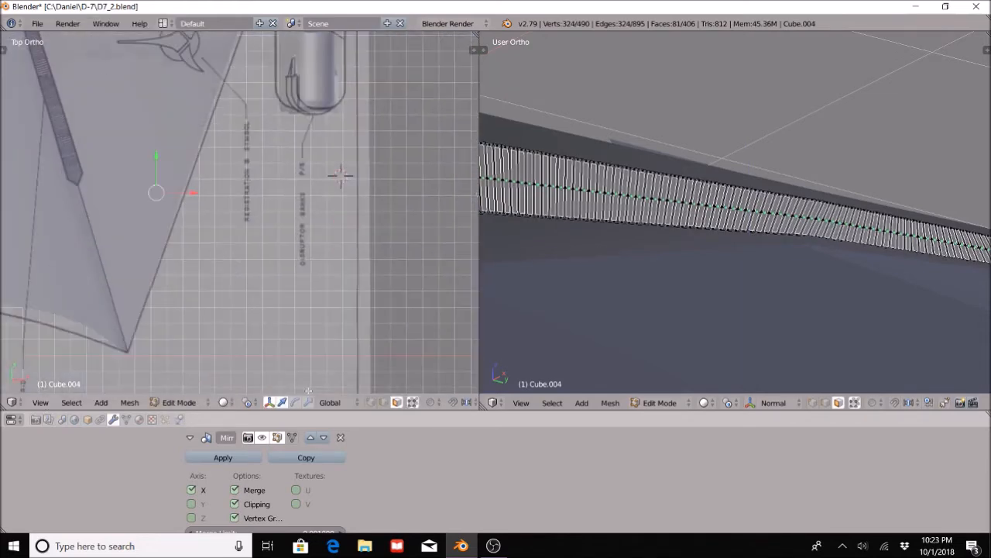
left_click(41, 403)
left_click(54, 328)
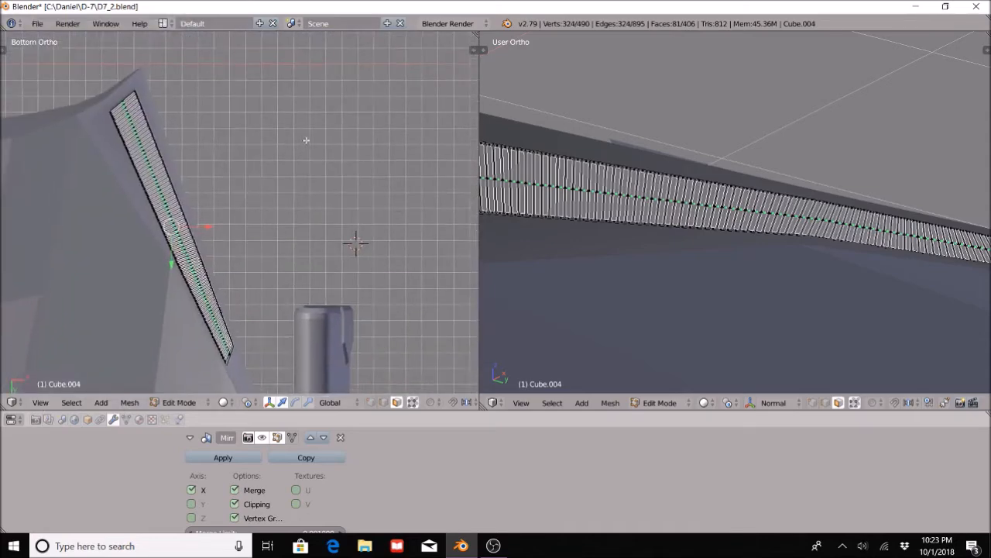
scroll(358, 233, "up", 5)
key("g")
key("y")
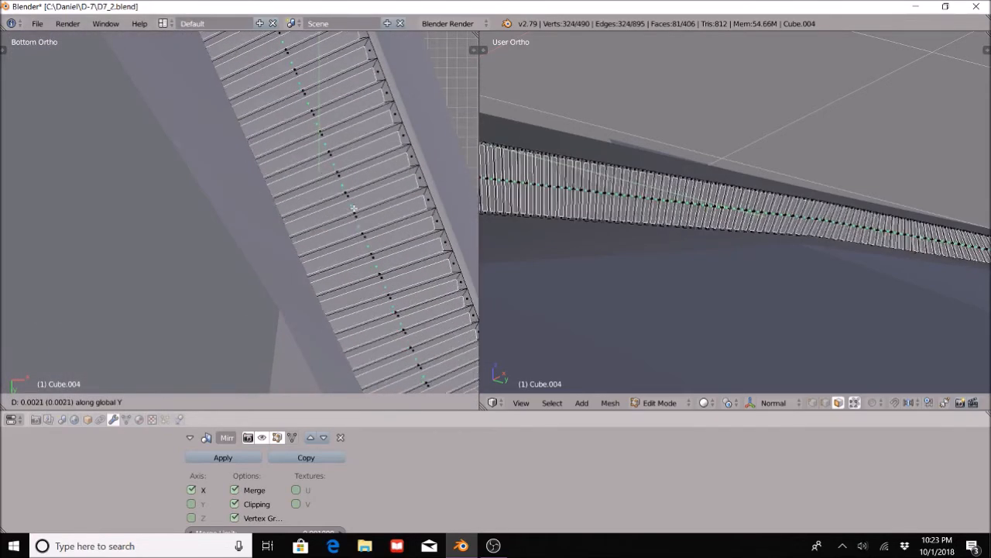
key("Return")
Leave Edit Mode and examine the wing grille slats from several angles in rendered shading, then return to solid shading
key("Tab")
mouse_move(715, 290)
middle_mouse_down()
mouse_move(761, 237)
mouse_move(748, 341)
middle_mouse_up()
left_click(725, 403)
left_click(743, 318)
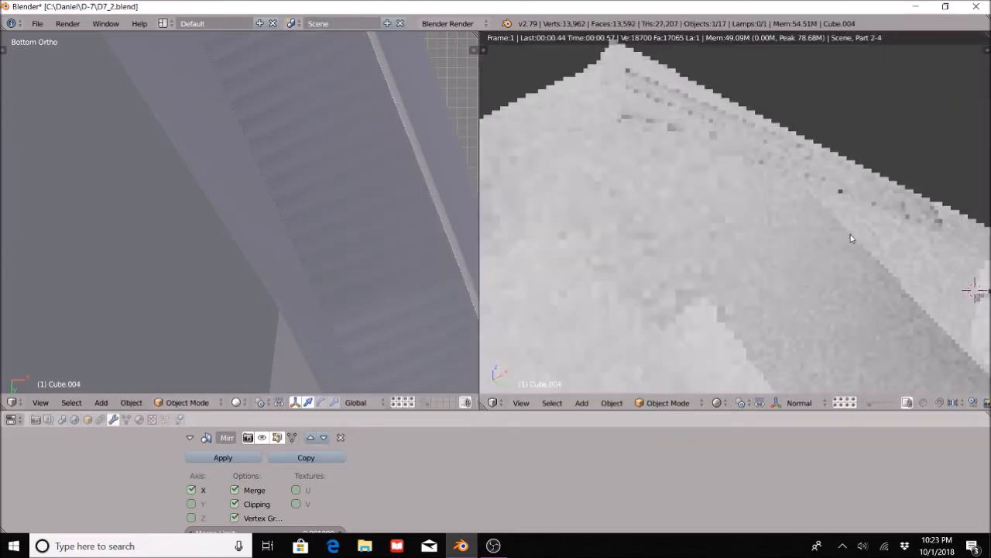
middle_click_drag(856, 238, 828, 271)
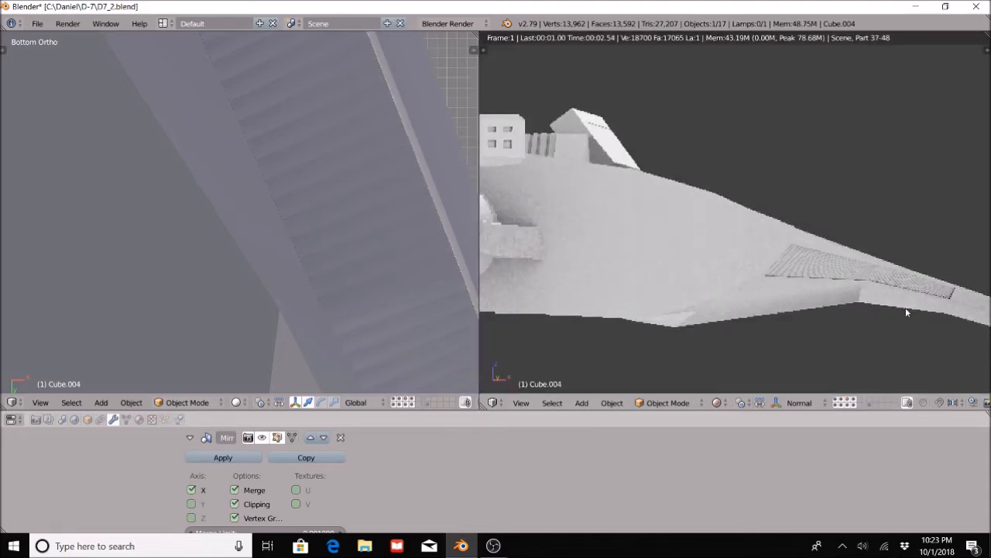
middle_click_drag(949, 314, 807, 270, "shift")
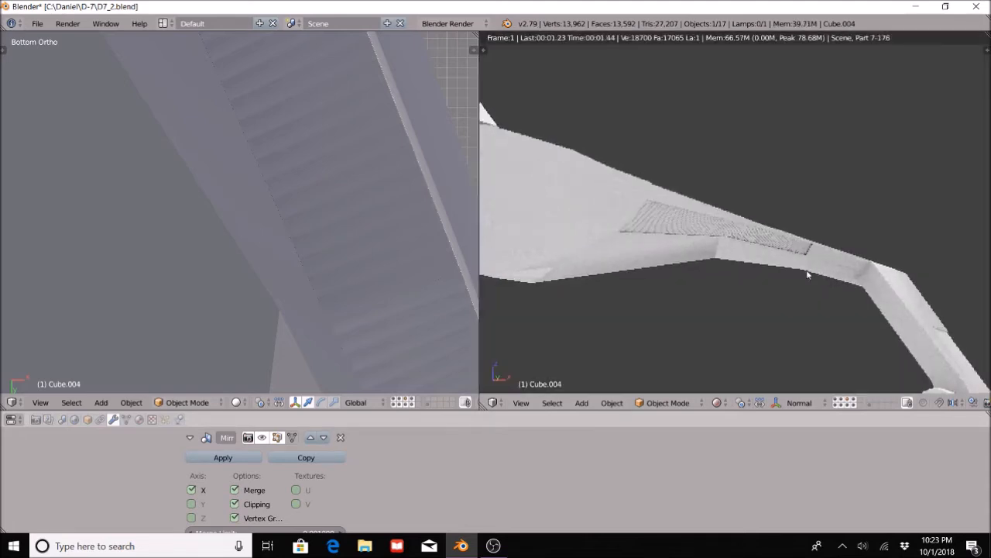
scroll(806, 272, "up", 3)
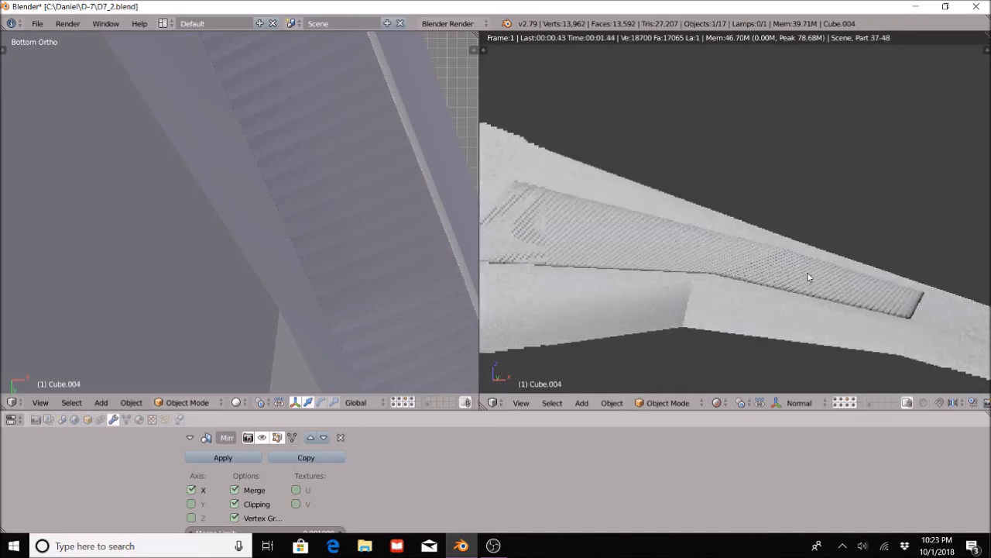
middle_click_drag(808, 275, 742, 292)
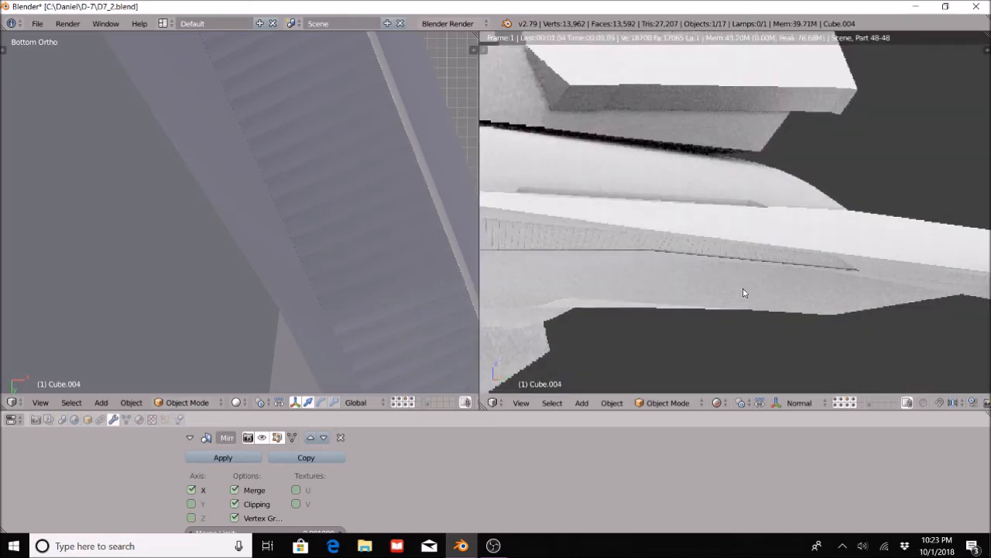
middle_click_drag(744, 292, 672, 305)
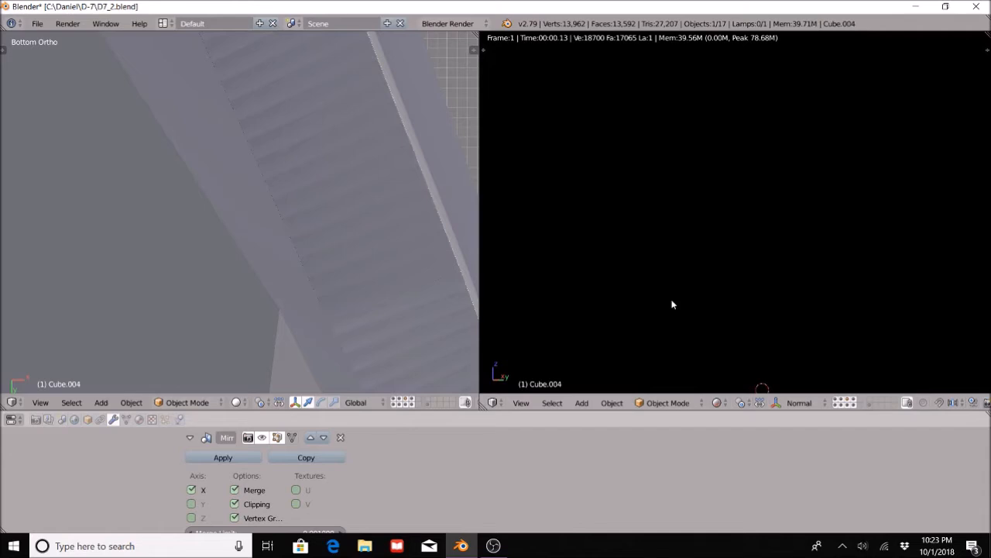
key("shift+z")
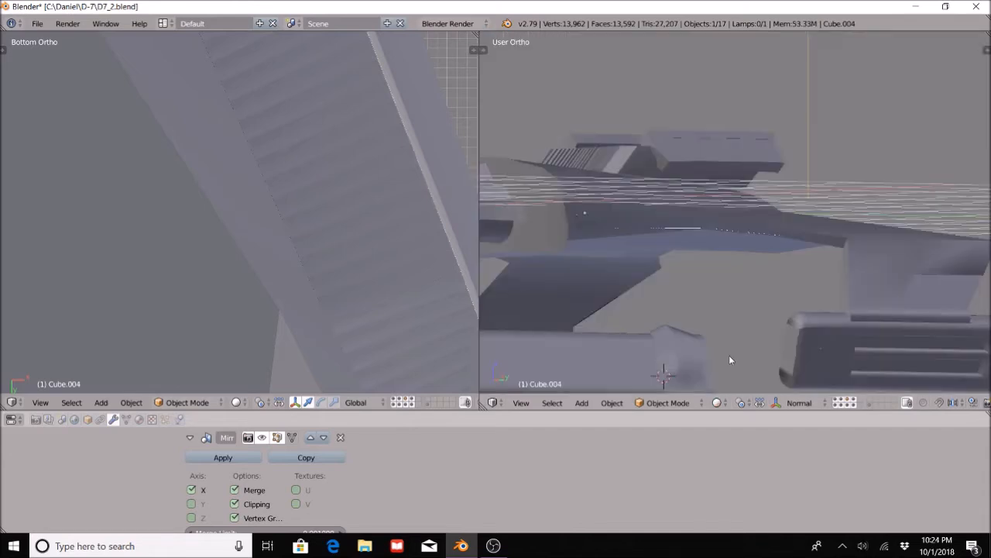
left_click(496, 545)
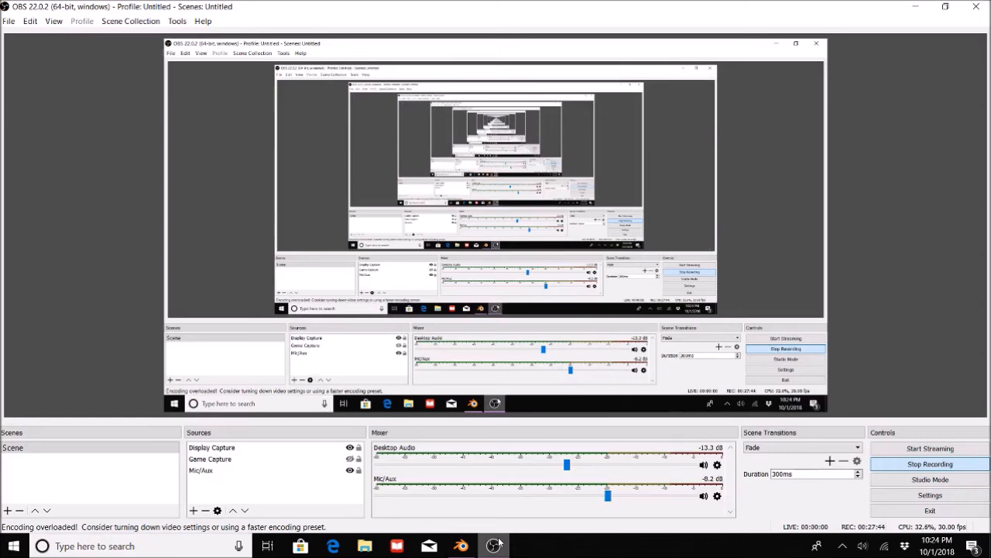
left_click(496, 545)
Select the long grille face with pointed ends on the ship and open it in Edit Mode
middle_click_drag(781, 255, 837, 181)
scroll(768, 284, "up", 5)
scroll(737, 270, "down", 9)
scroll(640, 270, "up", 5)
scroll(862, 248, "up", 4)
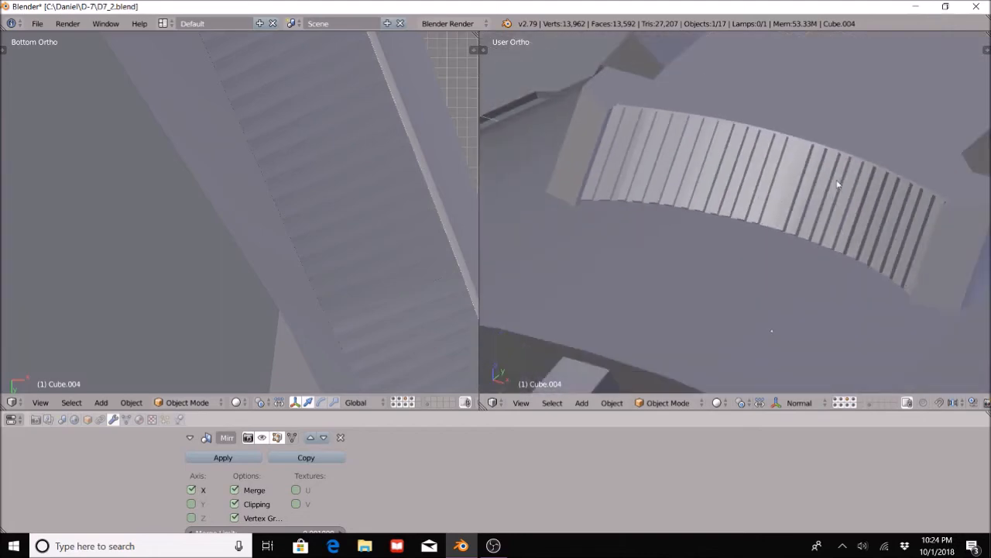
middle_click_drag(802, 224, 811, 204)
right_click_drag(765, 194, 813, 195)
right_click(782, 198)
scroll(950, 249, "down", 3)
middle_click_drag(950, 248, 758, 290)
left_click(682, 406)
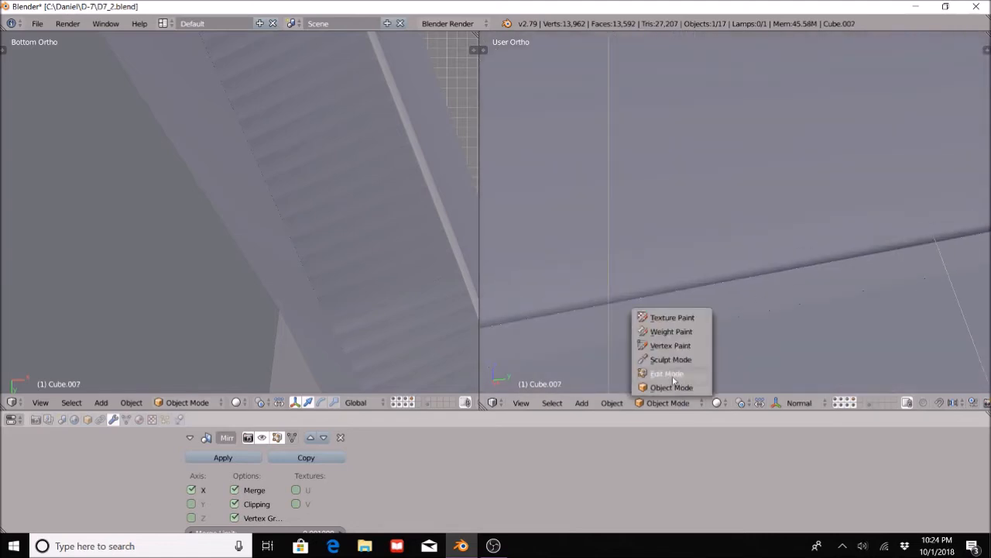
left_click(666, 374)
Try to add loop cuts across the long pointed grille face
scroll(679, 292, "down", 5)
scroll(728, 267, "up", 3)
key("ctrl+r")
scroll(747, 275, "up", 7)
key("Escape")
middle_click_drag(747, 273, 782, 129)
middle_click_drag(782, 287, 768, 181)
right_click(751, 143)
key("g")
right_click(701, 186)
key("ctrl+r")
scroll(705, 152, "up", 1)
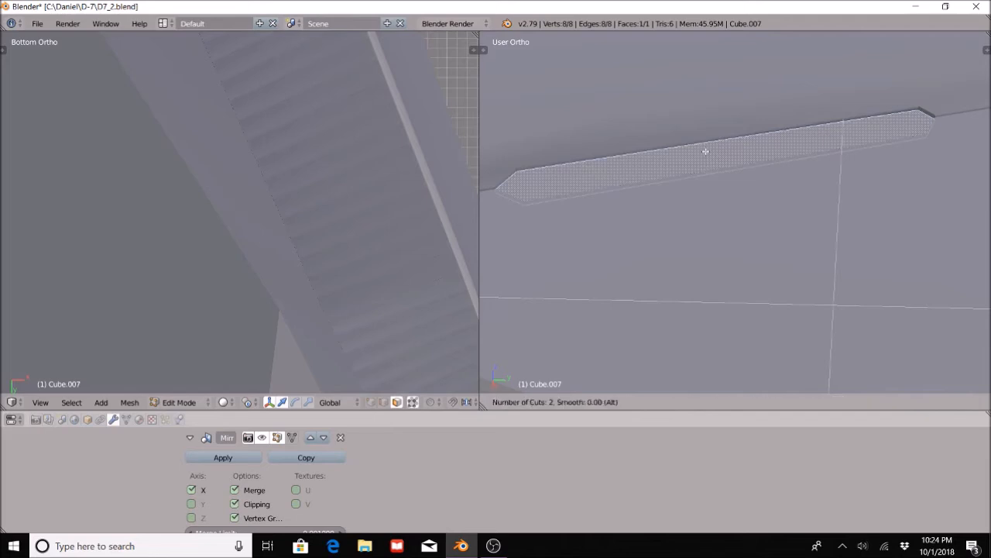
key("Escape")
scroll(826, 151, "down", 2)
scroll(759, 157, "up", 3)
key("a")
scroll(717, 147, "up", 2)
key("a")
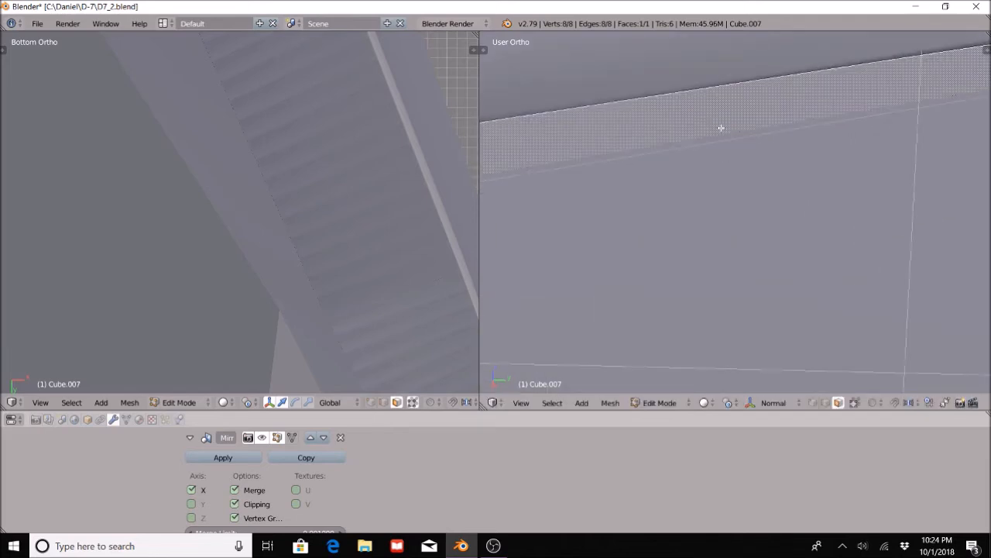
scroll(767, 159, "down", 2)
scroll(763, 164, "up", 2)
Subdivide the edges of the long grille face and try a loop cut on the result
key("ctrl+e")
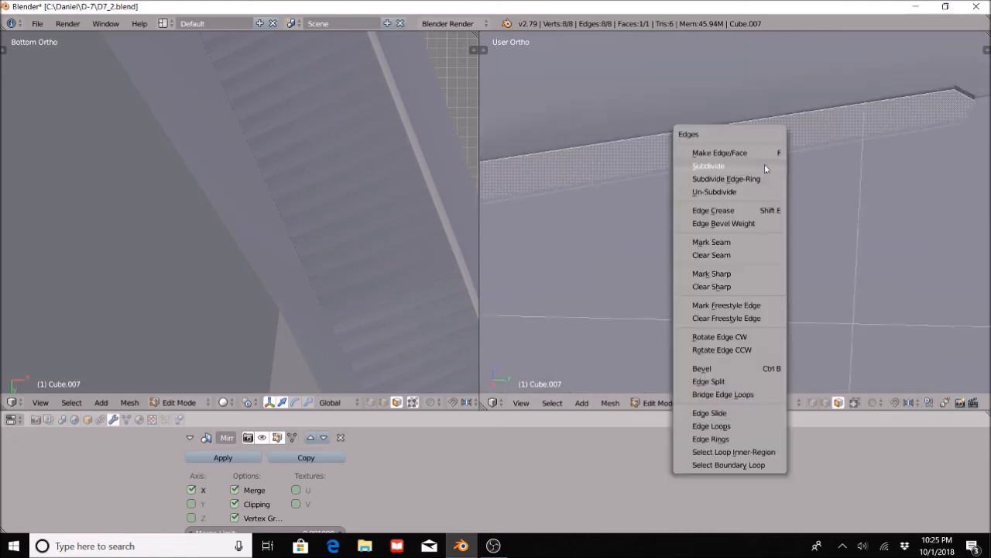
left_click(765, 164)
scroll(763, 165, "down", 2)
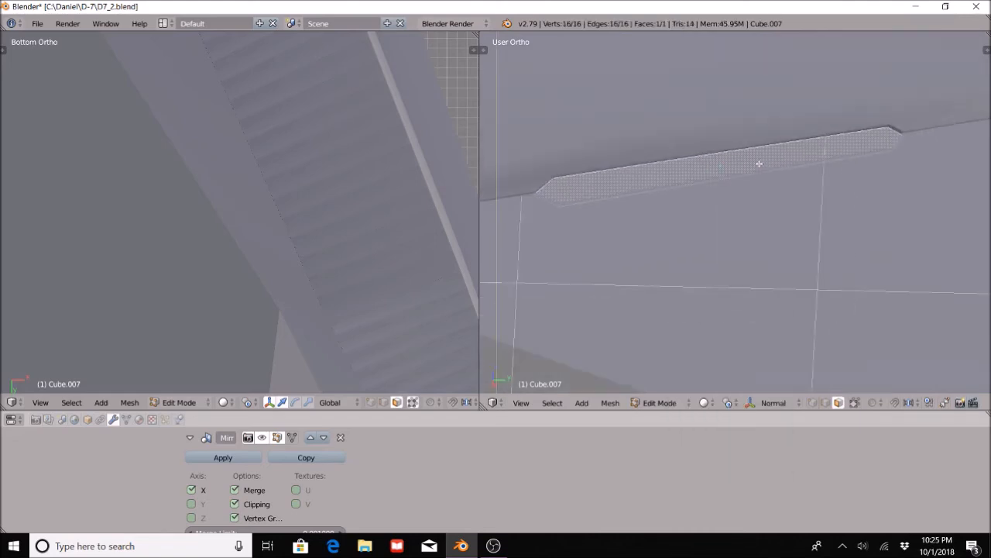
left_click(813, 404)
scroll(748, 179, "up", 3)
key("a")
key("ctrl+r")
key("Escape")
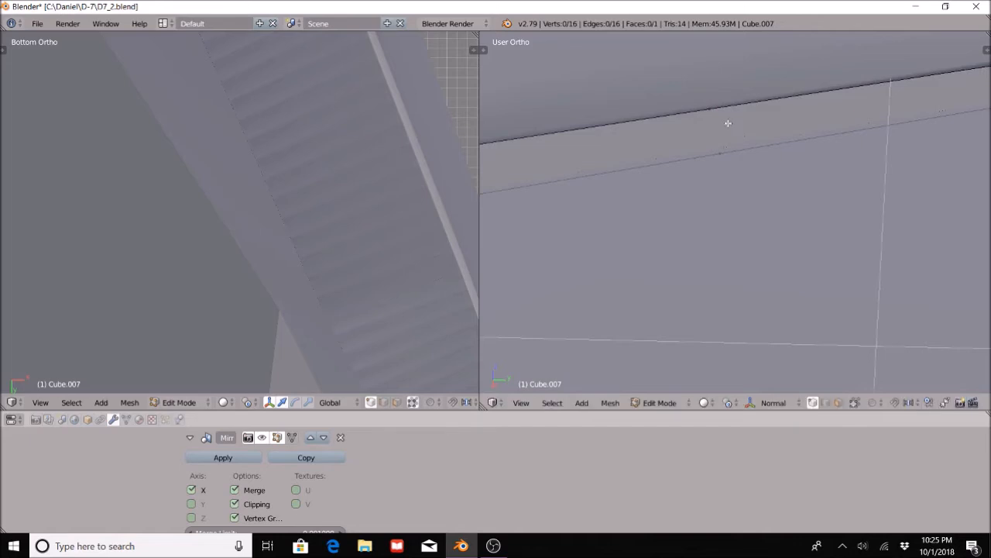
scroll(728, 123, "down", 2)
right_click(719, 143)
key("a")
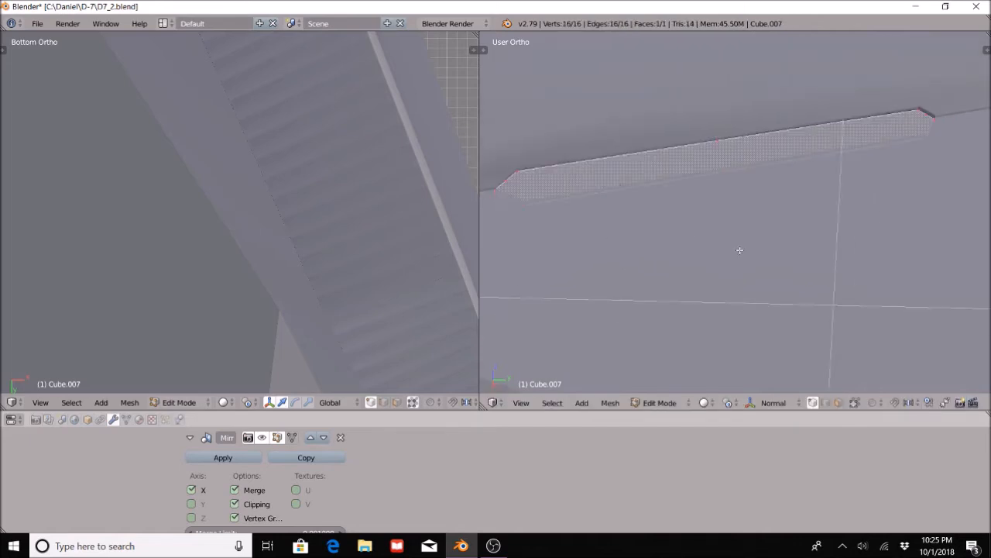
Undo the subdivision of the grille face and try once more to loop-cut it
left_click(813, 403)
key("ctrl+z")
key("ctrl+z")
key("a")
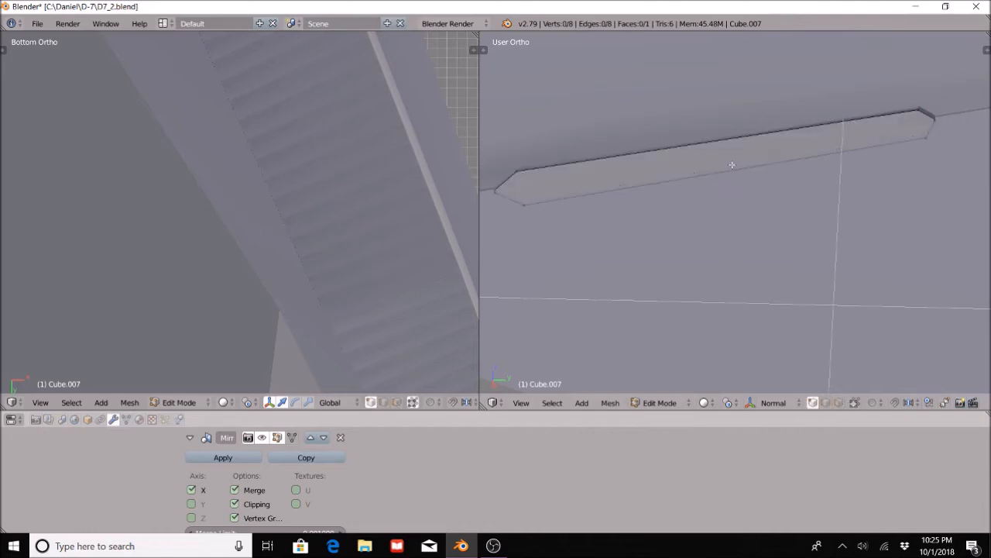
key("ctrl+r")
key("Escape")
right_click(743, 146)
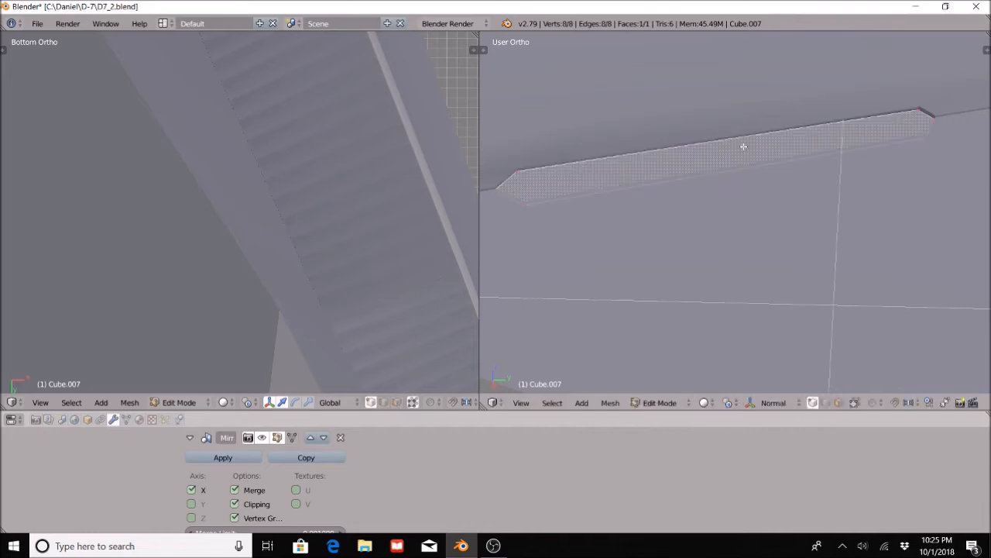
left_click(522, 403)
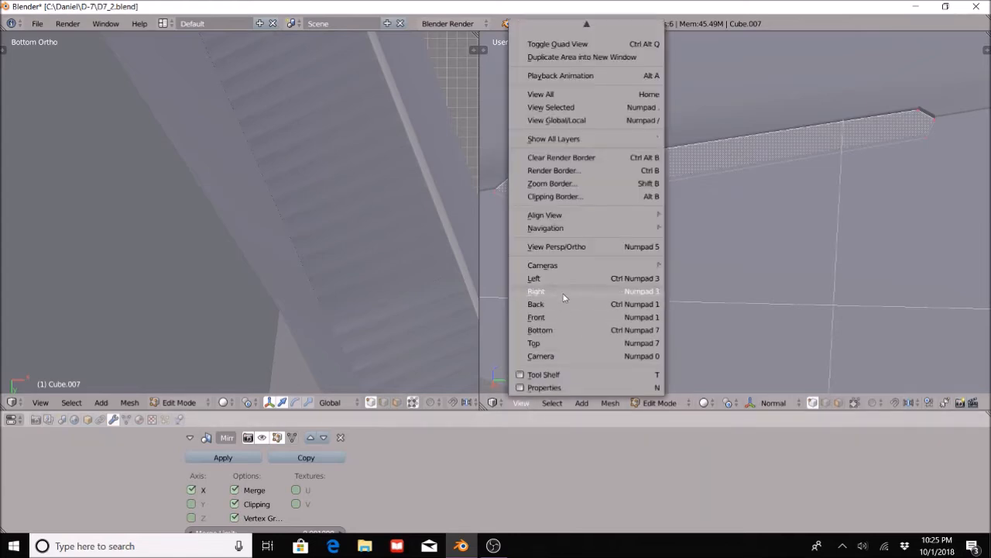
key("a")
Delete only the face of the long grille piece, keeping its outline edges and vertices
left_click(839, 403)
right_click(743, 155)
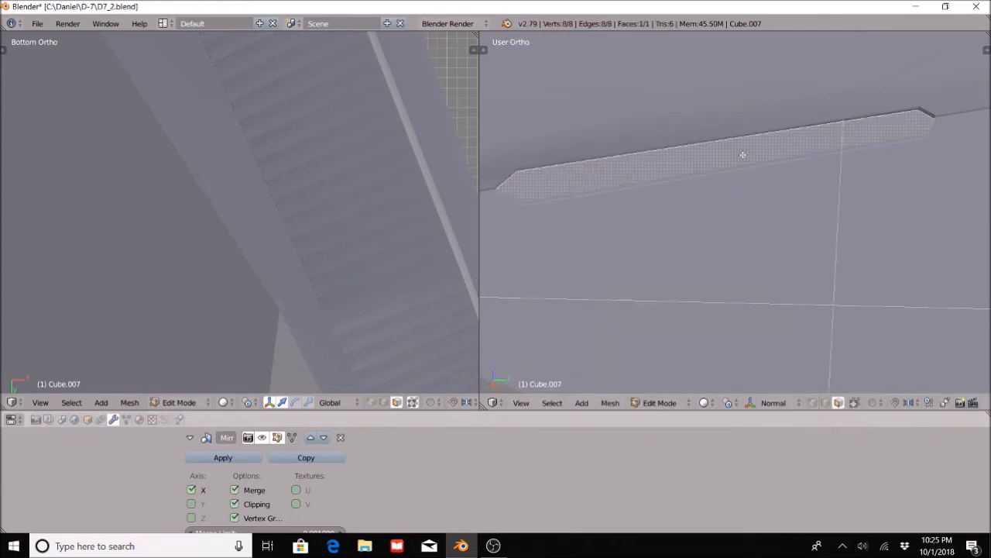
key("x")
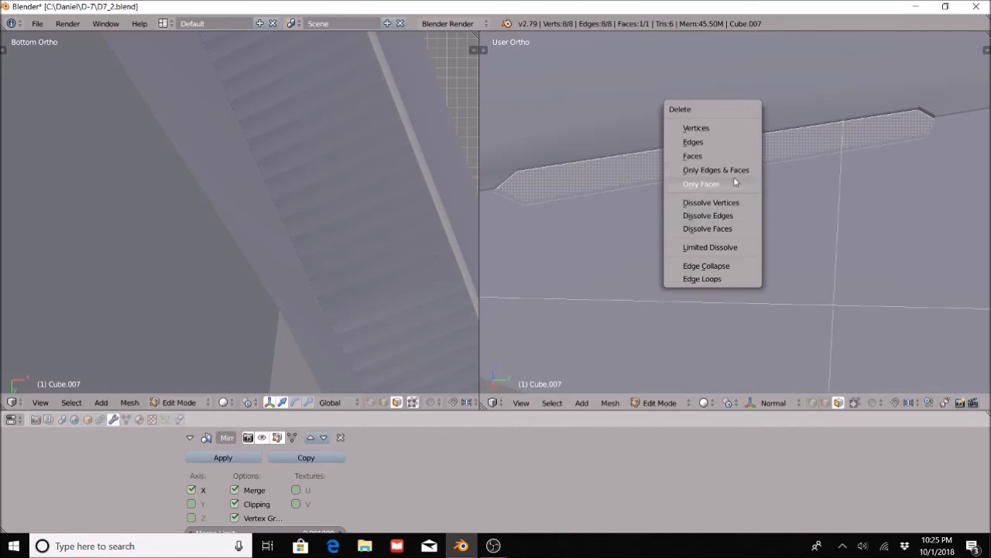
left_click(733, 180)
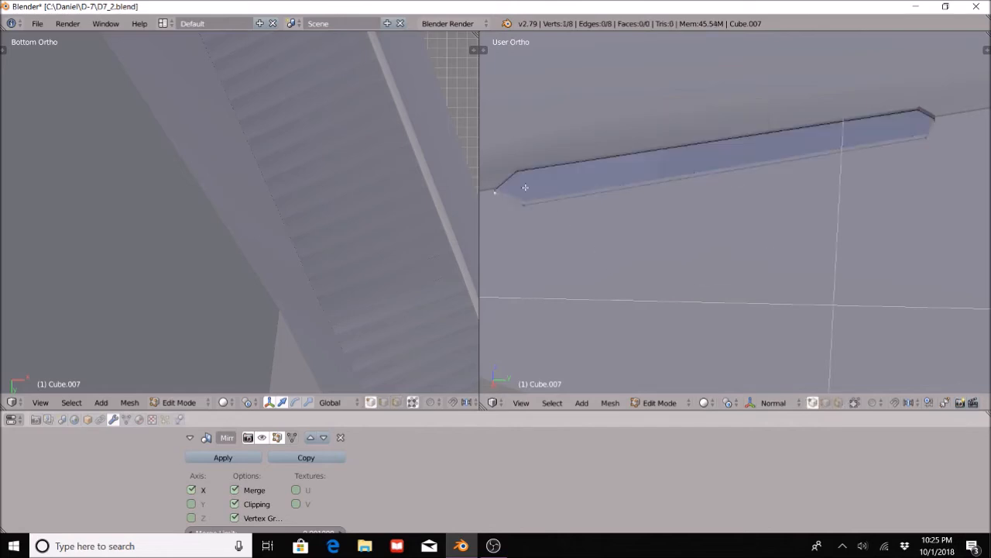
Fill the upper half of the open grille outline with a face between its two side points and two upper corners
right_click(936, 118, "shift")
right_click(920, 109, "shift")
right_click(517, 172, "shift")
key("f")
Fill the lower half of the grille outline with a second face between its side points and lower corners
right_click(496, 192)
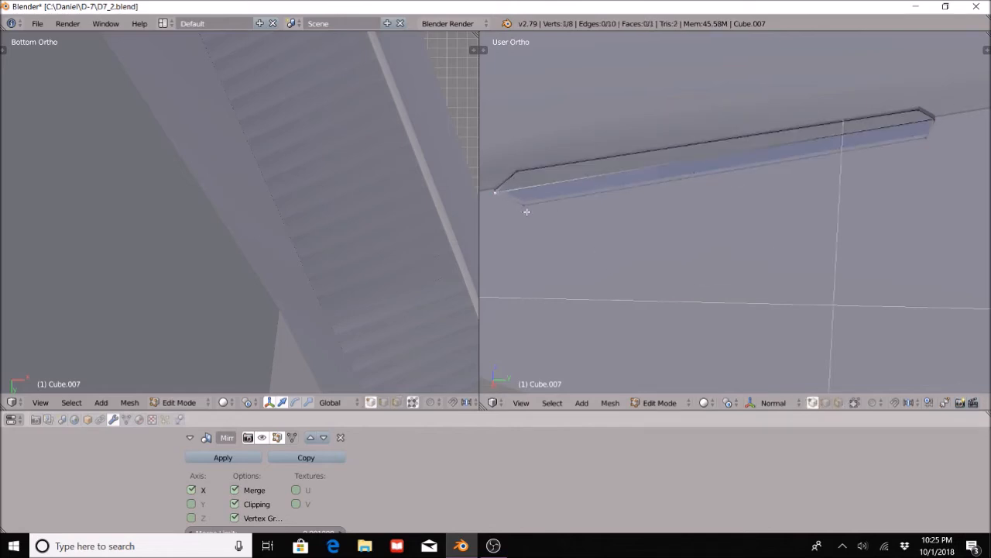
right_click(927, 137, "shift")
right_click(935, 119, "shift")
key("f")
key("a")
scroll(932, 145, "up", 1)
middle_click_drag(931, 146, 750, 203, "shift")
scroll(826, 206, "up", 5)
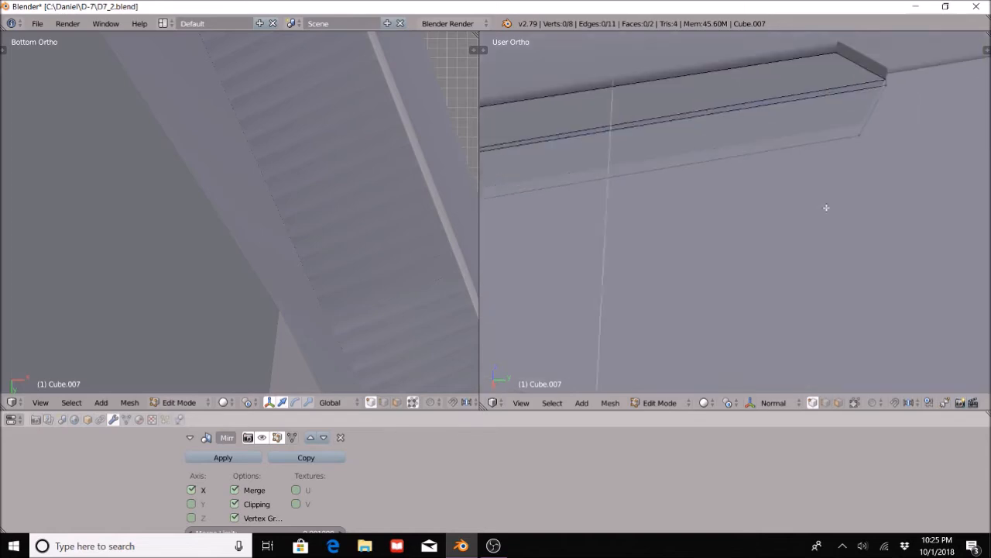
Undo the upper and lower face fills so the long grille outline is open again
middle_click_drag(826, 206, 809, 279, "shift")
right_click(870, 154)
right_click(869, 147, "shift")
scroll(690, 226, "down", 5)
middle_click_drag(542, 271, 821, 221, "shift")
scroll(784, 231, "up", 6)
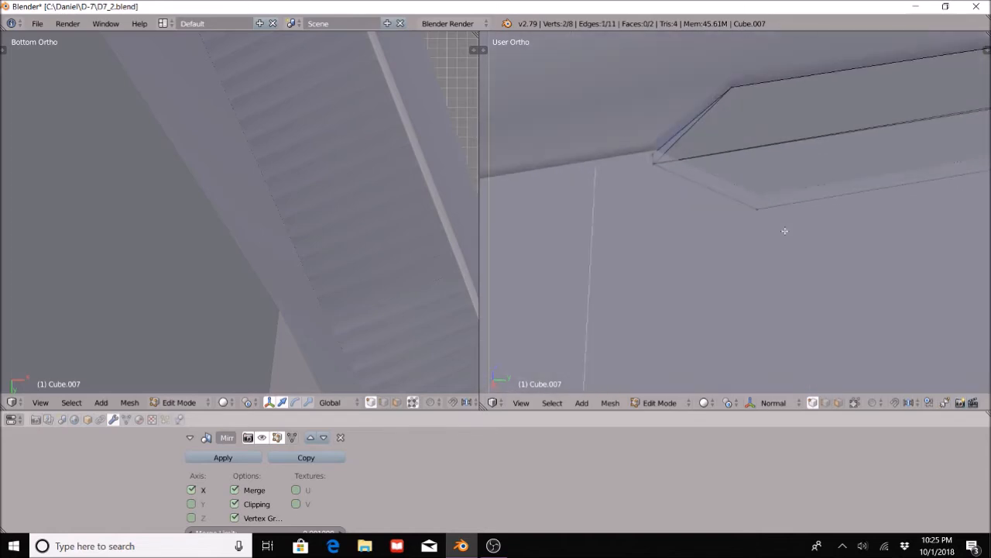
key("ctrl+z")
key("ctrl+z")
key("ctrl+z")
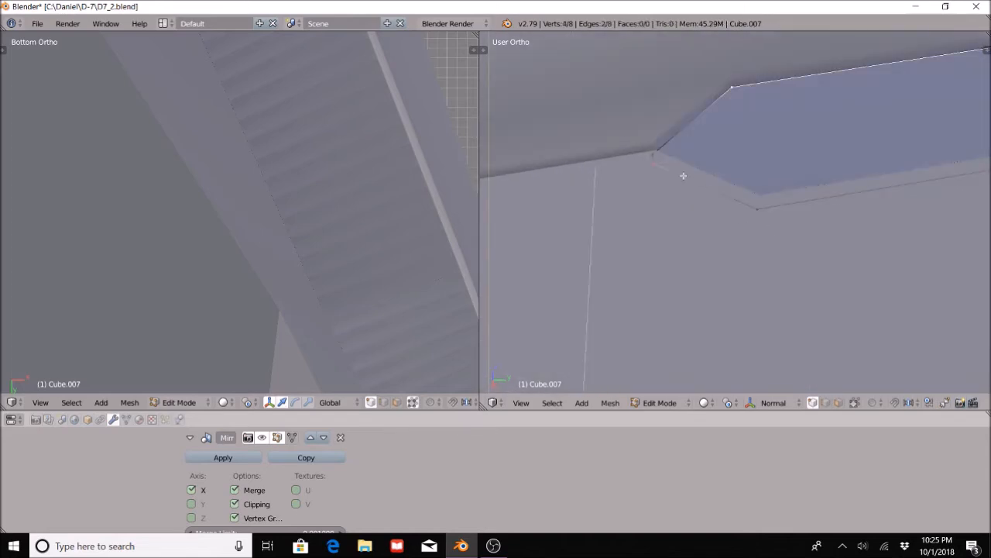
Refill the grille outline with separate upper and lower faces, leaving a narrow strip open between them
key("f")
key("a")
right_click(653, 164)
right_click(757, 209, "shift")
scroll(806, 197, "down", 8)
middle_click_drag(937, 193, 699, 232, "shift")
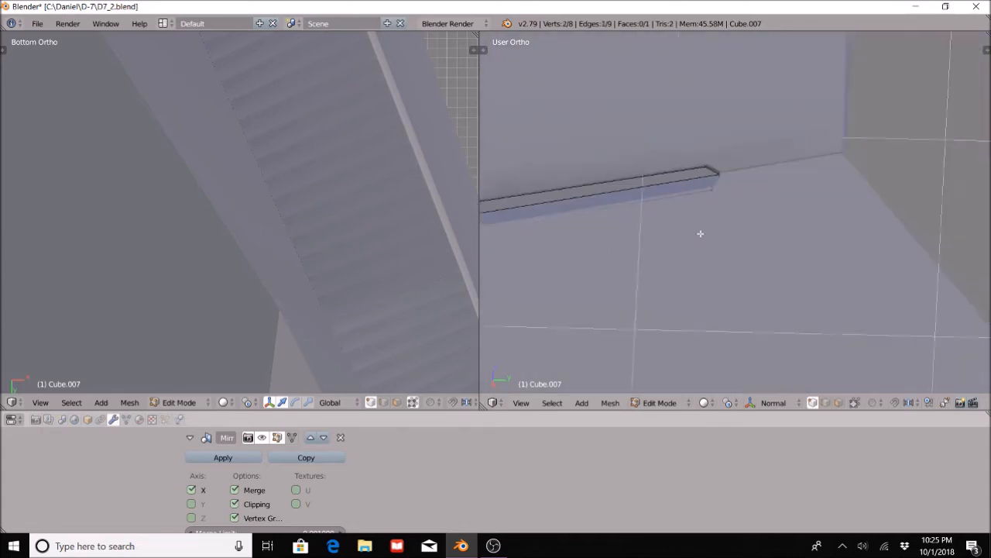
scroll(697, 217, "up", 4)
right_click(677, 157, "shift")
right_click(690, 133, "shift")
key("f")
Fill the narrow strip between the two grille faces with a third face and recalculate all normals
right_click(687, 119)
right_click(690, 124, "shift")
middle_click_drag(766, 177, 984, 155, "shift")
middle_click_drag(495, 203, 868, 164, "shift")
right_click(644, 171, "shift")
right_click(643, 186, "shift")
key("f")
key("a")
key("a")
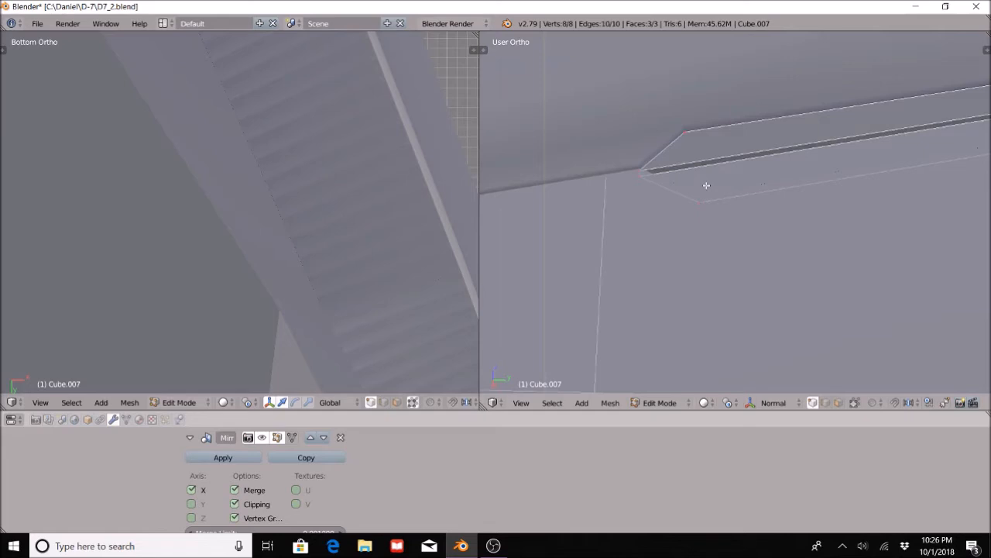
key("ctrl+n")
key("a")
middle_click_drag(707, 186, 983, 361)
key("ctrl+r")
key("Escape")
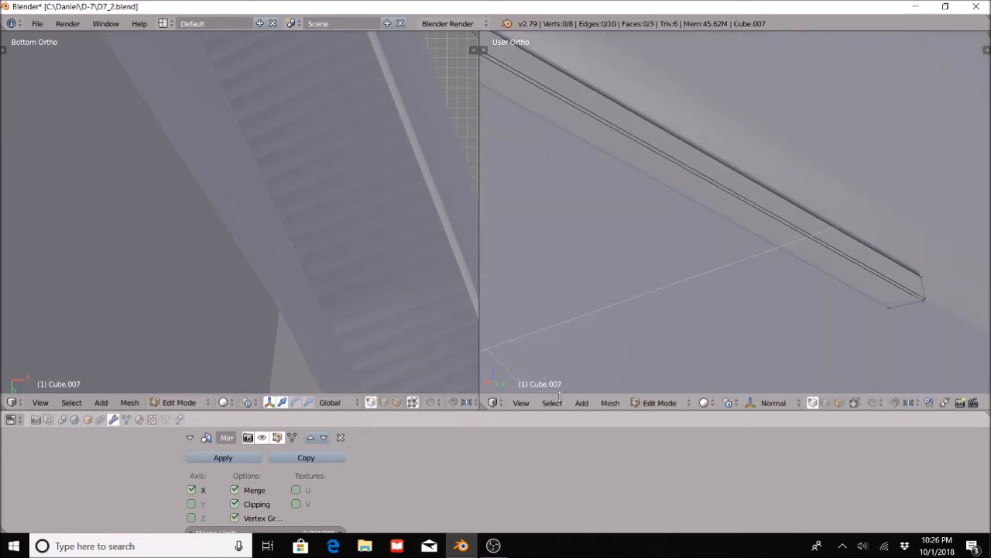
Switch the modelling viewport to top view and try a loop cut across the long grille faces
left_click(521, 403)
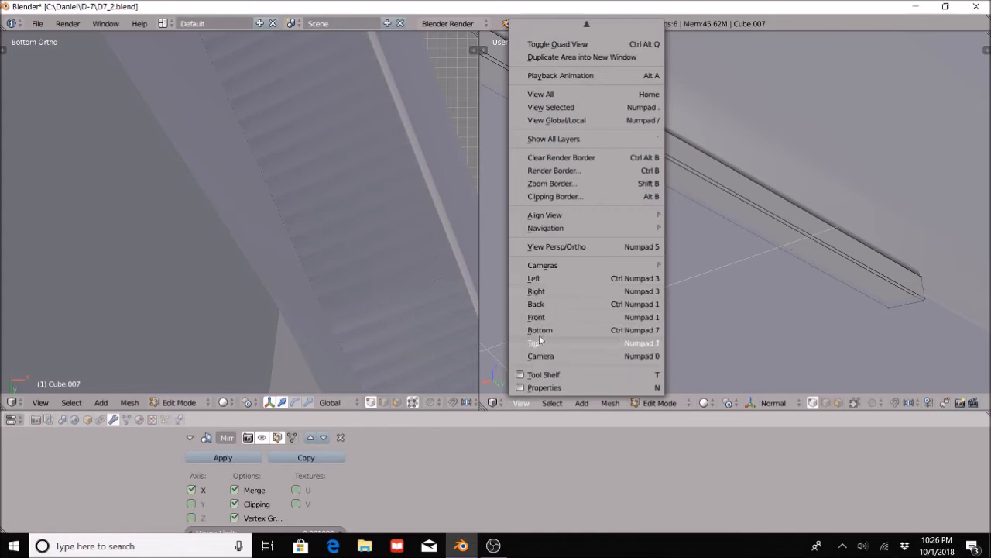
left_click(535, 343)
scroll(939, 218, "down", 6)
middle_click_drag(880, 218, 832, 288, "shift")
scroll(797, 209, "up", 7)
scroll(797, 210, "down", 4)
middle_click_drag(784, 188, 757, 214, "shift")
scroll(702, 237, "up", 3)
key("ctrl+r")
scroll(729, 218, "up", 4)
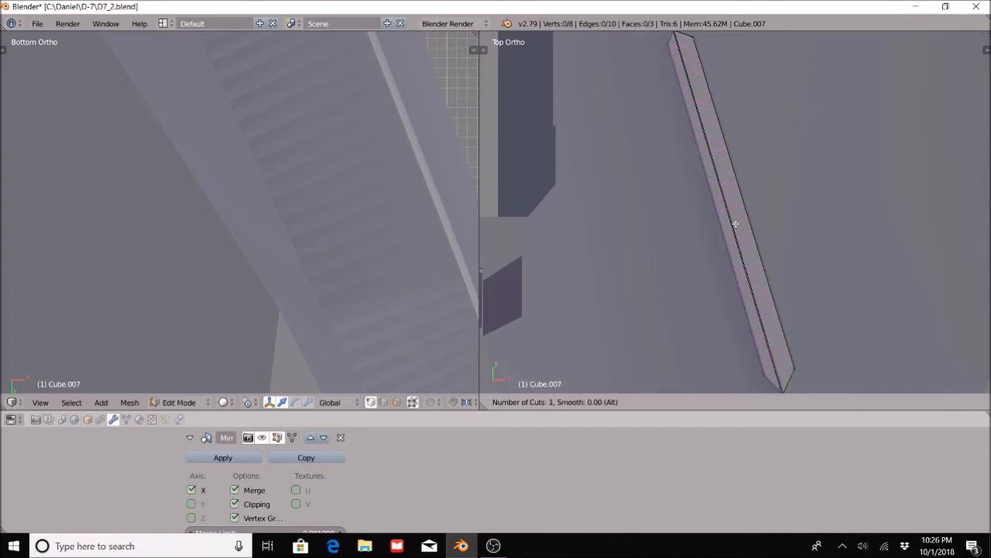
key("Escape")
Set the reference viewport to top view and frame the lower pointed end of the grille in it
scroll(806, 259, "down", 3)
scroll(434, 287, "down", 3)
scroll(626, 308, "down", 4)
left_click(522, 402)
left_click(41, 402)
left_click(63, 342)
scroll(279, 231, "down", 4)
middle_click_drag(180, 213, 261, 255, "shift")
scroll(261, 255, "up", 7)
middle_click_drag(299, 328, 295, 227, "shift")
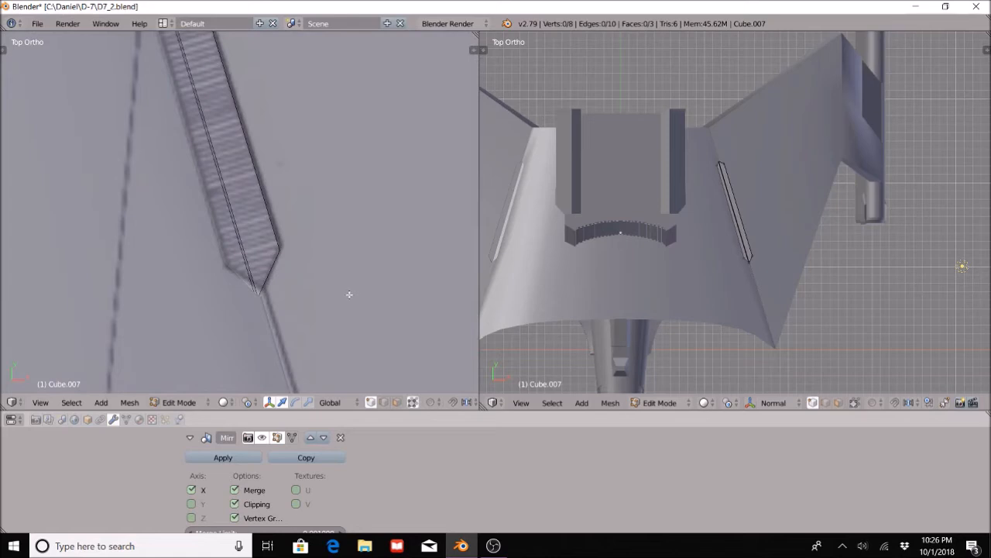
Knife-cut across all grille faces between the two lower side corners, merging the cut's end at the corner
scroll(826, 338, "up", 3)
middle_click_drag(826, 339, 841, 202, "shift")
scroll(842, 202, "up", 6)
middle_click_drag(875, 112, 808, 330, "shift")
scroll(808, 325, "up", 6)
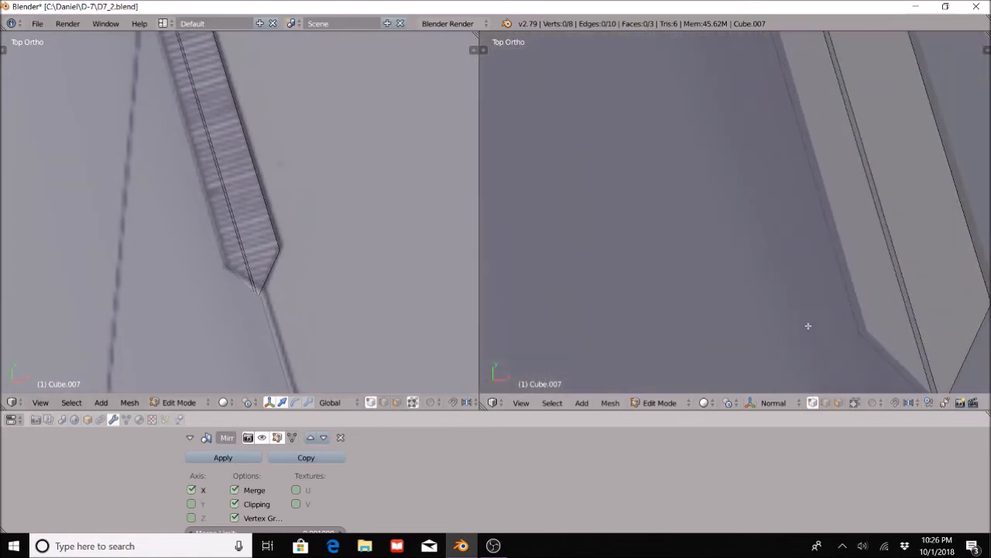
middle_click_drag(873, 331, 735, 240, "shift")
scroll(736, 240, "up", 3)
key("a")
key("k")
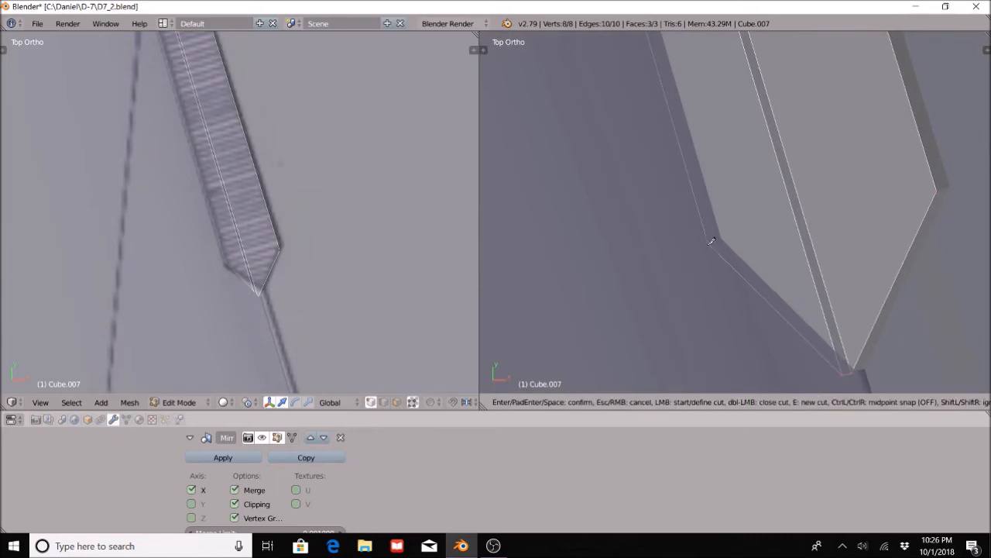
left_click(938, 189)
key("Return")
scroll(742, 283, "up", 4)
key("alt+m")
left_click(660, 300)
scroll(603, 258, "down", 10)
key("a")
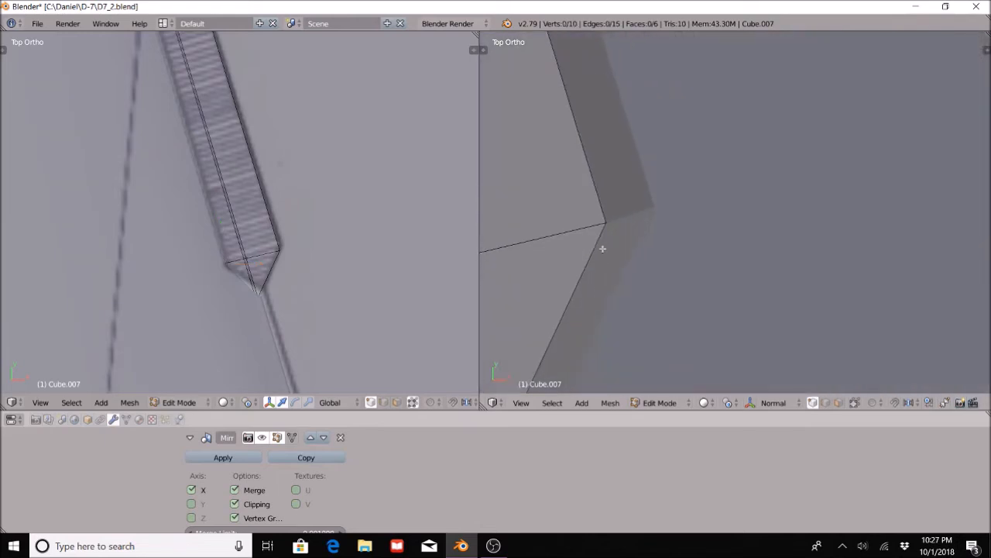
Knife-cut across the grille faces between the two side corners at the upper pointed end
scroll(766, 137, "up", 10)
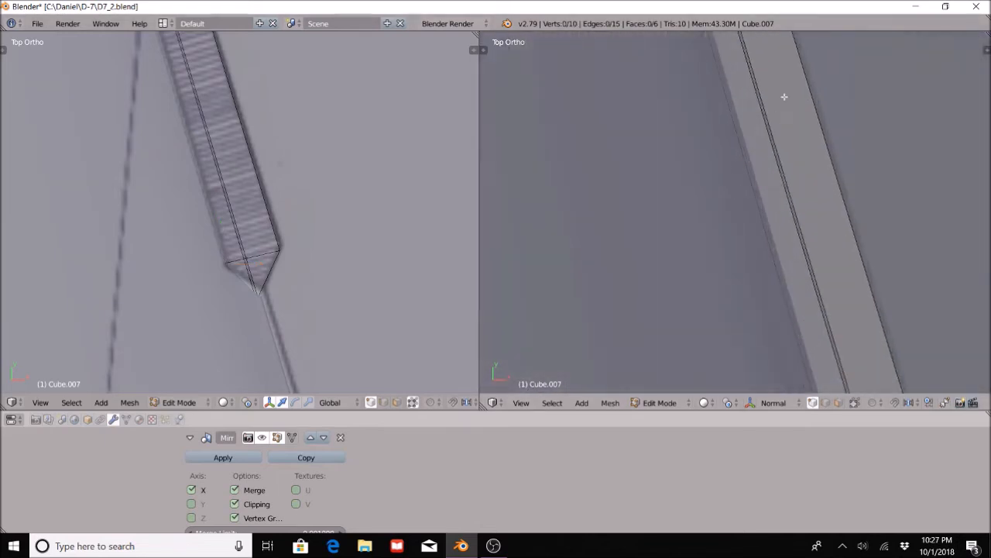
key("k")
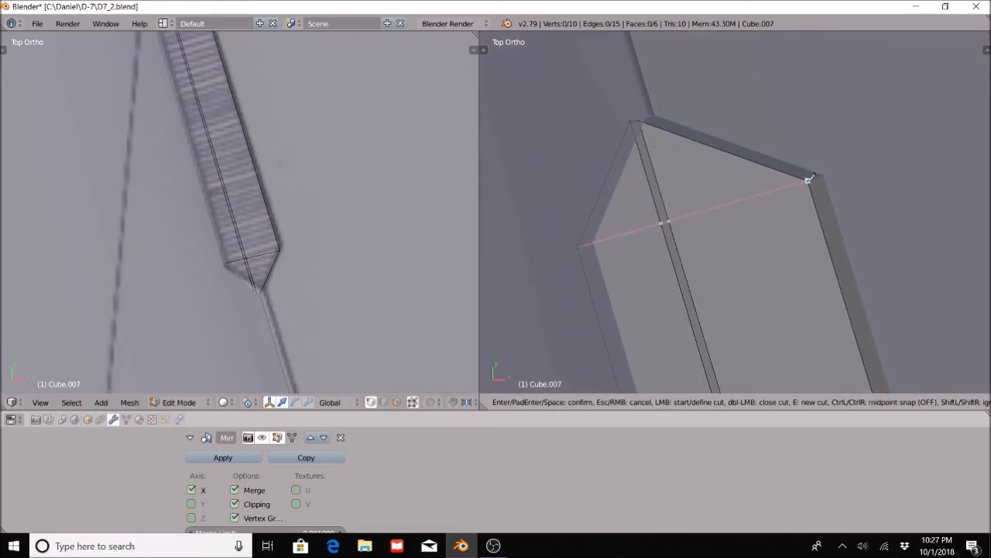
left_click(807, 180)
key("Return")
scroll(694, 217, "up", 3)
scroll(736, 217, "down", 14)
key("a")
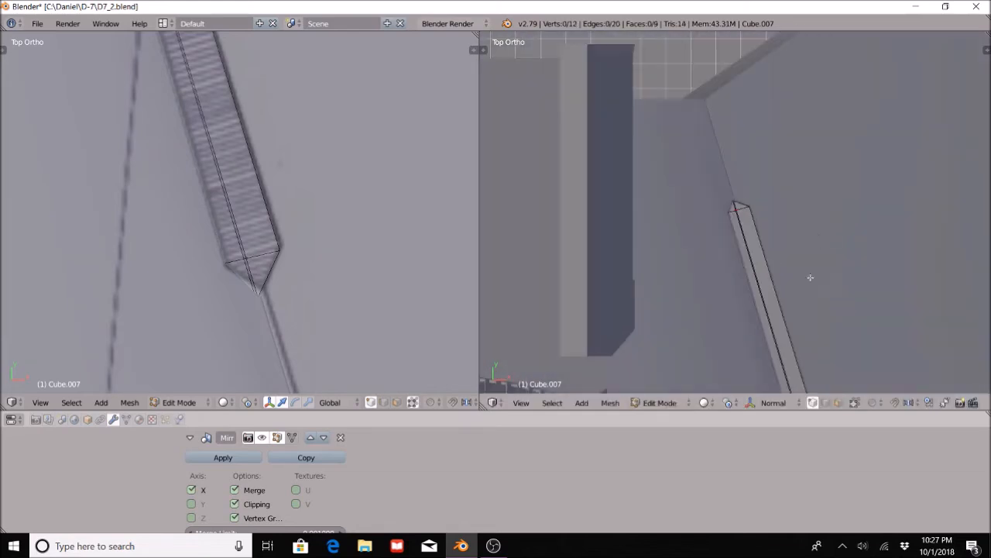
Add 37 evenly spaced loop cuts across the grille between the two end cuts
middle_click_drag(819, 243, 782, 72, "shift")
scroll(755, 179, "up", 2)
key("ctrl+r")
scroll(755, 183, "up", 10)
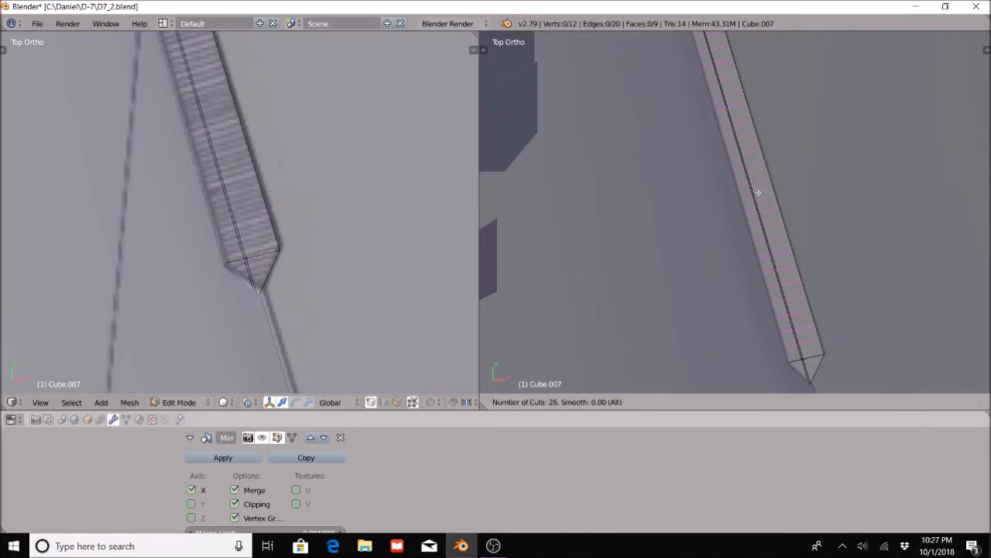
left_click(761, 206)
right_click(760, 205)
key("a")
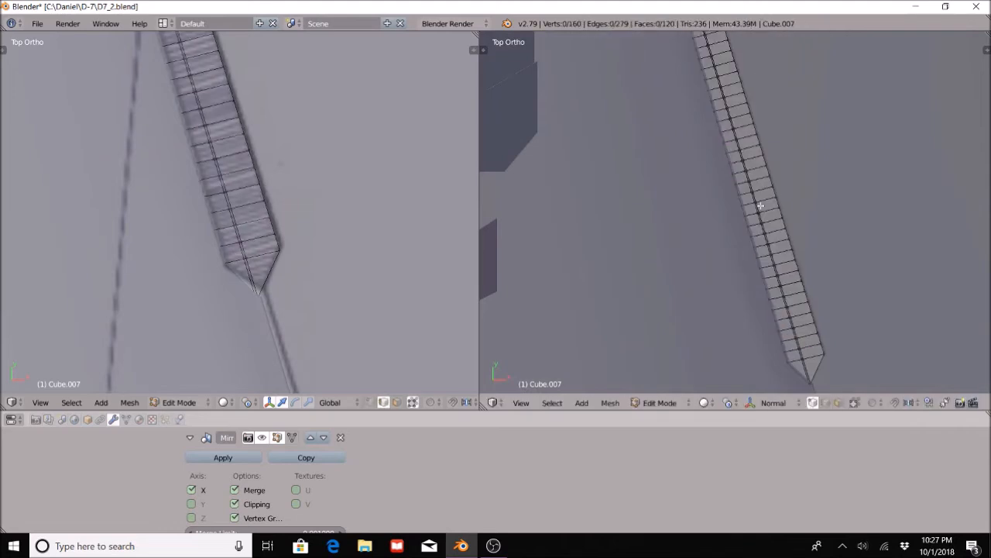
Check the spacing of the cuts along the grille and switch to face selection mode
scroll(760, 205, "down", 5)
scroll(786, 161, "up", 5)
middle_click_drag(771, 117, 774, 234, "shift")
scroll(768, 230, "up", 4)
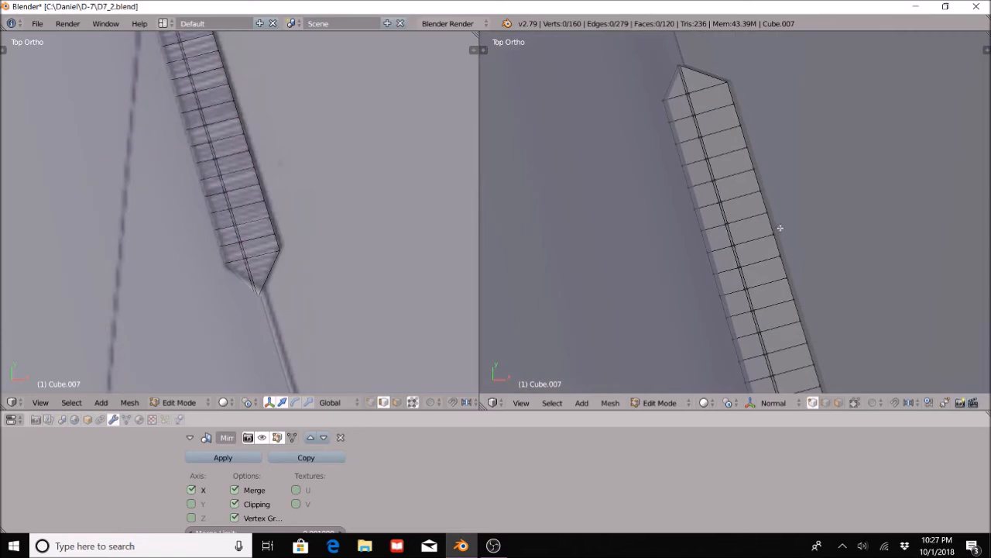
scroll(781, 226, "down", 11)
scroll(790, 224, "up", 1)
middle_click_drag(788, 293, 719, 242, "shift")
scroll(755, 212, "up", 6)
key("3")
Select the two wide columns of slat faces along the full grille, excluding the pointed ends
scroll(719, 256, "up", 3)
right_click(717, 286)
scroll(719, 283, "down", 4)
middle_click_drag(728, 55, 792, 279, "shift")
scroll(774, 212, "up", 3)
right_click(750, 133, "ctrl")
right_click(783, 123, "ctrl")
scroll(806, 178, "down", 4)
middle_click_drag(854, 357, 804, 160, "shift")
scroll(818, 255, "up", 2)
scroll(821, 202, "up", 3)
right_click(829, 268, "ctrl")
right_click(788, 275, "ctrl")
scroll(778, 193, "down", 4)
middle_click_drag(773, 111, 864, 355, "shift")
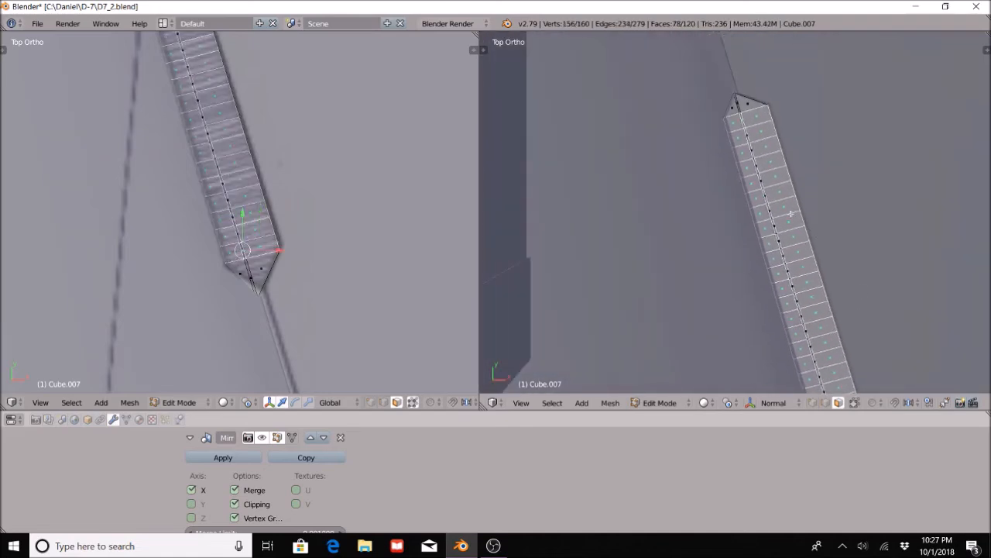
Add the narrow middle column of faces to the slat selection
scroll(755, 174, "up", 4)
middle_click_drag(754, 173, 683, 274, "shift")
middle_click_drag(636, 99, 626, 172, "shift")
scroll(626, 173, "up", 5)
right_click(626, 174, "ctrl")
scroll(685, 193, "down", 15)
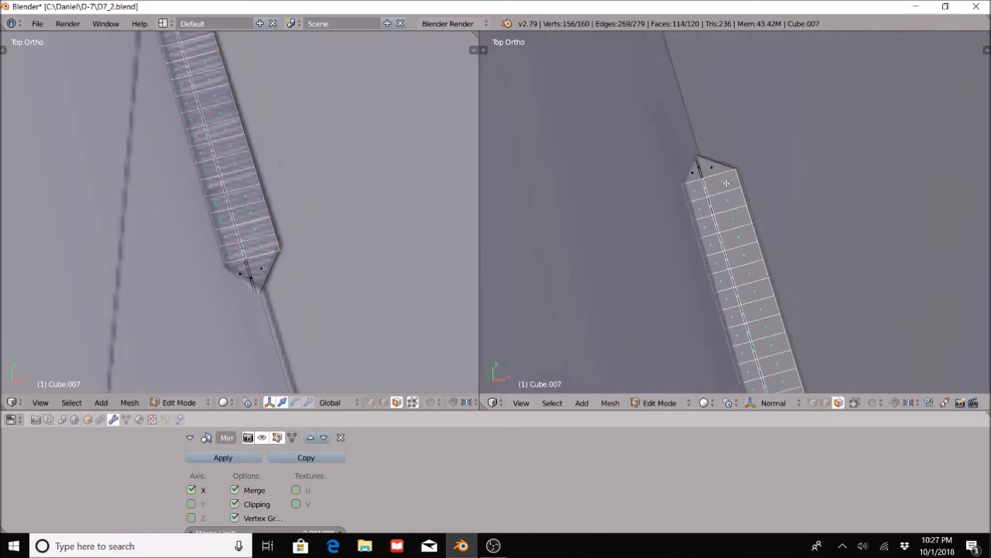
scroll(775, 191, "up", 12)
scroll(876, 212, "up", 2)
scroll(883, 219, "down", 7)
scroll(881, 220, "up", 5)
scroll(881, 220, "down", 2)
scroll(860, 308, "up", 1)
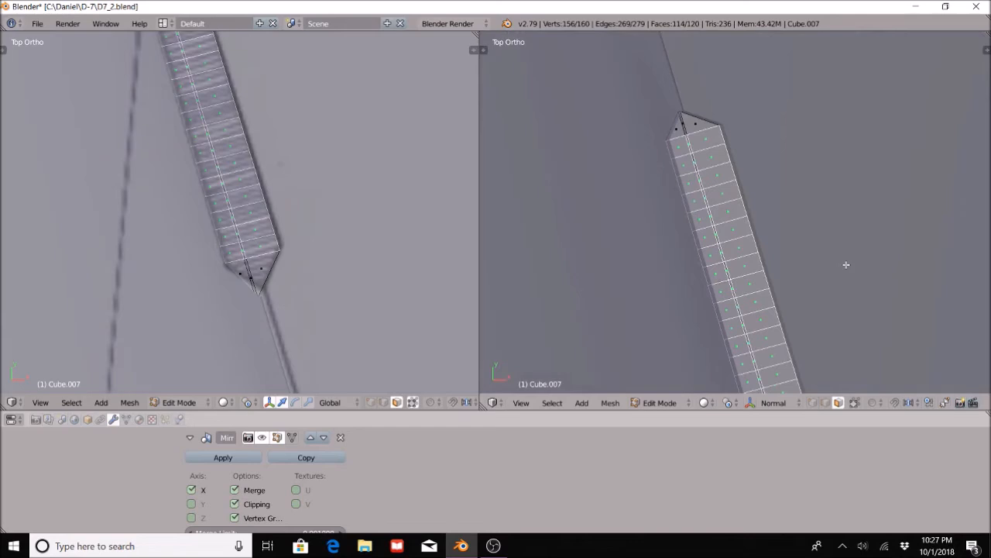
Select only the three faces of the first full row below the grille's upper point
right_click(682, 148)
scroll(681, 150, "up", 3)
right_click(690, 96, "ctrl")
right_click(652, 140)
right_click(687, 121, "ctrl")
right_click(636, 101)
right_click(690, 86, "shift")
right_click(639, 102, "ctrl")
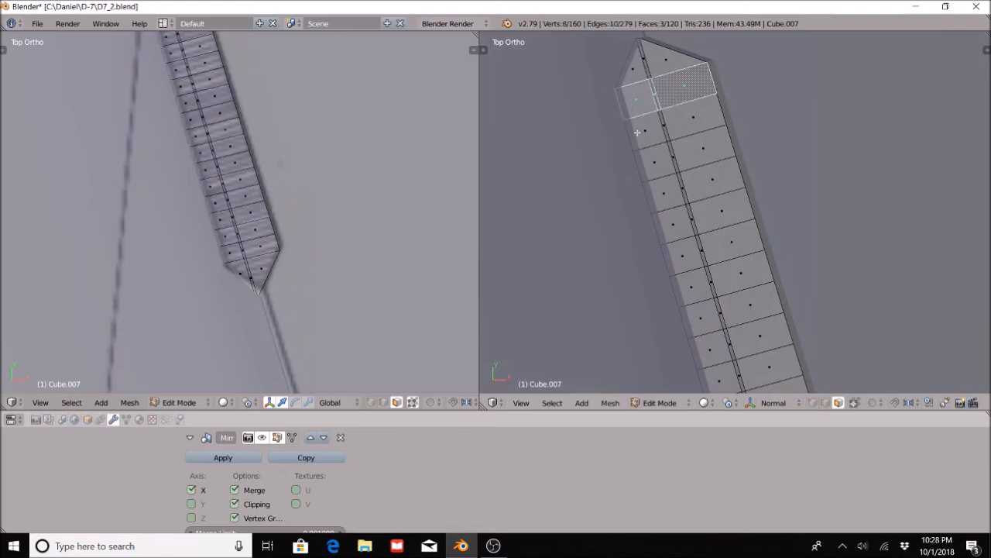
scroll(720, 104, "up", 3)
middle_click_drag(682, 65, 756, 206, "shift")
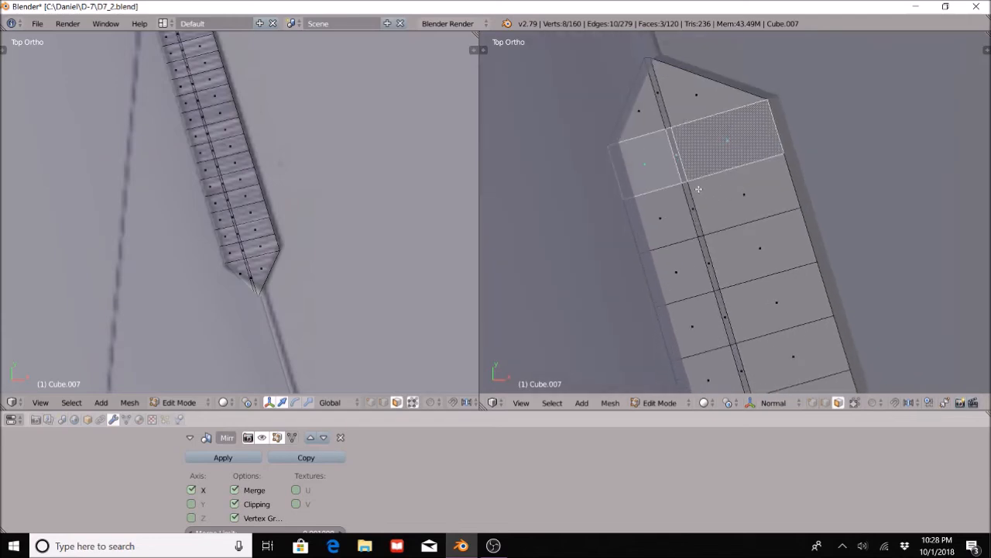
Inset the selected row of three faces and inspect it from below in wireframe before returning to top view
key("i")
left_click(779, 186)
key("ctrl+KP_7")
key("z")
right_click(779, 187)
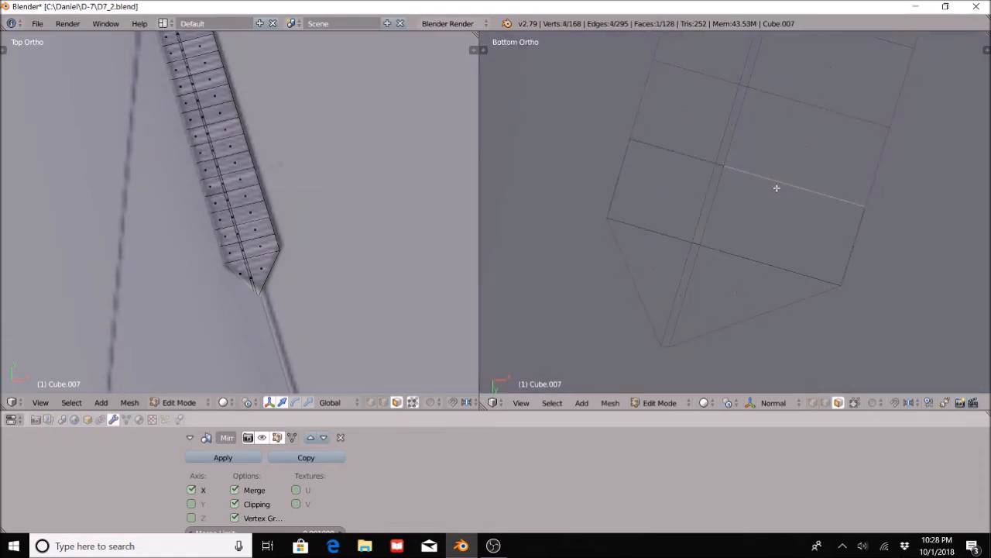
left_click(521, 403)
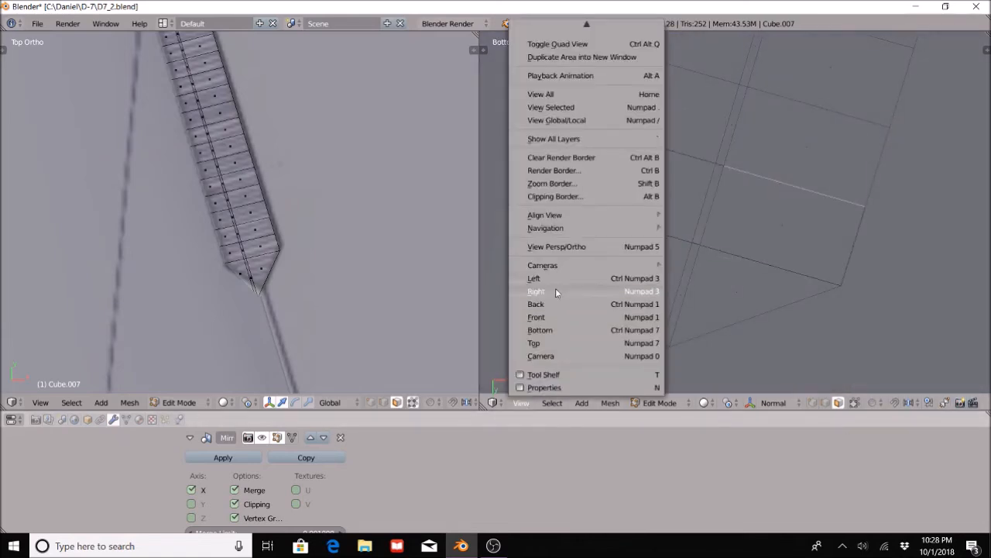
left_click(542, 343)
key("ctrl+z")
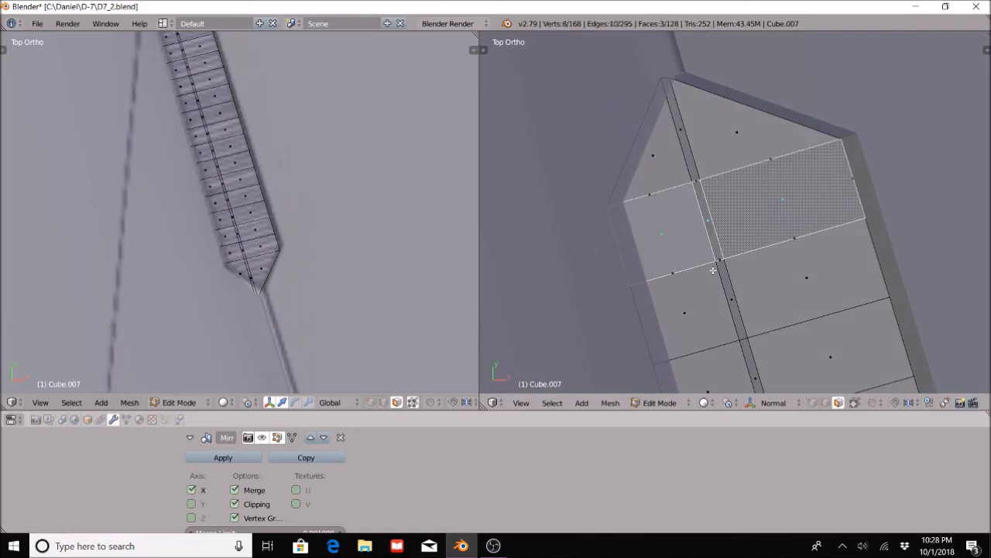
Scale the inset row of faces to 0.8, after trying 0.95, and clear the selection
key("s")
type(".95")
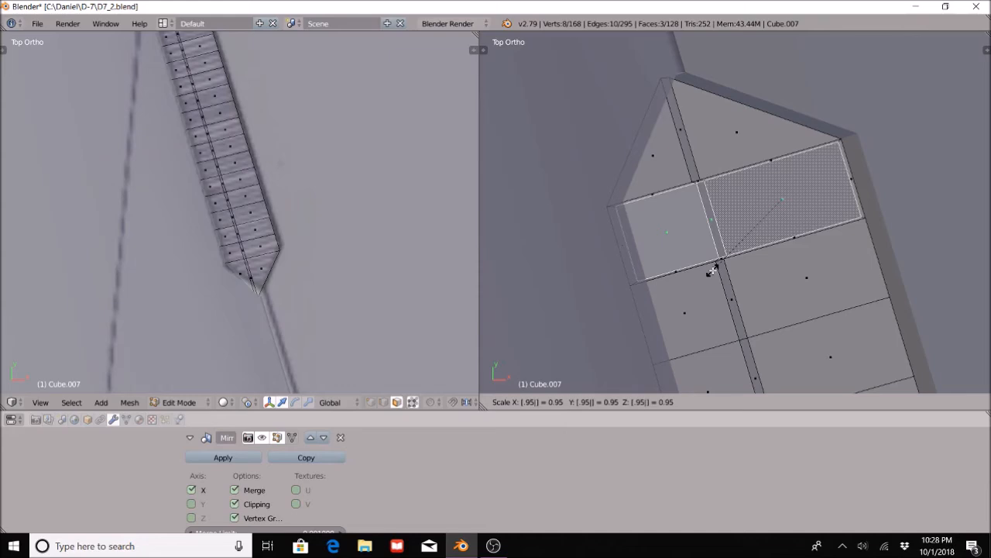
key("Escape")
type("s.8")
key("Return")
key("a")
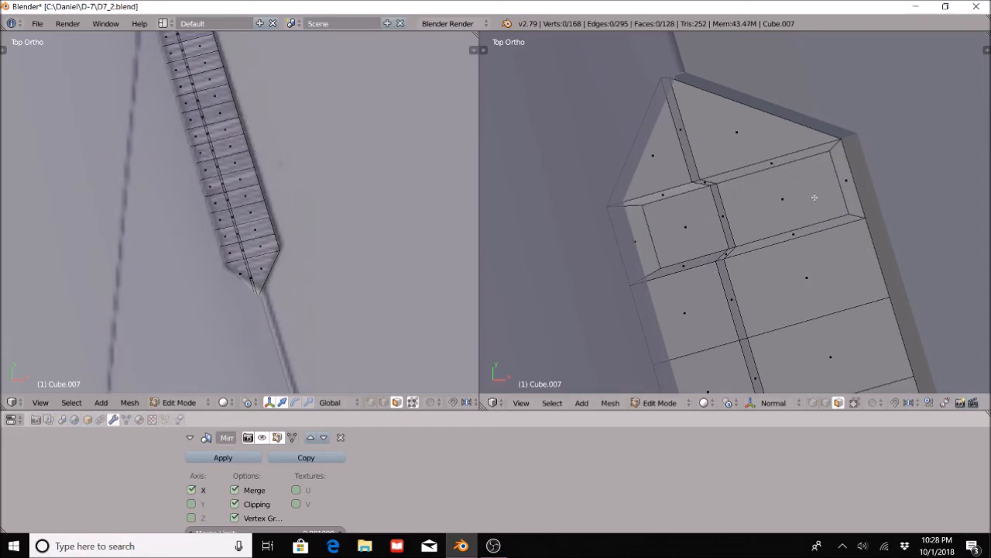
Undo the scaling and inset, and reselect the three faces of the first full row
key("ctrl+z")
key("ctrl+z")
key("ctrl+z")
key("a")
scroll(730, 224, "down", 5)
scroll(795, 323, "up", 1)
middle_click_drag(715, 264, 704, 221, "shift")
right_click(681, 177)
right_click(742, 163, "shift")
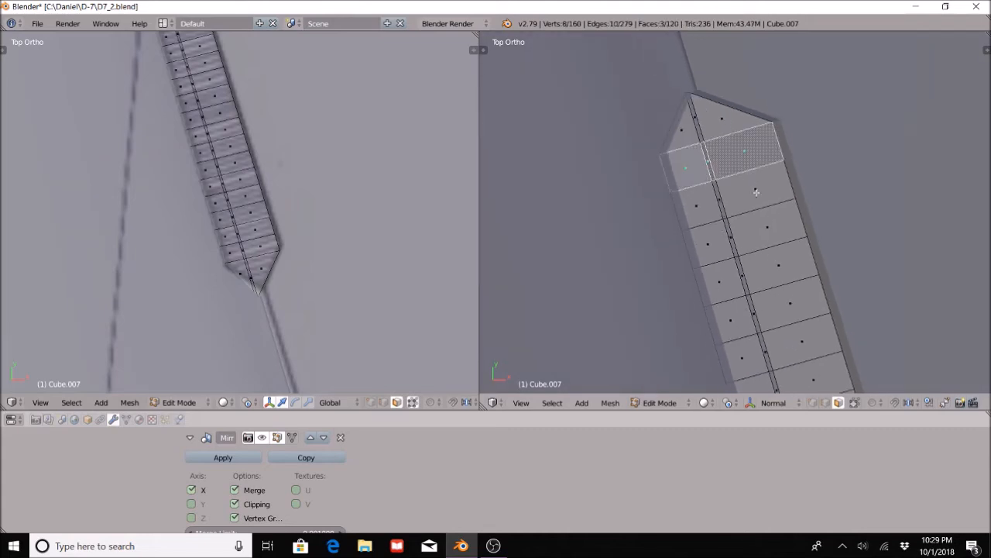
Add every other row of three faces along the rest of the grille to the selection, down to its lower point
scroll(749, 179, "up", 2)
scroll(760, 216, "down", 3)
scroll(760, 216, "up", 2)
scroll(761, 216, "down", 2)
scroll(760, 216, "up", 2)
right_click(772, 230, "shift")
right_click(702, 249, "shift")
right_click(724, 242, "shift")
scroll(728, 248, "down", 2)
middle_click_drag(745, 290, 741, 215, "shift")
right_click(733, 226, "shift")
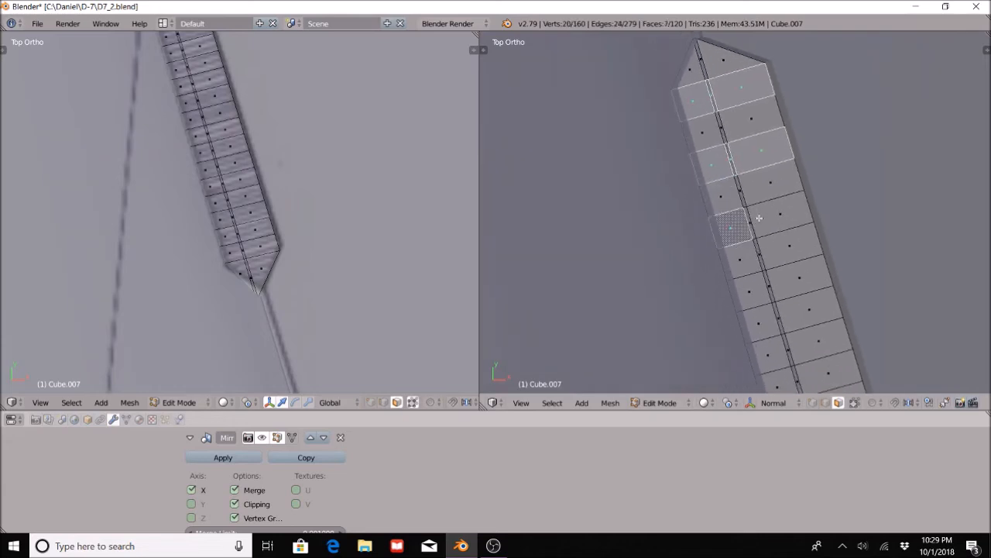
right_click(788, 218, "shift")
right_click(806, 269, "shift")
right_click(750, 283, "shift")
middle_click_drag(849, 341, 799, 211, "shift")
right_click(720, 224, "shift")
right_click(767, 214, "shift")
right_click(789, 270, "shift")
right_click(737, 279, "ctrl")
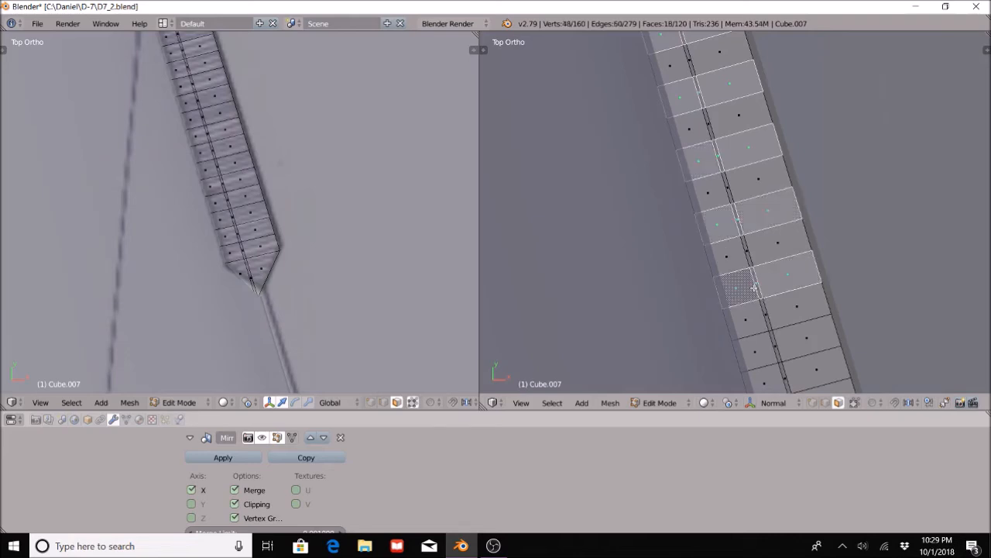
middle_click_drag(759, 353, 737, 263, "shift")
right_click(737, 263, "shift")
right_click(781, 249, "ctrl")
right_click(812, 303, "shift")
right_click(763, 317, "ctrl")
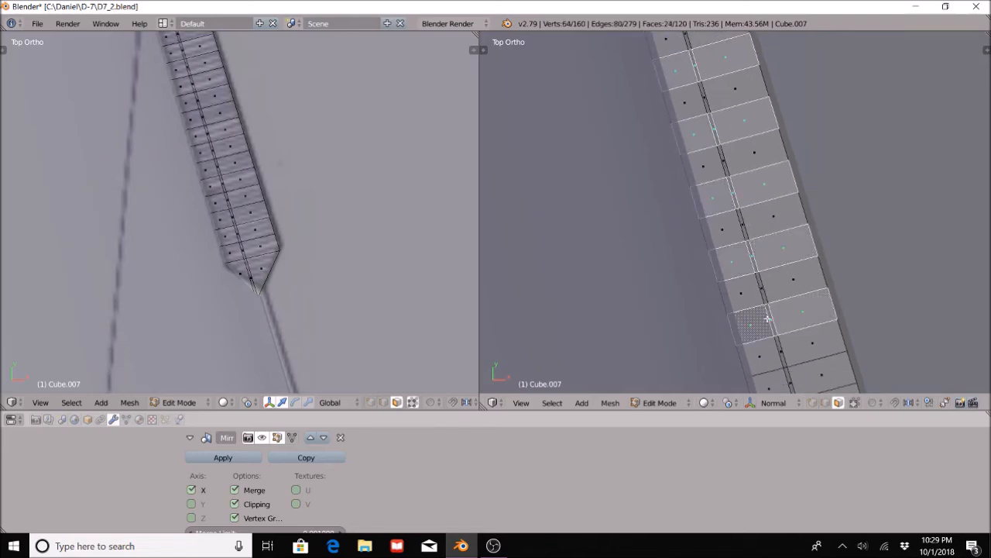
middle_click_drag(765, 318, 727, 164, "shift")
right_click(750, 230, "shift")
right_click(745, 234, "shift")
right_click(779, 226, "shift")
right_click(812, 287, "shift")
right_click(771, 295, "shift")
right_click(748, 307, "shift")
middle_click_drag(790, 312, 743, 166, "shift")
right_click(729, 217, "shift")
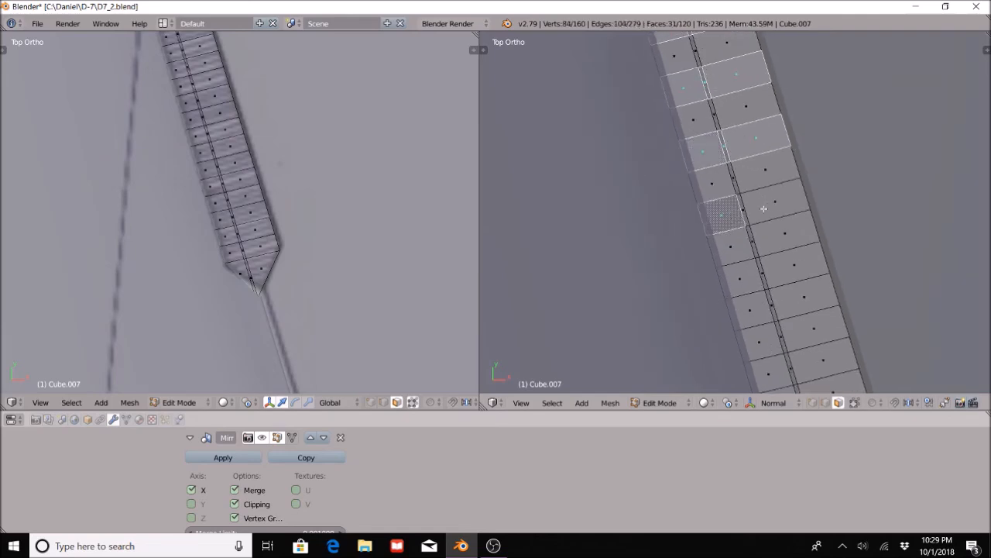
right_click(767, 208, "shift")
right_click(799, 263, "shift")
right_click(732, 286, "shift")
middle_click_drag(775, 308, 751, 215, "shift")
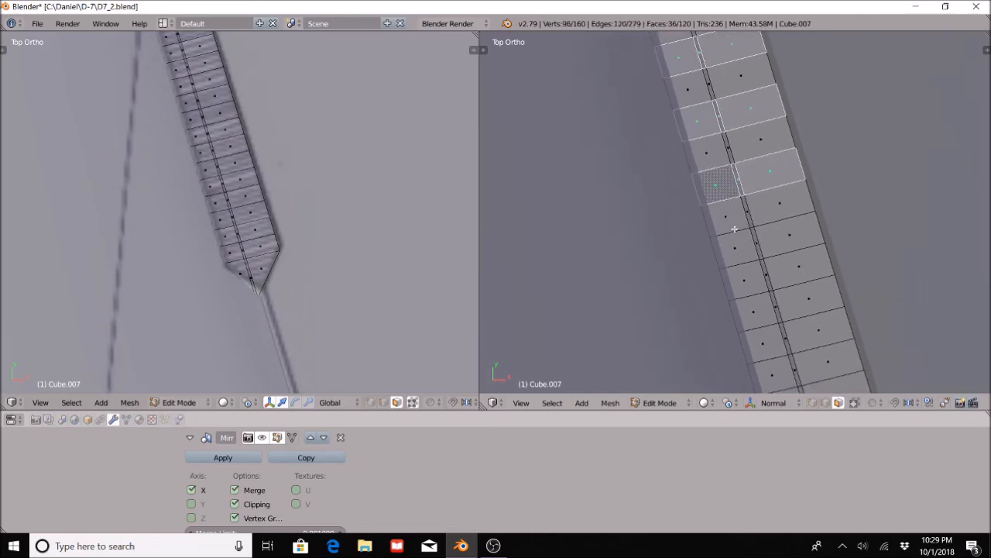
right_click(737, 246, "shift")
right_click(766, 242, "shift")
right_click(791, 240, "shift")
right_click(811, 291, "shift")
right_click(776, 305, "shift")
right_click(753, 307, "shift")
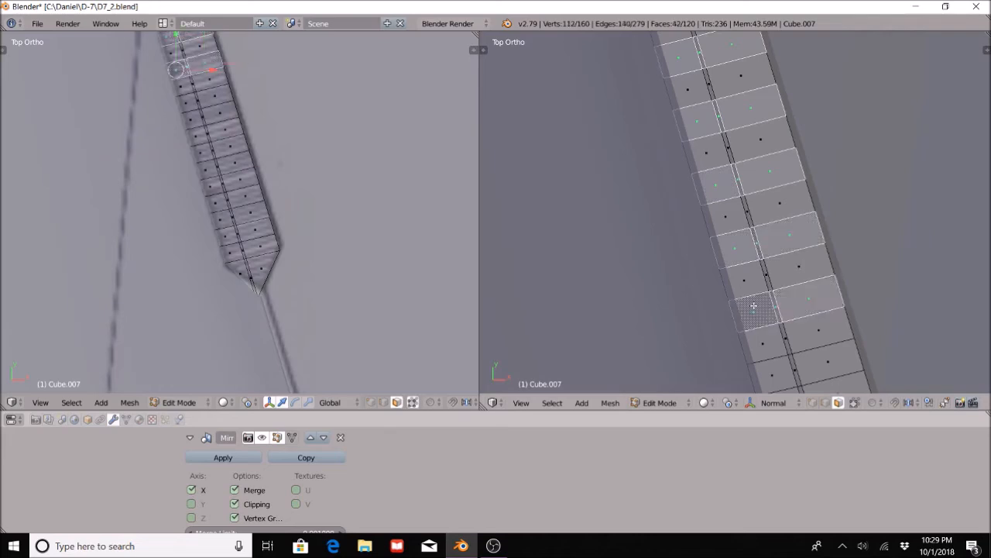
middle_click_drag(764, 316, 724, 170, "shift")
right_click(734, 226, "shift")
right_click(756, 221, "shift")
right_click(793, 216, "shift")
right_click(811, 274, "shift")
right_click(775, 285, "shift")
right_click(751, 289, "shift")
middle_click_drag(719, 287, 685, 171, "shift")
right_click(737, 237, "shift")
right_click(794, 228, "shift")
scroll(795, 229, "up", 2)
right_click(792, 242, "shift")
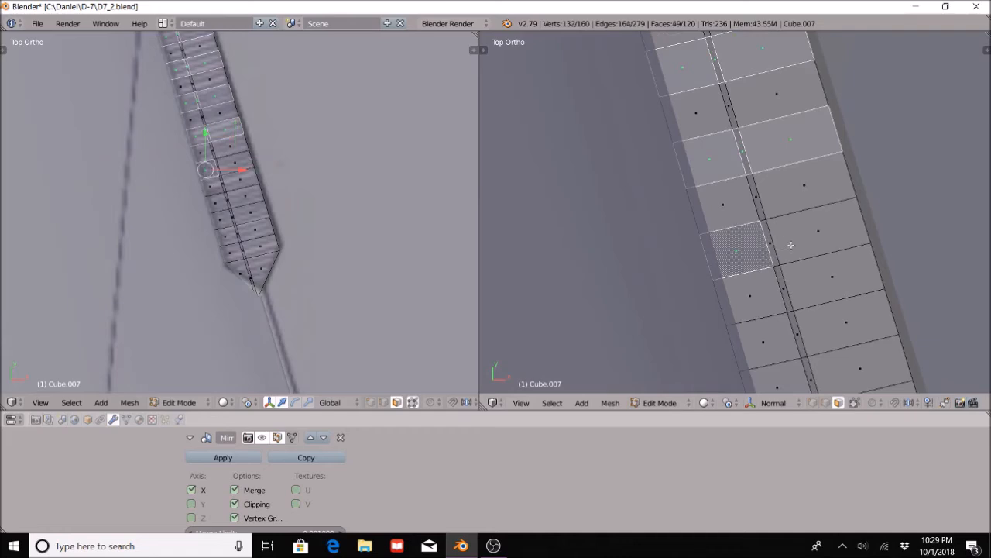
right_click(773, 242, "shift")
right_click(816, 236, "shift")
middle_click_drag(856, 312, 836, 237, "shift")
right_click(826, 247, "shift")
right_click(779, 259, "shift")
right_click(738, 268, "shift")
scroll(781, 308, "down", 2)
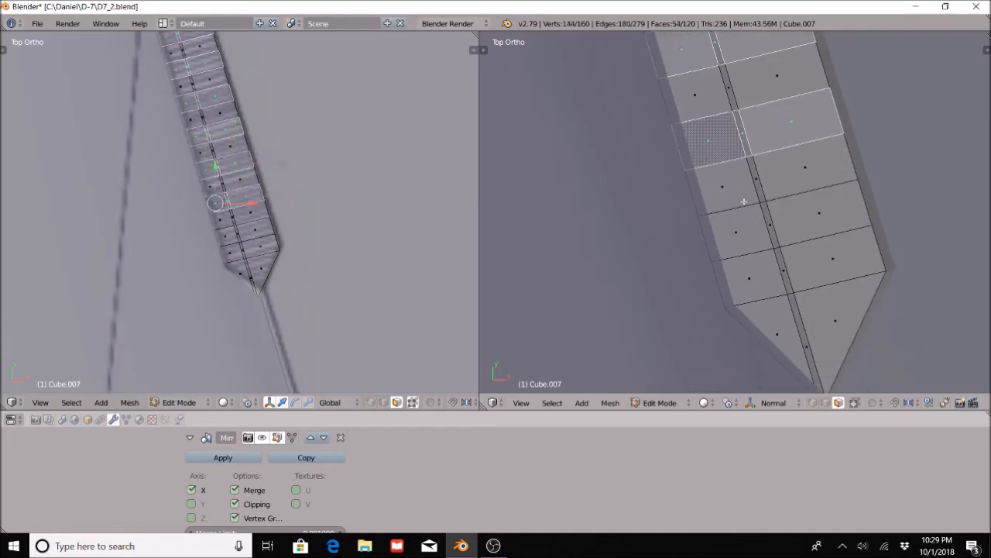
right_click(742, 226, "shift")
right_click(792, 224, "shift")
right_click(825, 214, "shift")
scroll(840, 200, "down", 3)
scroll(839, 200, "down", 5)
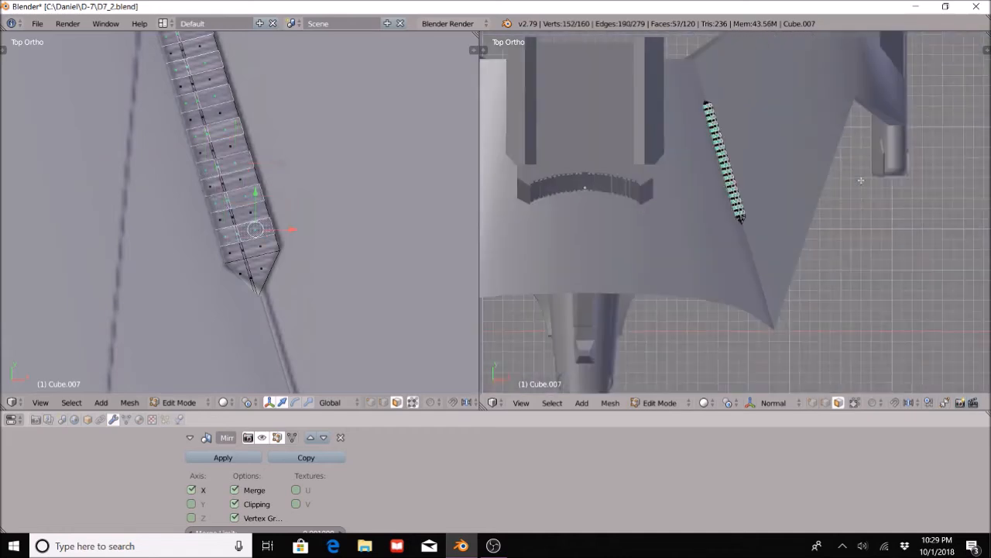
Extrude the selected alternating rows slightly to form the grille's slats and return to Object Mode
middle_click_drag(201, 217, 300, 250)
scroll(299, 251, "up", 6)
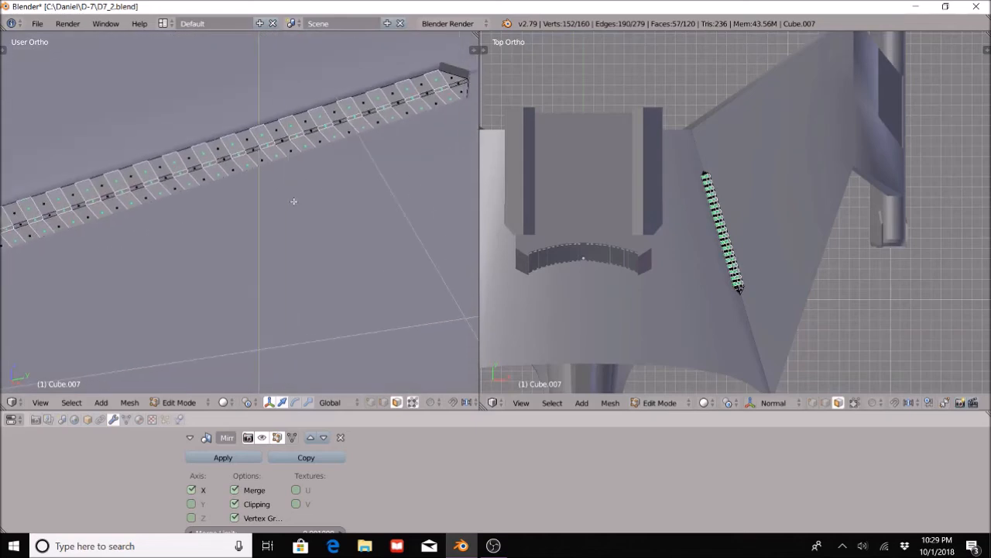
middle_click_drag(334, 176, 274, 192, "shift")
key("e")
left_click(308, 161)
left_click(186, 402)
left_click(187, 387)
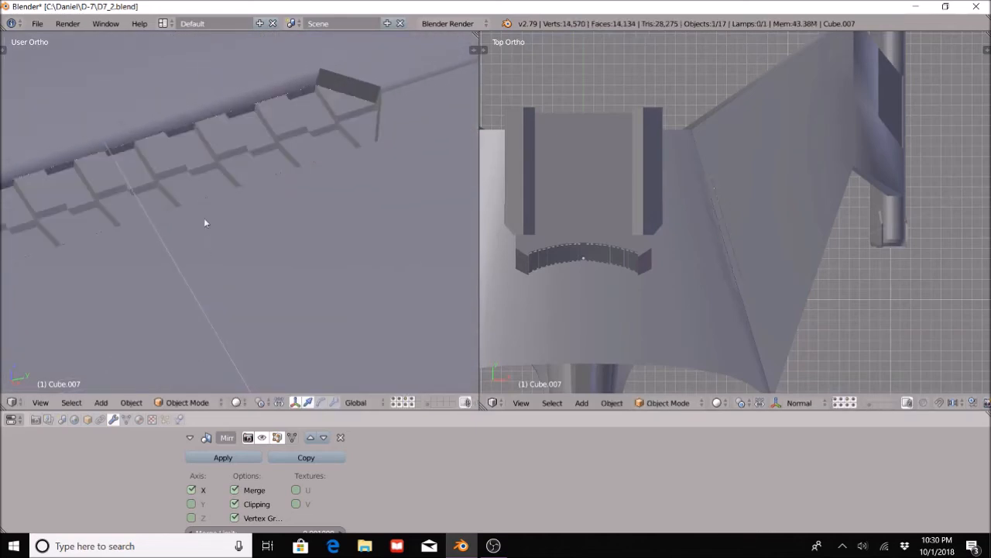
Examine the extruded slats of the long grille on the hull from different distances and angles
scroll(203, 224, "down", 8)
middle_click_drag(244, 201, 252, 339)
scroll(222, 283, "up", 7)
scroll(271, 262, "up", 3)
scroll(270, 262, "down", 2)
scroll(297, 249, "down", 5)
scroll(300, 243, "up", 8)
Create a material for the main hull with a pale yellow-green diffuse colour of about R 0.715, G 0.800, B 0.418
left_click(138, 420)
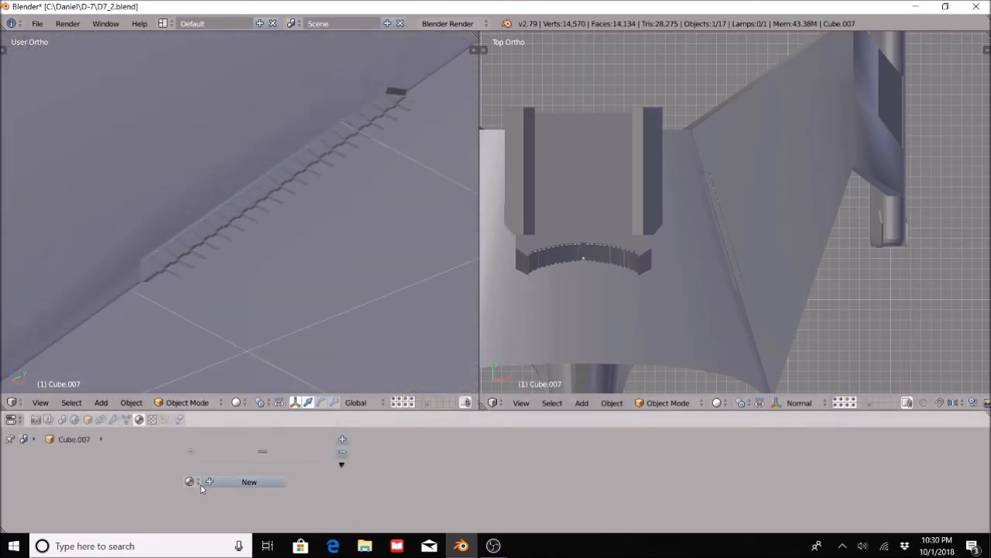
right_click(81, 247)
scroll(188, 236, "down", 12)
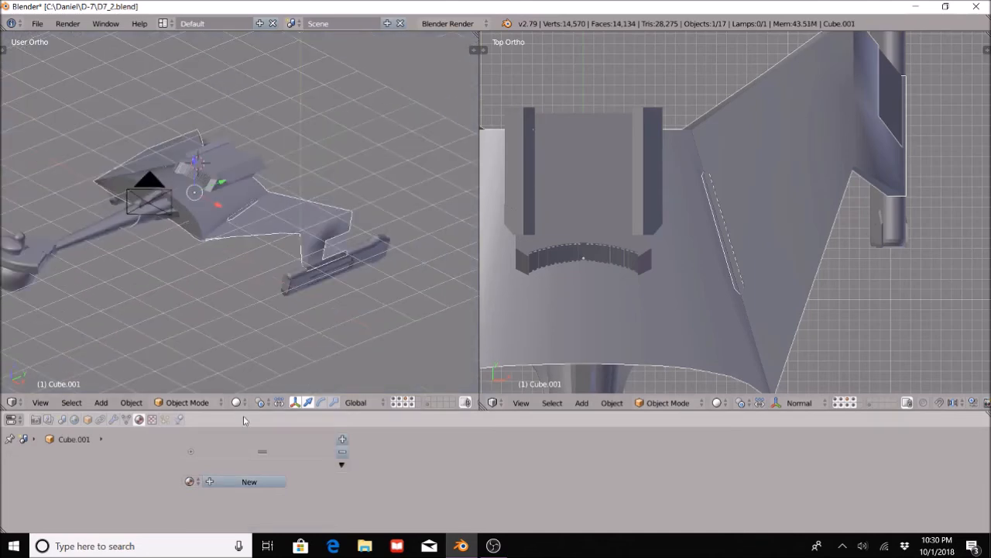
left_click(213, 482)
left_click(606, 452)
left_click_drag(596, 329, 544, 329)
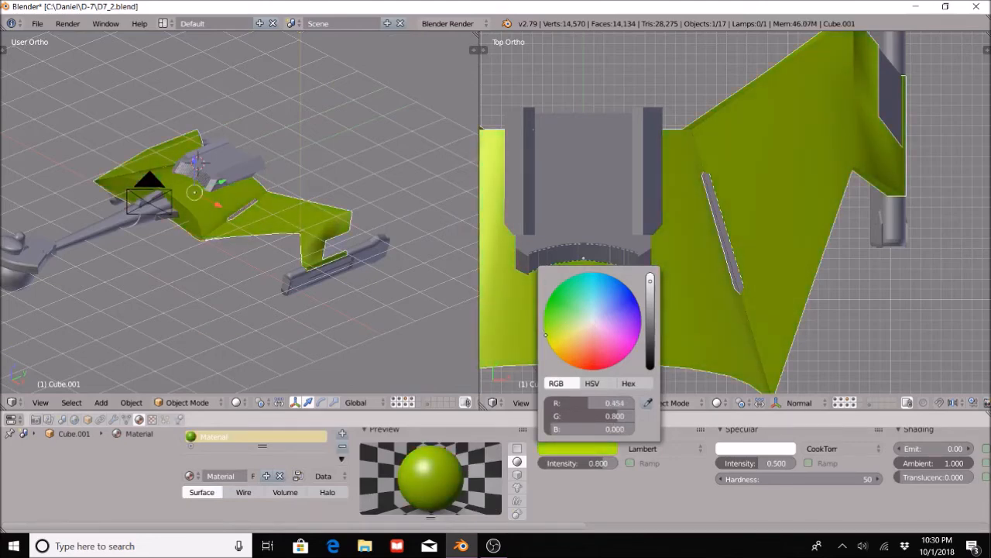
left_click_drag(571, 317, 579, 321)
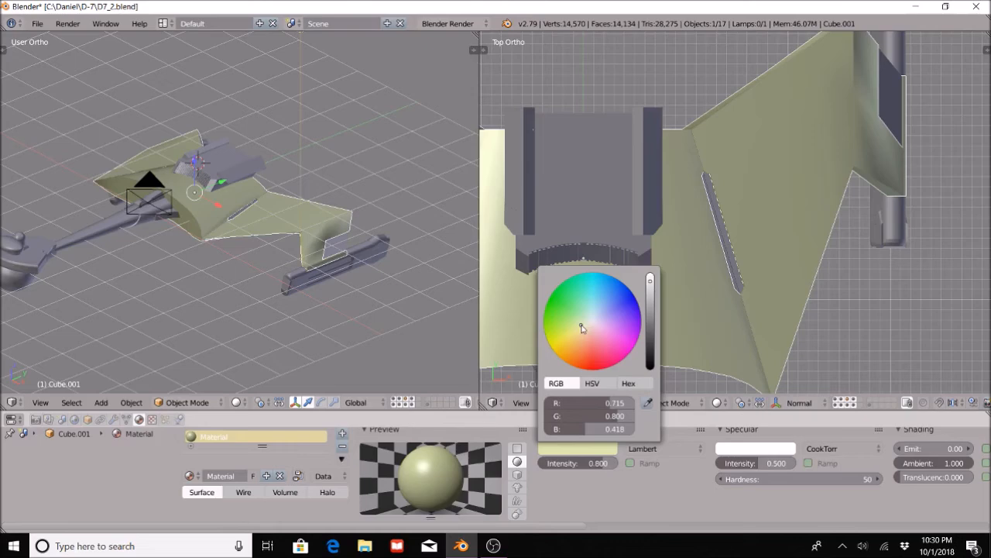
Rename the hull's new material as Klingon Green
scroll(214, 257, "up", 6)
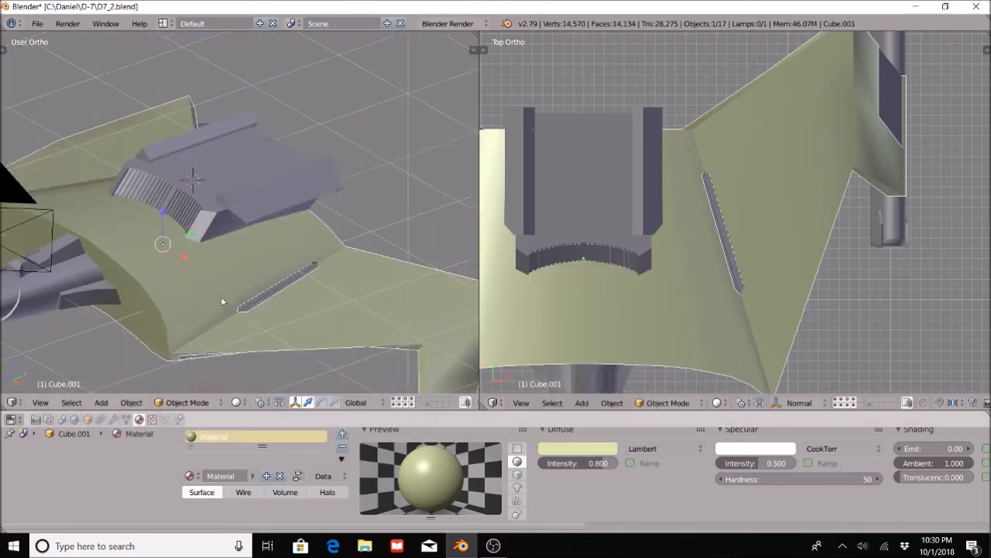
middle_click_drag(222, 307, 211, 273)
left_click(223, 437)
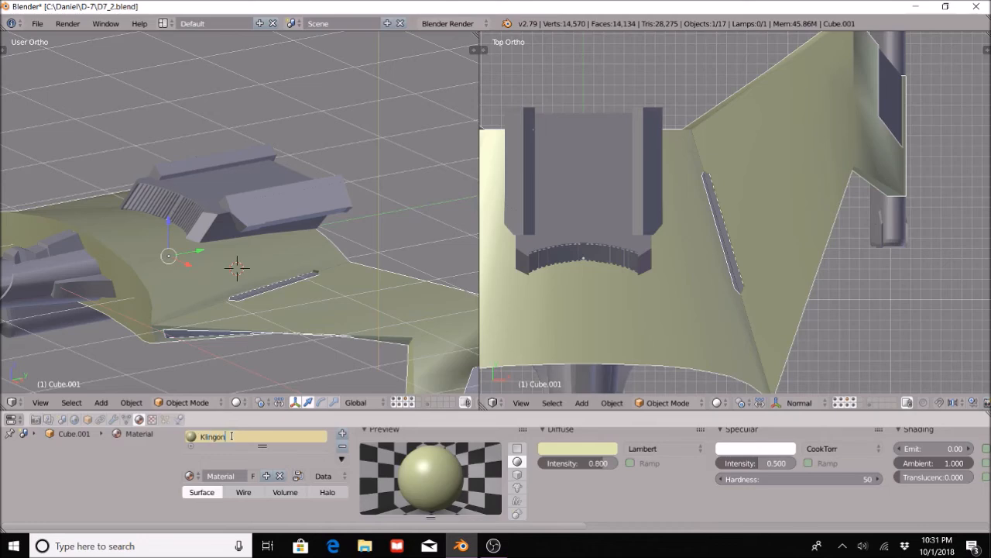
type("Klingon Green")
key("Return")
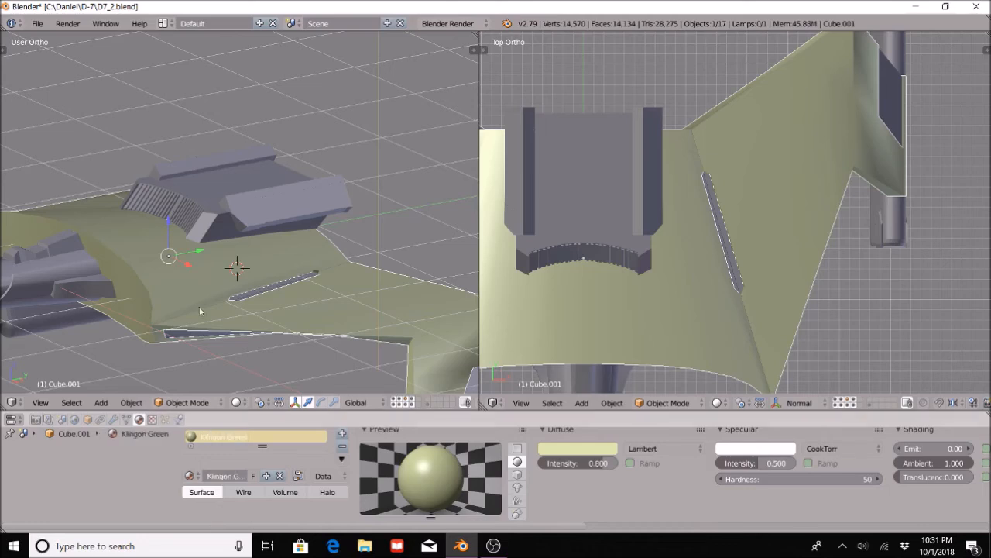
Assign Klingon Green to the upper hull block, its sloped side panels and its two side rails
right_click(216, 217)
left_click(190, 481)
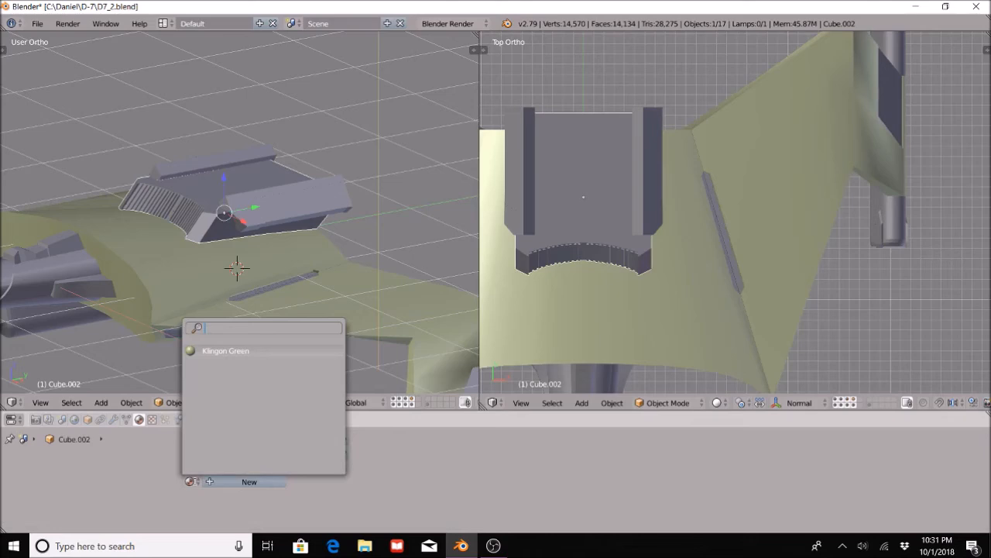
left_click(226, 351)
right_click(279, 211)
left_click(190, 481)
left_click(225, 351)
right_click(210, 163)
left_click(190, 481)
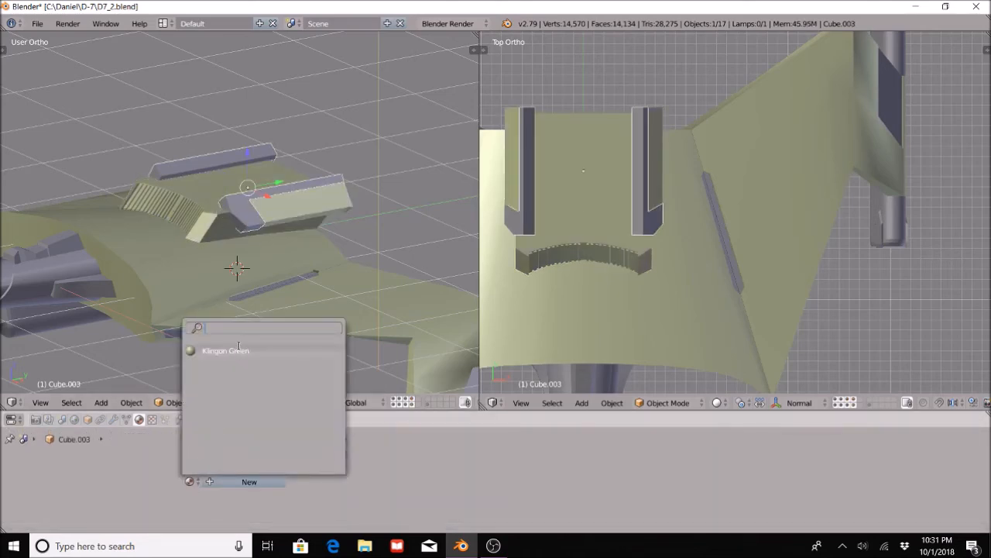
left_click(214, 352)
Assign Klingon Green to the ship's long neck and the fairings where it joins the hull
scroll(215, 351, "down", 2)
right_click(130, 273)
left_click(190, 481)
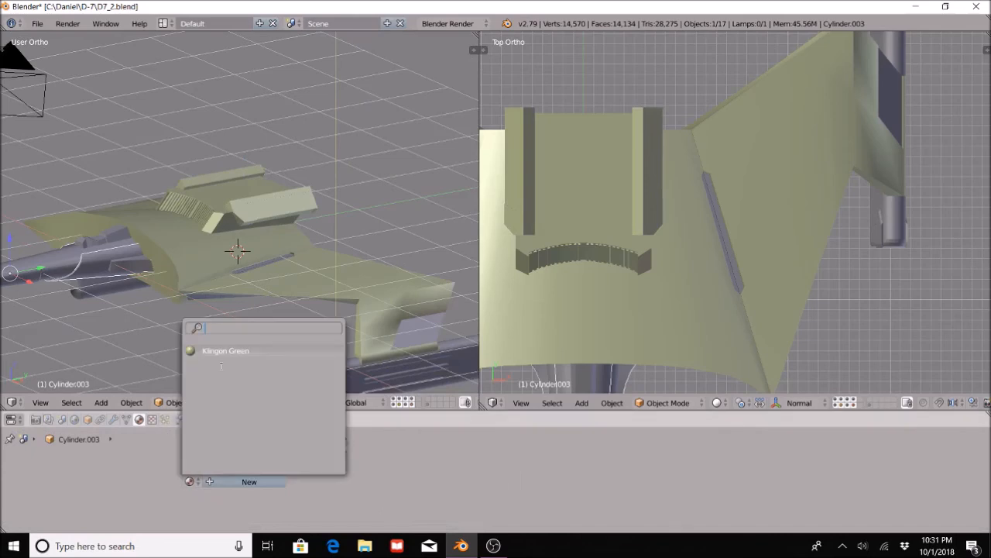
left_click(225, 351)
right_click(91, 252)
left_click(193, 478)
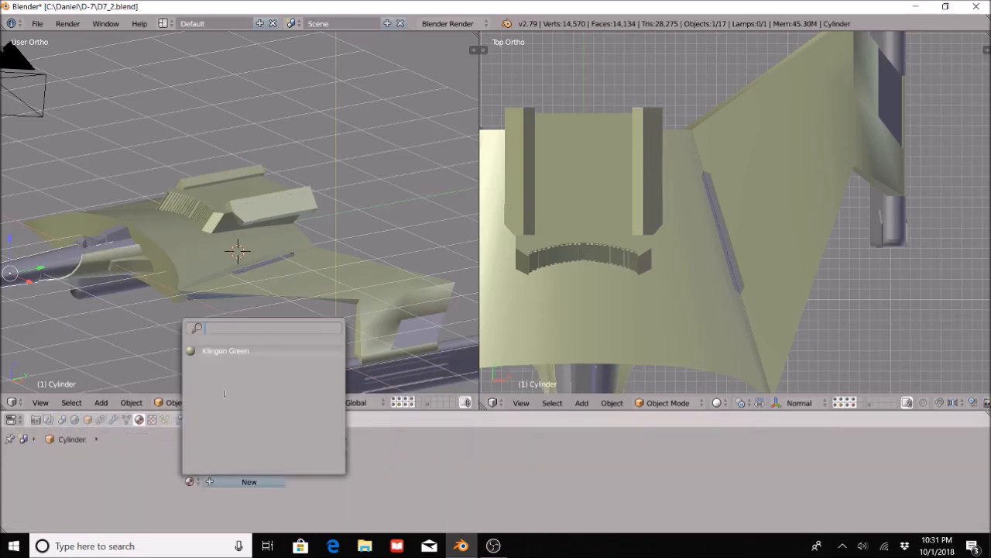
left_click(225, 350)
Assign Klingon Green to the engine nacelles and the small part on top of the neck's base
middle_click_drag(83, 294, 209, 298, "shift")
right_click(226, 246)
right_click(215, 292)
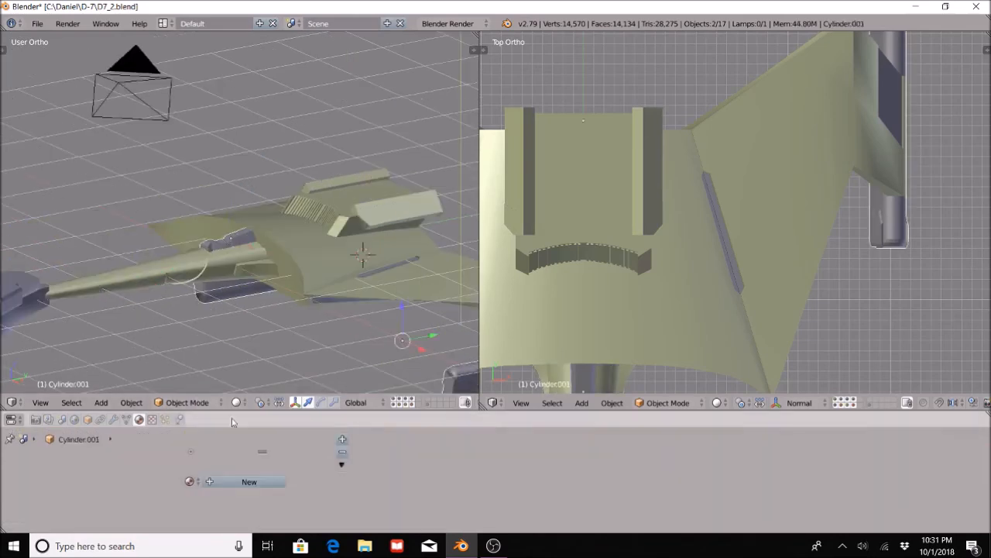
left_click(190, 481)
left_click(221, 350)
right_click(229, 243)
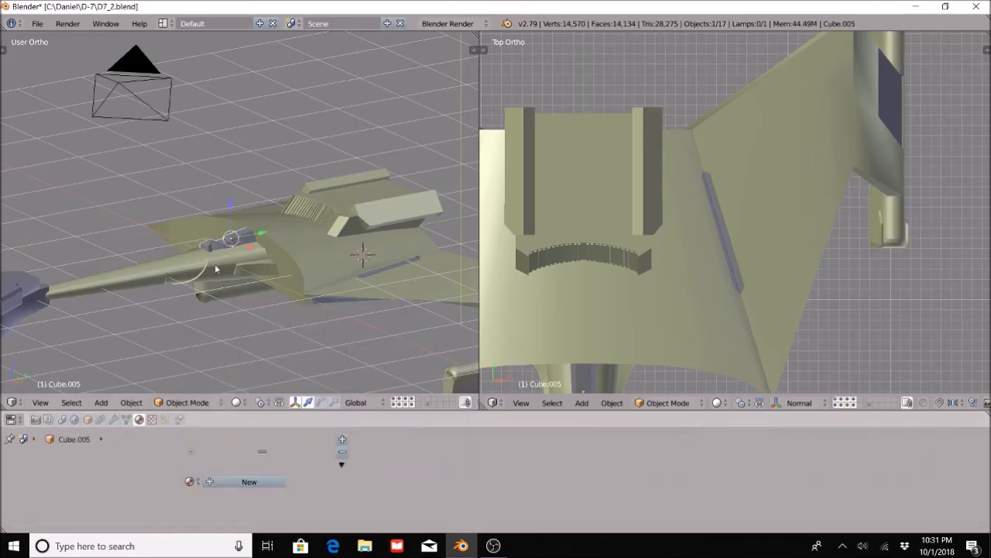
left_click(190, 481)
left_click(221, 350)
Assign Klingon Green to the head section's upper plate, its lower bulb and the domes on top
middle_click_drag(221, 350, 349, 186)
middle_click_drag(96, 302, 188, 215)
right_click(188, 215)
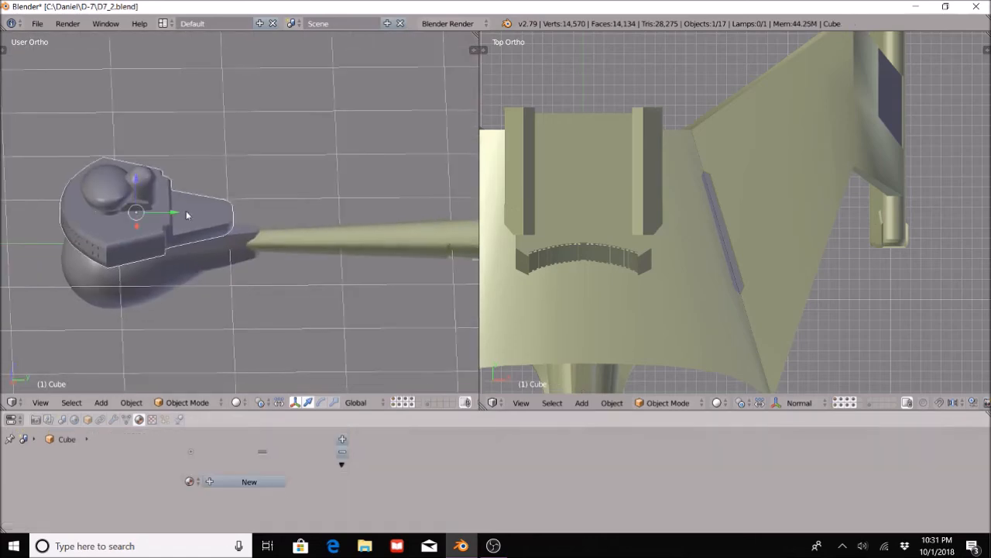
left_click(189, 481)
left_click(221, 351)
right_click(184, 271)
left_click(190, 481)
left_click(232, 351)
right_click(120, 182)
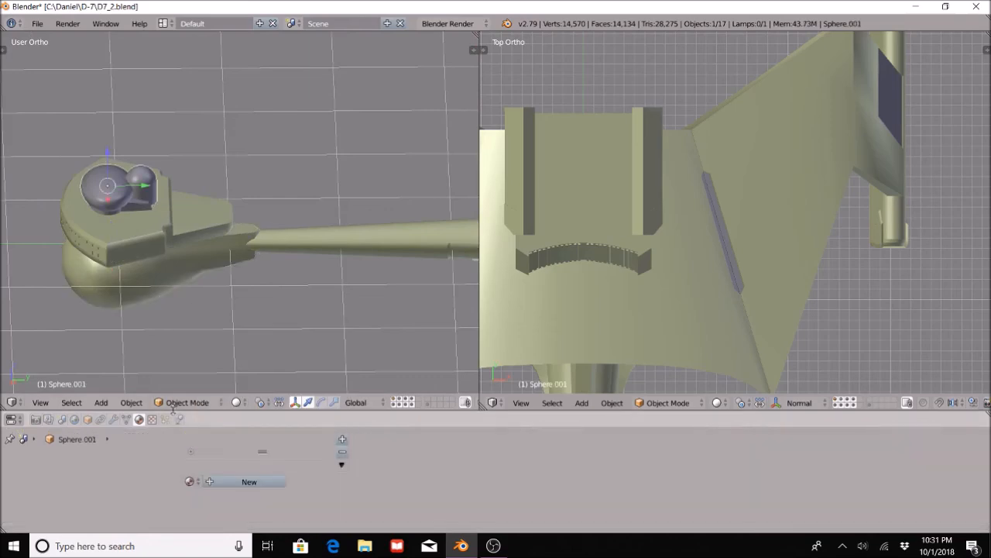
left_click(190, 481)
left_click(227, 351)
Give the long slatted wing grille a new dark grey material and name it Klingon Grey
scroll(256, 291, "down", 4)
middle_click_drag(256, 291, 265, 267)
scroll(202, 278, "up", 3)
scroll(265, 267, "up", 4)
scroll(265, 271, "up", 1)
right_click(232, 352)
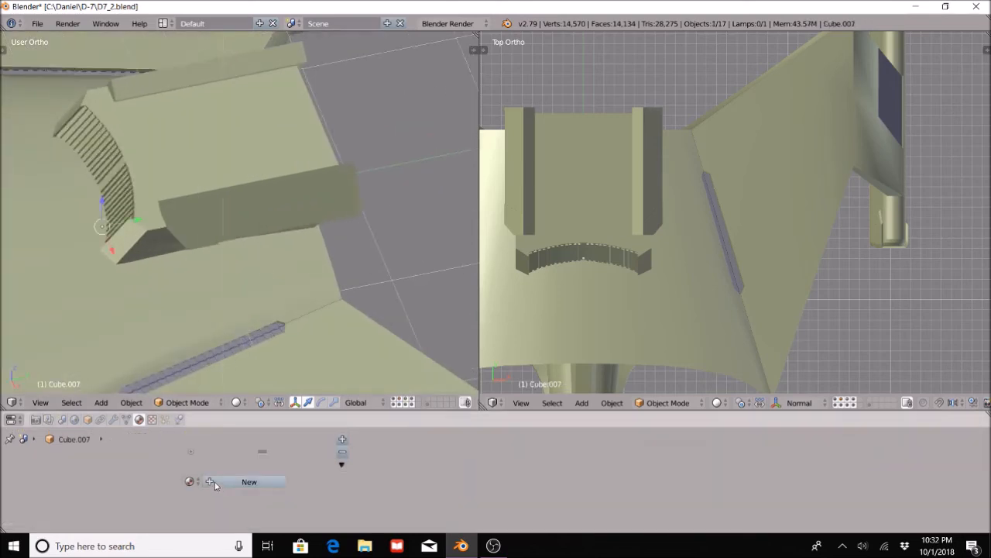
left_click(221, 476)
left_click(577, 451)
left_click_drag(659, 312, 659, 348)
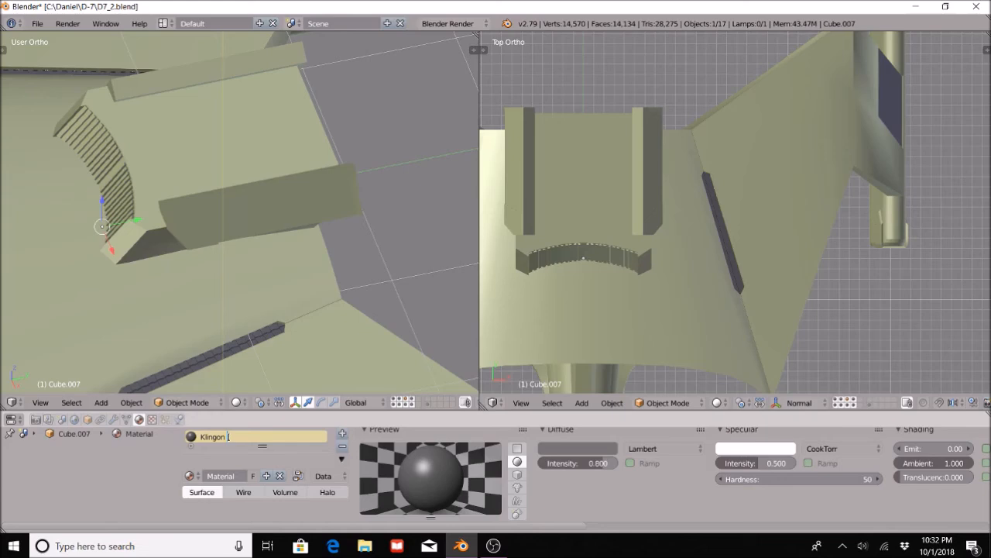
type("ey")
key("Return")
Change the material of the upper block's sloped side panels to Klingon Grey
middle_click_drag(295, 241, 320, 219)
right_click(297, 214)
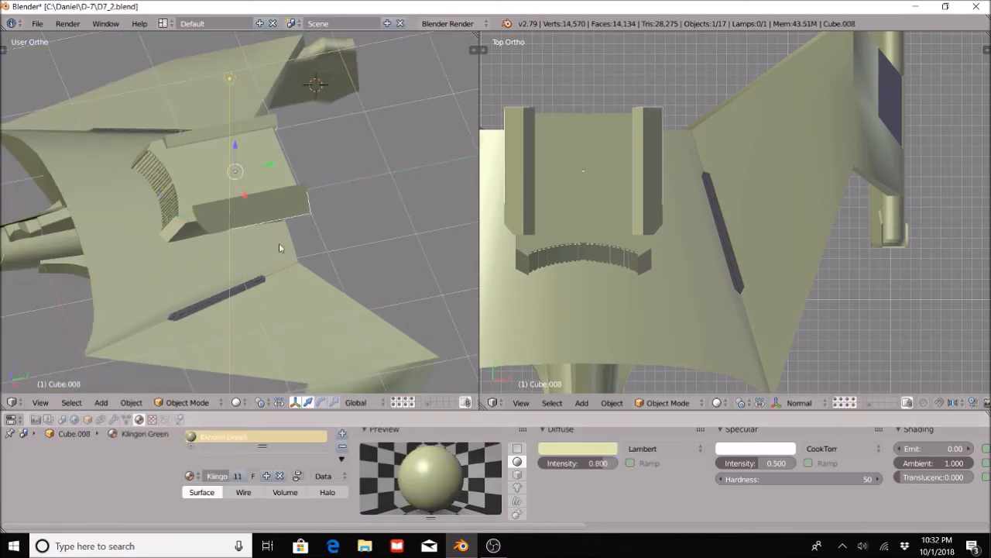
middle_click_drag(278, 250, 255, 219)
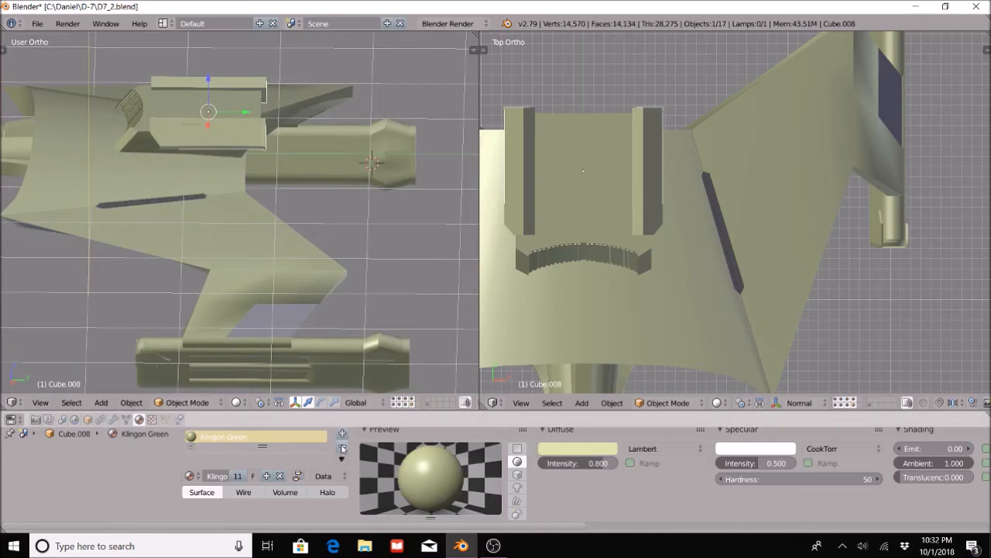
left_click(192, 475)
left_click(222, 358)
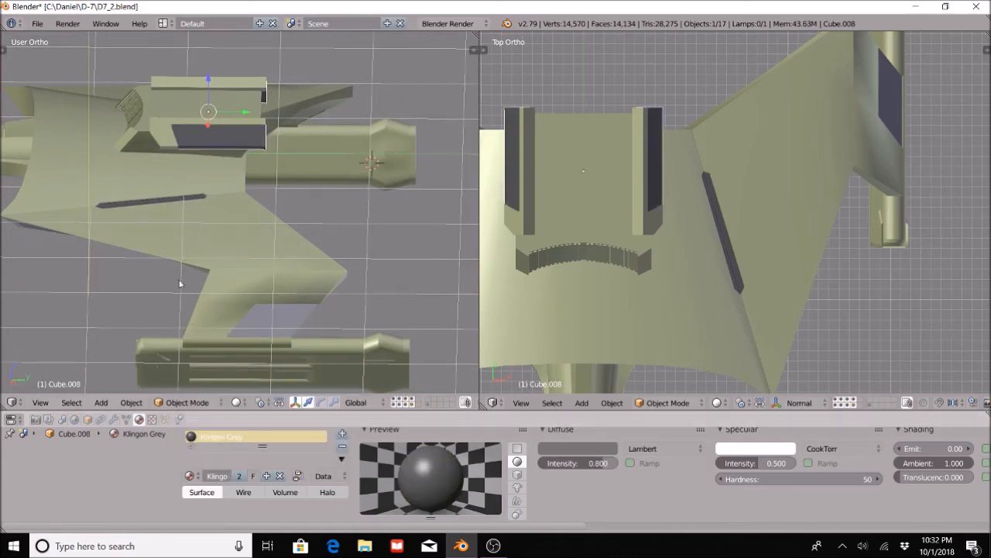
Assign Klingon Grey to the inset panels on the nacelle pylons, after trying Klingon Green
middle_click_drag(179, 284, 214, 279)
right_click(381, 304)
left_click(192, 481)
left_click(225, 349)
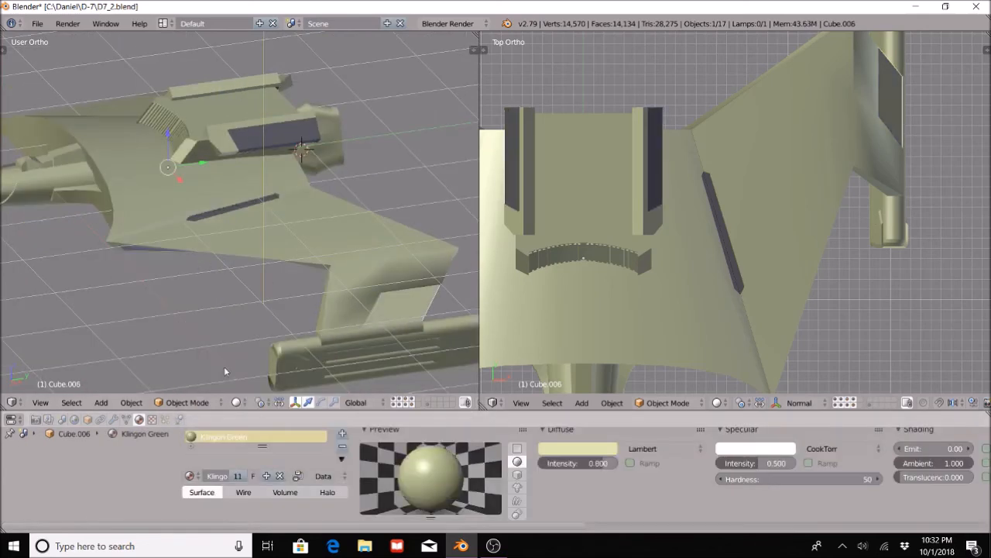
left_click(189, 476)
left_click(222, 358)
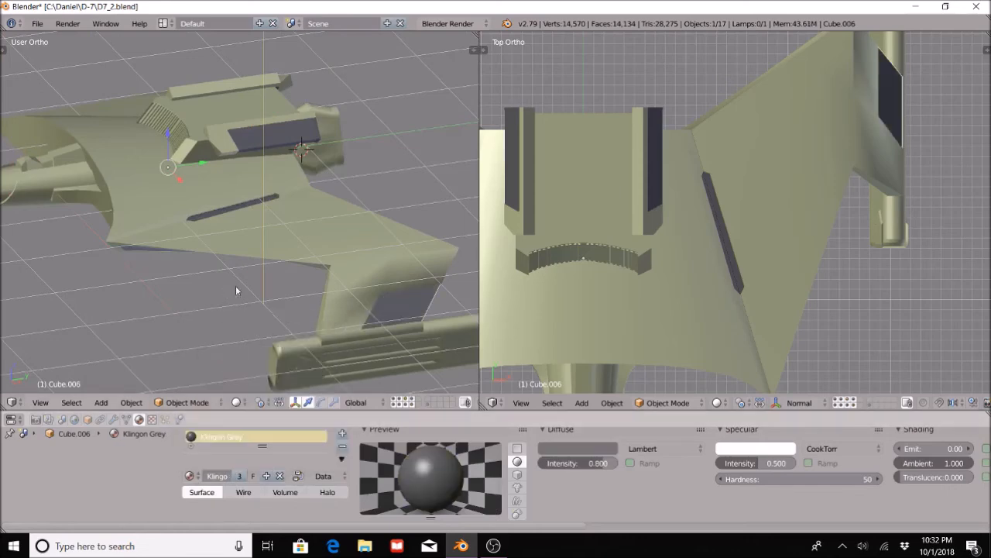
Assign the Klingon Grey material to the part Cube.004 and look over the whole ship
middle_click_drag(236, 286, 298, 94)
right_click(283, 103)
right_click(284, 103)
left_click(190, 476)
left_click(221, 359)
scroll(243, 301, "down", 1)
left_click(203, 402)
scroll(258, 243, "down", 4)
mouse_move(259, 243)
middle_mouse_down()
mouse_move(317, 252)
mouse_move(204, 219)
mouse_move(333, 248)
middle_mouse_up()
scroll(728, 232, "down", 2)
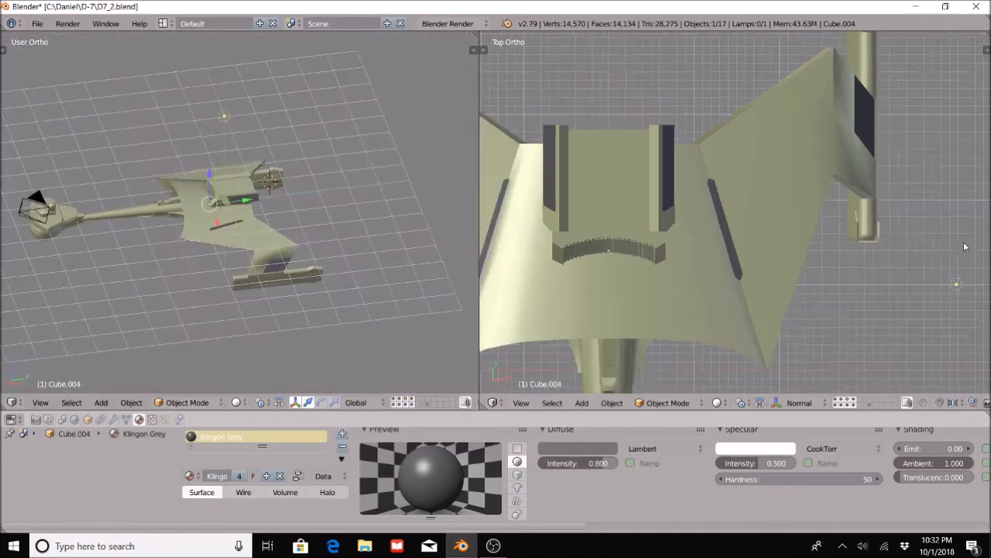
Preview the ship in rendered shading and examine the grey wing grille, pylon panels and the windows on the head
left_click(720, 403)
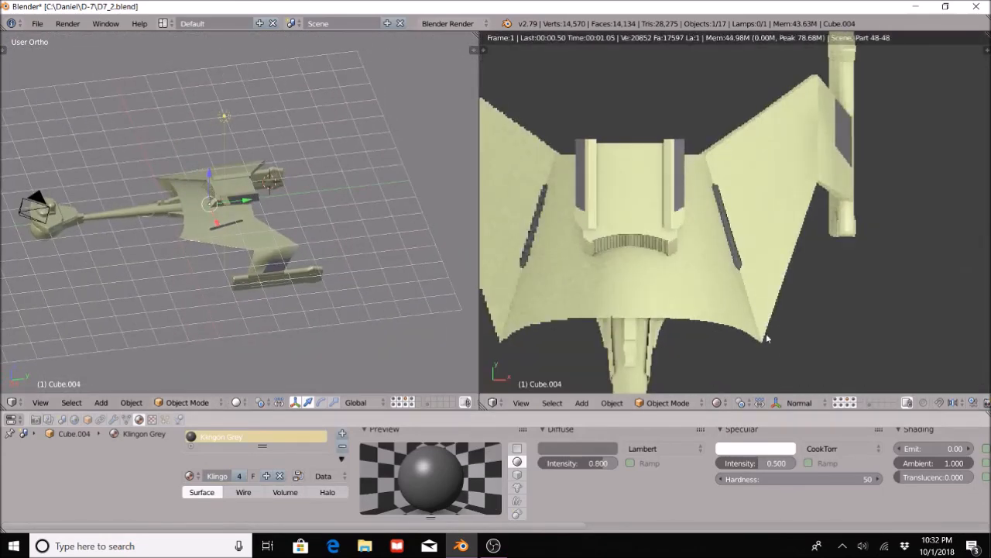
middle_click_drag(807, 301, 780, 243)
scroll(777, 255, "up", 7)
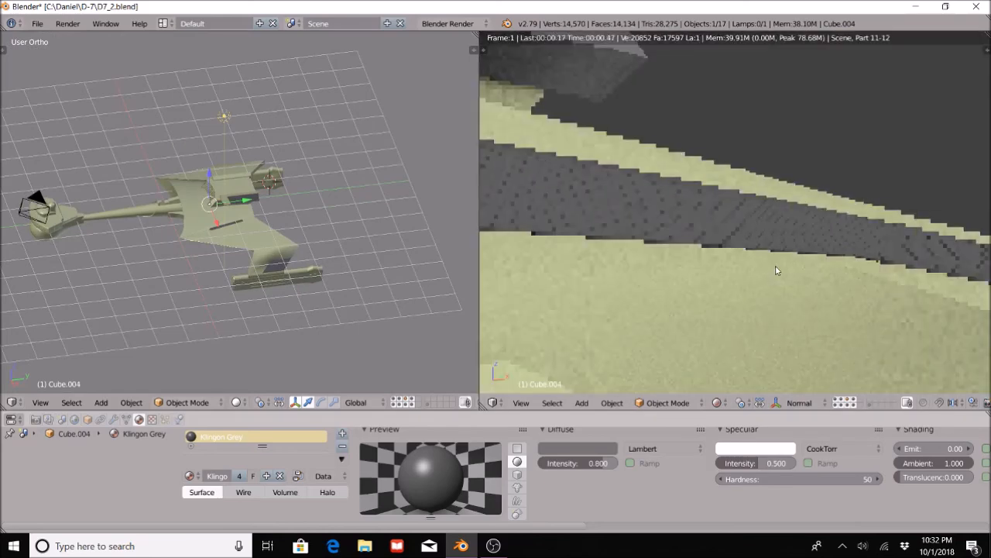
middle_click_drag(777, 270, 775, 221)
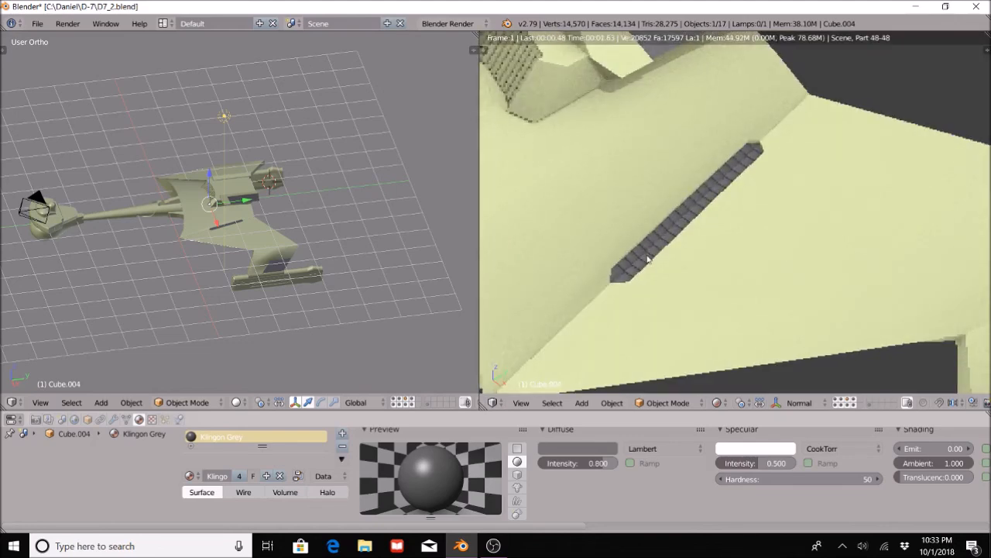
middle_click_drag(847, 317, 741, 221)
key("KP_1")
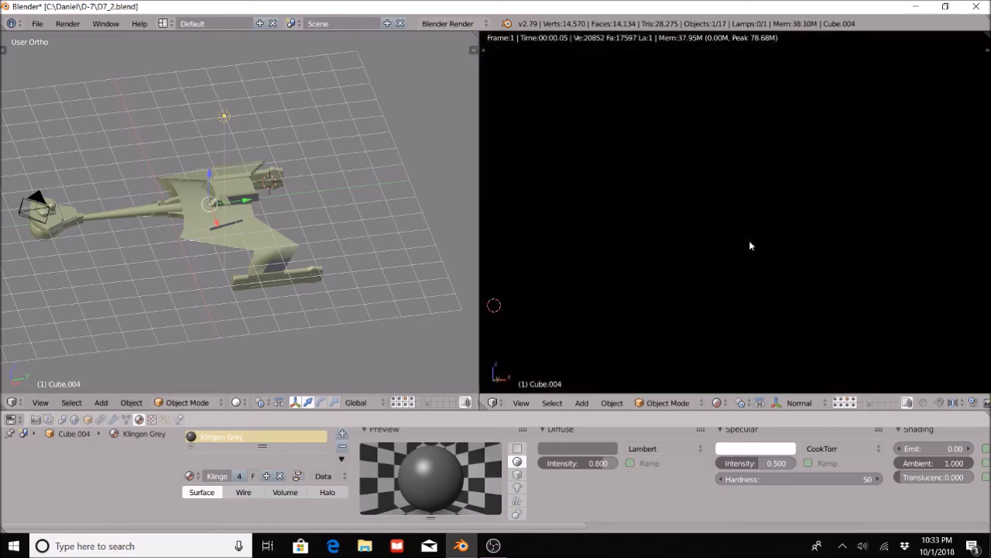
scroll(750, 269, "up", 4)
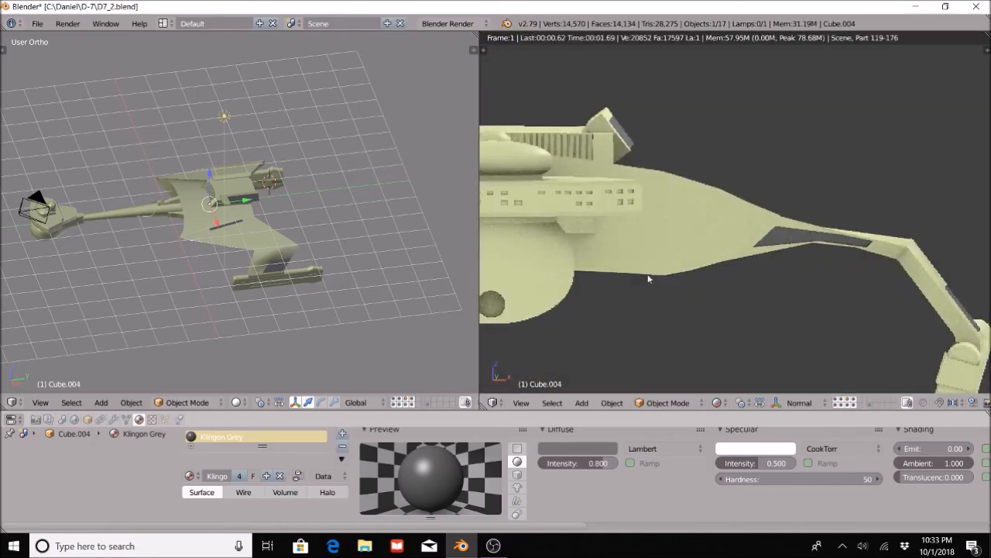
middle_click_drag(648, 278, 811, 286, "shift")
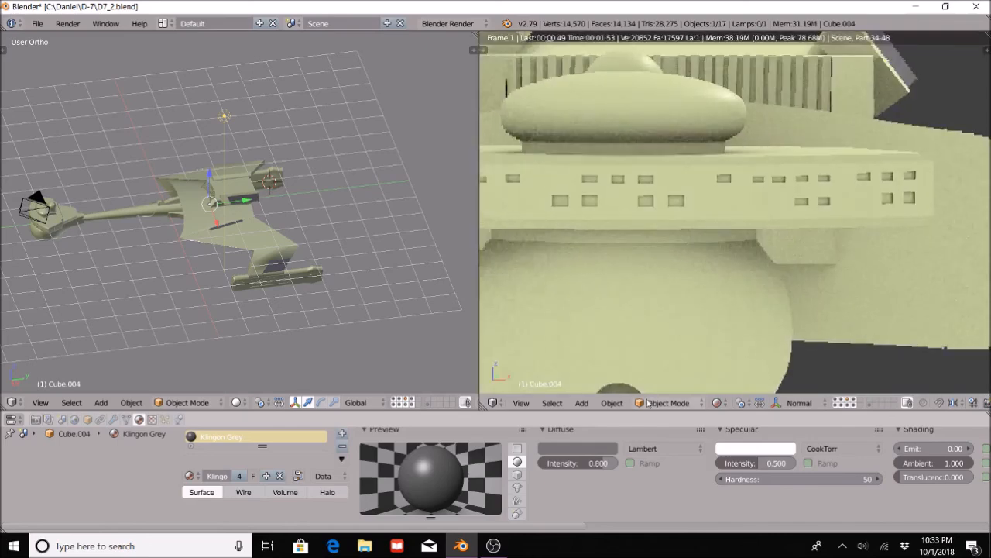
Leave rendered shading and open the head's windowed rim in Edit Mode with its window faces selected
key("shift+z")
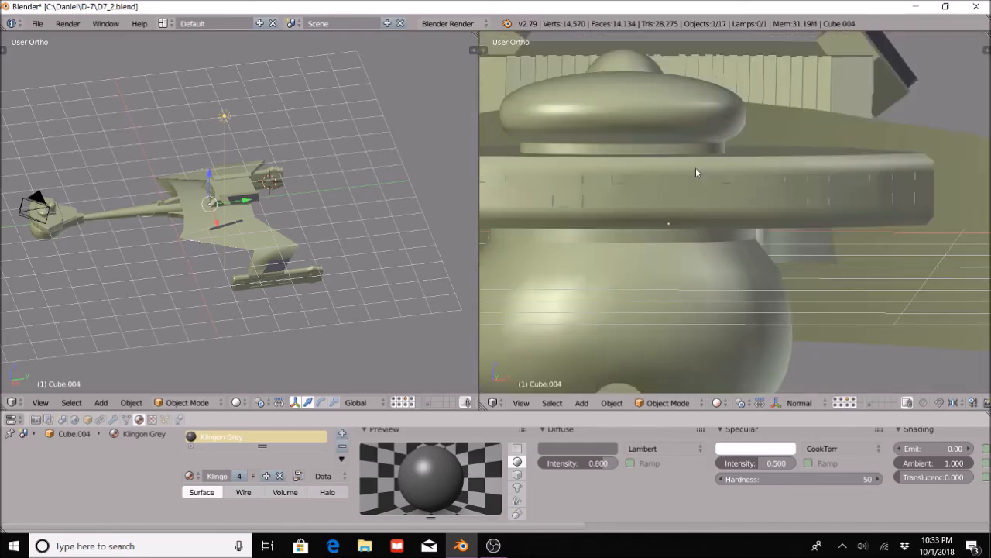
right_click(696, 167)
left_click(668, 402)
left_click(664, 373)
scroll(566, 240, "up", 6)
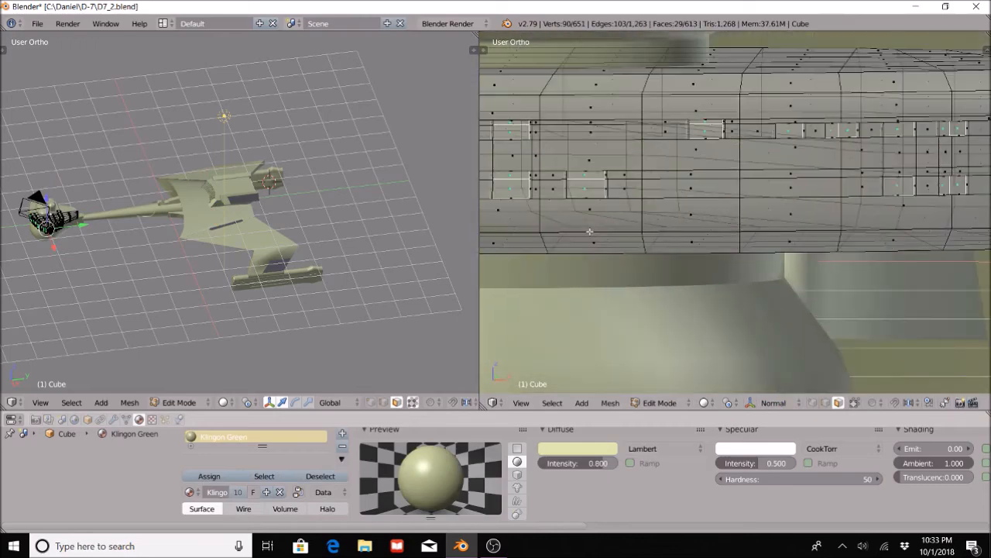
Add a second material slot with a new material to the head's windowed rim
middle_click_drag(832, 262, 988, 243, "shift")
middle_click_drag(174, 225, 108, 256, "shift")
middle_click_drag(271, 246, 50, 243, "shift")
scroll(567, 246, "down", 2)
scroll(240, 233, "down", 2)
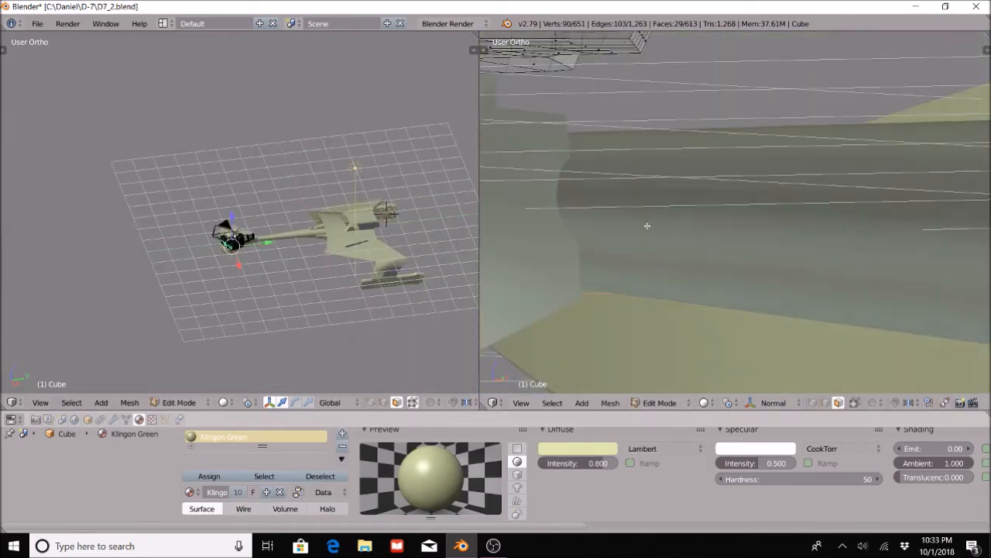
scroll(648, 224, "down", 4)
middle_click_drag(638, 217, 713, 325, "shift")
scroll(712, 326, "up", 6)
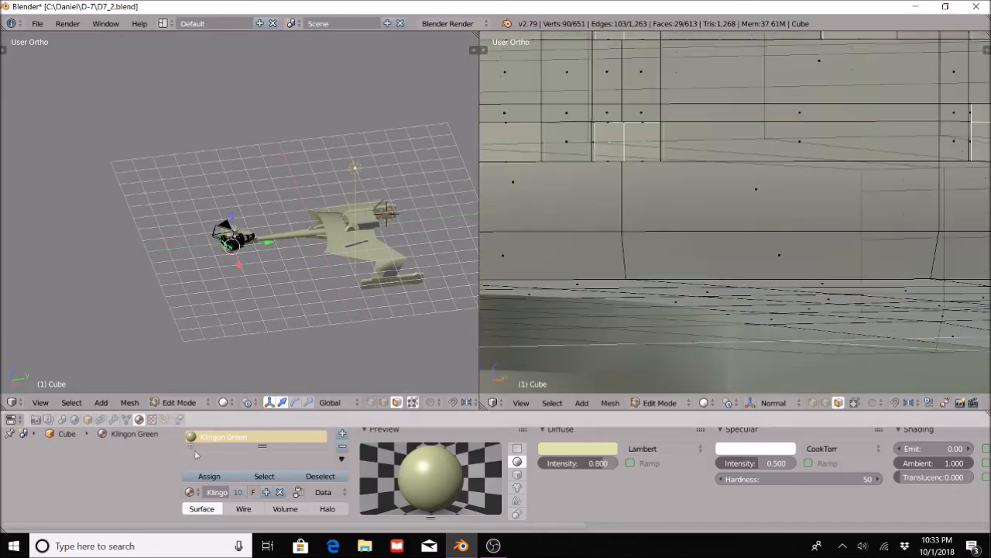
left_click(343, 433)
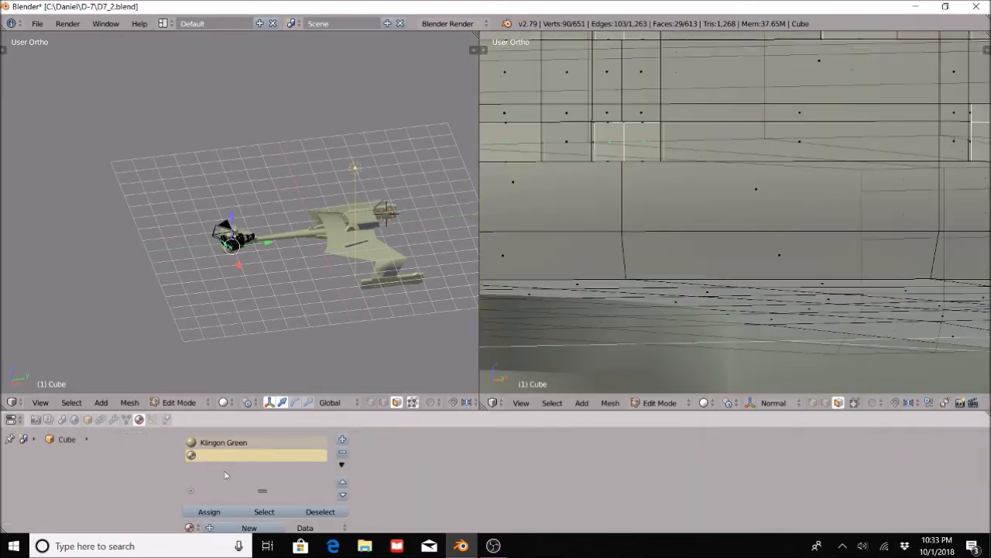
left_click(250, 527)
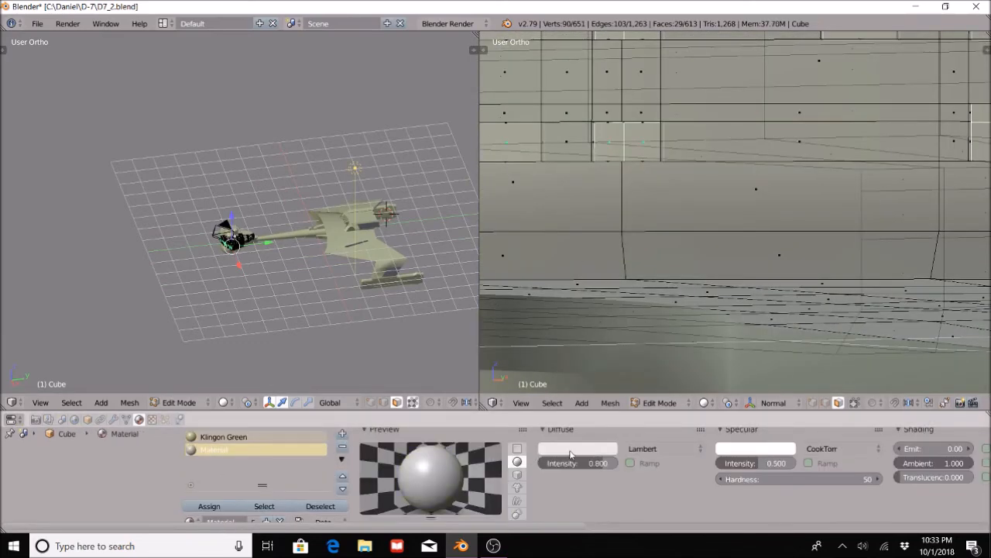
Make the new material's diffuse colour pure white and set its emission to 1
left_click(570, 454)
middle_click_drag(763, 465, 579, 480)
left_click(747, 454)
type("0.5")
key("Return")
type("2")
key("Return")
left_click(740, 454)
type("1")
key("Return")
Assign the white emissive material to the rim's window faces and return to Object Mode
scroll(335, 325, "up", 9)
middle_click_drag(335, 325, 340, 289)
scroll(340, 289, "up", 1)
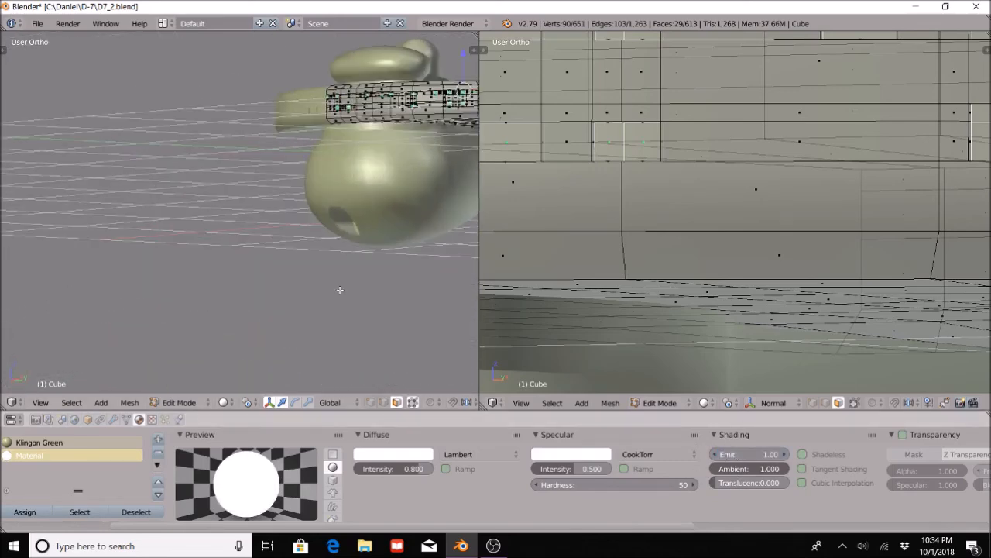
middle_click_drag(302, 499, 486, 509)
left_click(178, 402)
left_click(198, 387)
scroll(370, 239, "down", 4)
middle_click_drag(319, 247, 416, 295)
scroll(418, 294, "up", 2)
Switch the close-up view to rendered shading and examine the white windows from the front and side
left_click(728, 403)
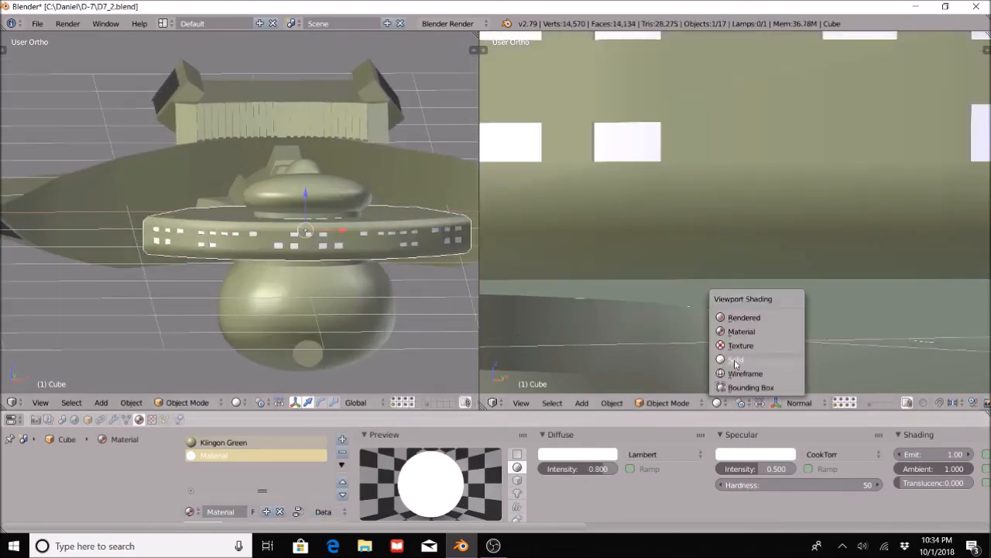
left_click(740, 314)
scroll(786, 290, "down", 12)
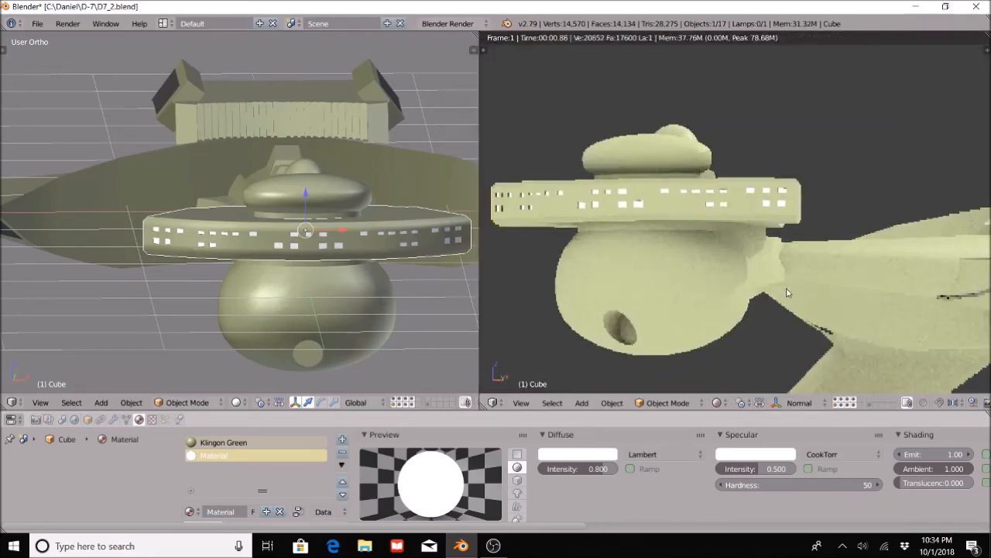
scroll(823, 289, "up", 5)
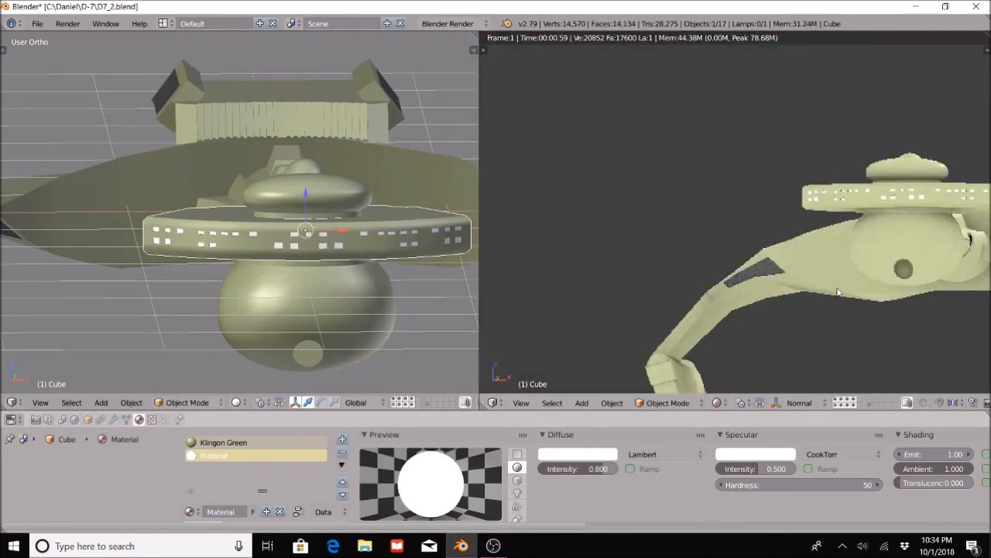
middle_click_drag(837, 290, 752, 283)
scroll(906, 313, "down", 5)
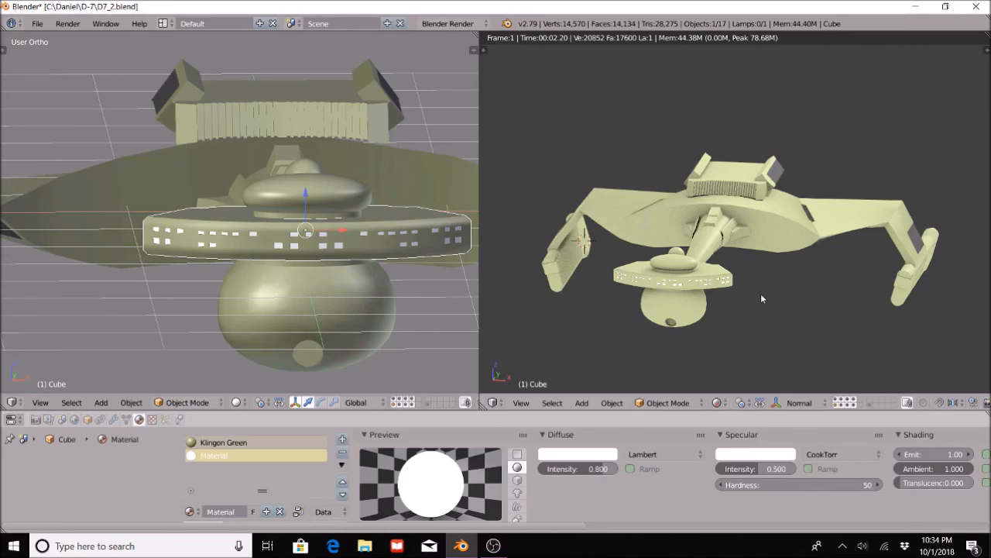
scroll(761, 302, "up", 3)
scroll(762, 302, "down", 3)
middle_click_drag(762, 302, 779, 240)
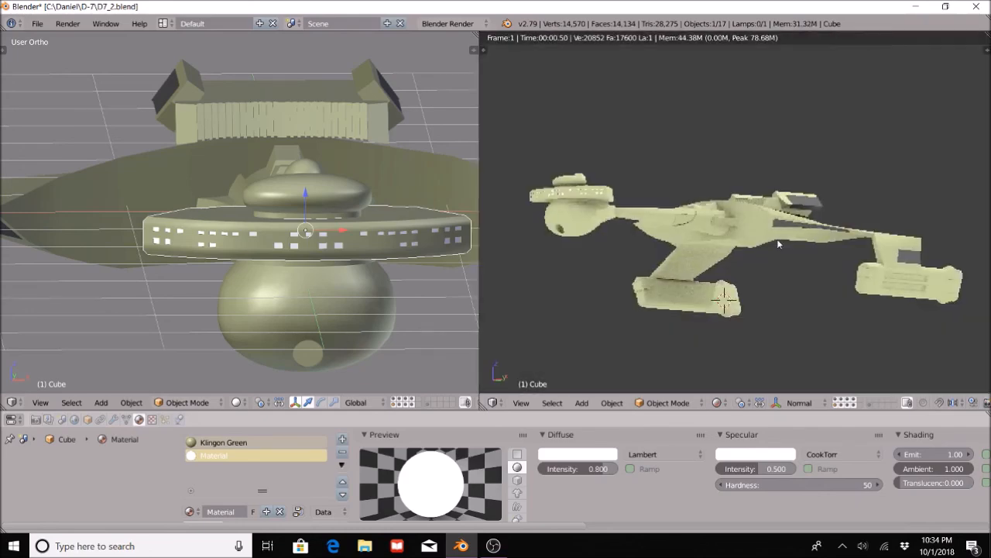
scroll(779, 240, "up", 3)
scroll(779, 256, "down", 3)
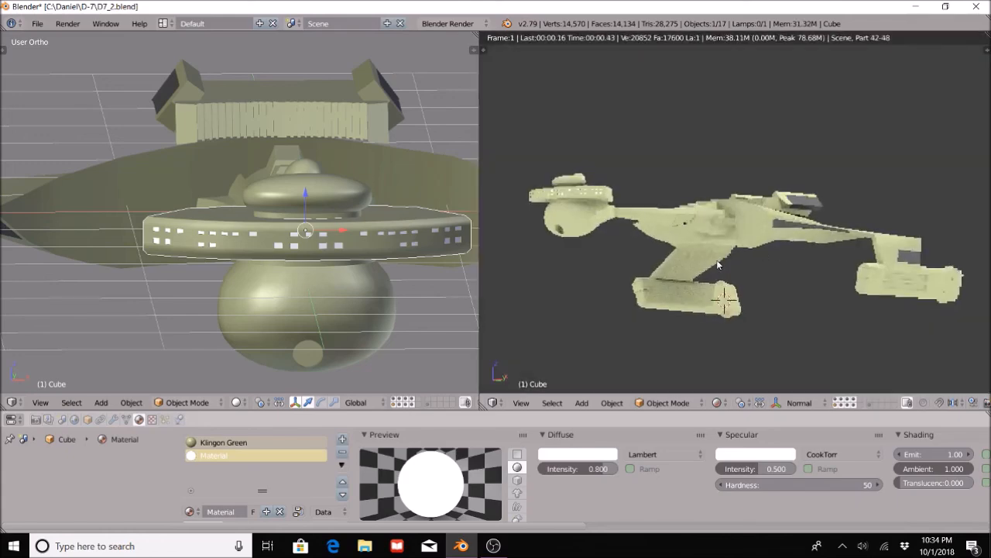
middle_click_drag(763, 265, 783, 259)
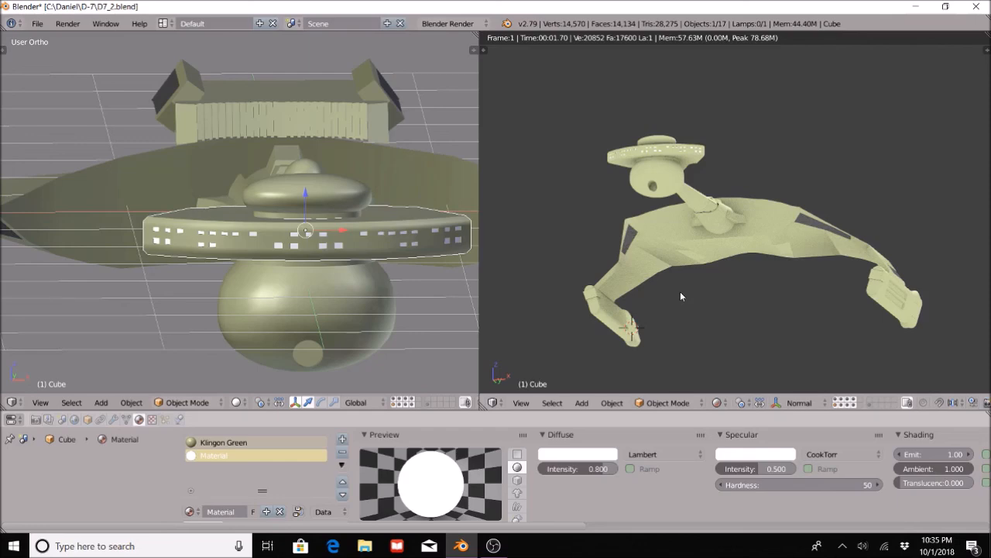
Examine the rendered ship from below, above, behind and the front, checking the neck joint, grey panels and nacelles
middle_click_drag(708, 273, 735, 209)
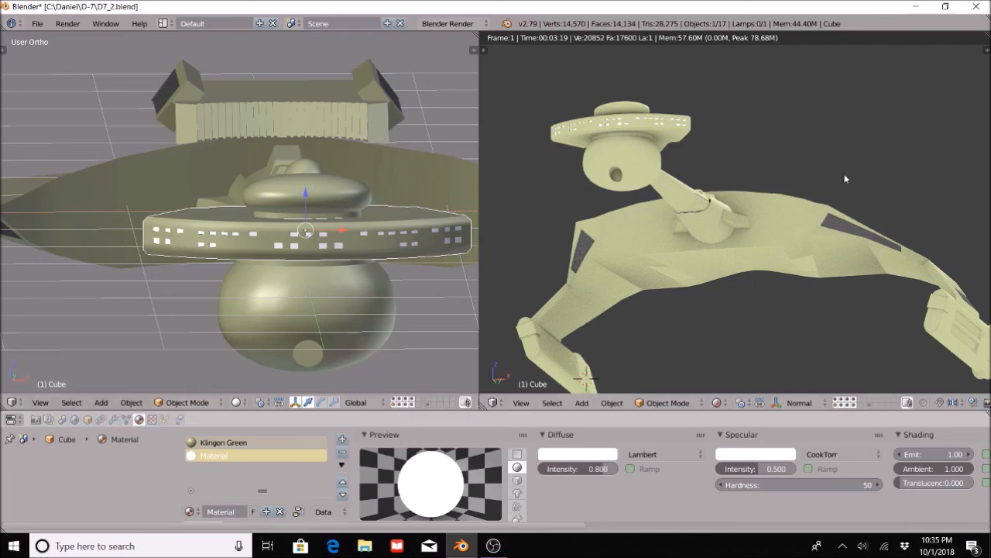
scroll(850, 252, "up", 1)
scroll(850, 252, "down", 3)
scroll(852, 258, "up", 4)
mouse_move(856, 255)
middle_mouse_down()
mouse_move(870, 275)
mouse_move(863, 264)
middle_mouse_up()
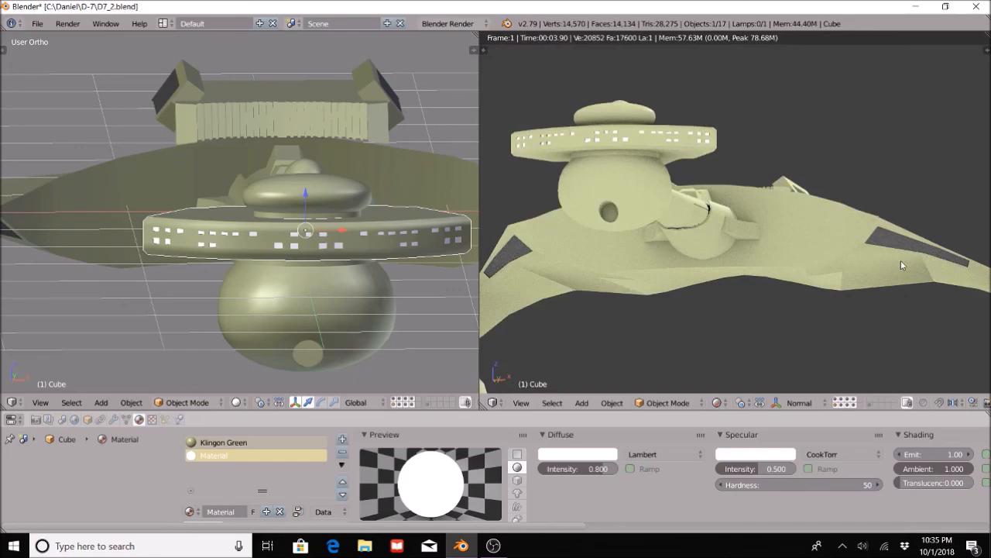
scroll(779, 239, "down", 2)
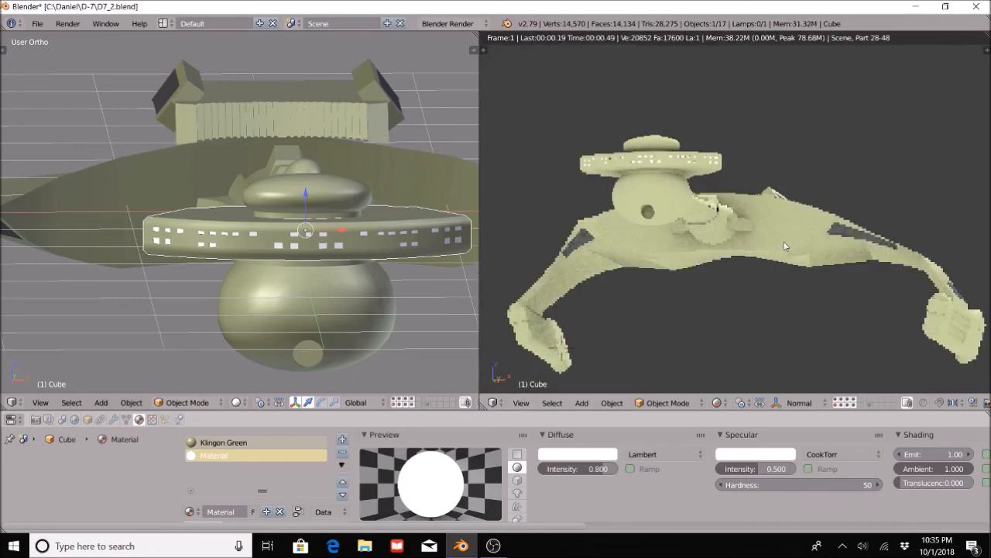
middle_click_drag(850, 229, 782, 282)
scroll(782, 281, "up", 6)
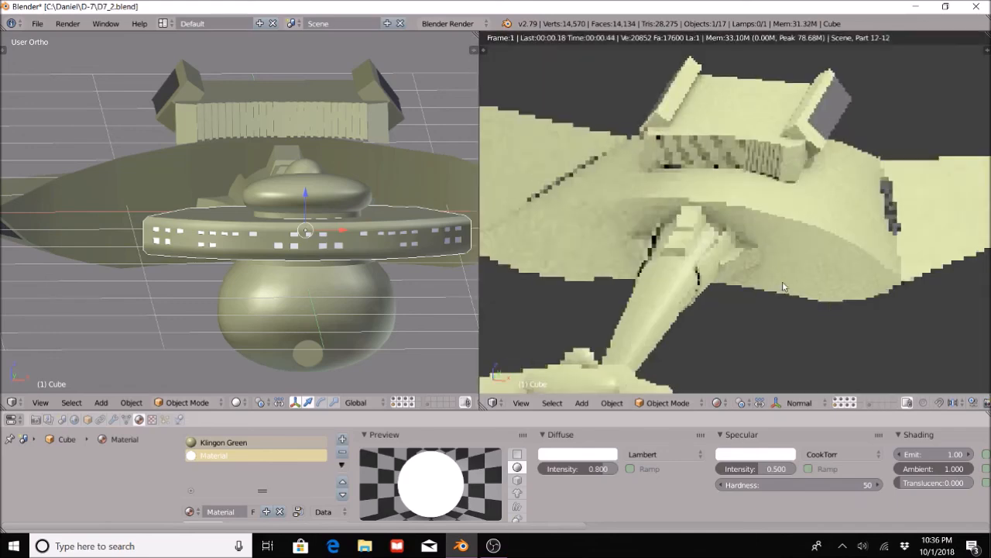
middle_click_drag(854, 304, 838, 245)
scroll(838, 245, "down", 3)
middle_click_drag(648, 205, 745, 260)
scroll(792, 230, "down", 3)
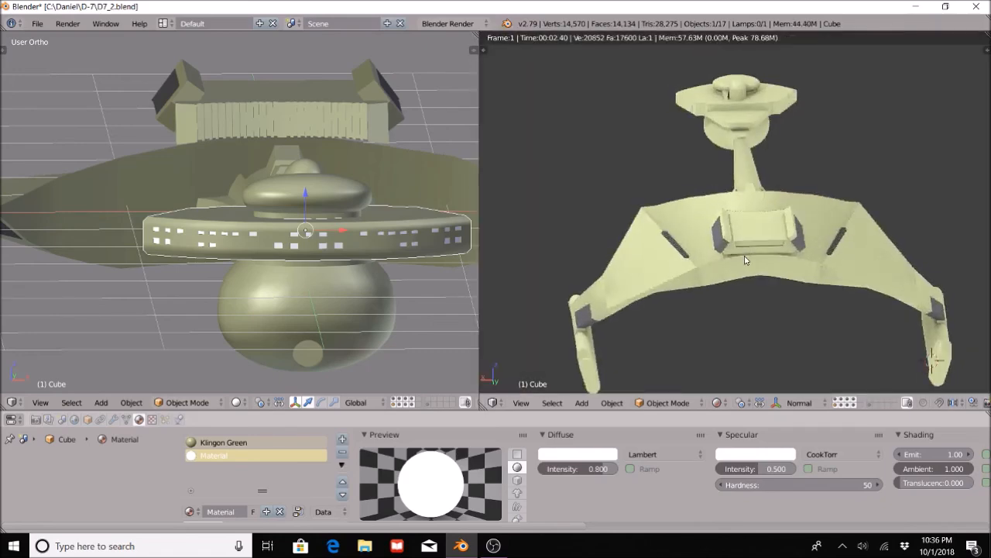
middle_click_drag(742, 268, 760, 259)
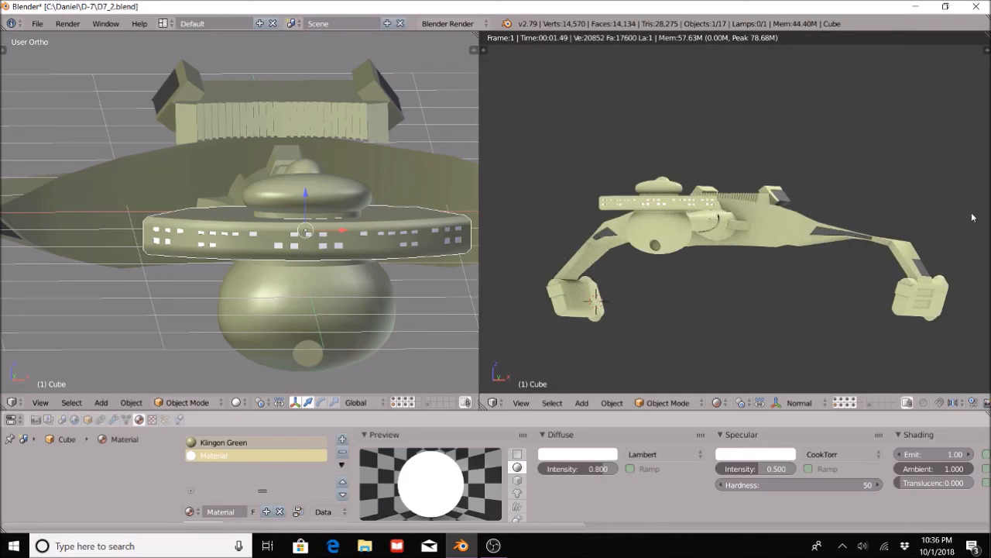
middle_click_drag(786, 223, 814, 309)
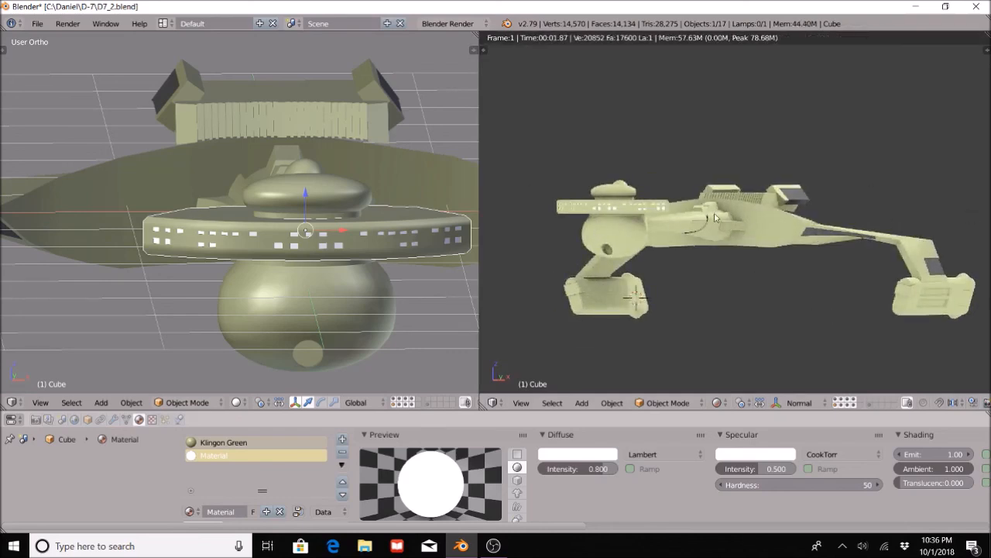
middle_click_drag(615, 224, 635, 223)
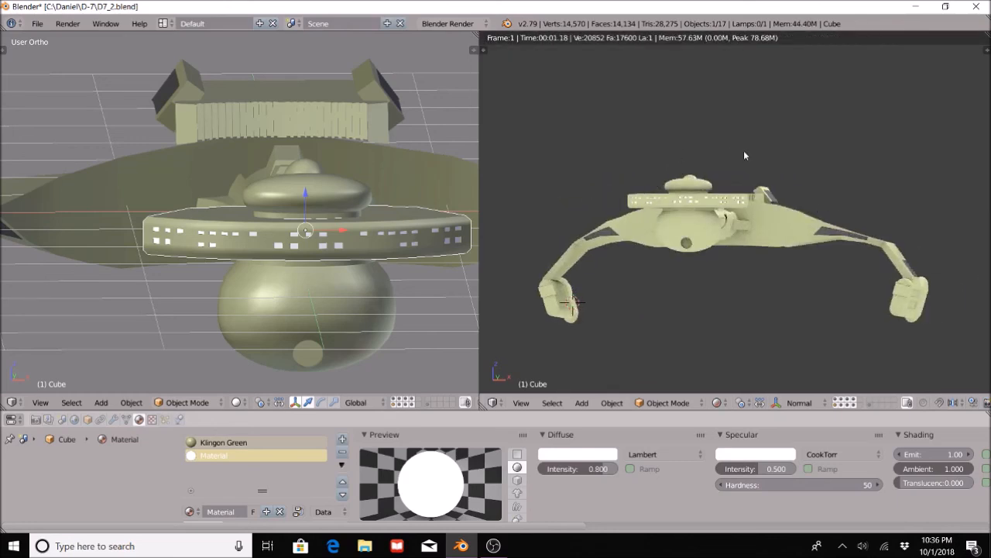
middle_click_drag(766, 246, 810, 259)
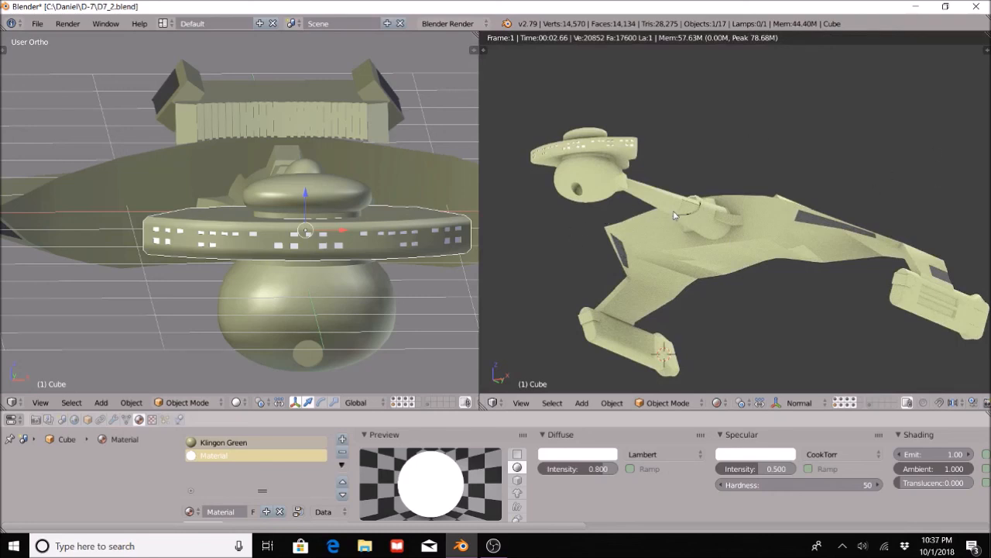
middle_click_drag(729, 157, 763, 207)
scroll(763, 210, "up", 4)
scroll(763, 210, "down", 3)
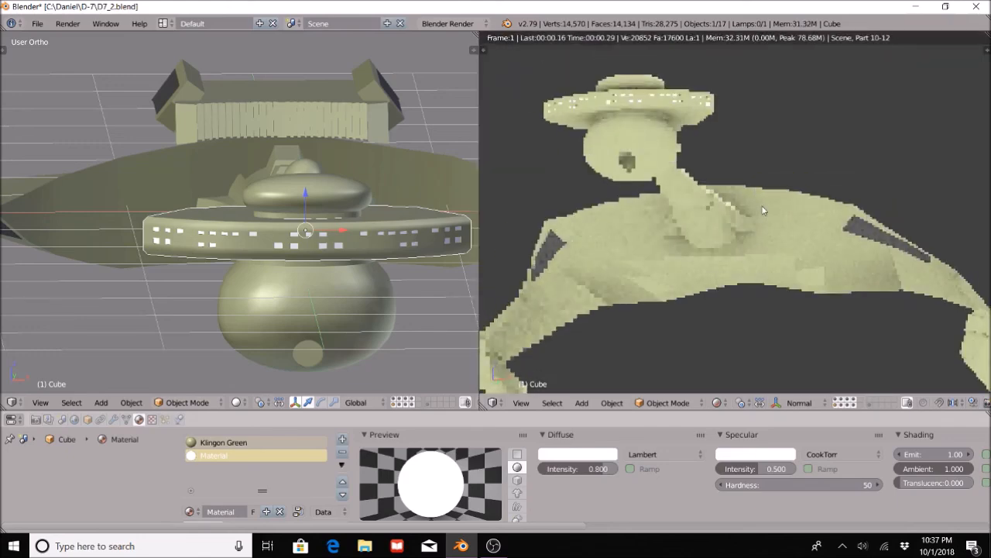
middle_click_drag(763, 210, 776, 230)
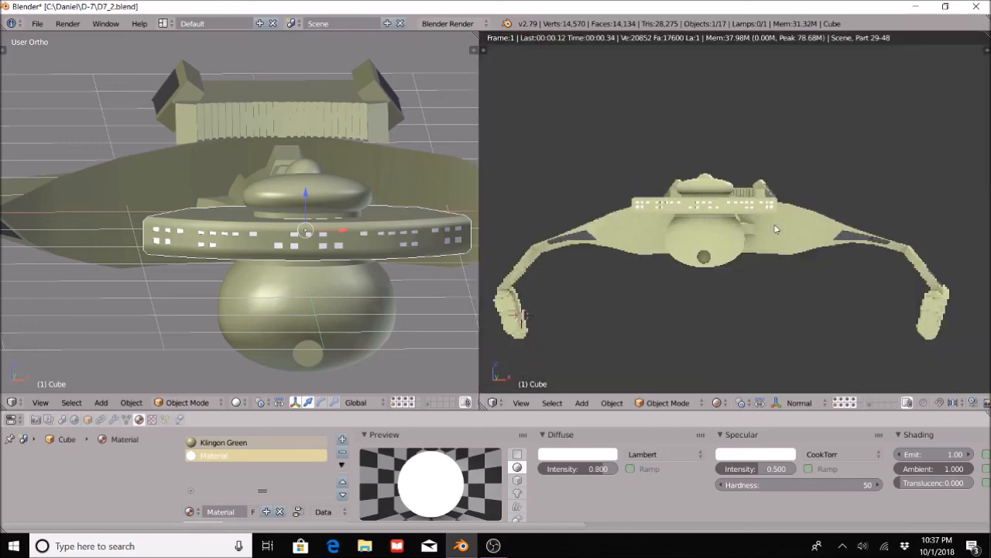
Set both 3D views to the front view of the ship
left_click(521, 403)
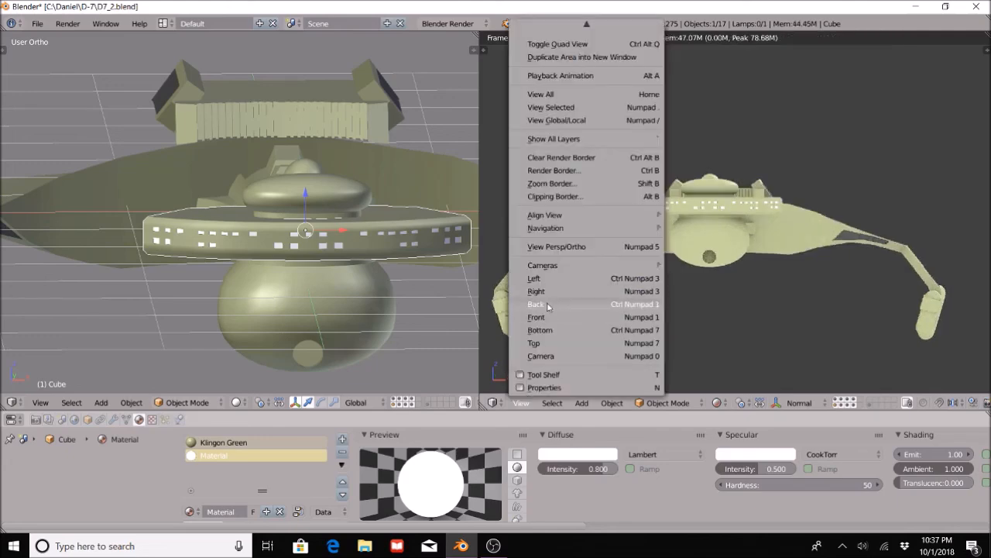
left_click(639, 317)
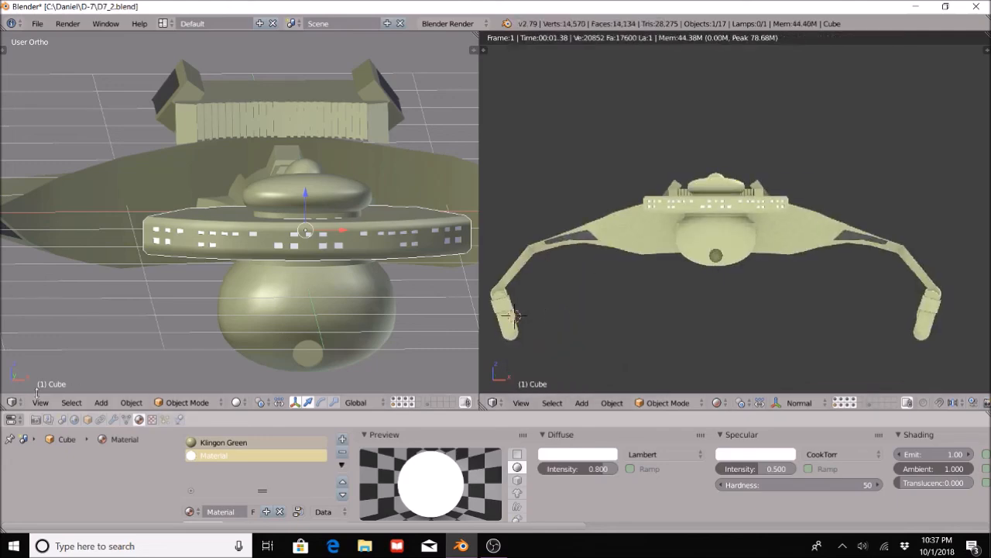
left_click(41, 403)
left_click(76, 315)
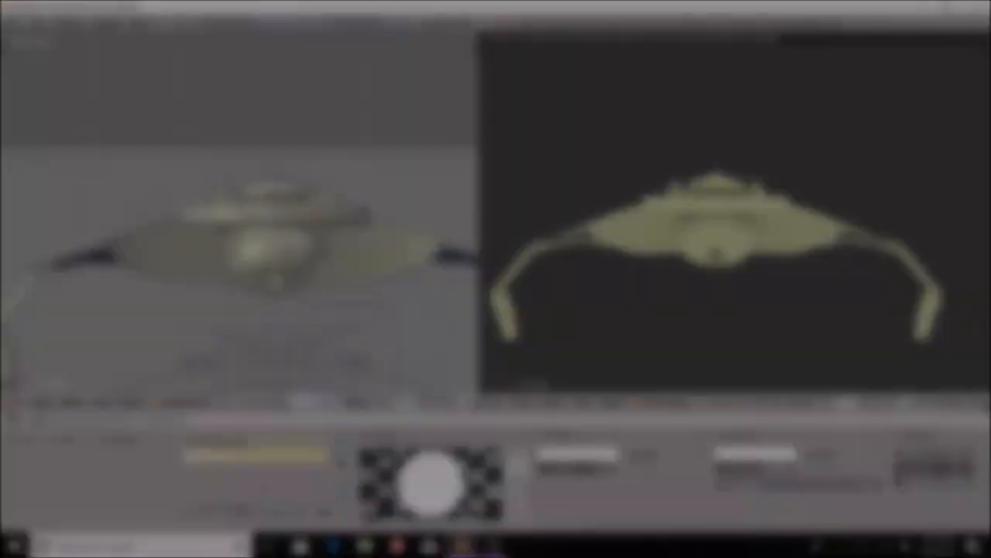